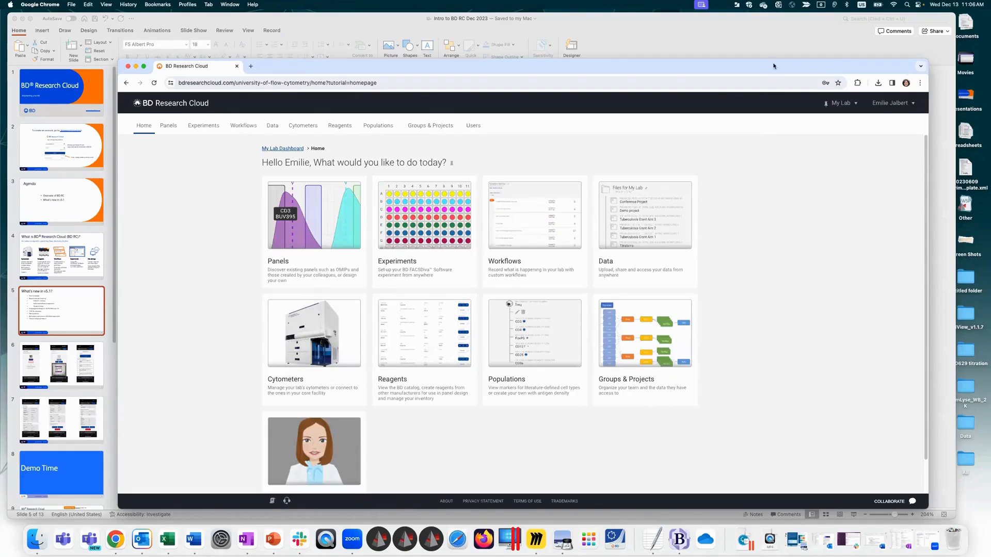
Step: Reposition and enlarge the browser window, and open the Panels page from the home page
left_click_drag(757, 60, 734, 20)
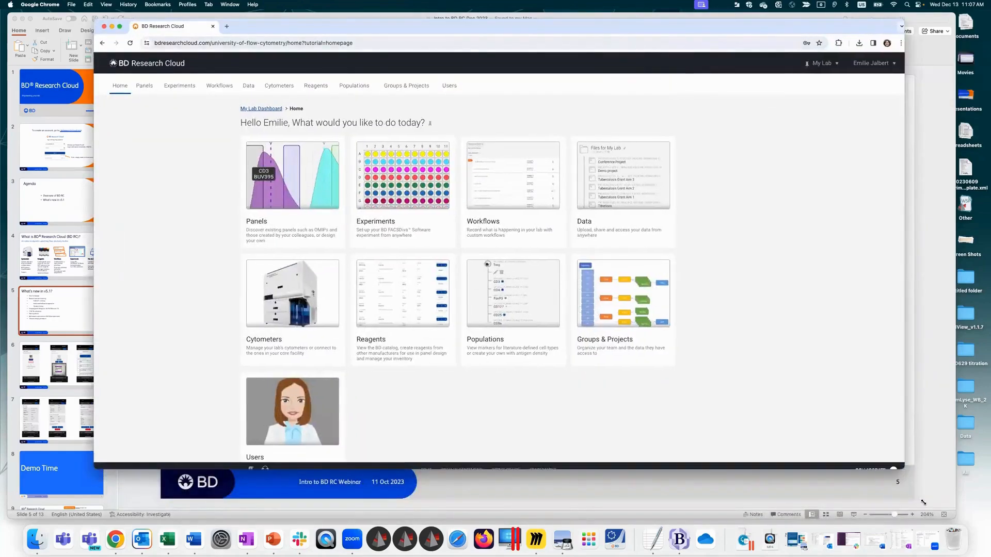
left_click_drag(902, 470, 925, 503)
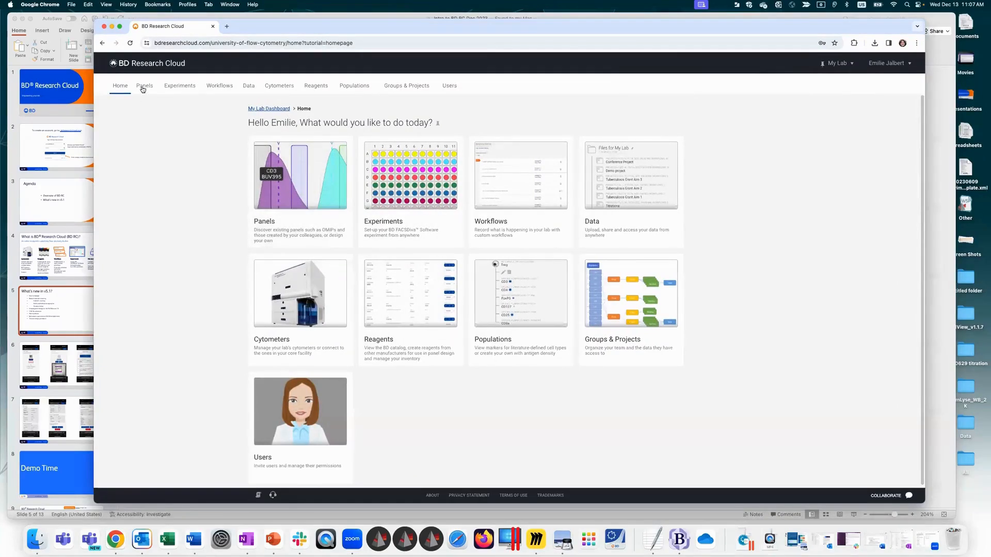
left_click(314, 208)
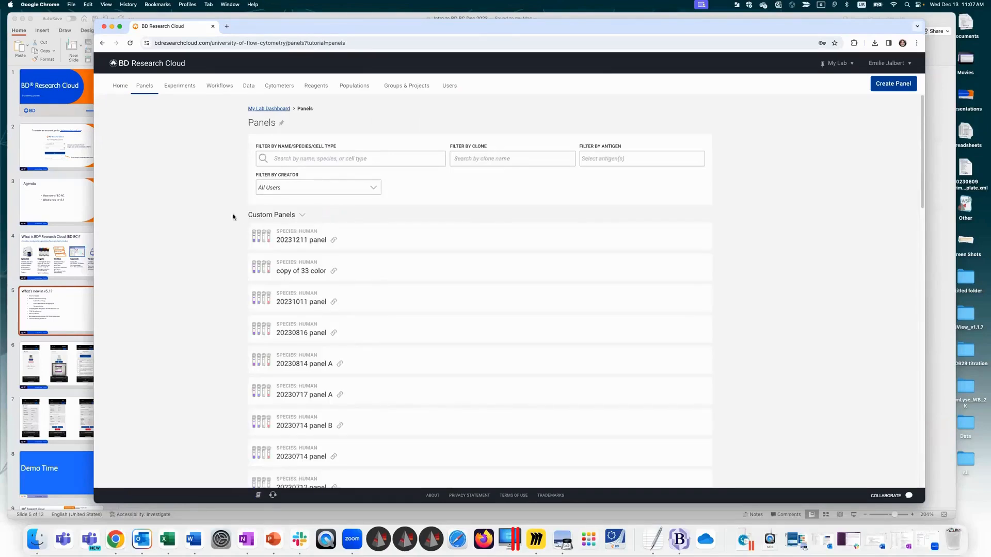
Step: Collapse the Custom Panels, OMIPs and BD Panels groups one after another, and re-expand OMIPs and Custom Panels
left_click(303, 217)
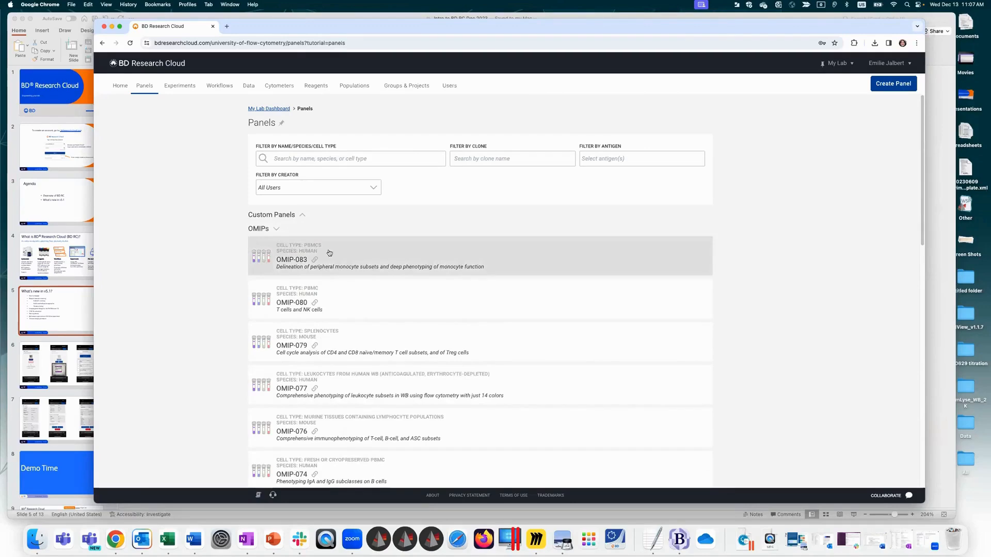
left_click(275, 230)
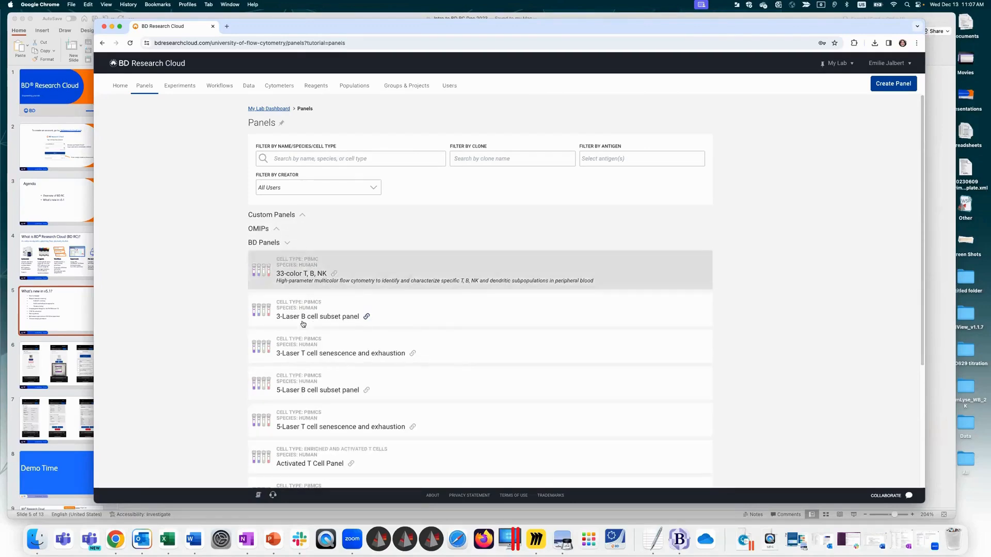
left_click(287, 243)
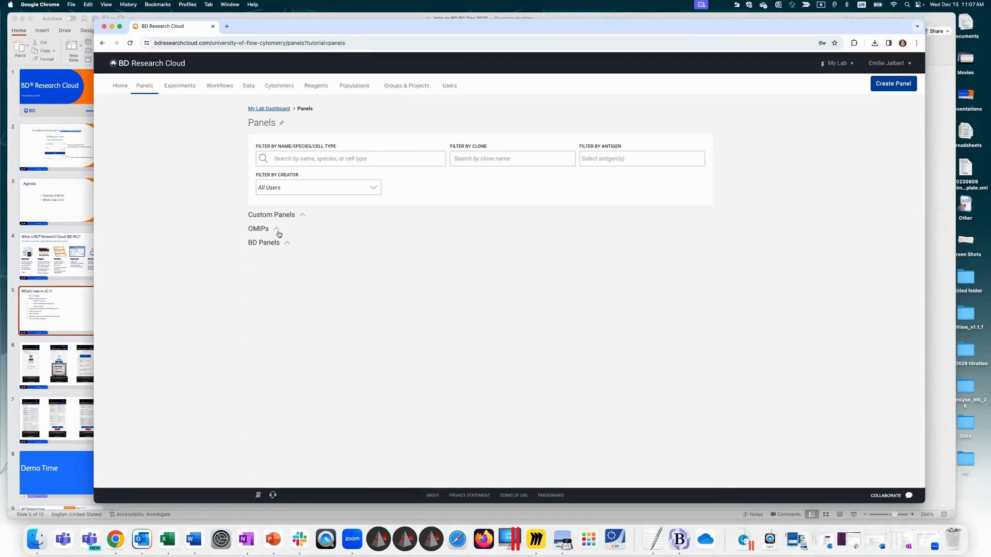
left_click(277, 230)
left_click(302, 215)
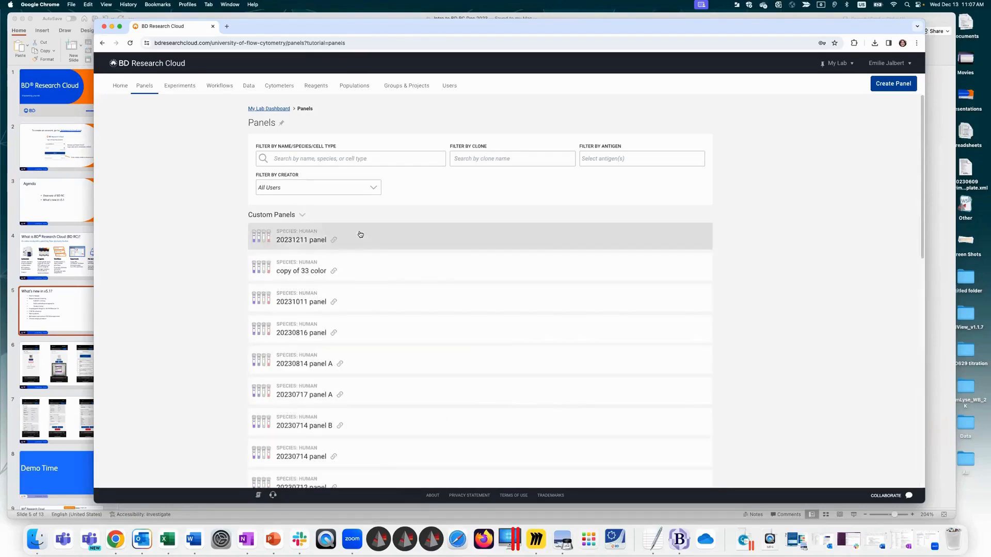
Step: Review the cytometer, visualization and staining sheet of the 20231211 panel, and close its details
left_click(494, 251)
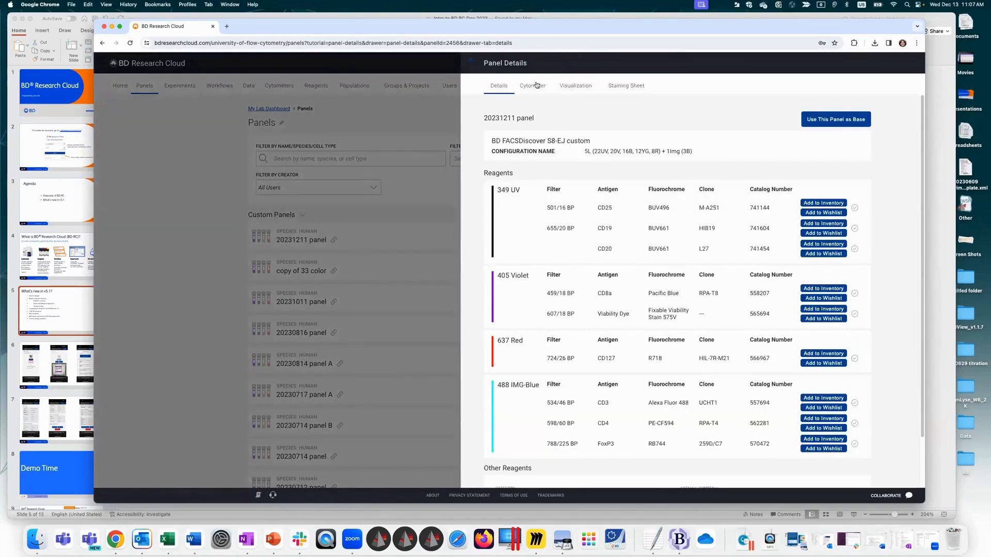
left_click(537, 85)
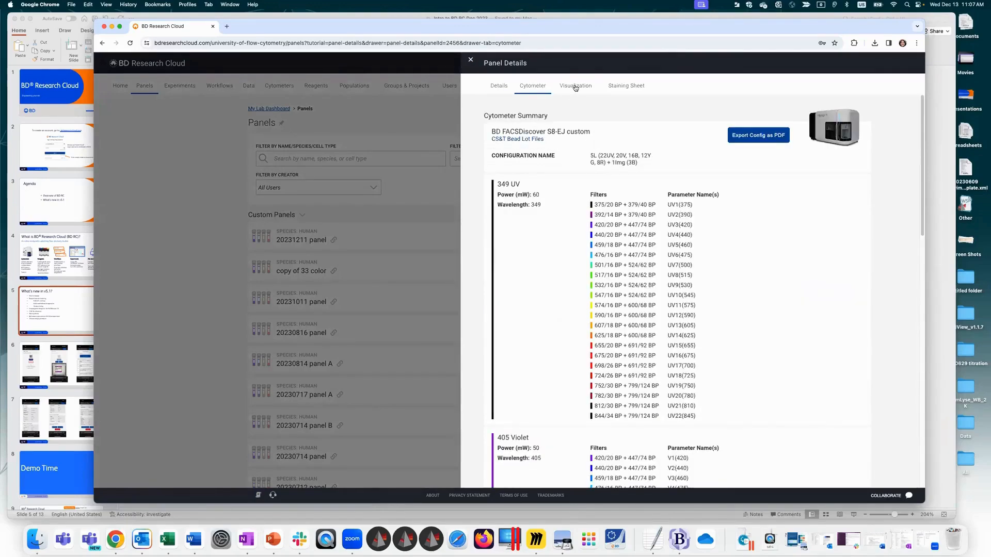
left_click(574, 88)
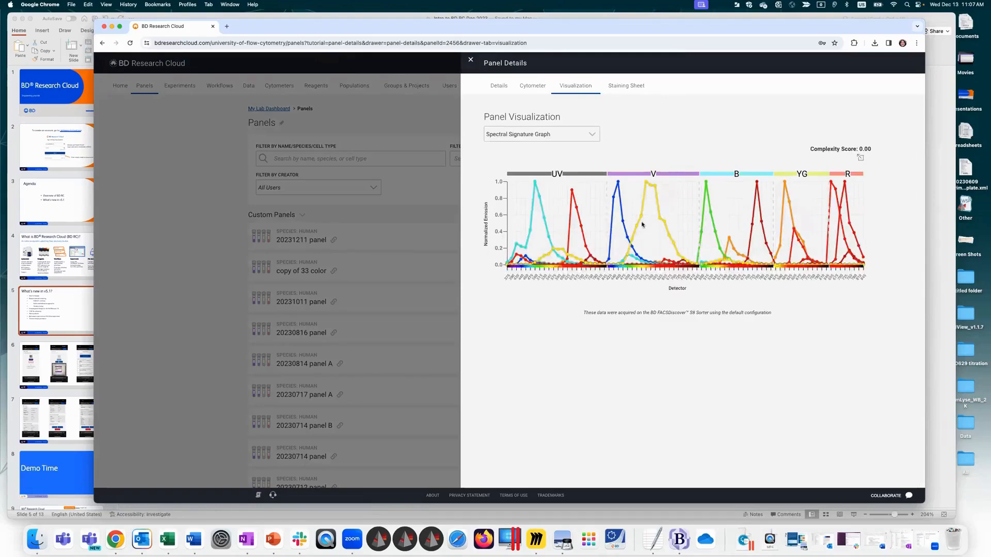
left_click(623, 85)
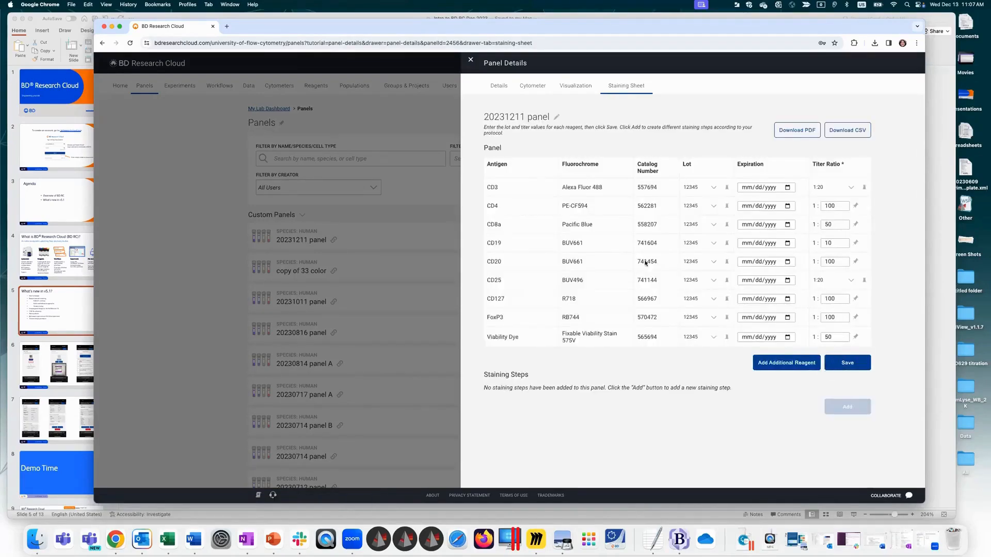
left_click(473, 61)
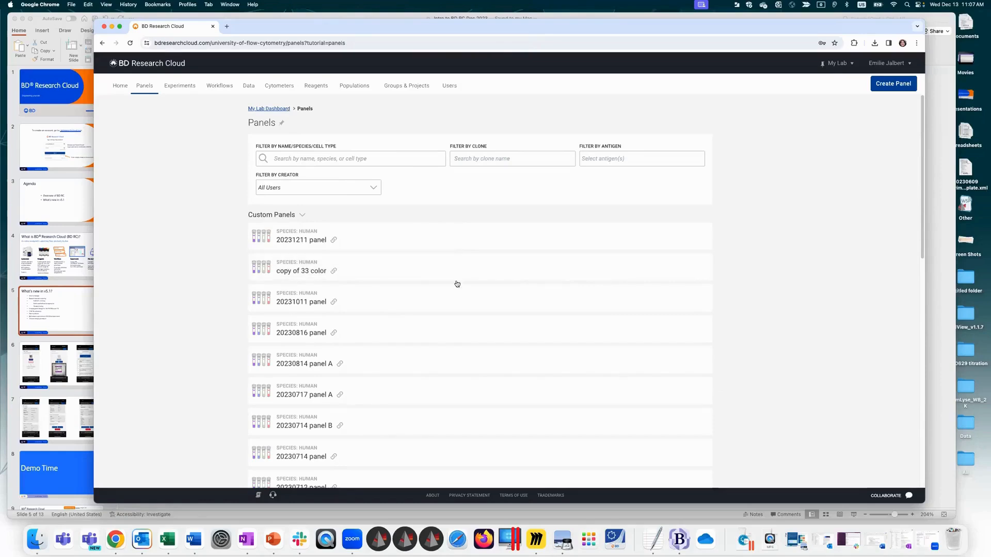
Step: Filter the panel list by the antigens CD56, CD14 and CD19
left_click(619, 160)
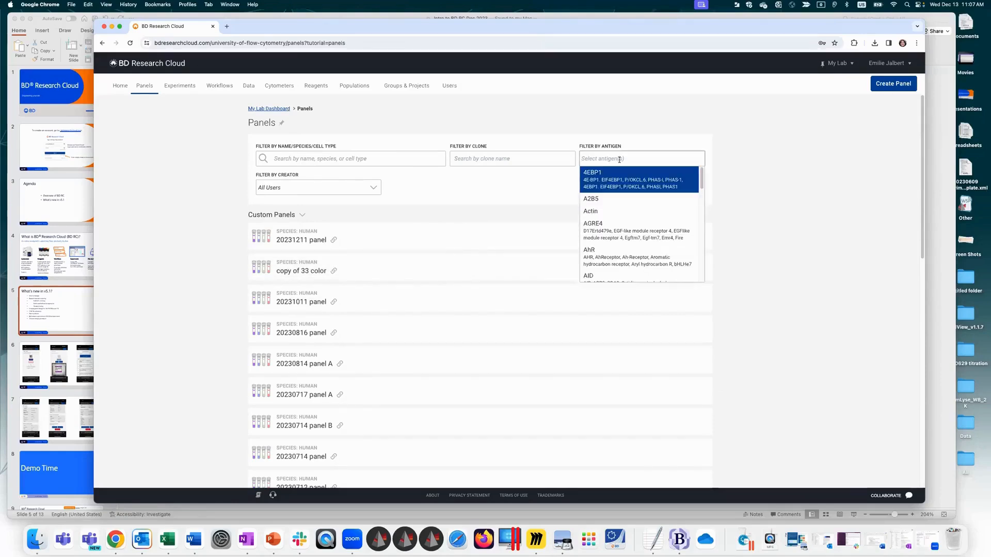
type("CD56")
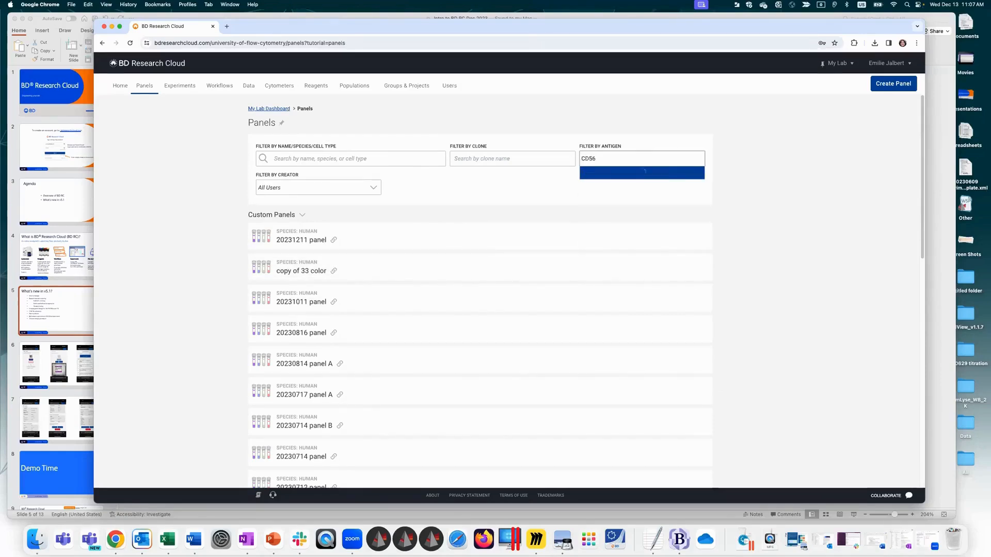
key("Return")
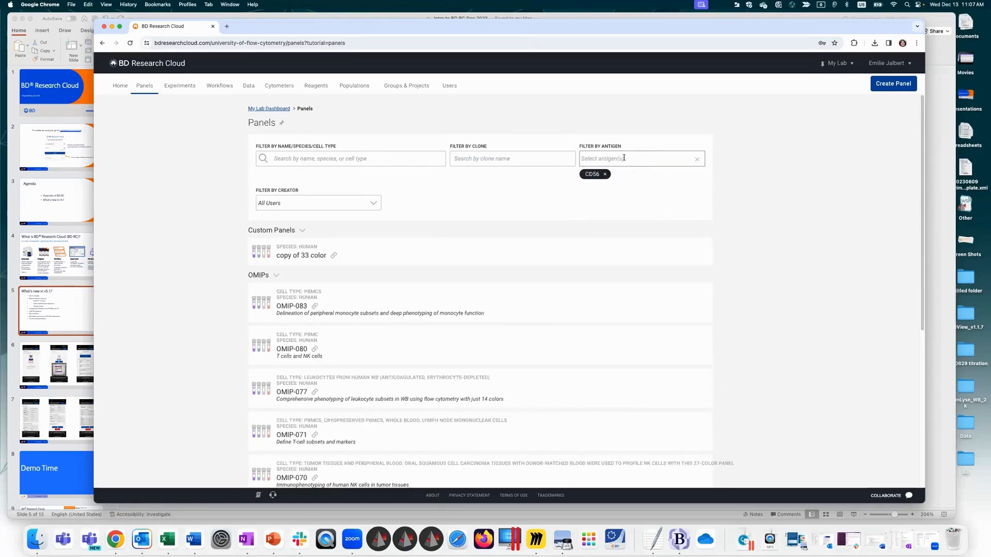
type("CD14")
key("Return")
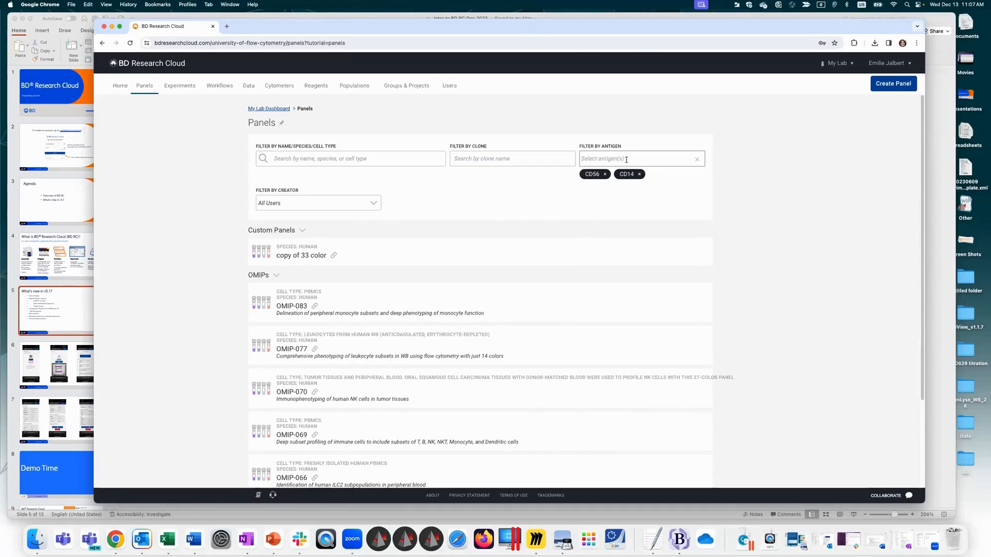
left_click(627, 159)
type("CD1")
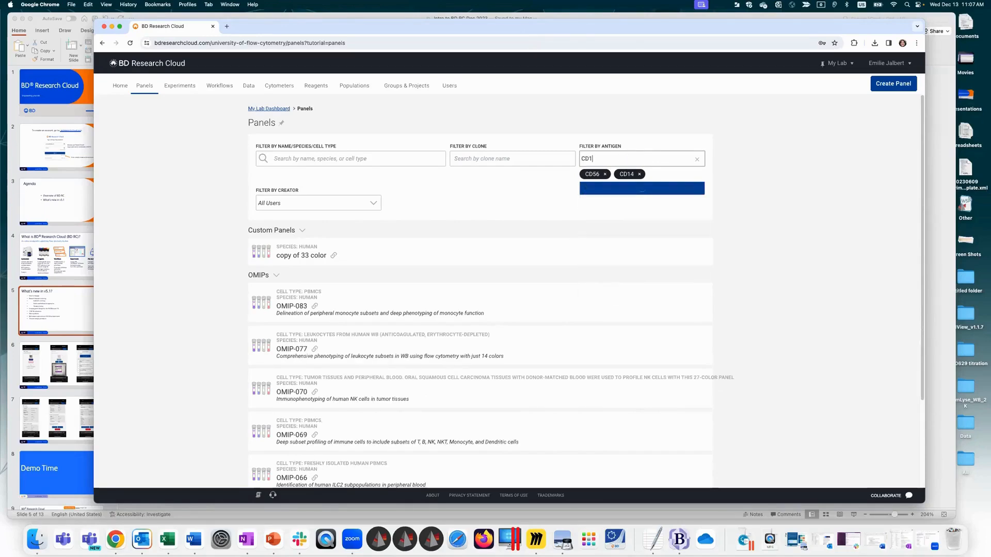
type("9")
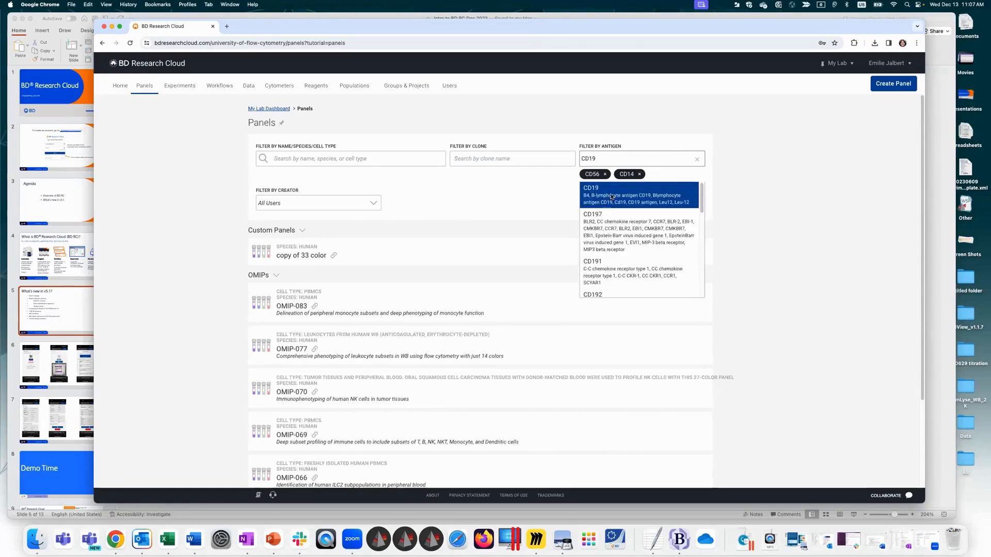
key("Return")
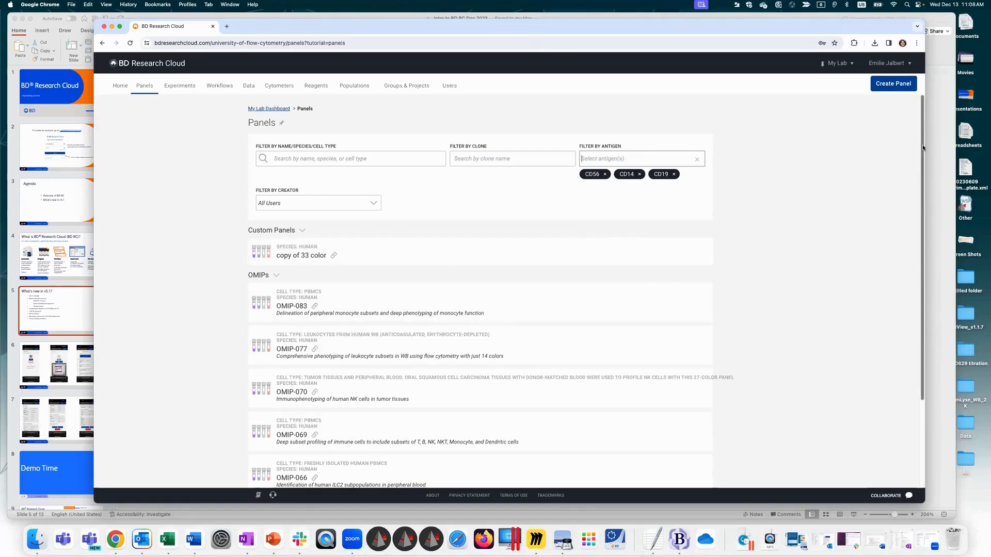
scroll(921, 144, "down", 3)
scroll(341, 320, "up", 3)
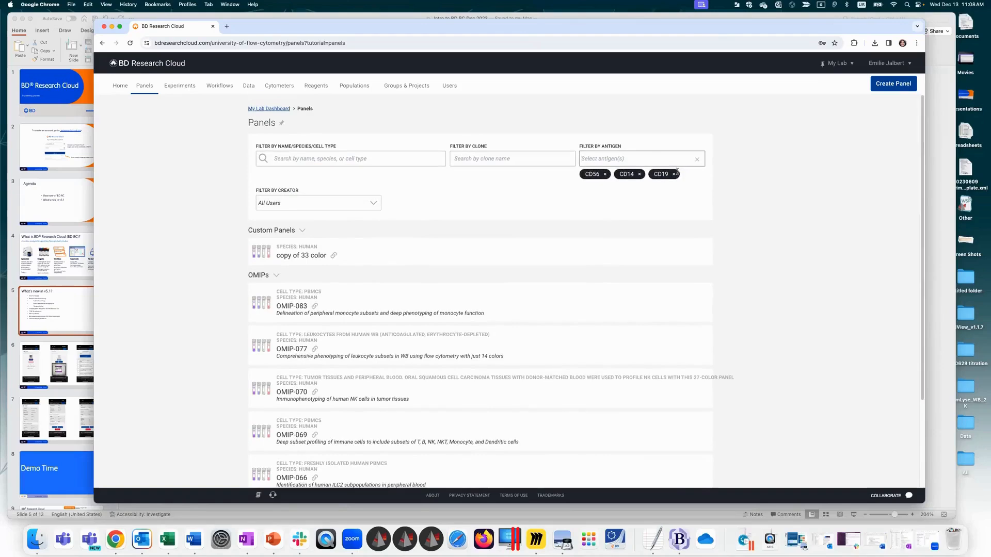
Step: Review the citation details and reagent list of the OMIP-083 panel, and close its details
left_click(355, 304)
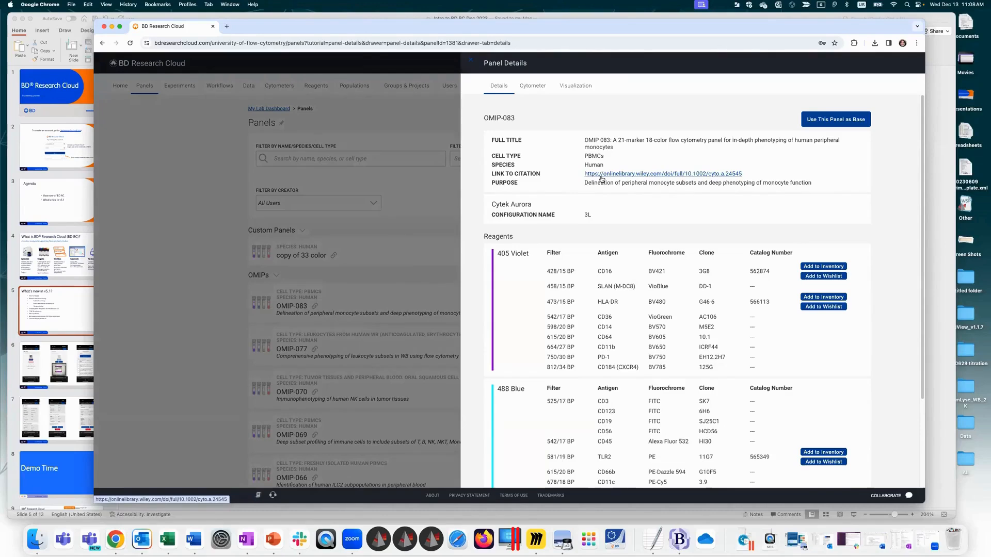
scroll(919, 153, "down", 10)
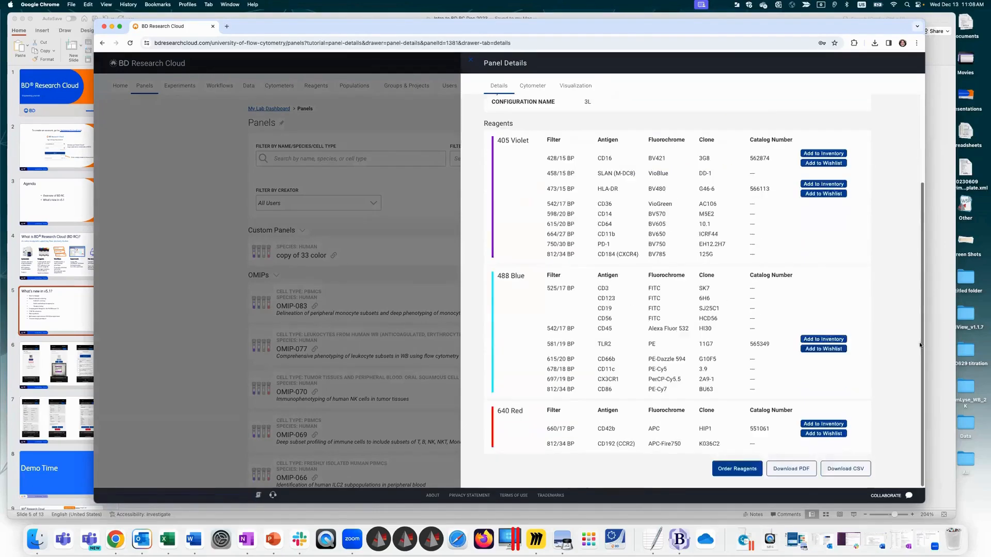
scroll(919, 263, "up", 10)
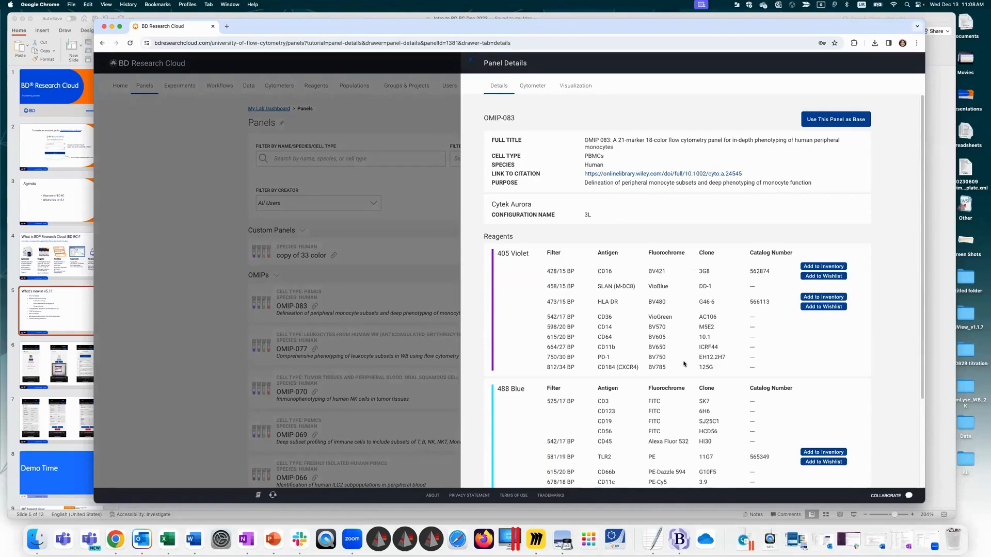
left_click(471, 62)
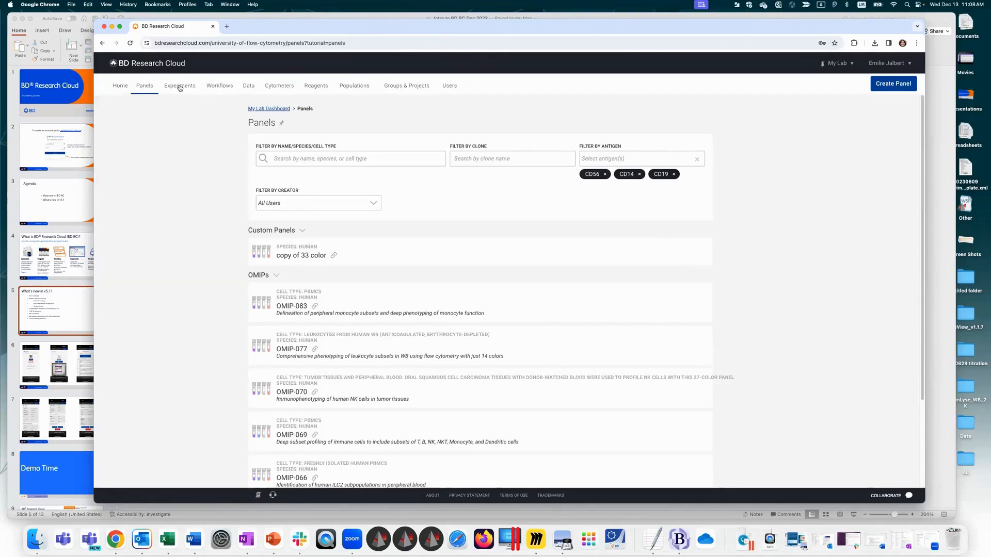
Step: View the form for adding a new experiment on the Experiments page, and cancel it without creating one
left_click(120, 86)
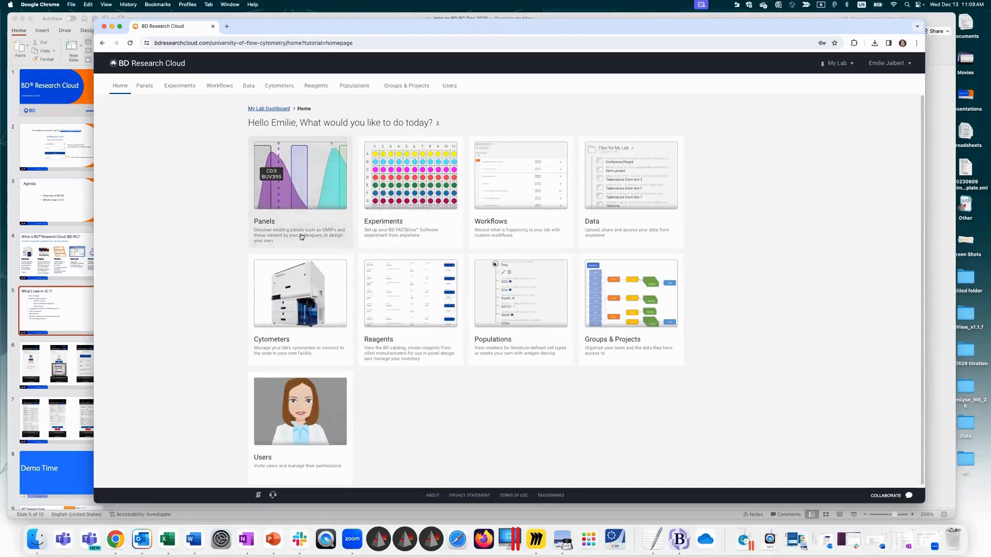
left_click(406, 196)
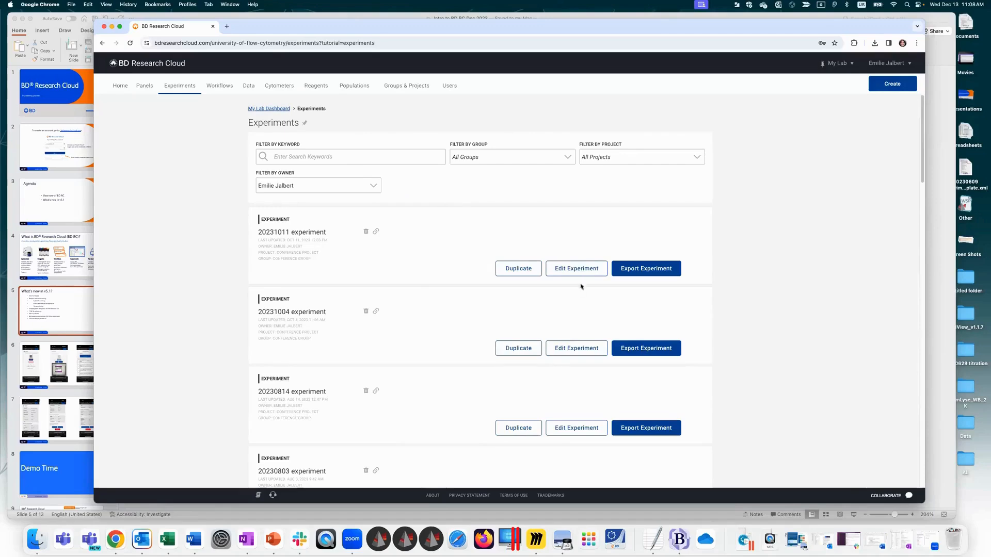
left_click(888, 82)
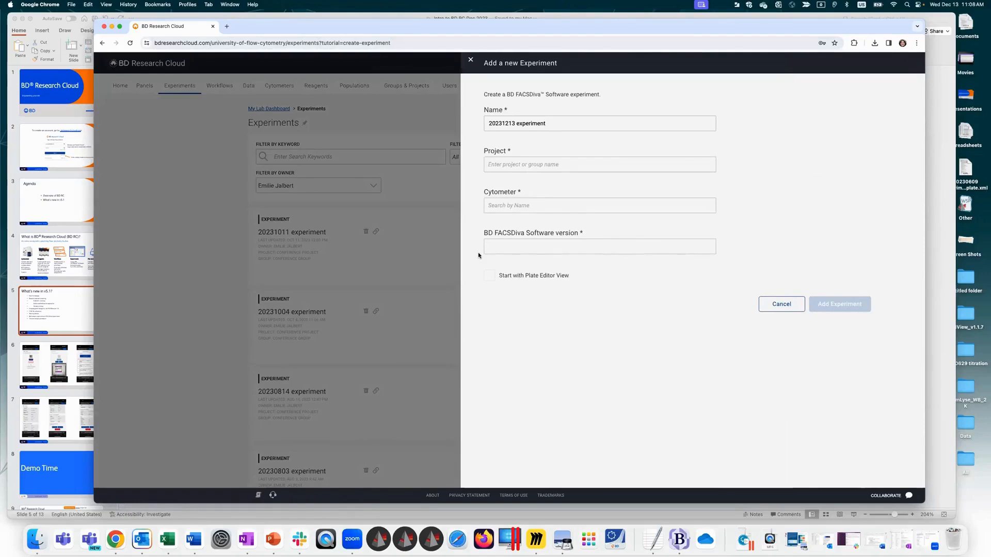
left_click(774, 309)
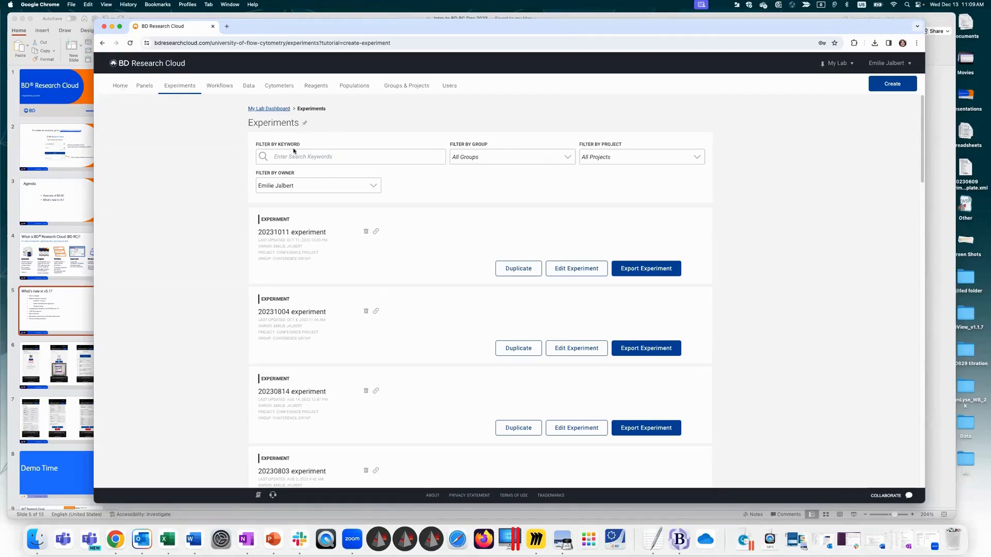
Step: Go to the Workflows page and open the active Symphony Start-Up workflow whose cleaning steps are completed
left_click(120, 86)
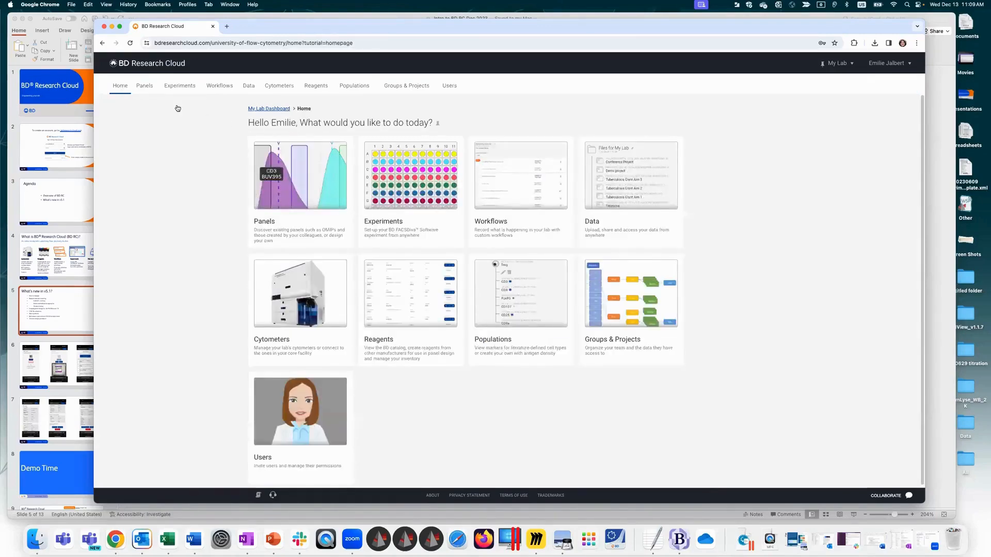
left_click(518, 175)
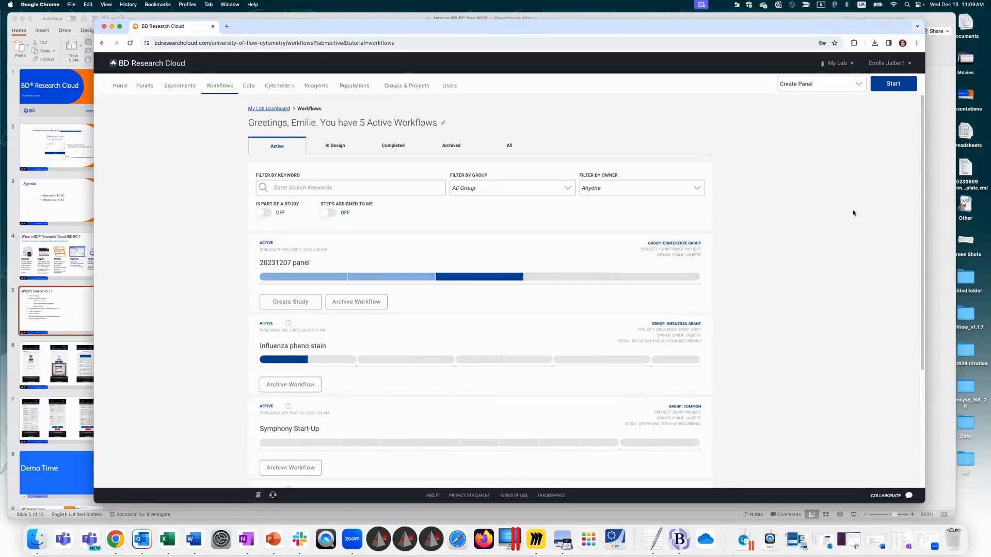
scroll(909, 258, "down", 5)
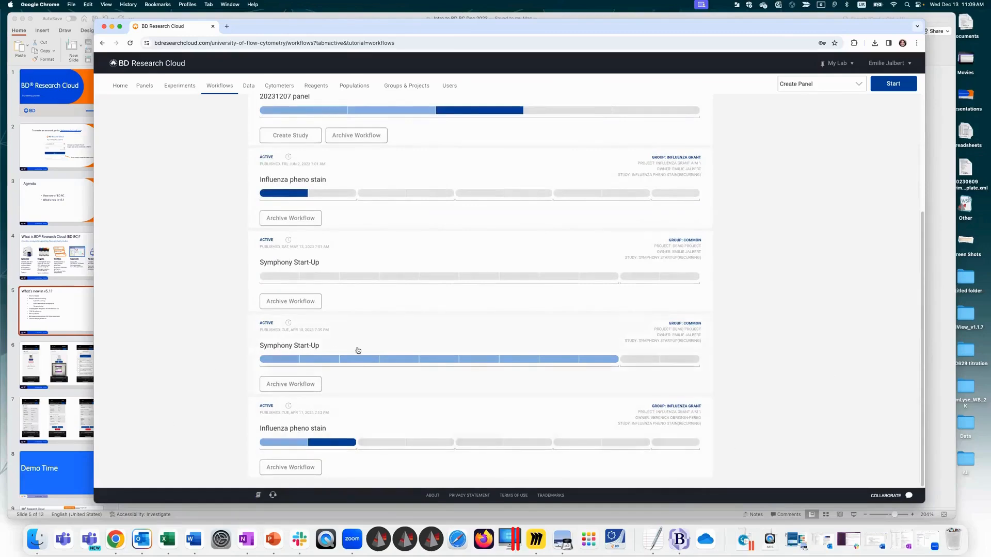
left_click(374, 344)
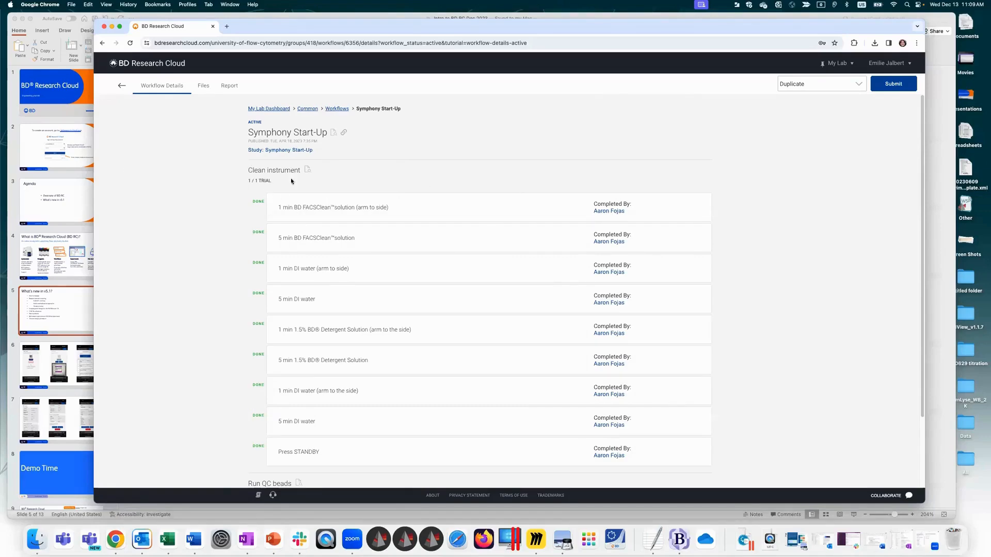
Step: Return to the active workflows and open the last Influenza pheno stain workflow in the list
left_click(124, 88)
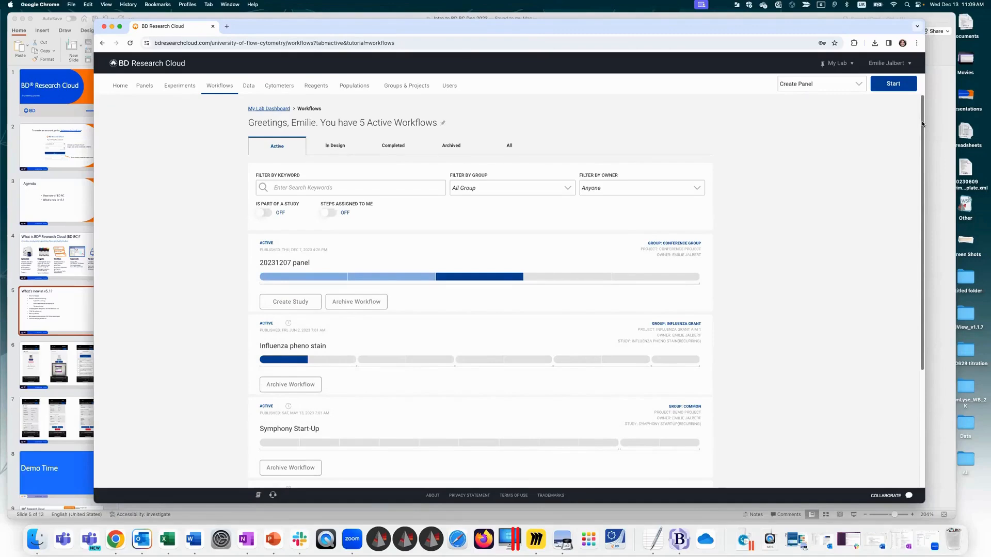
scroll(923, 128, "down", 5)
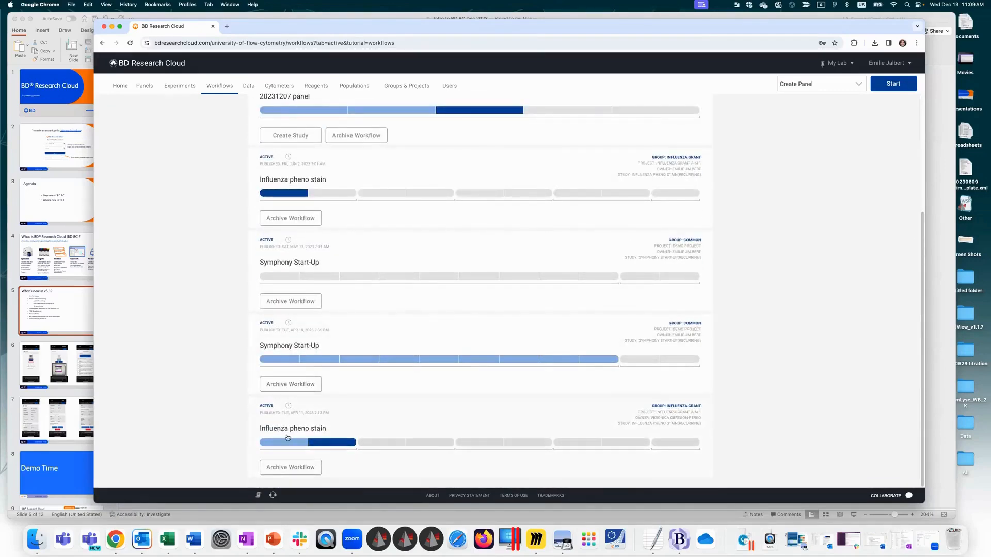
left_click(398, 420)
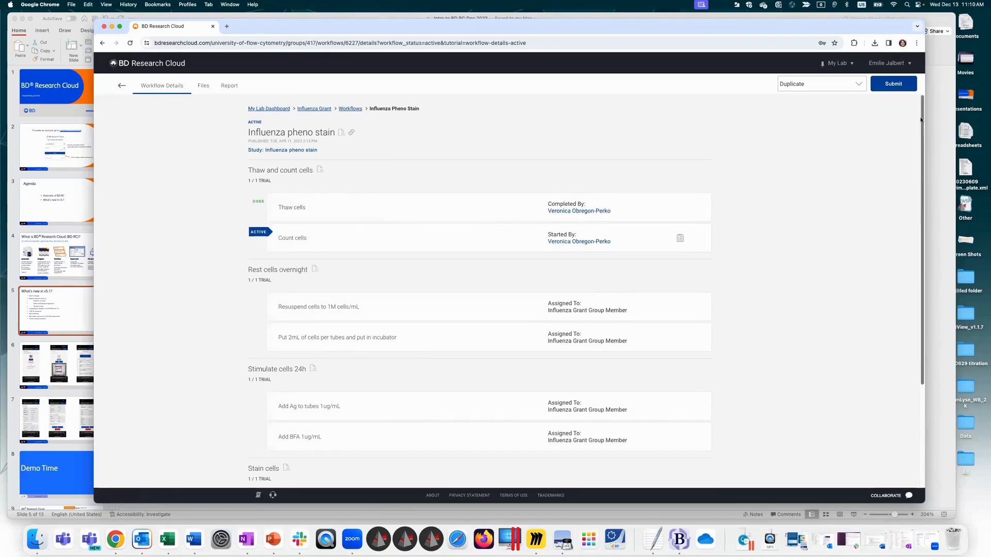
Step: Review all the steps of the Influenza pheno stain workflow, from thawing to acquiring cells, and return to the active workflows list
scroll(923, 118, "down", 3)
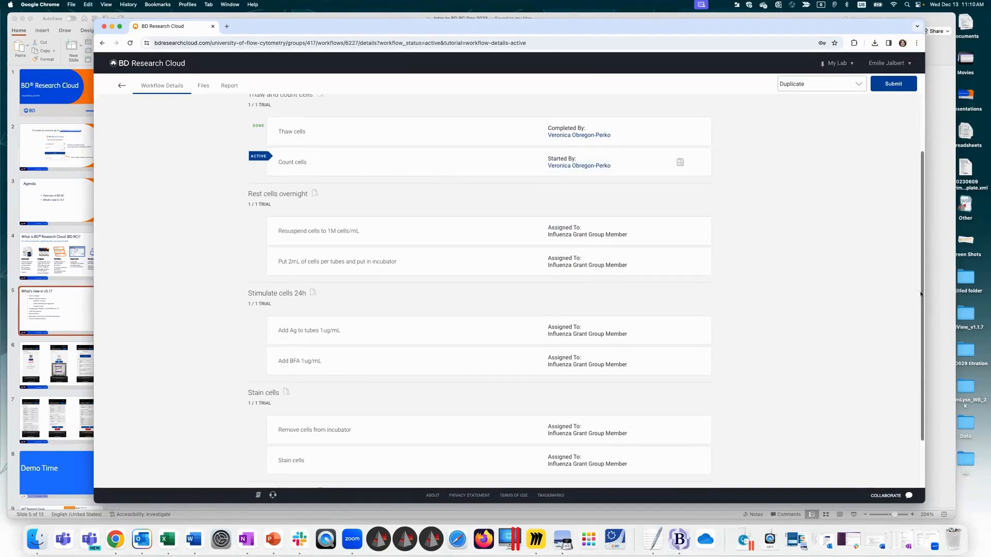
scroll(914, 189, "up", 3)
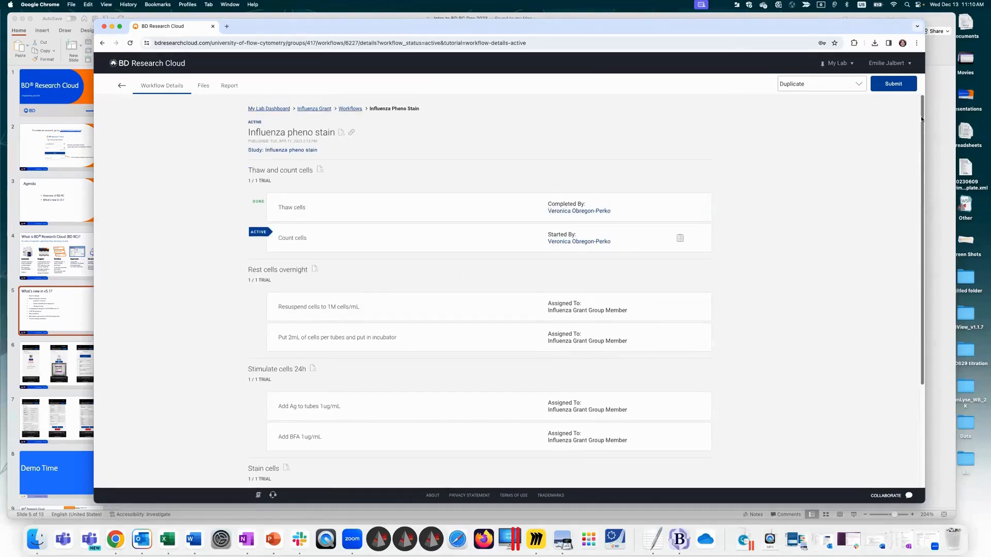
scroll(922, 120, "down", 5)
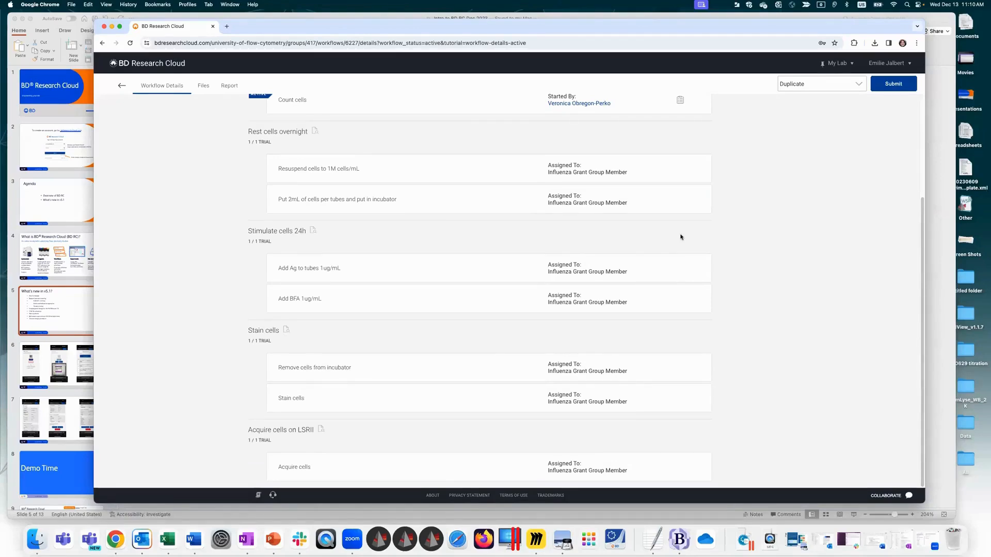
left_click(122, 86)
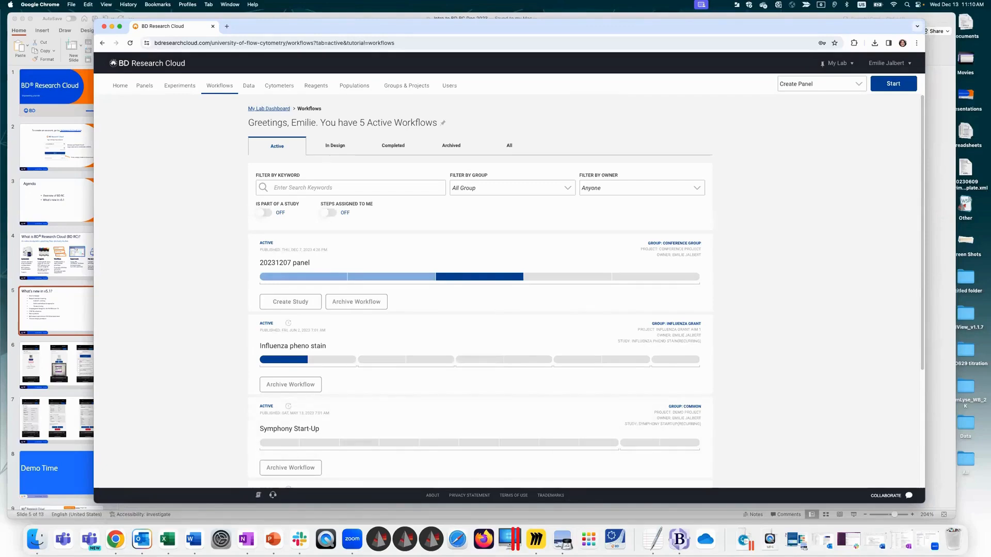
Step: Go from the home page to the Data area to view the lab's project and cytometer folders, and return home
left_click(127, 86)
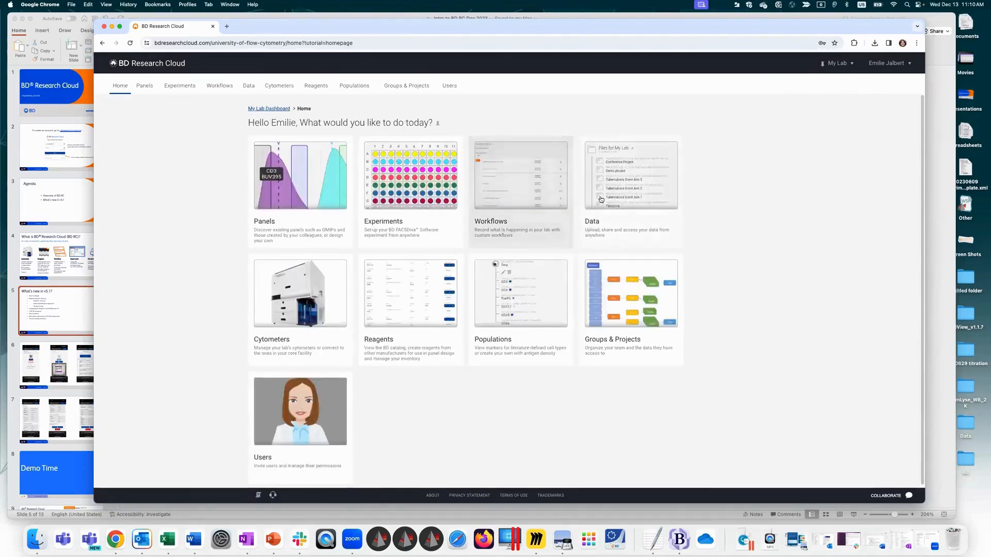
left_click(636, 193)
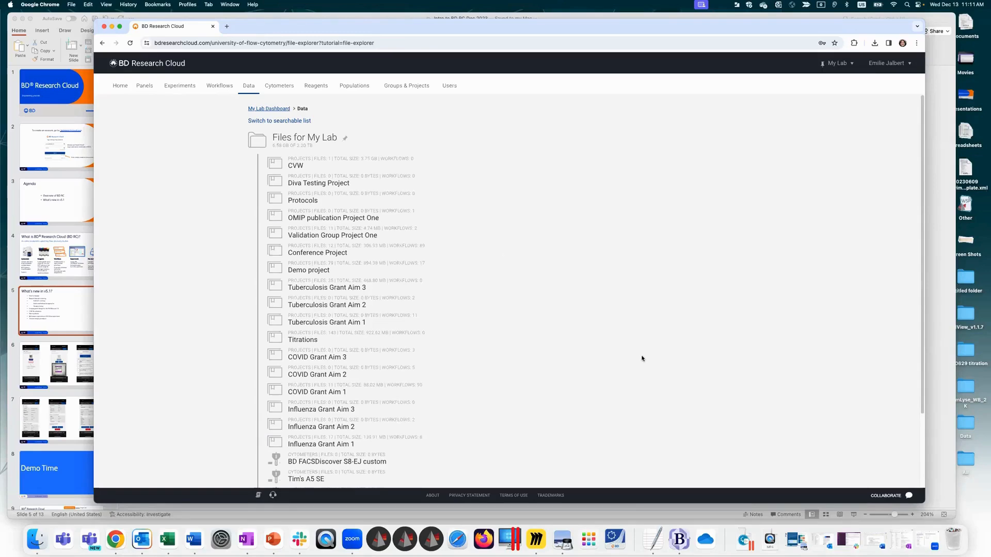
left_click(120, 86)
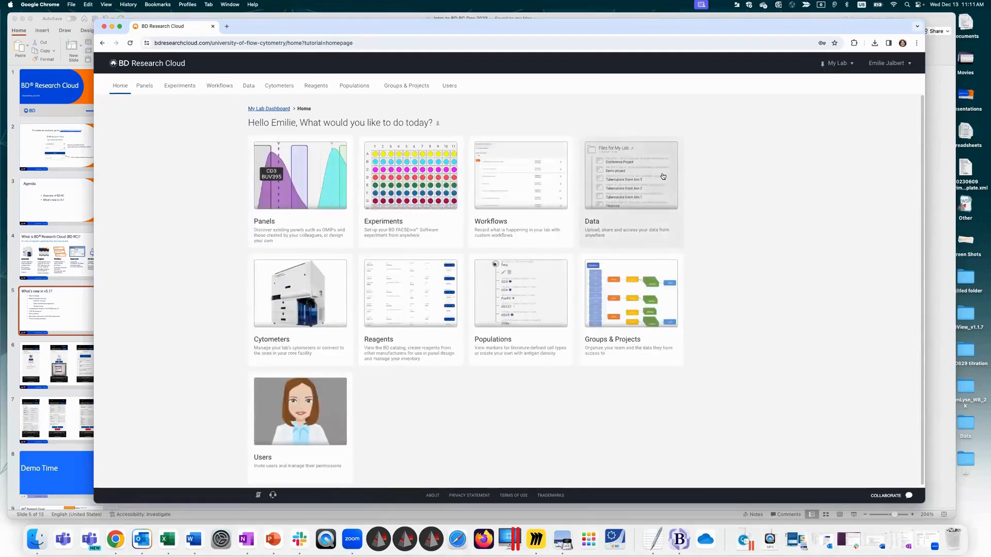
Step: Open the Cytometers page and look through the lab's cytometers grouped by lab location
left_click(312, 287)
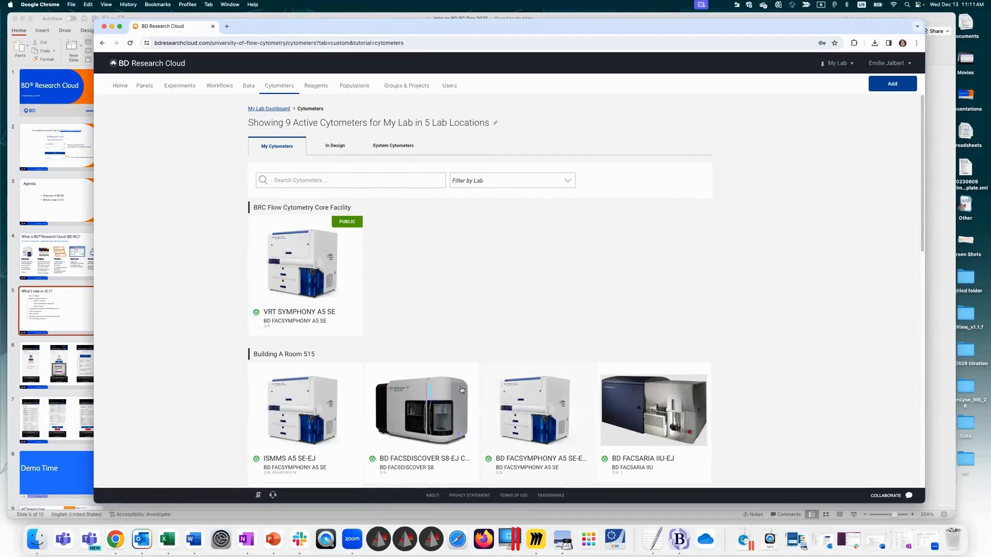
left_click_drag(922, 151, 905, 180)
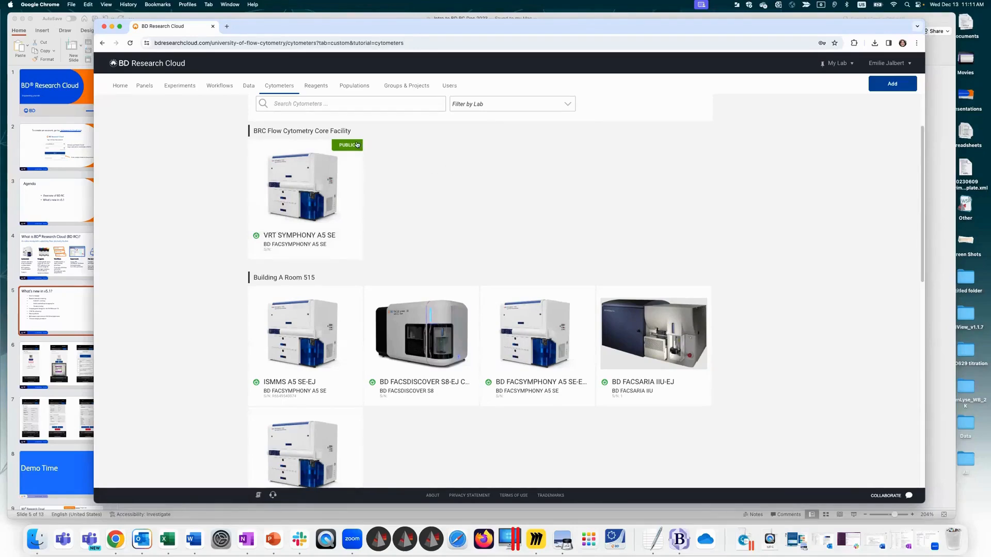
scroll(924, 155, "down", 1)
scroll(924, 155, "down", 3)
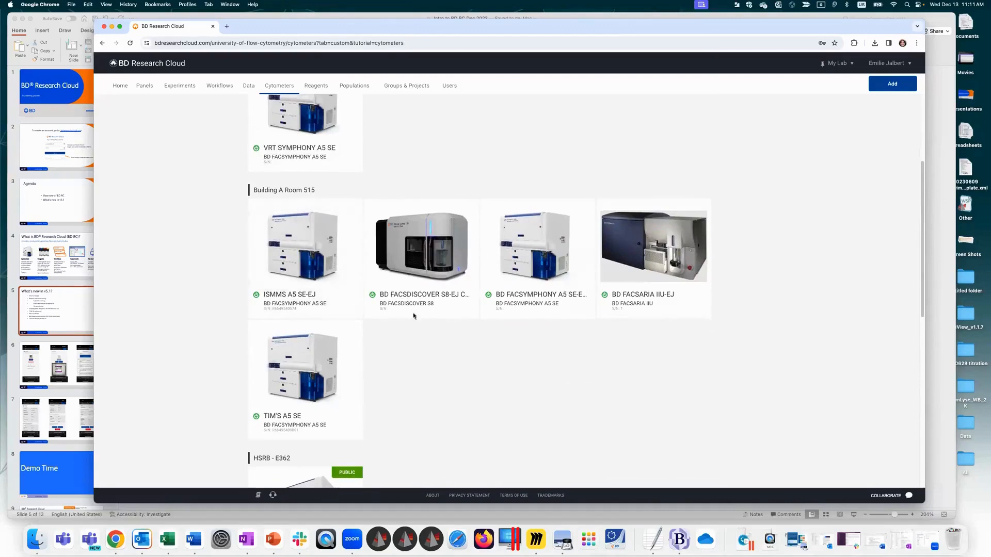
scroll(304, 324, "down", 5)
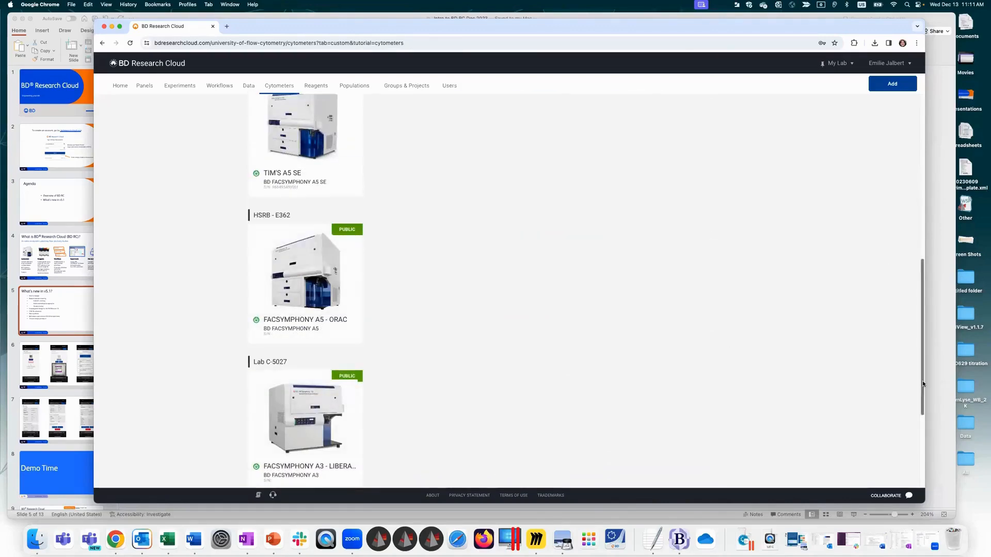
scroll(876, 134, "up", 10)
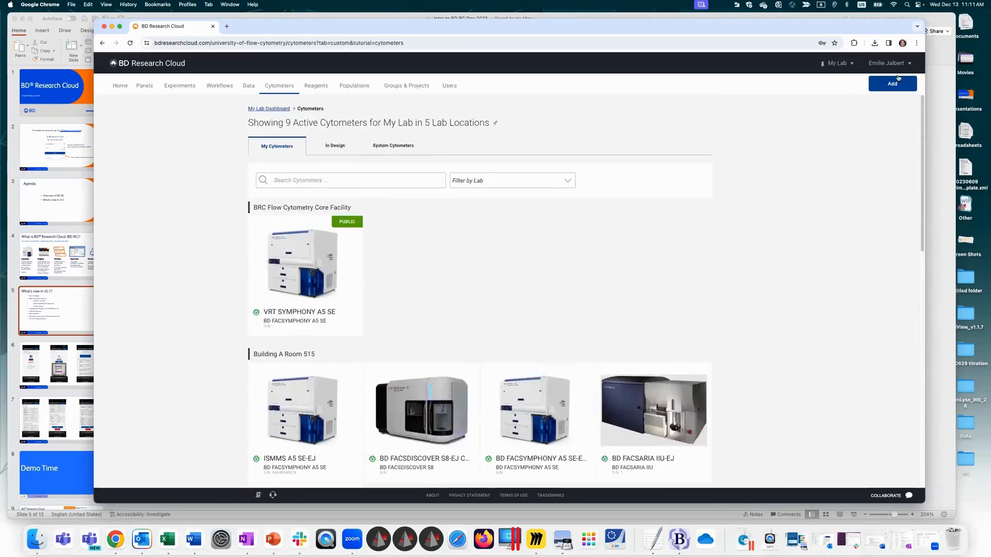
Step: Start adding a new cytometer and examine the custom cytometer form, including its base cytometer search, lab location, laser and public visibility options
left_click(889, 83)
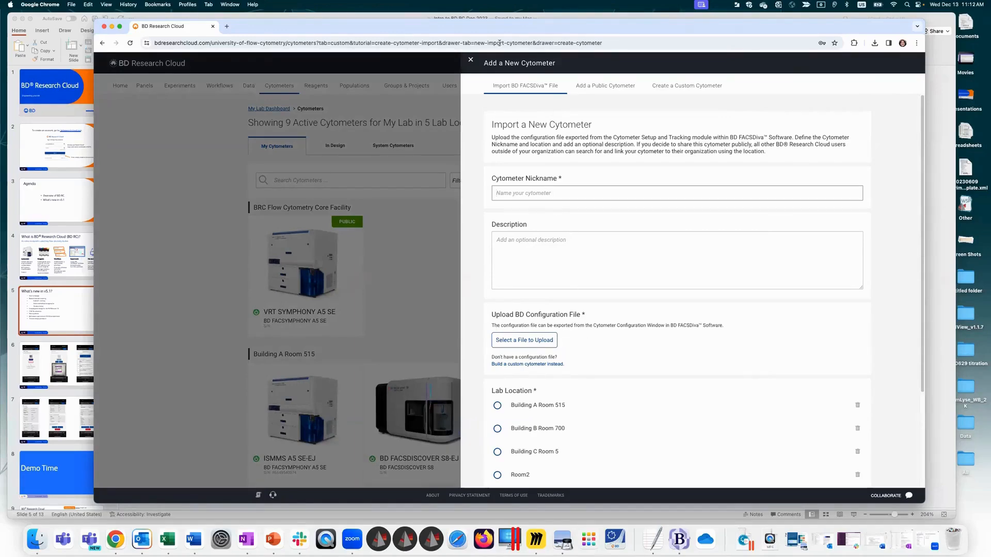
left_click(682, 85)
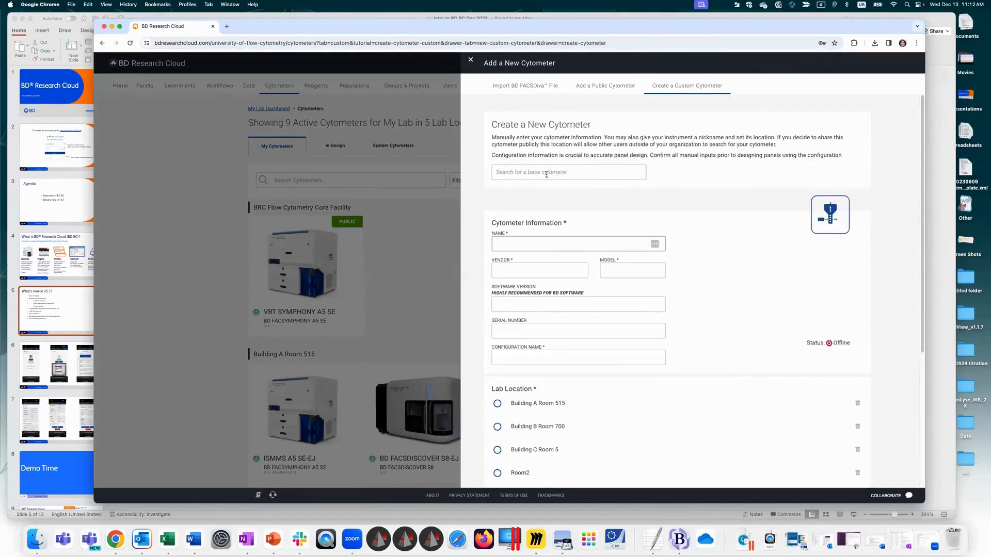
left_click(545, 172)
left_click_drag(643, 192, 639, 155)
left_click(743, 174)
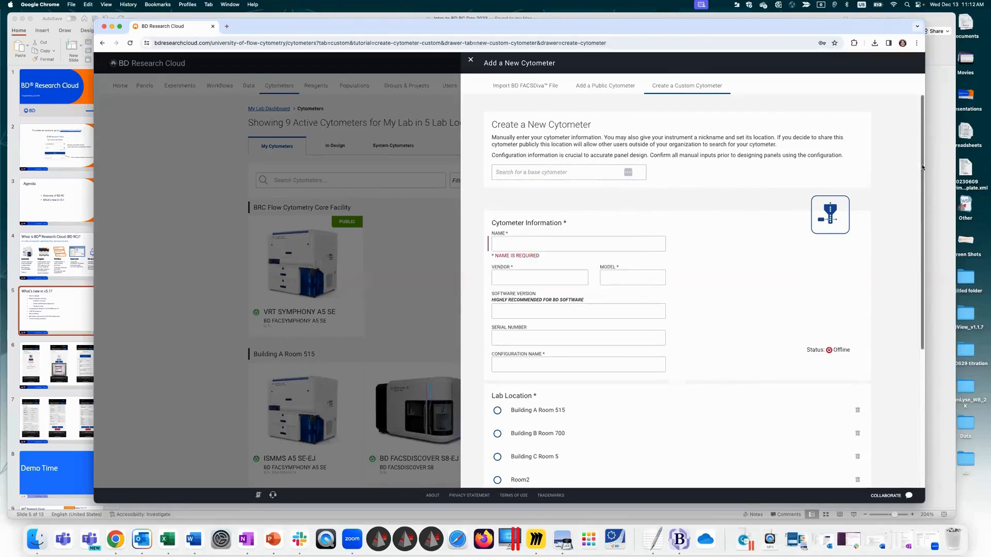
scroll(805, 349, "down", 5)
left_click(522, 374)
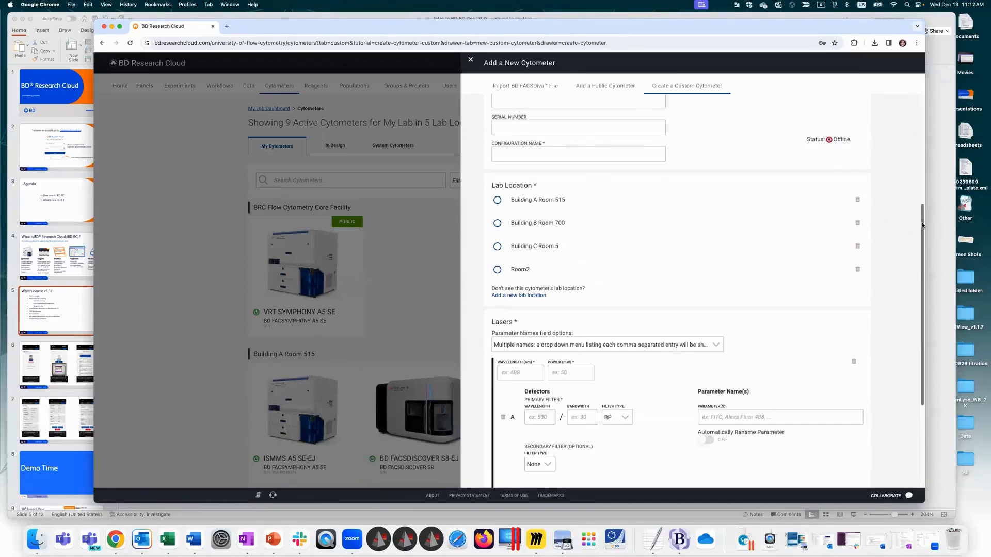
scroll(818, 345, "down", 3)
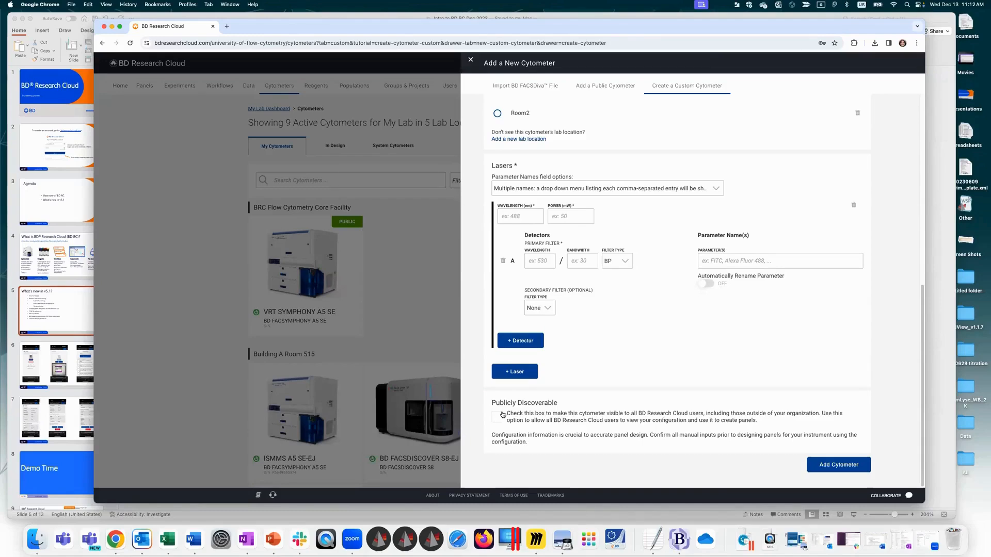
scroll(921, 135, "up", 5)
scroll(922, 136, "up", 3)
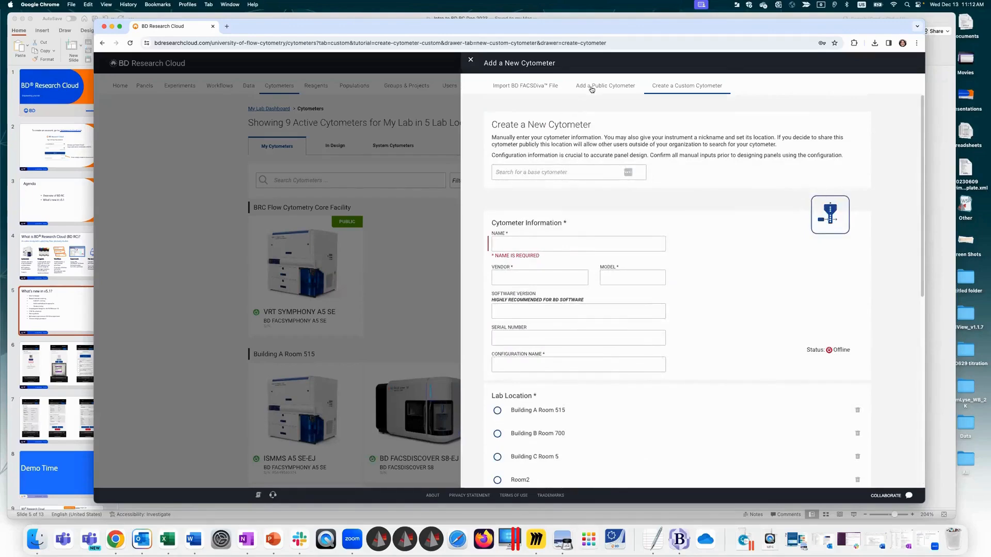
Step: Browse the labs and cores offering publicly available cytometers and select TNPRC Flow core
left_click(605, 88)
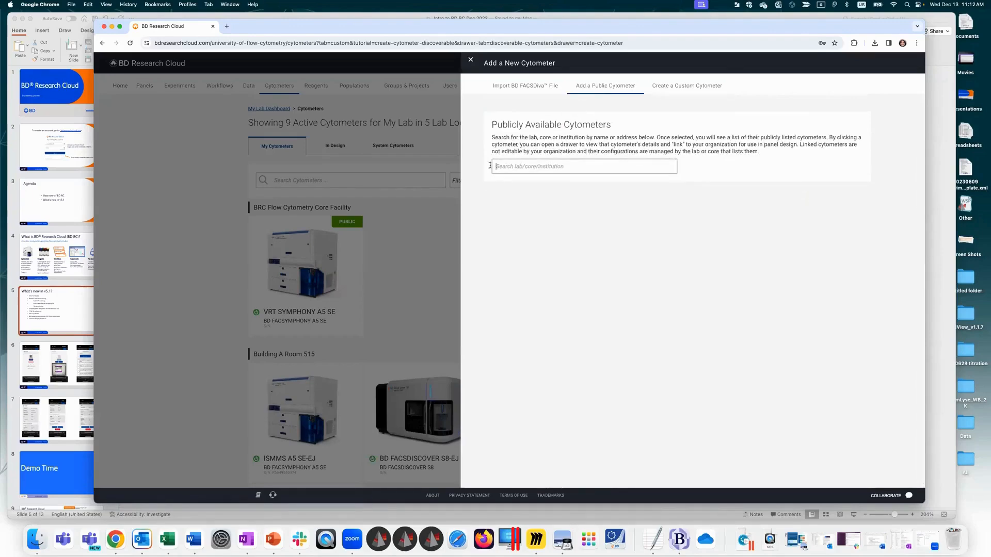
left_click(512, 166)
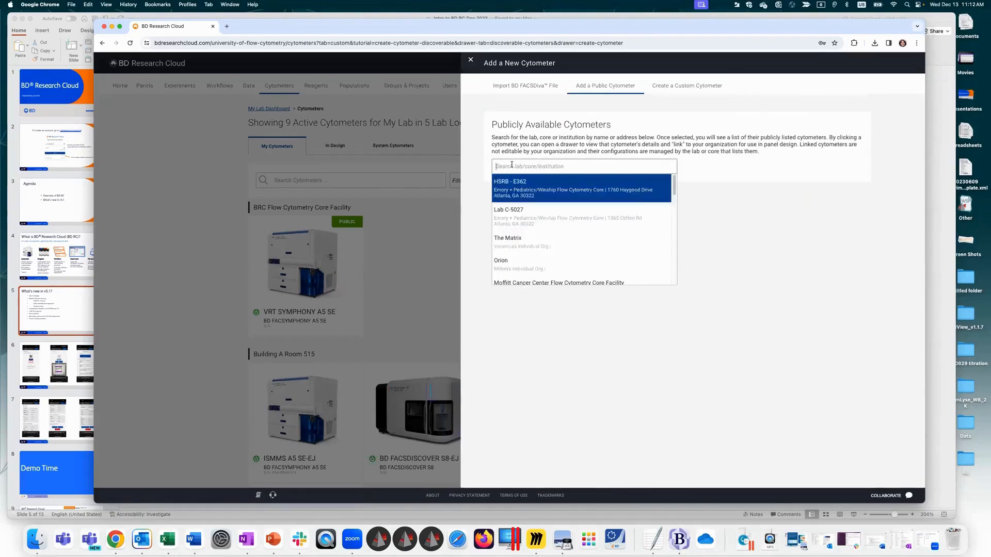
scroll(673, 194, "down", 3)
scroll(673, 193, "down", 3)
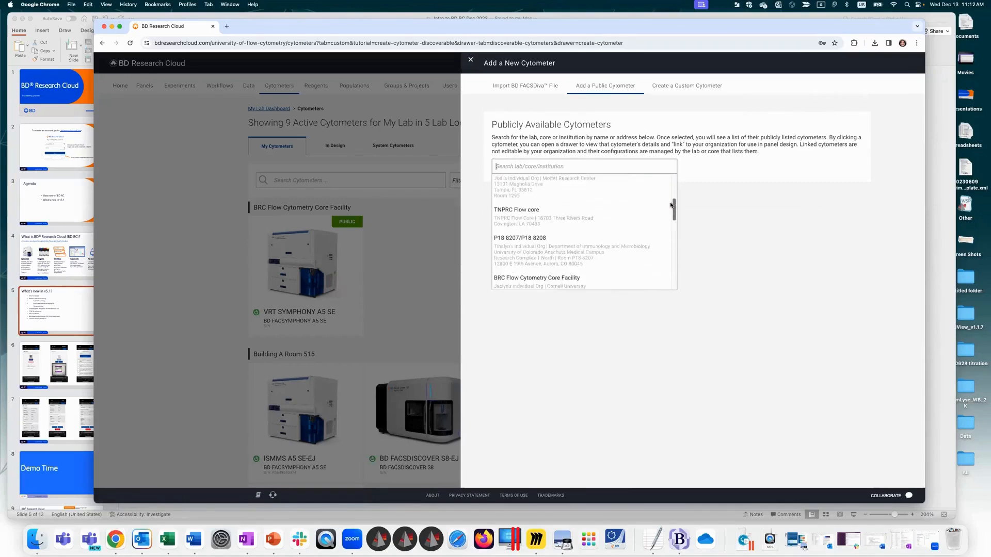
left_click(593, 223)
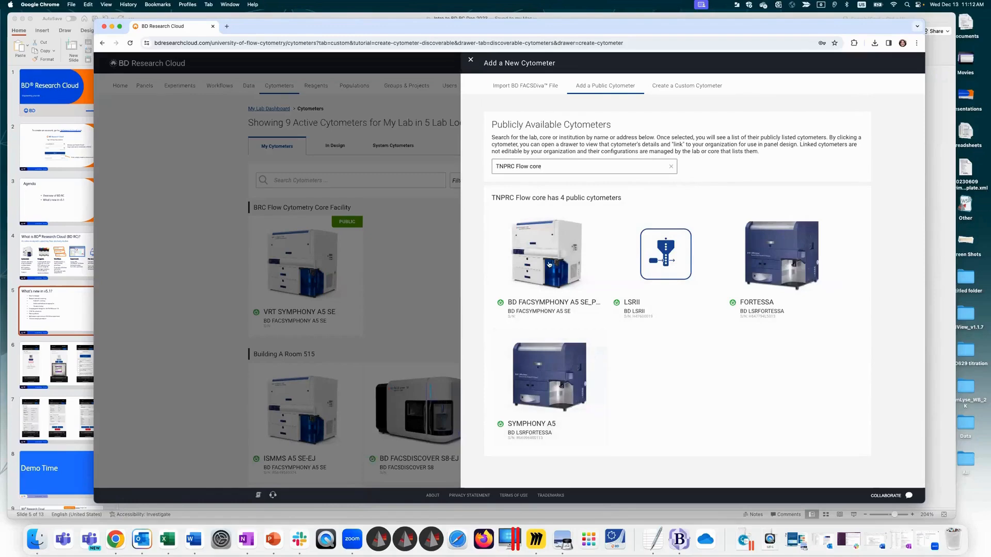
Step: View the details of the core's BD FACSymphony A5 SE cytometer, and close them and the add form without linking it
left_click(549, 265)
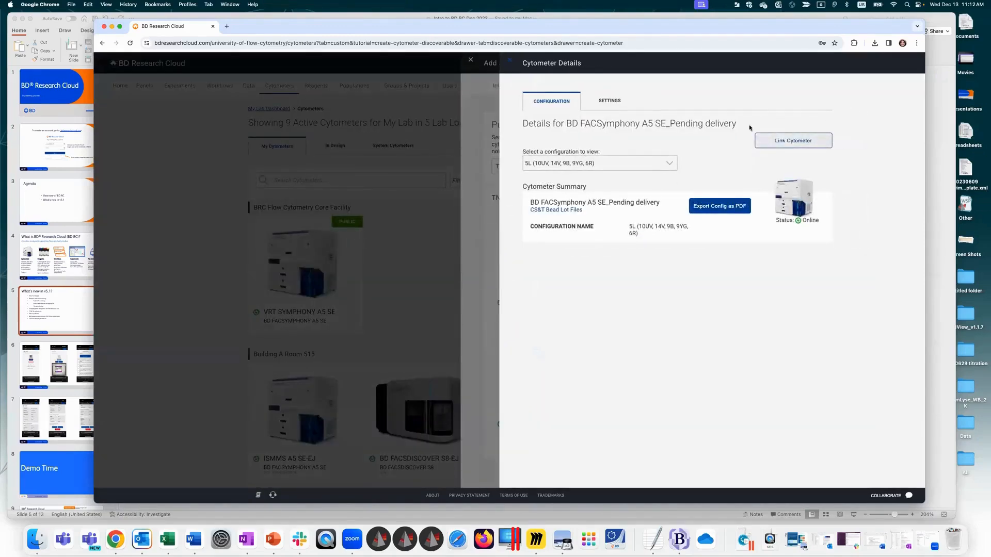
left_click(509, 61)
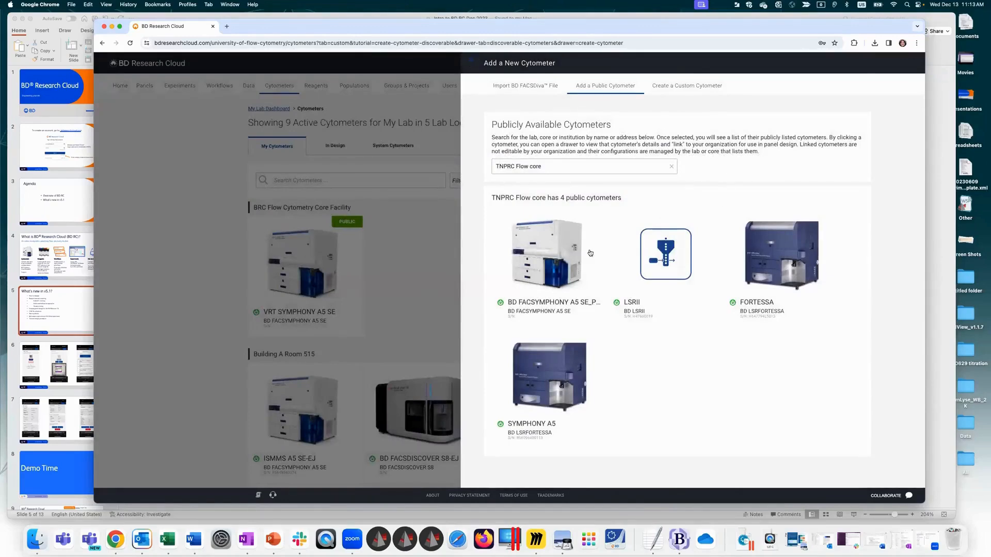
left_click(473, 62)
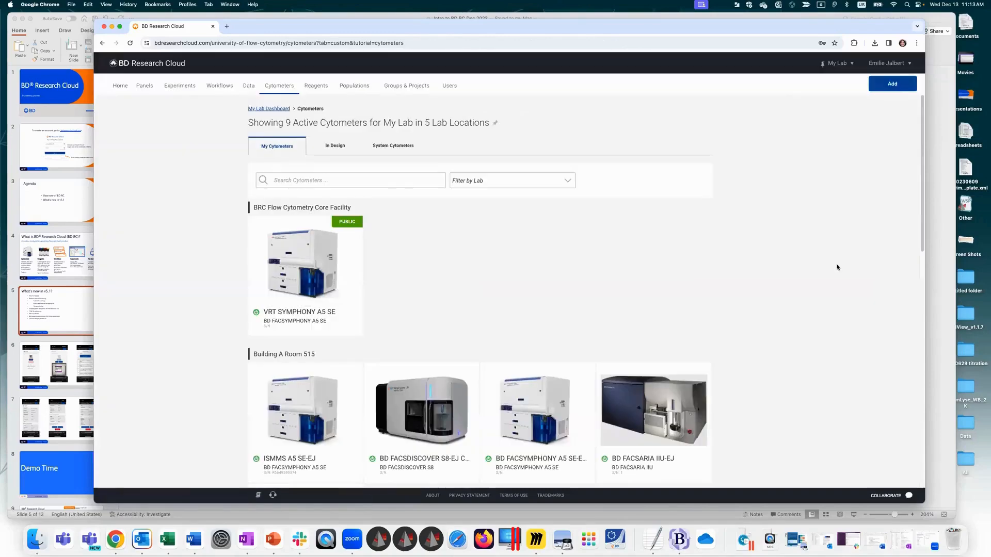
Step: View the BD FACSDiscover S8-EJ custom cytometer's details and its take-offline notification options, and cancel without changing its status
scroll(921, 145, "down", 2)
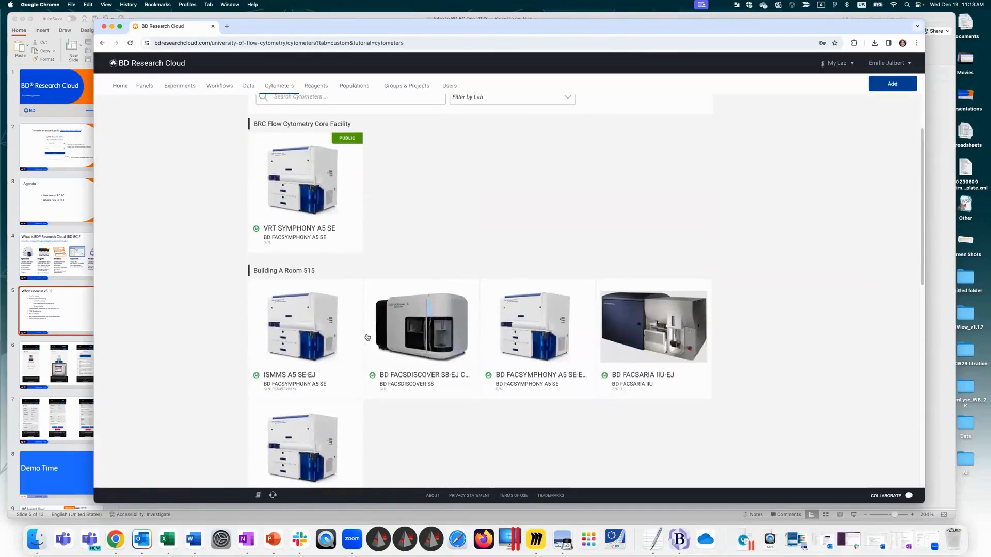
left_click(425, 331)
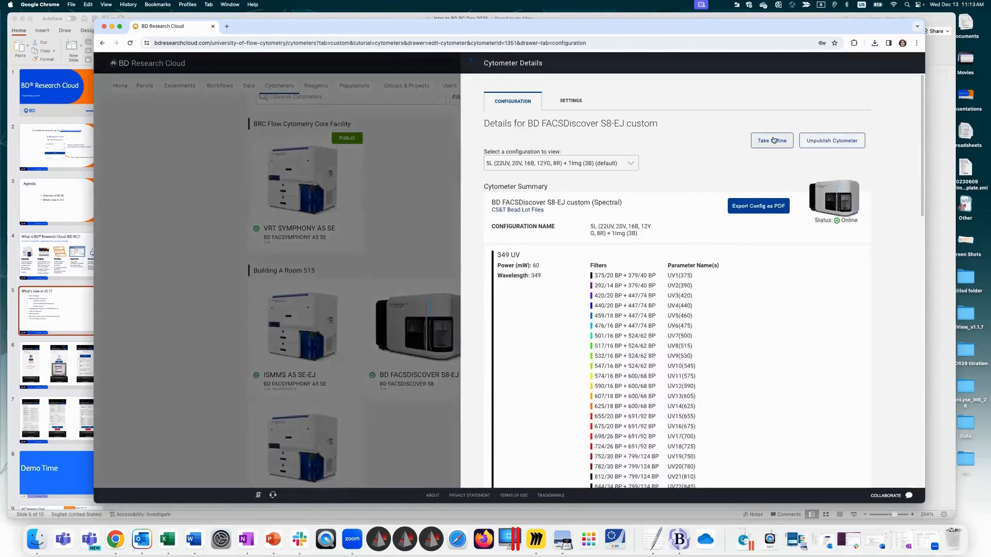
left_click(771, 142)
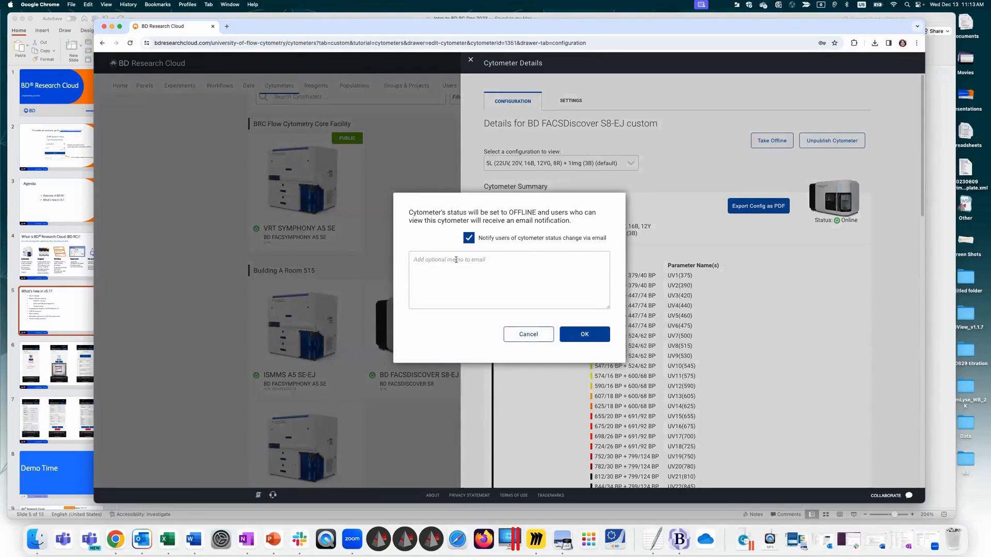
left_click(524, 340)
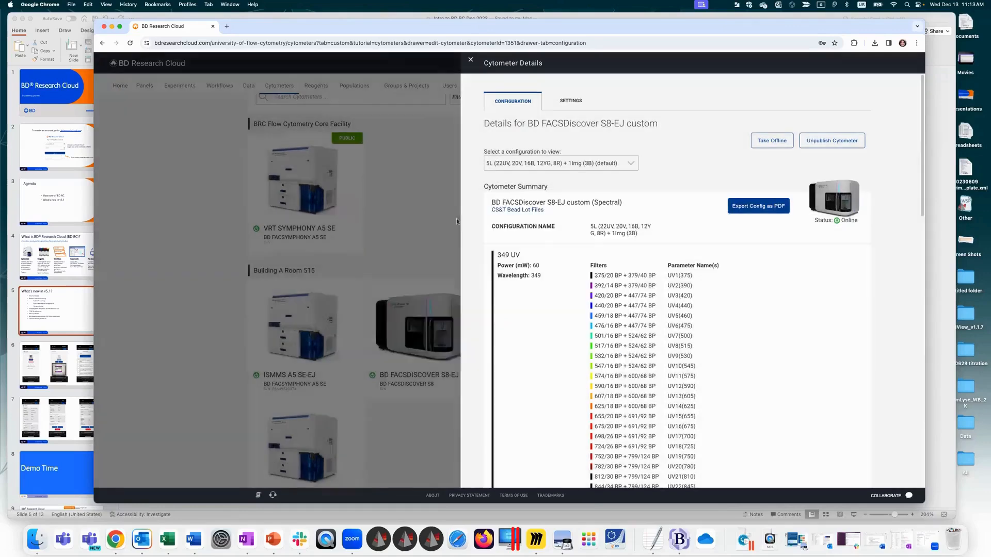
left_click(470, 60)
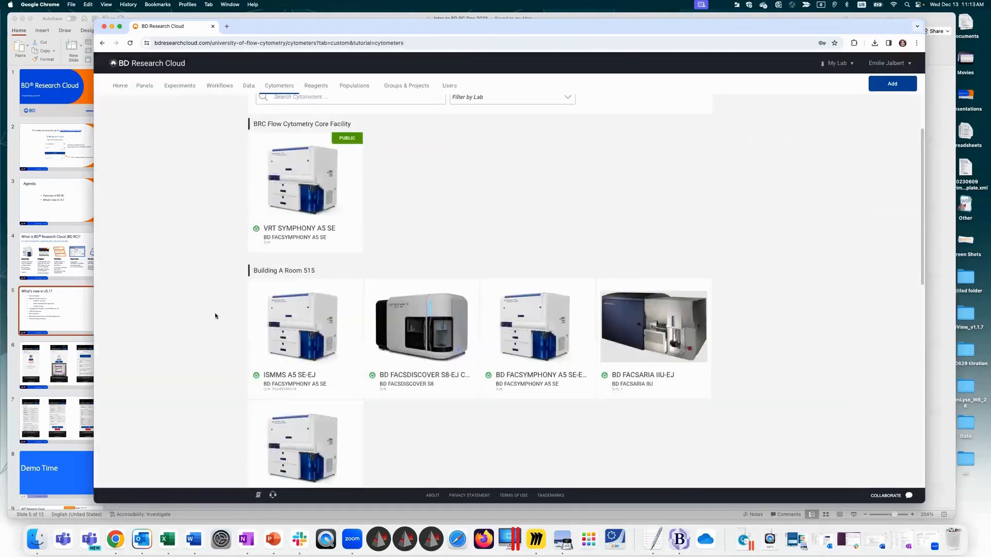
Step: Go to the Reagents page from the home page and view the BD Catalog, Custom Reagents and Spectrum Viewer sections
left_click(121, 86)
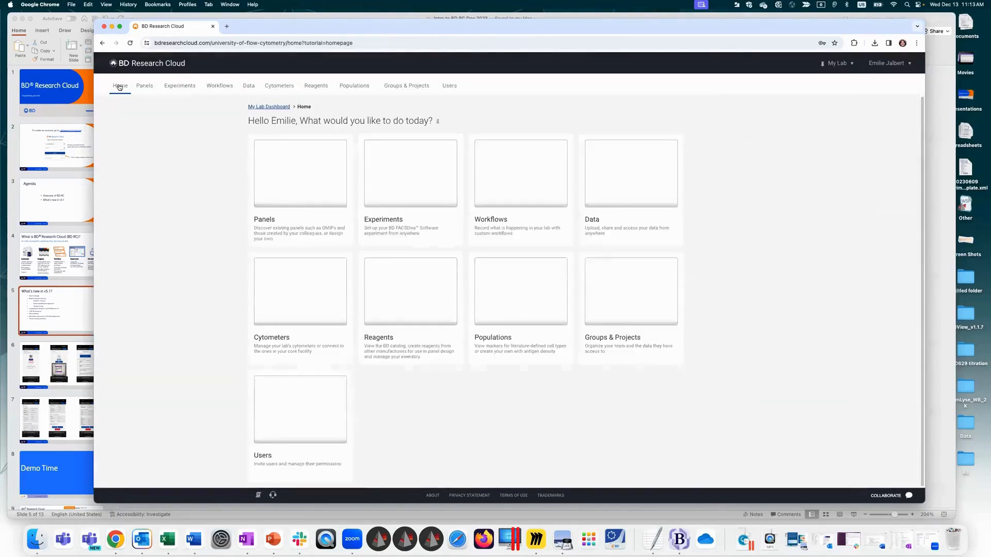
left_click(410, 293)
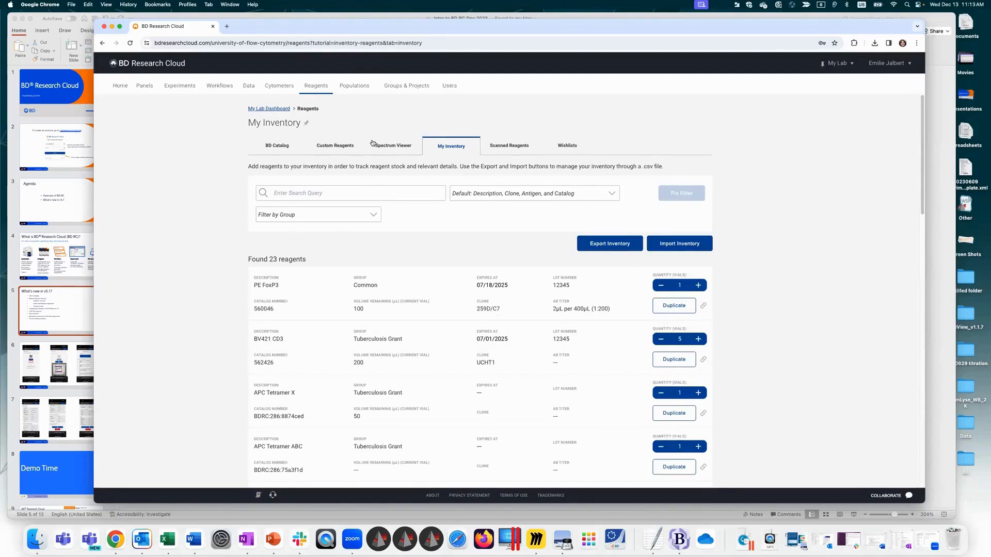
left_click(278, 146)
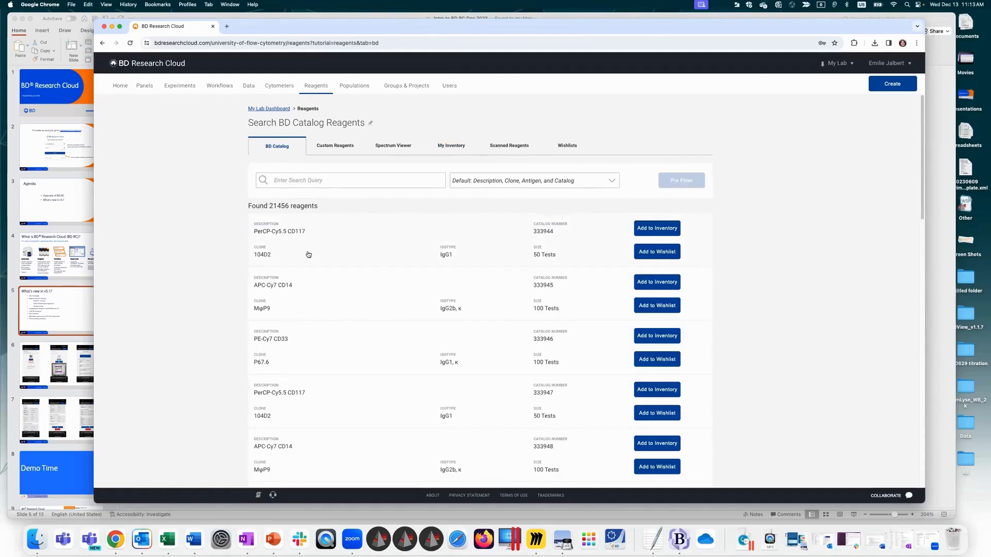
left_click(341, 147)
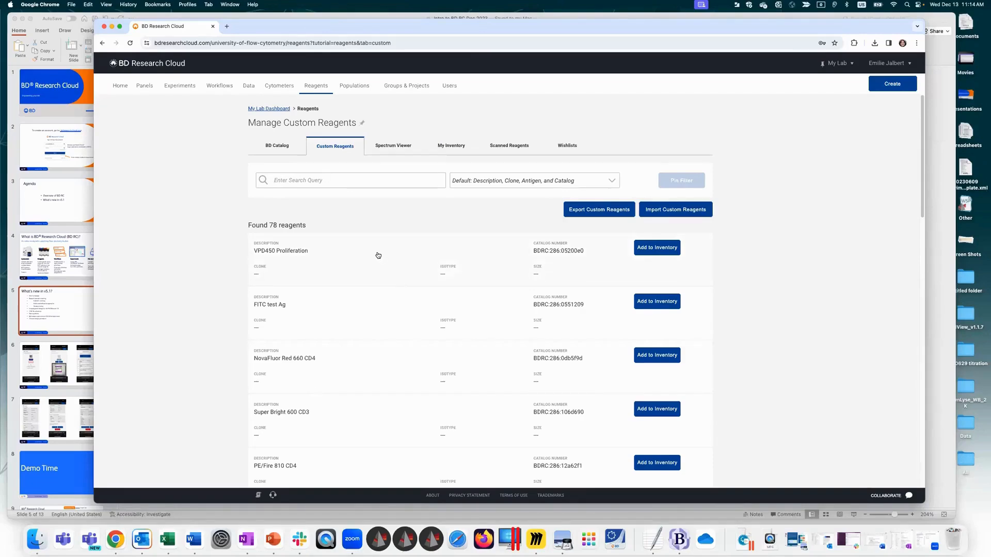
left_click(405, 145)
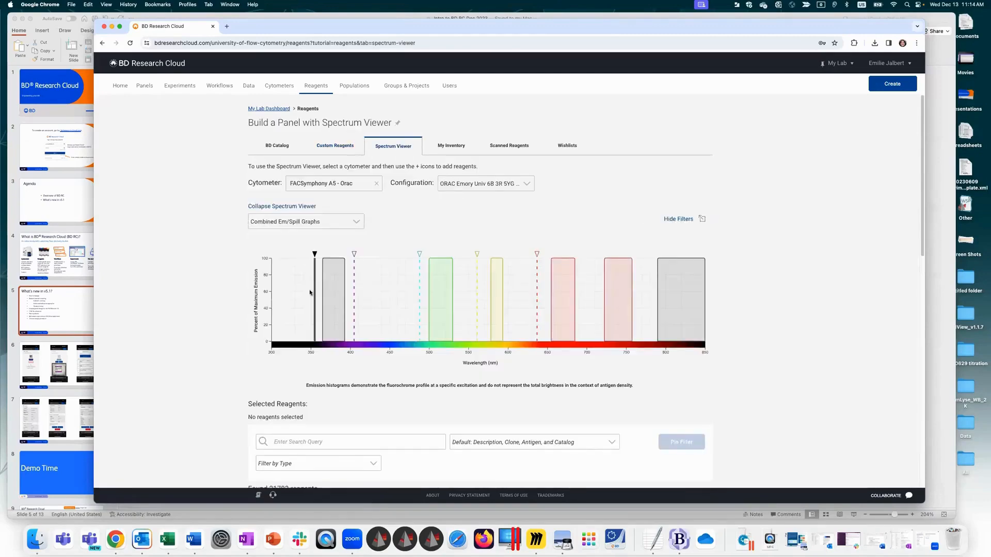
Step: Set the Spectrum Viewer's cytometer to the BD FACSDiscover S8-EJ custom and show the filters for its yellow-green and red lasers
left_click(376, 184)
type("s8")
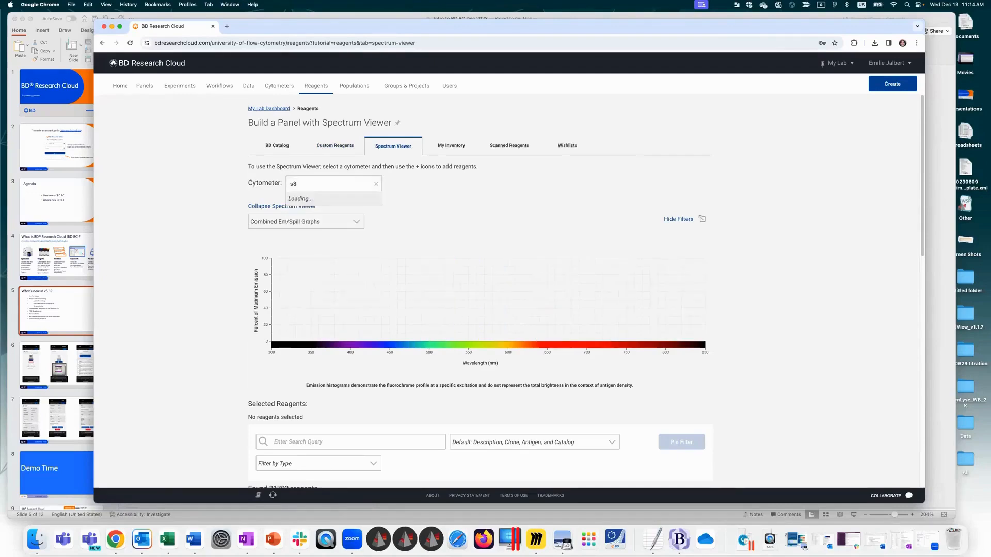
left_click(338, 205)
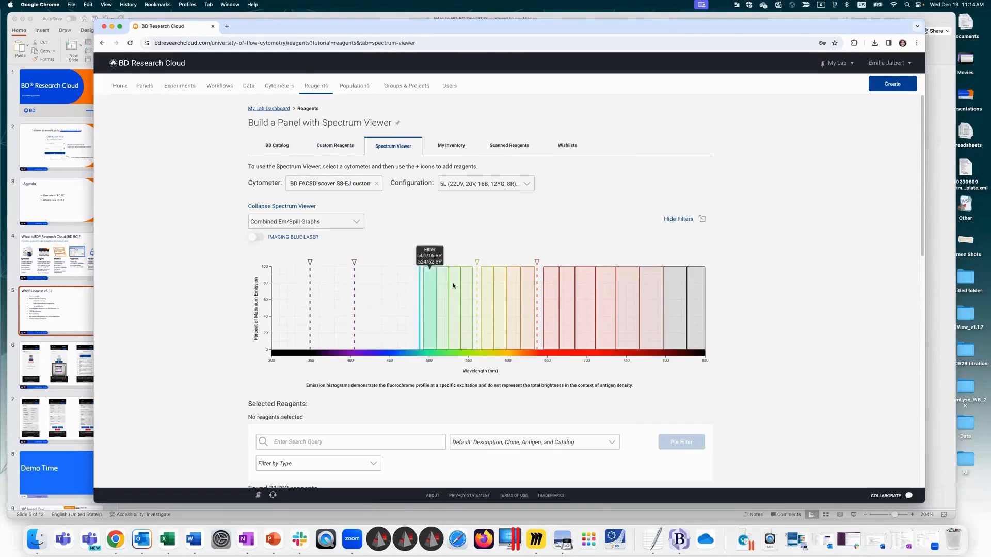
left_click(478, 284)
left_click(537, 283)
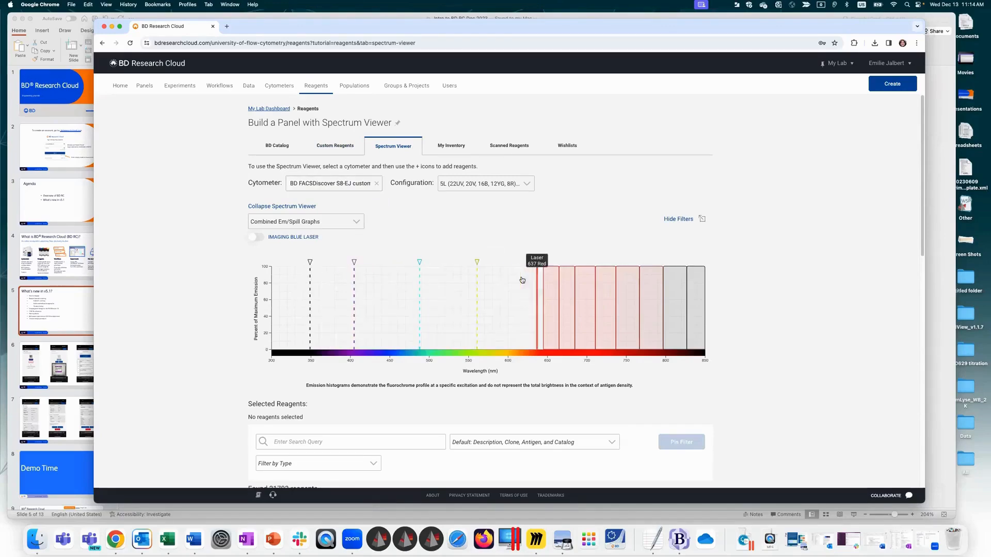
Step: Display the cytometer's spectra as Stacked Em/Spill Graphs, Spectral Signature Graph and Spectral Signature Heat Map in turn
left_click(272, 223)
left_click(276, 253)
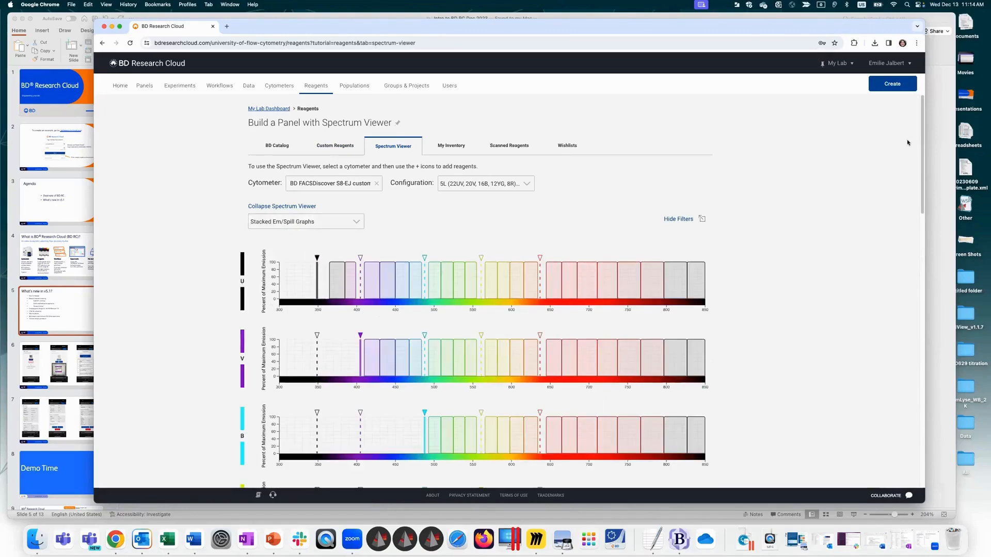
scroll(908, 165, "down", 8)
scroll(911, 198, "up", 8)
left_click(288, 180)
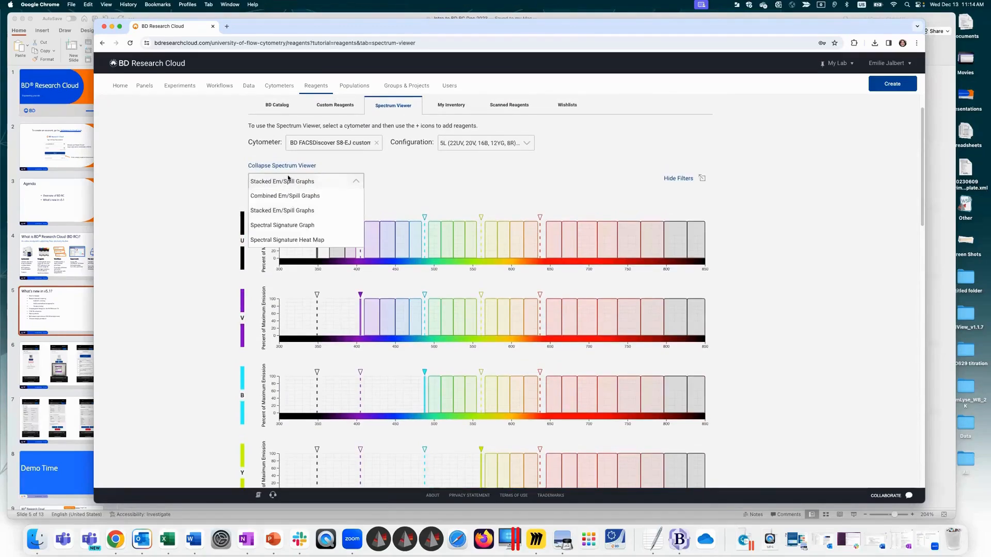
left_click(289, 226)
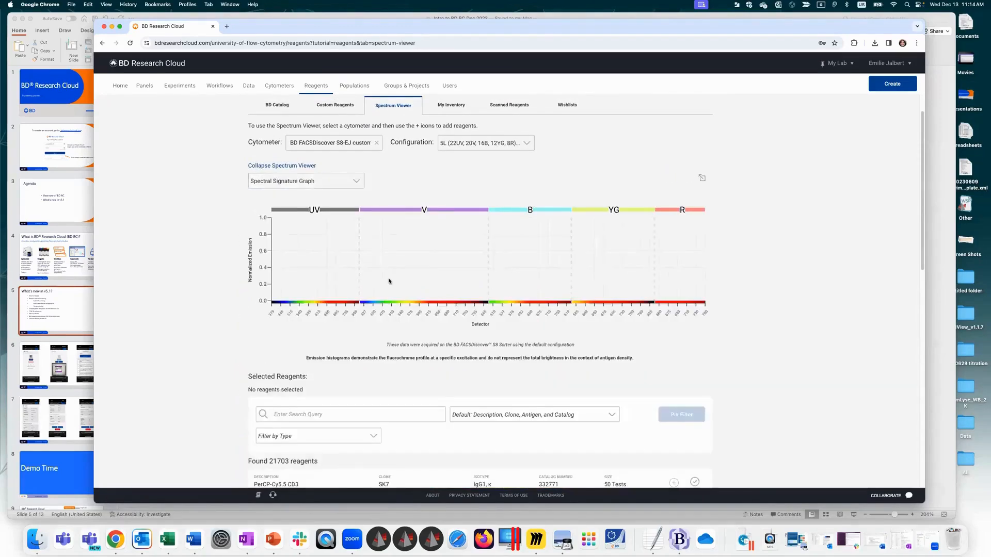
left_click(305, 182)
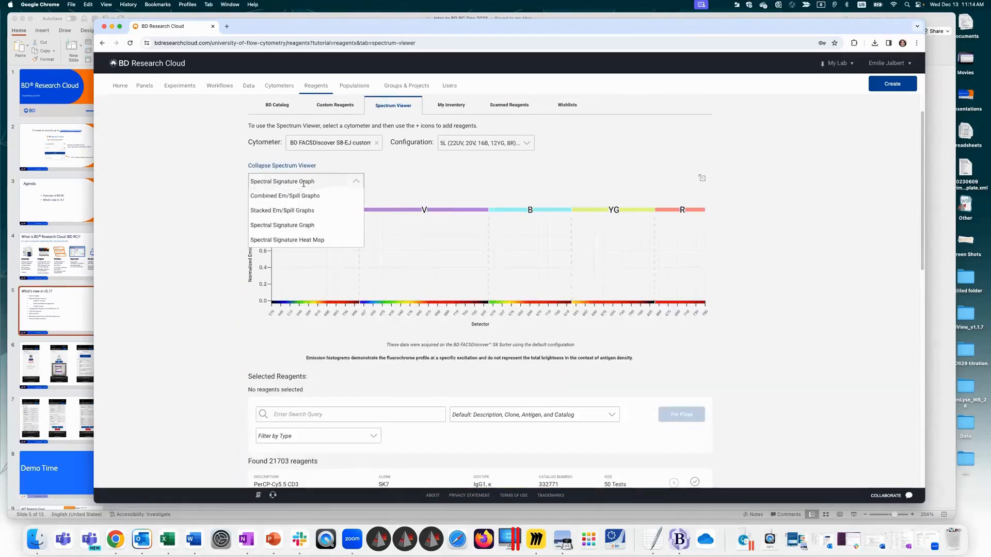
left_click(293, 240)
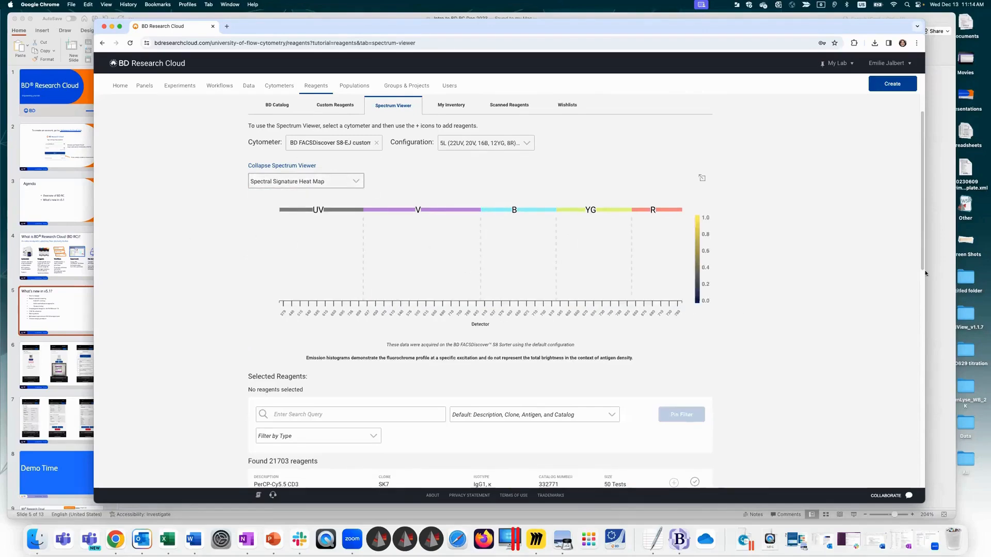
Step: Go to My Inventory, view the expanded titer details of the PE FoxP3 reagent, and close them without saving changes
scroll(699, 203, "up", 2)
left_click(447, 150)
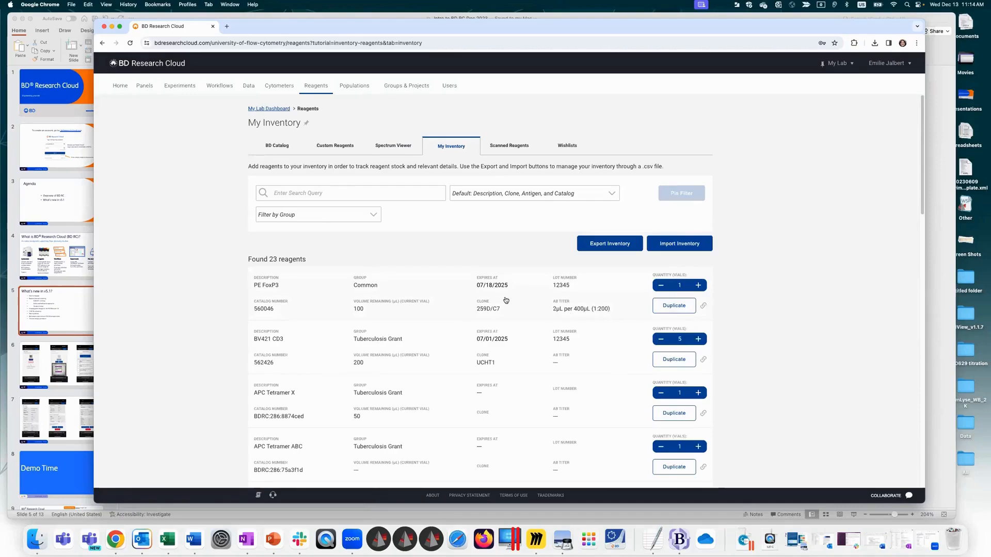
left_click(420, 296)
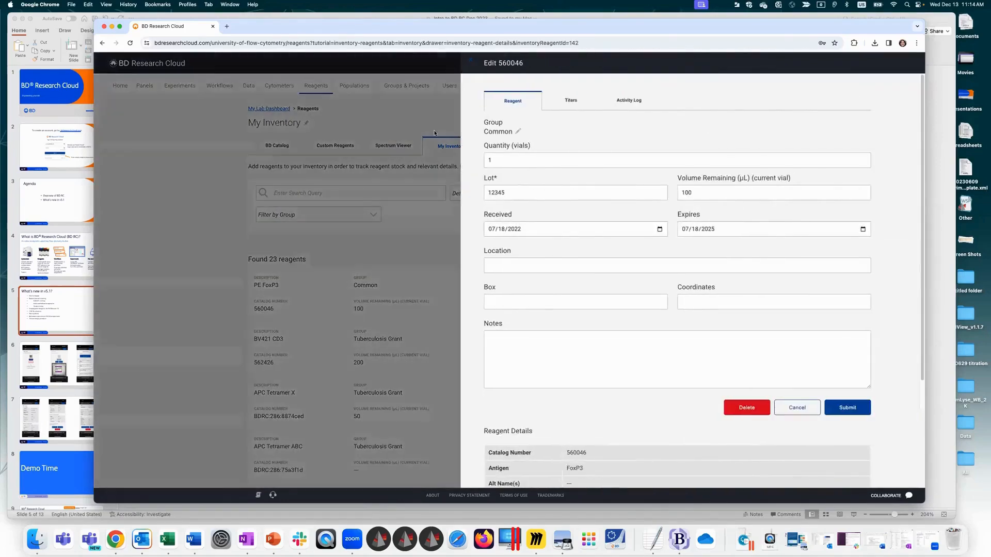
left_click(577, 107)
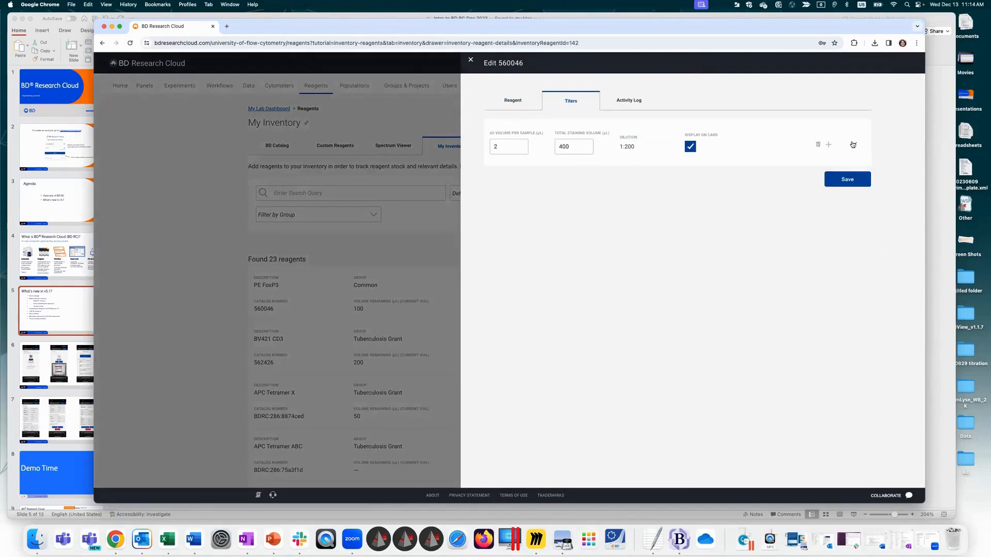
left_click(852, 145)
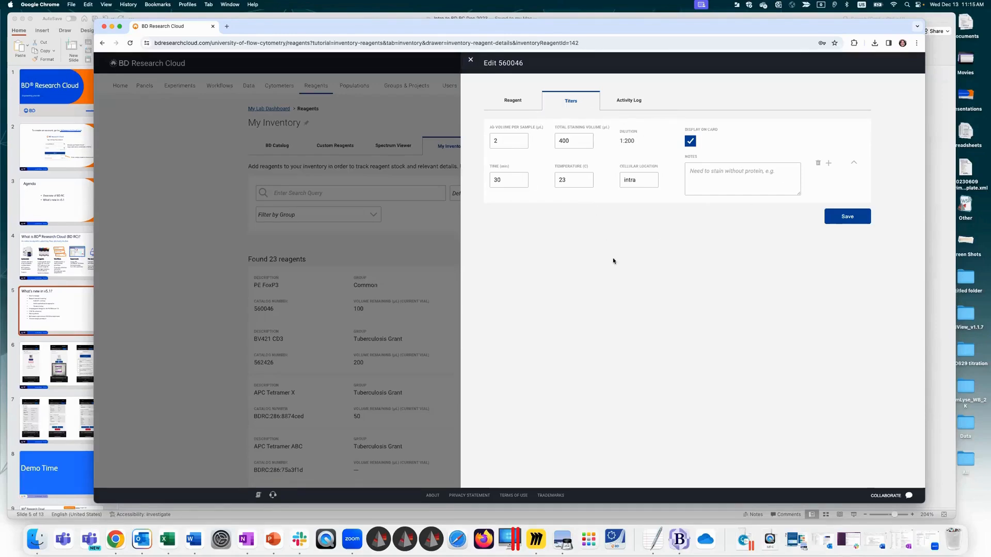
left_click(471, 57)
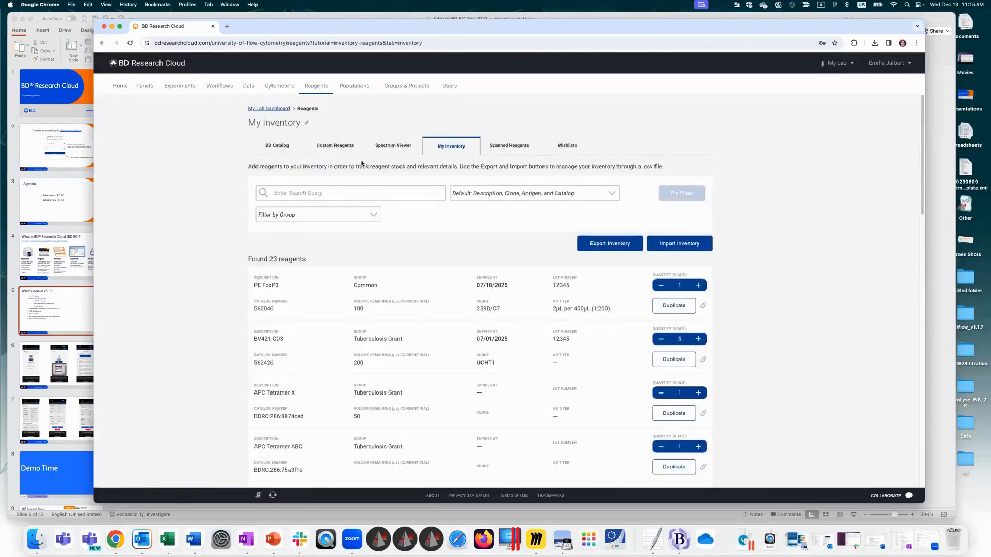
Step: Go to Populations from the home page and view the markers of the literature-defined B cells CD19+ and the custom Ej monocytes
left_click(121, 85)
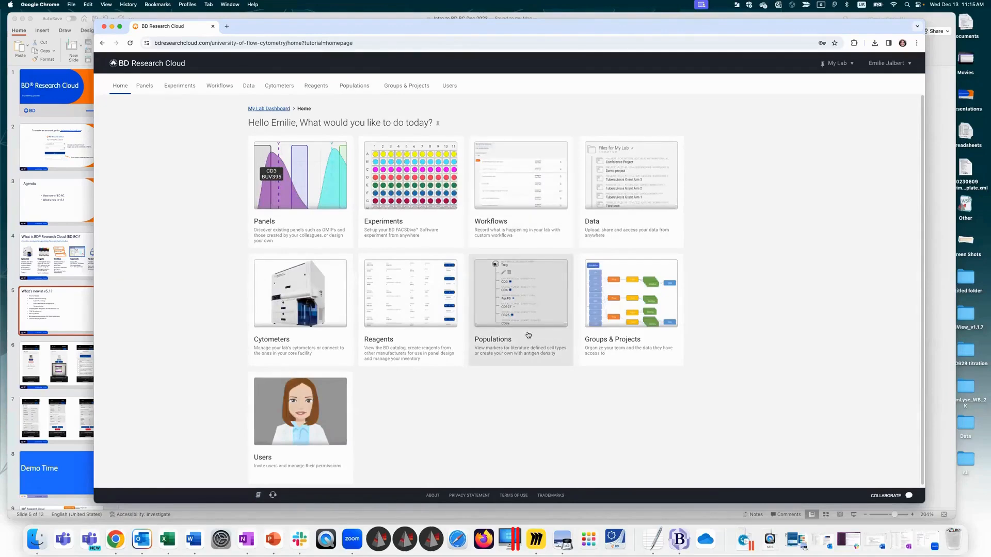
left_click(535, 300)
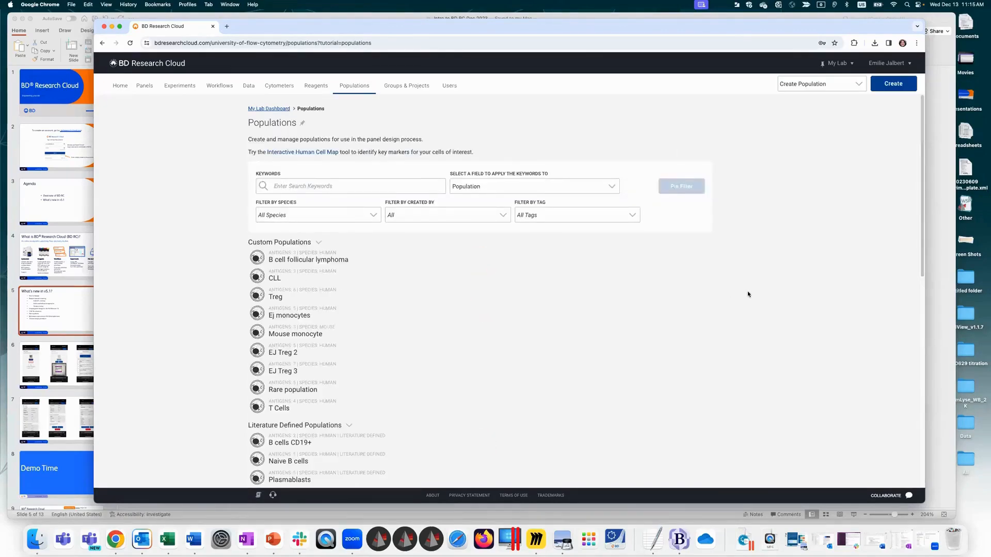
left_click(318, 244)
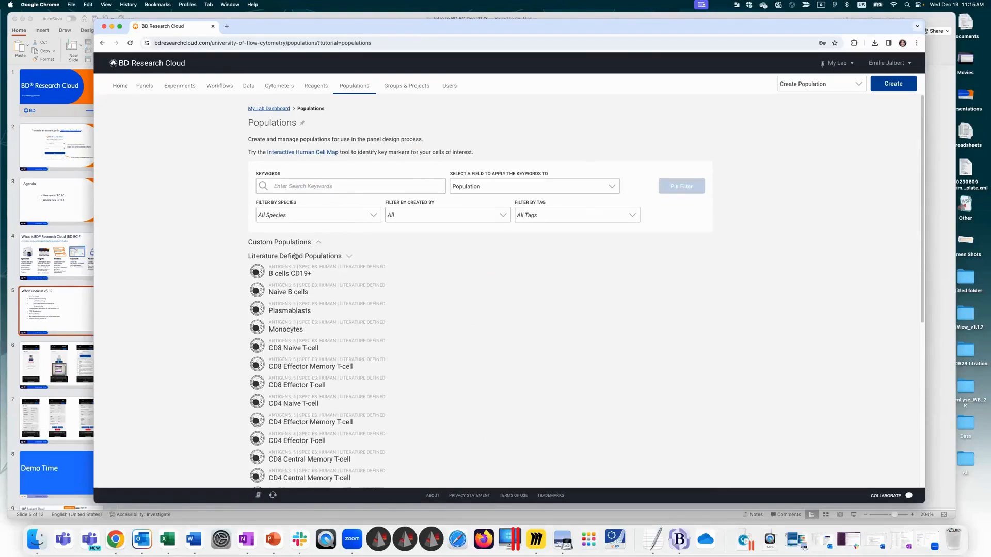
left_click(291, 274)
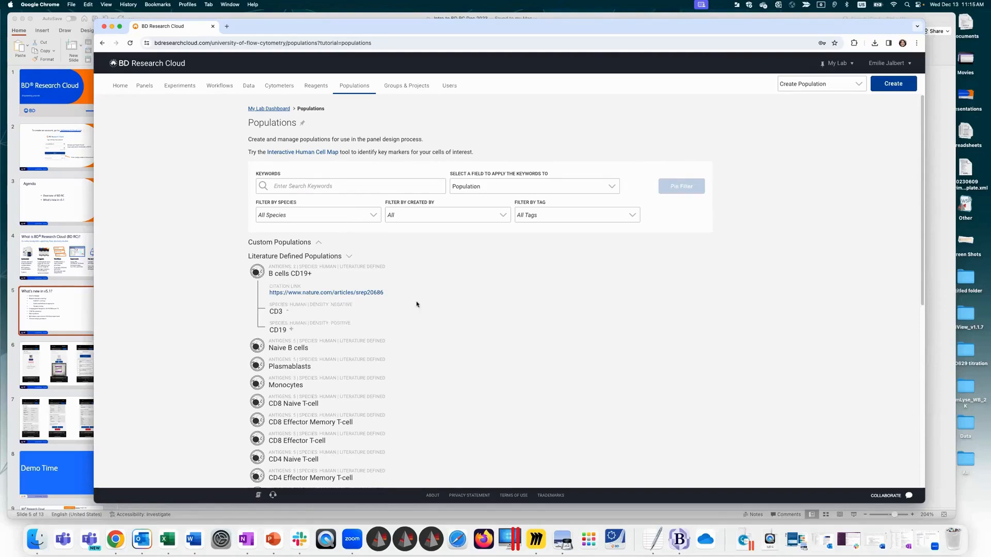
left_click(317, 244)
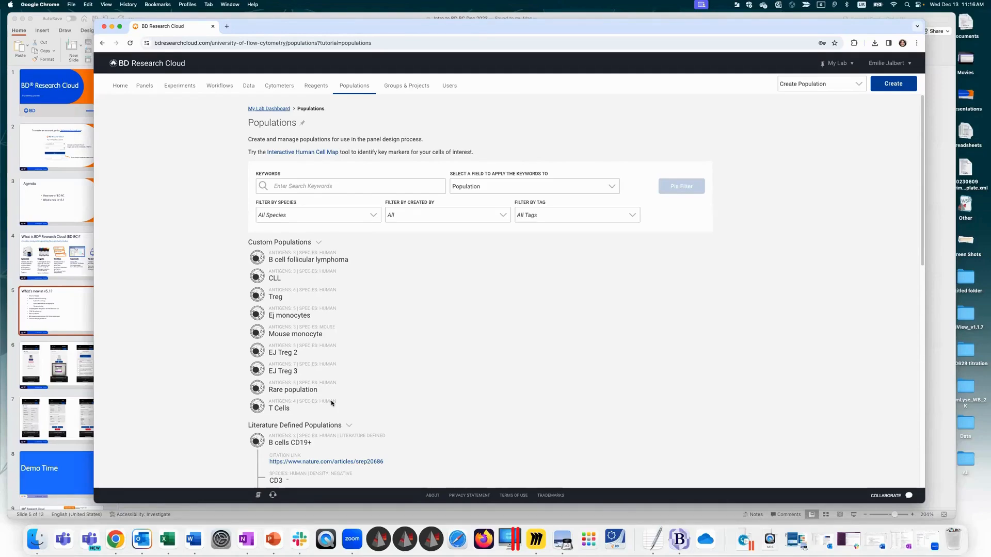
left_click(287, 316)
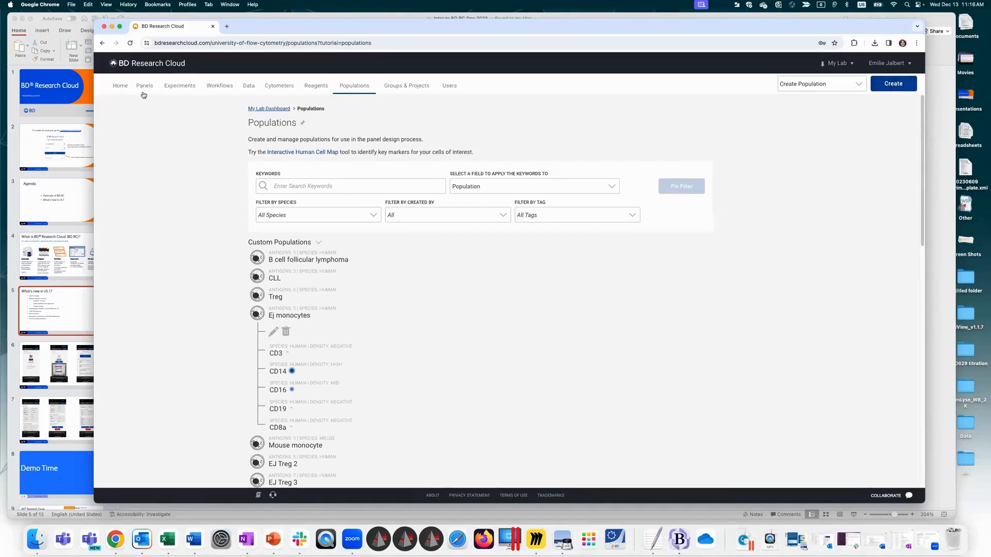
Step: Go to Groups & Projects from the home page, view the Tuberculosis Grant group's projects and users, and close its details
left_click(121, 86)
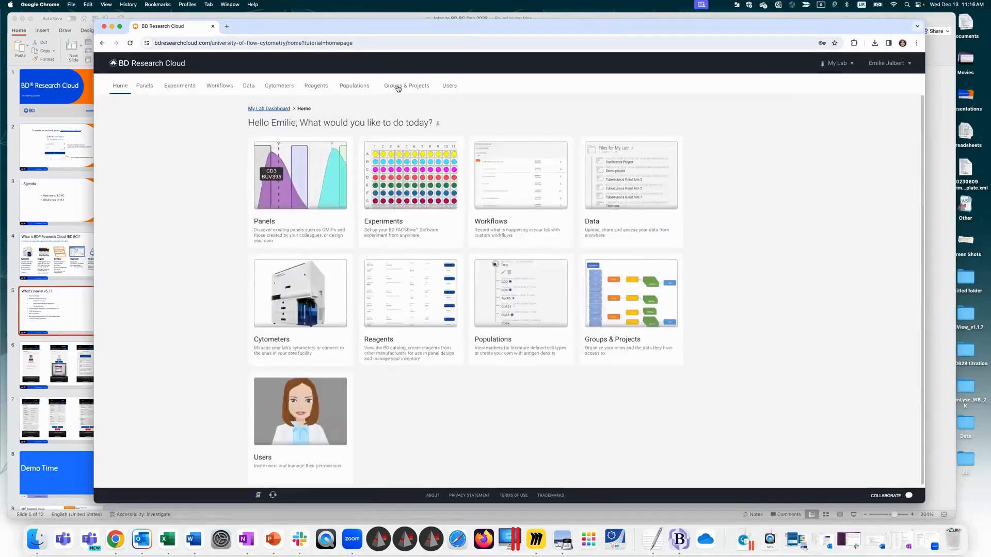
left_click(637, 311)
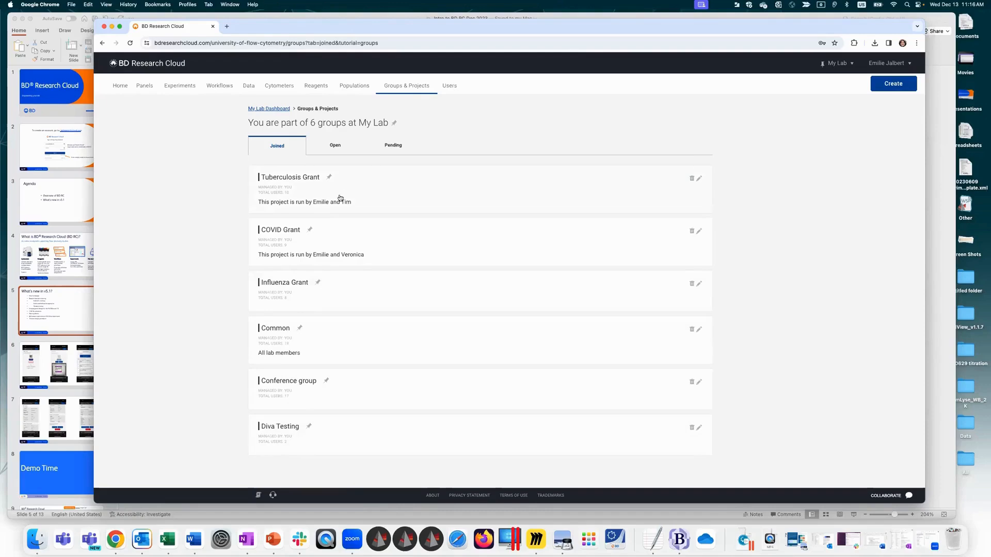
left_click(378, 195)
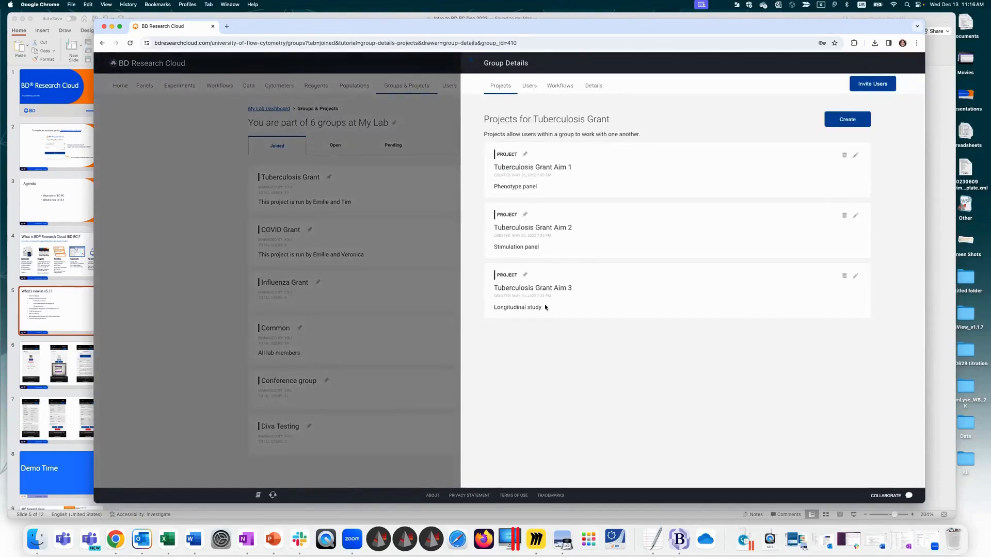
left_click(529, 87)
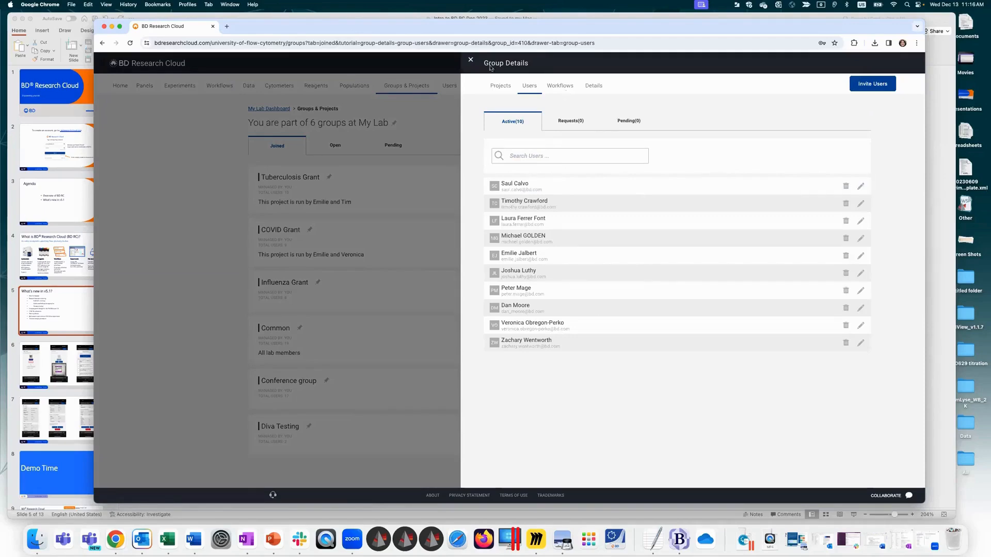
left_click(470, 60)
Step: Go to the lab's Users page, view the first active user's permission settings, and close them without changes
left_click(450, 86)
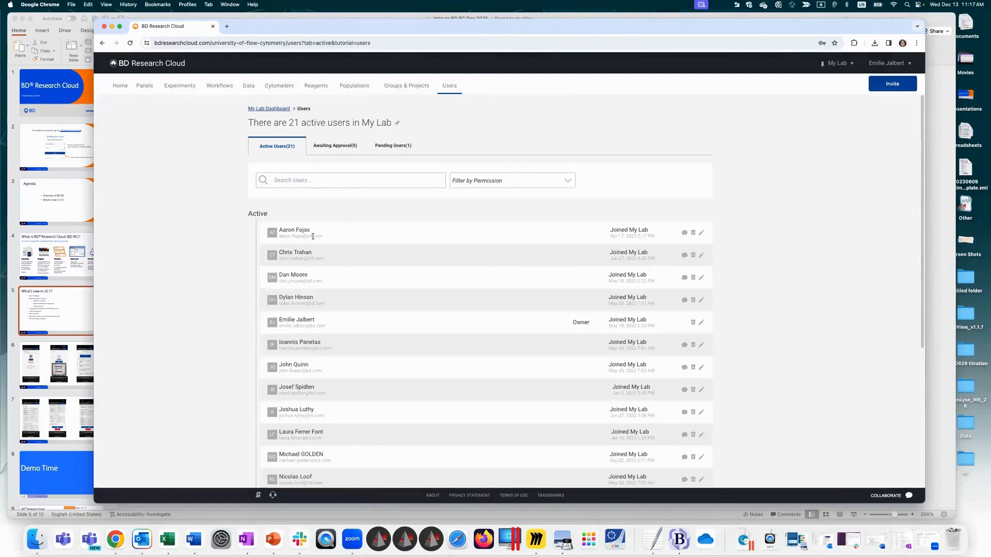
left_click(701, 232)
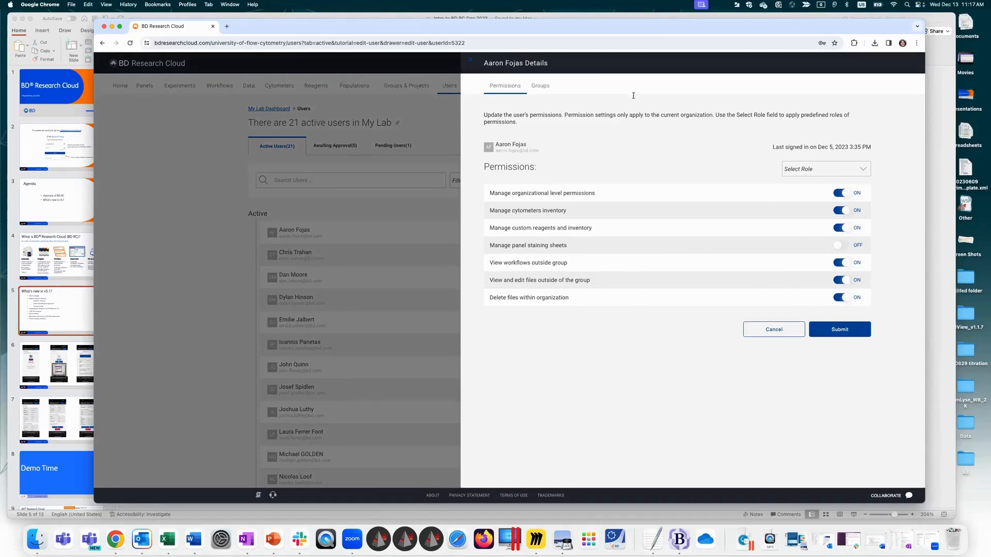
left_click(471, 62)
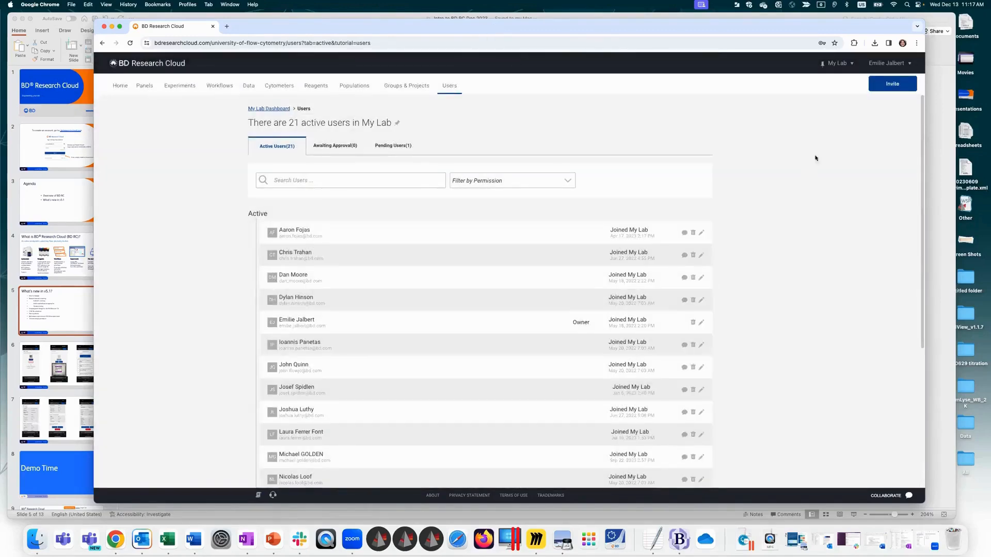
Step: Switch from My Lab to the account's individual organization and read the note about inviting collaborators on its Users page
left_click(837, 65)
scroll(842, 228, "down", 5)
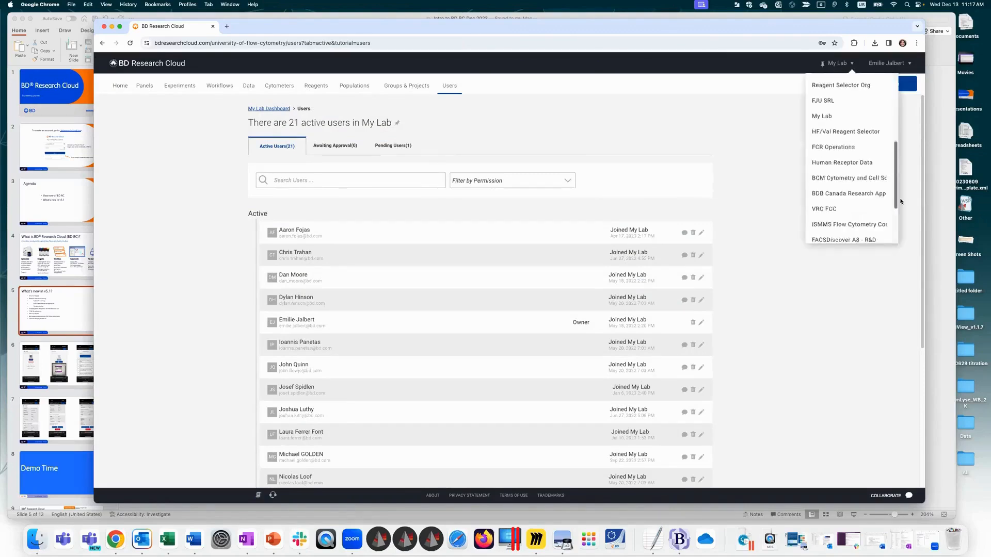
left_click(841, 236)
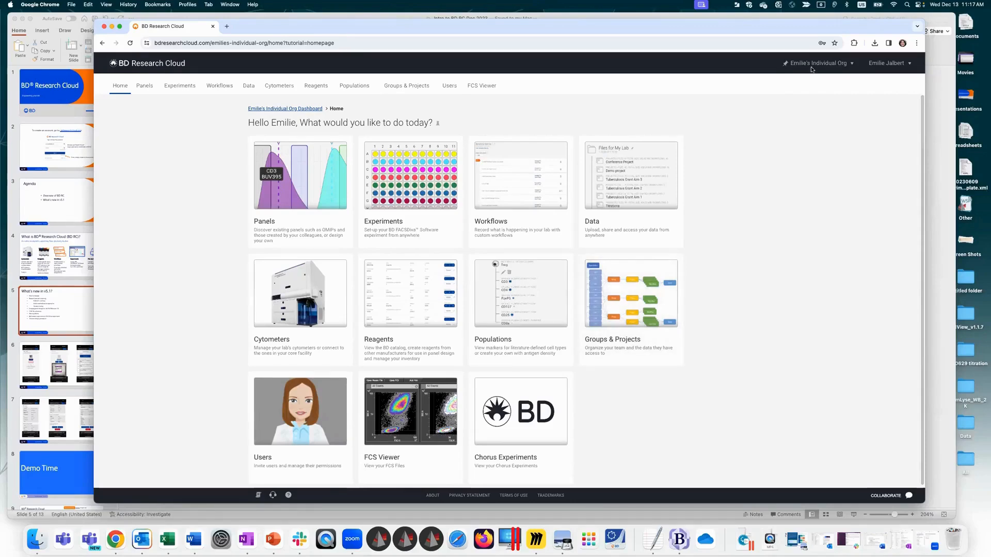
left_click(450, 87)
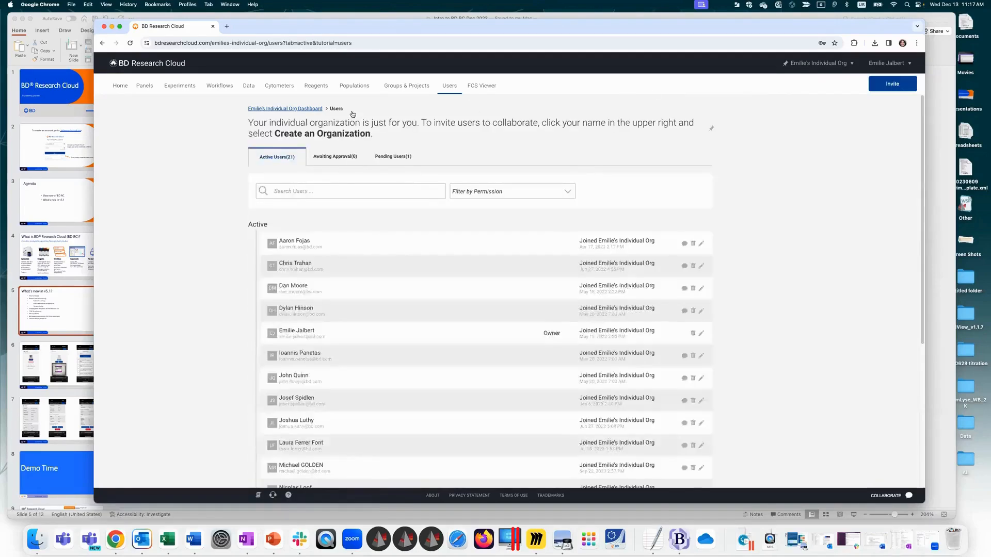
left_click_drag(250, 123, 399, 137)
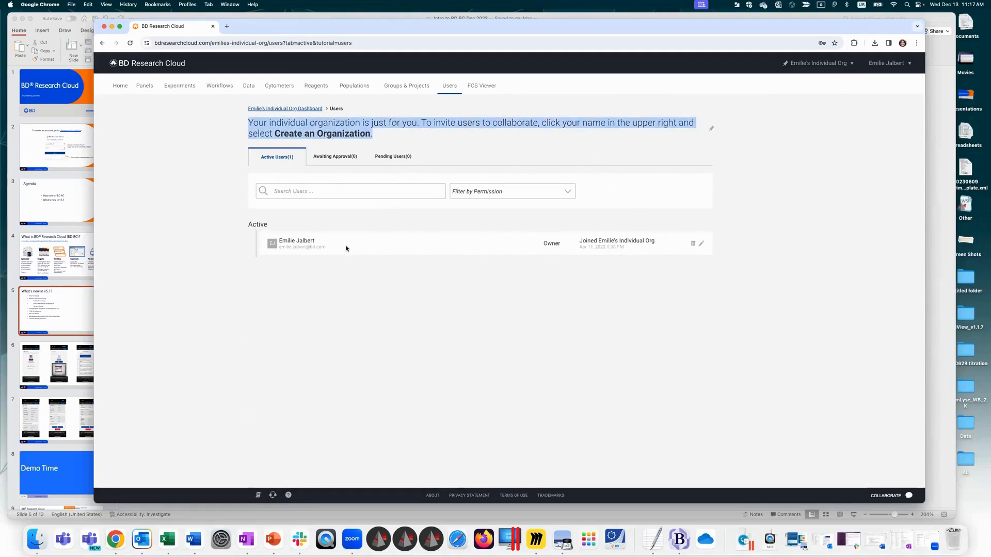
left_click(812, 142)
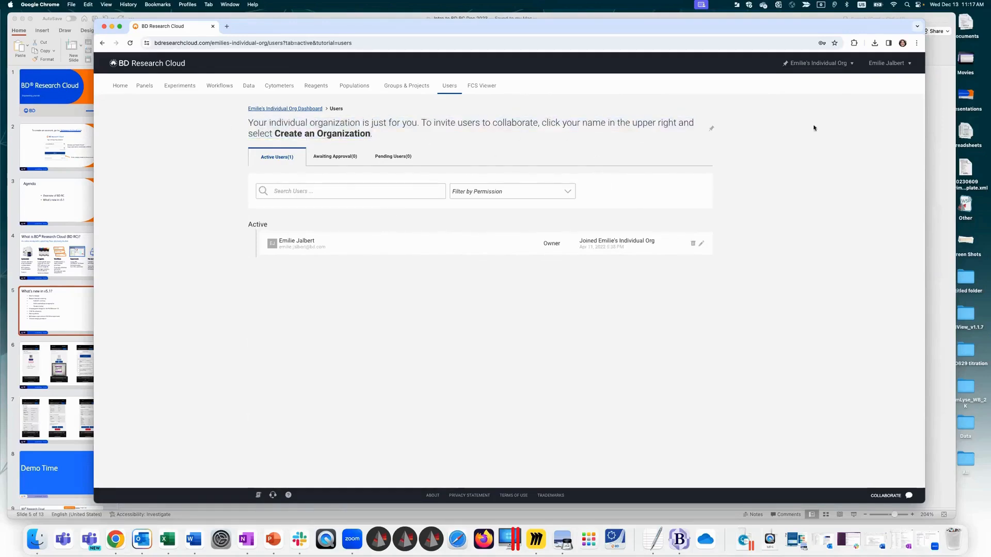
Step: Start creating an organization and compare the license tiers, highlighting the Essentials plan's available user seats and data storage limit
left_click(882, 65)
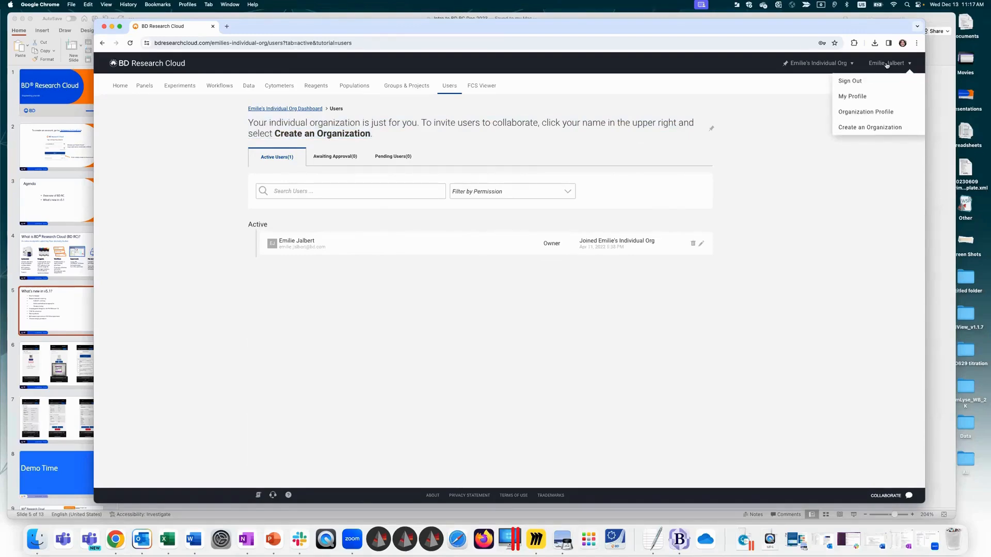
left_click(883, 132)
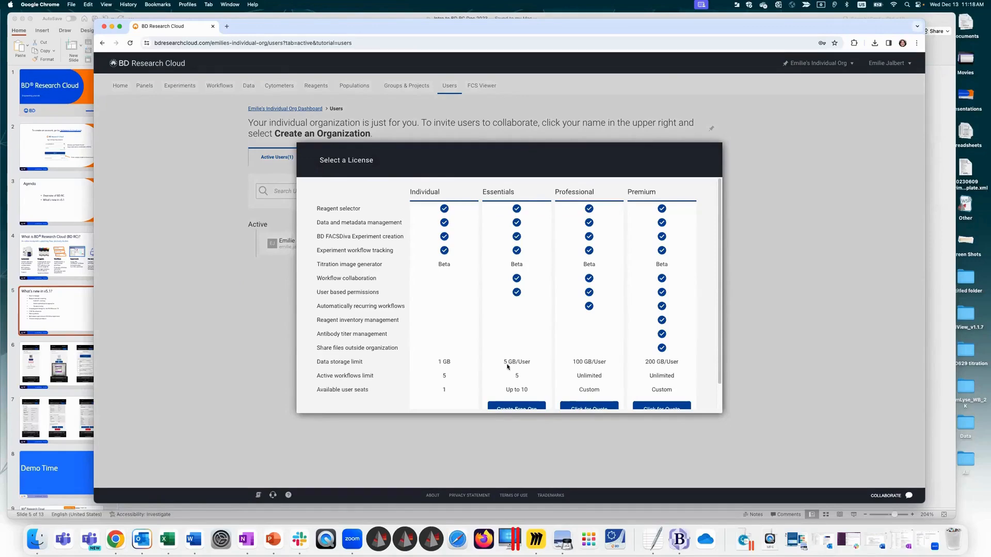
scroll(721, 241, "down", 2)
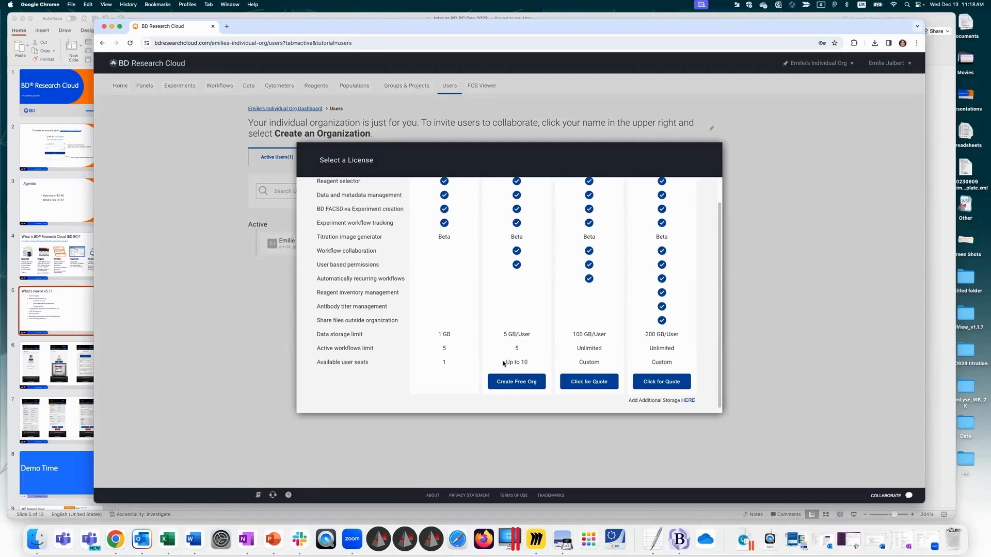
left_click_drag(505, 364, 529, 363)
triple_click(532, 336)
scroll(724, 301, "up", 2)
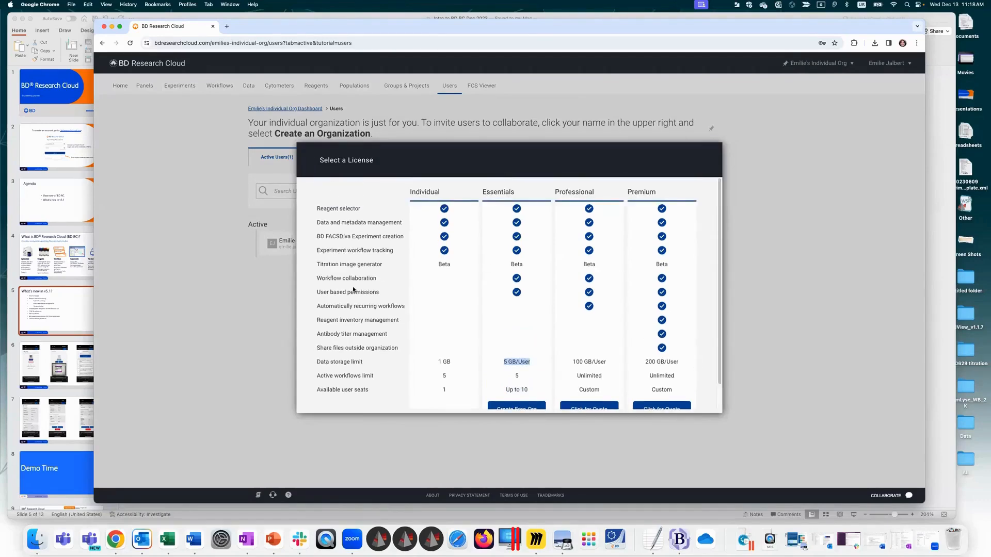
Step: Compare the license tiers' features, highlighting workflow collaboration, user based permissions, antibody titer management and reagent inventory management
left_click_drag(333, 284, 392, 292)
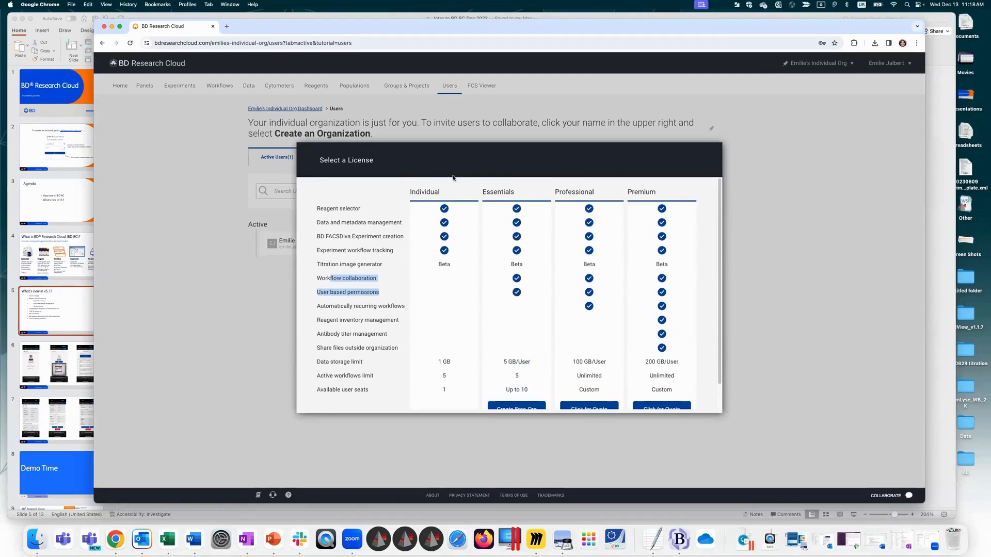
left_click(350, 262)
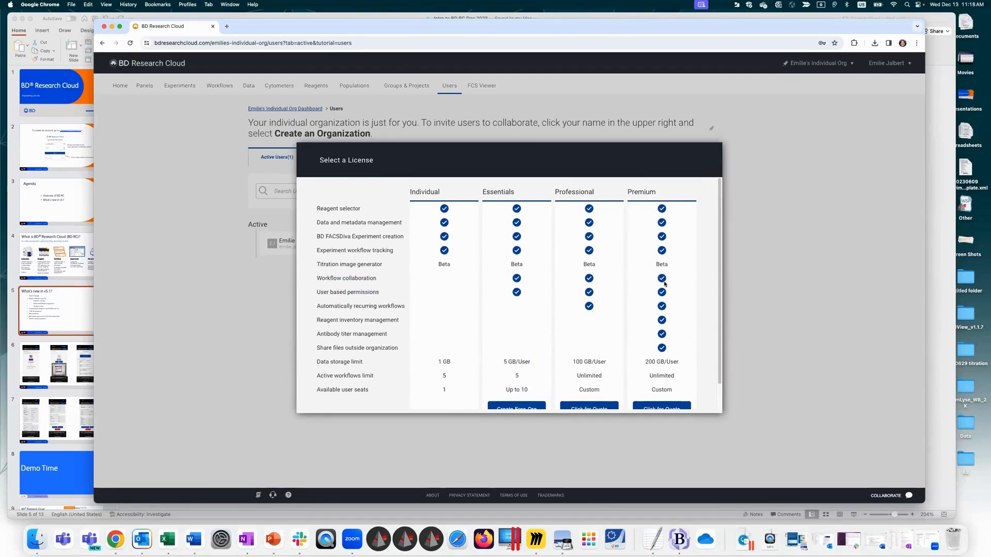
scroll(719, 189, "down", 2)
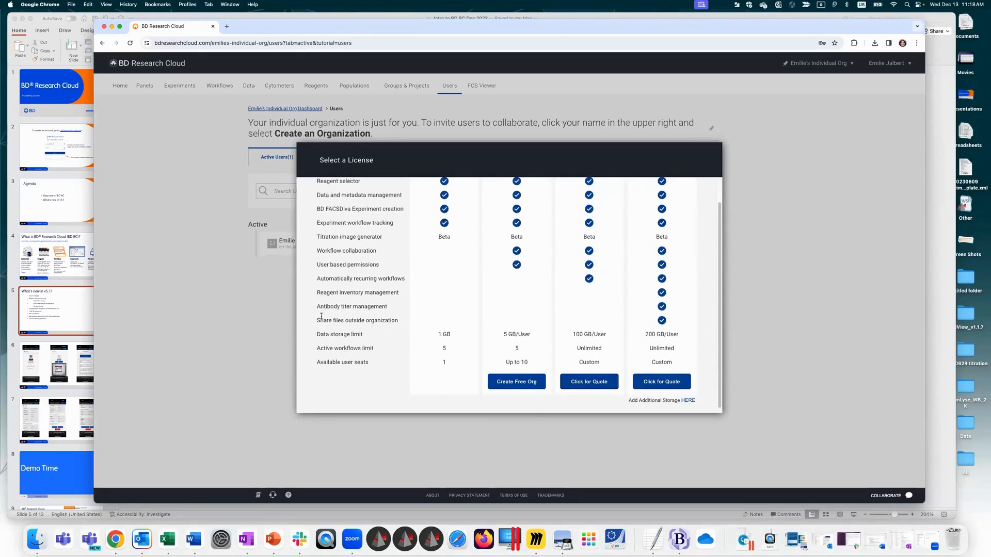
left_click_drag(320, 309, 391, 310)
left_click_drag(326, 292, 390, 293)
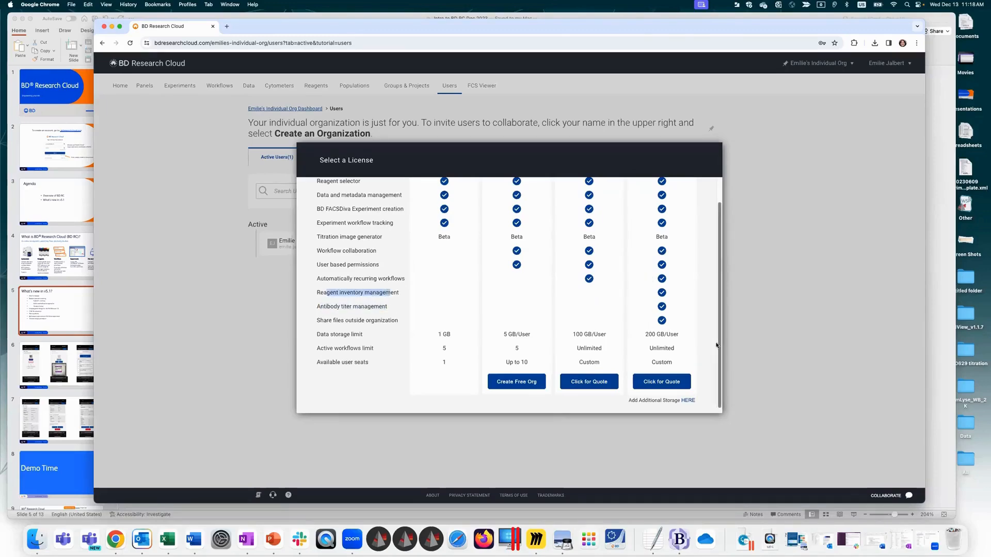
left_click_drag(719, 373, 722, 309)
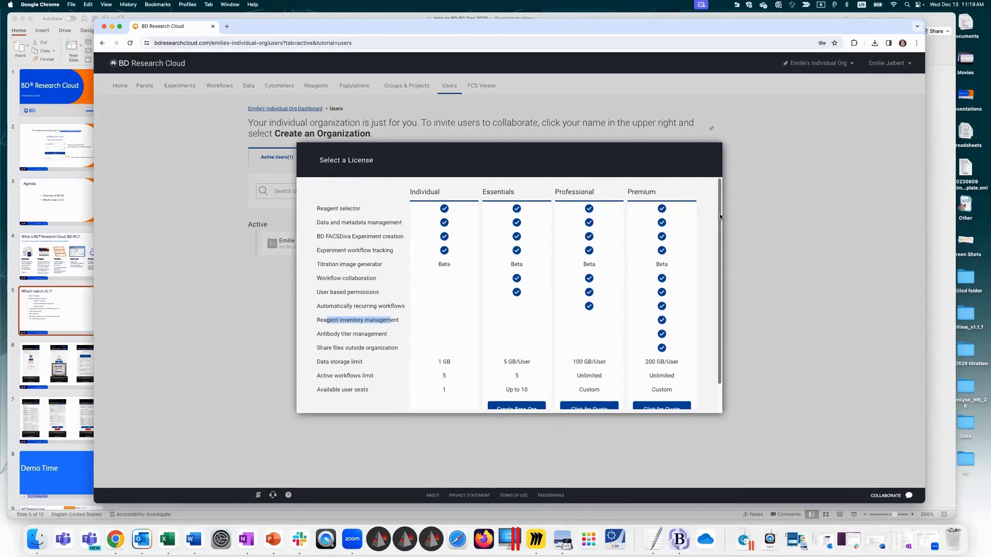
scroll(721, 227, "down", 2)
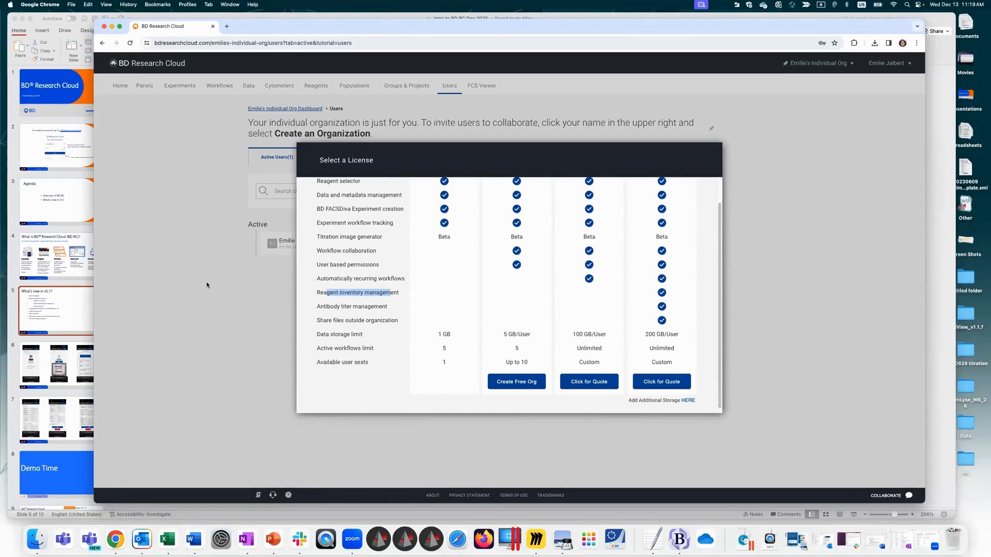
Step: Close the license comparison, return to the home page, and switch the active organization to My Lab
left_click(800, 249)
left_click(121, 87)
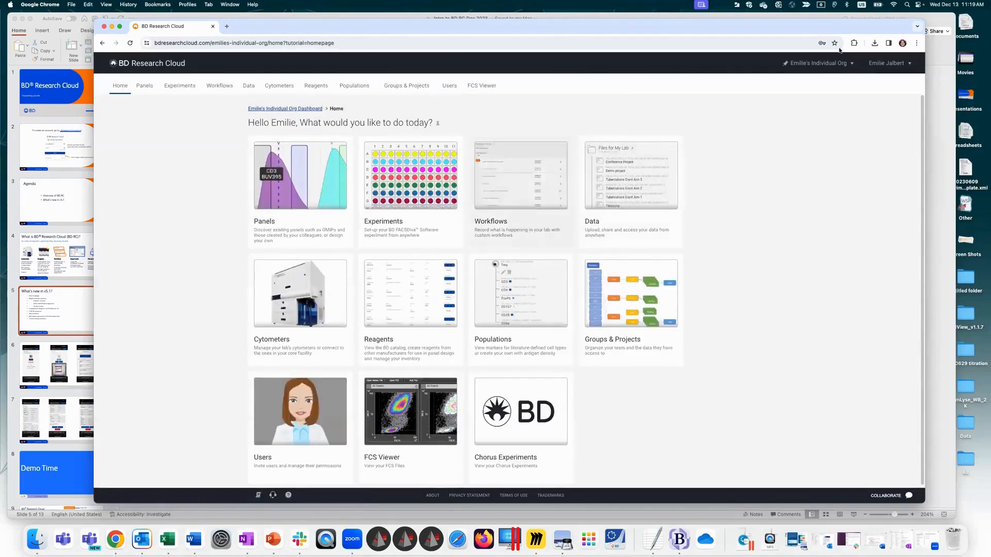
left_click(820, 63)
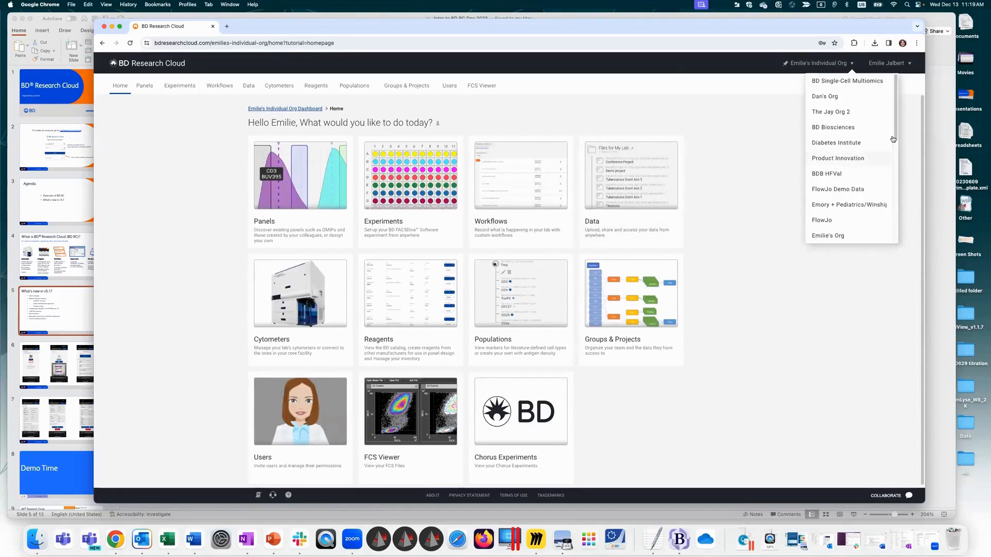
left_click(841, 65)
scroll(895, 107, "down", 5)
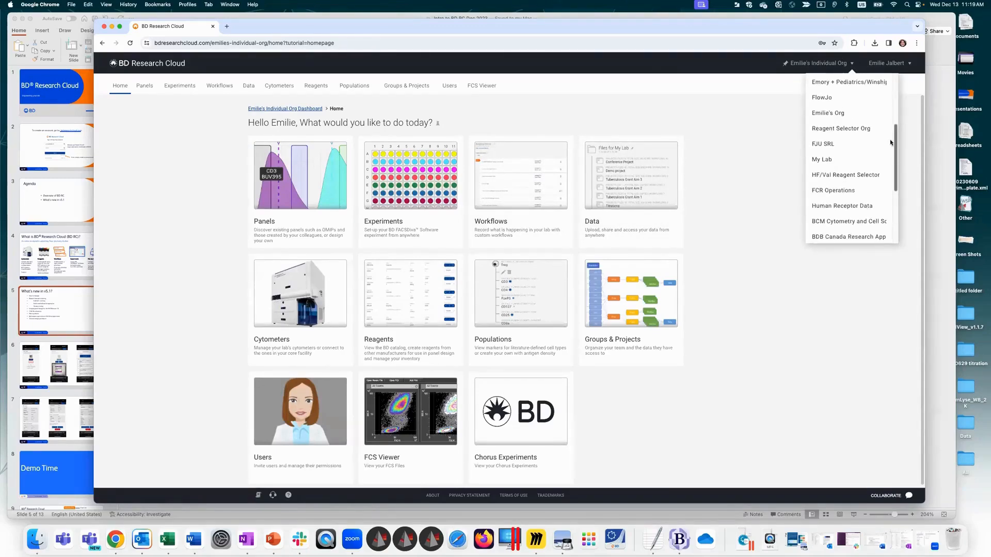
left_click(831, 158)
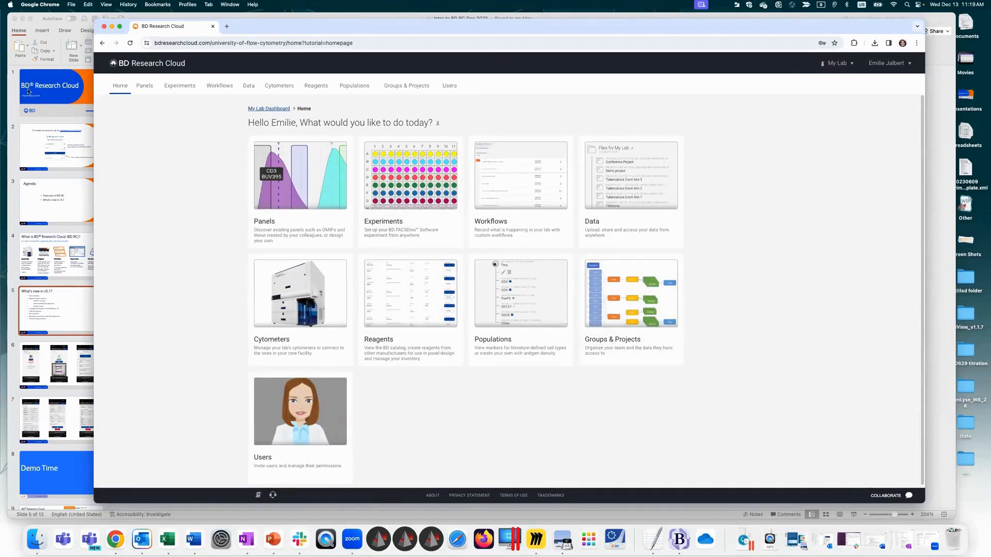
Step: Switch to PowerPoint and highlight the New homepage and Reagent barcode scanning items on the "What's new in v5.1?" slide
left_click(67, 321)
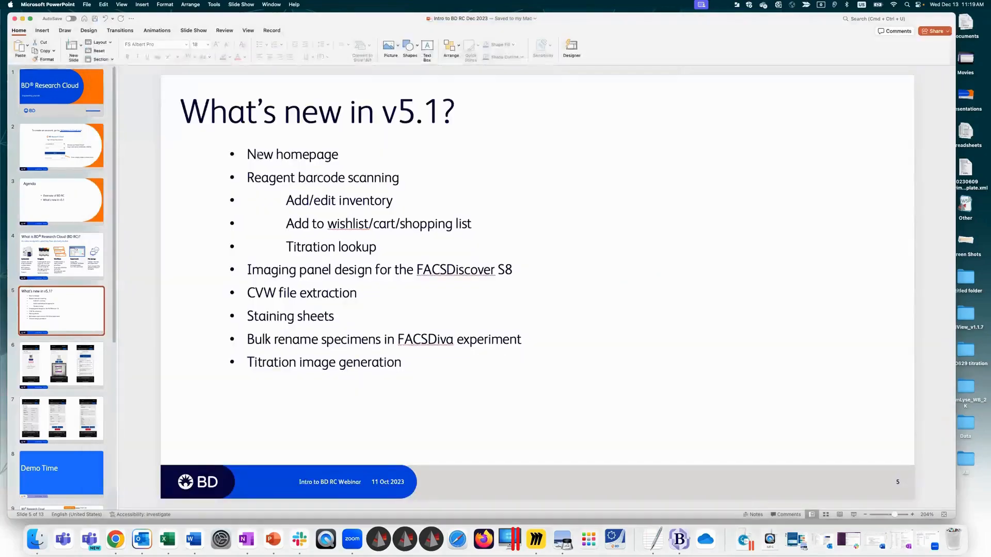
triple_click(329, 153)
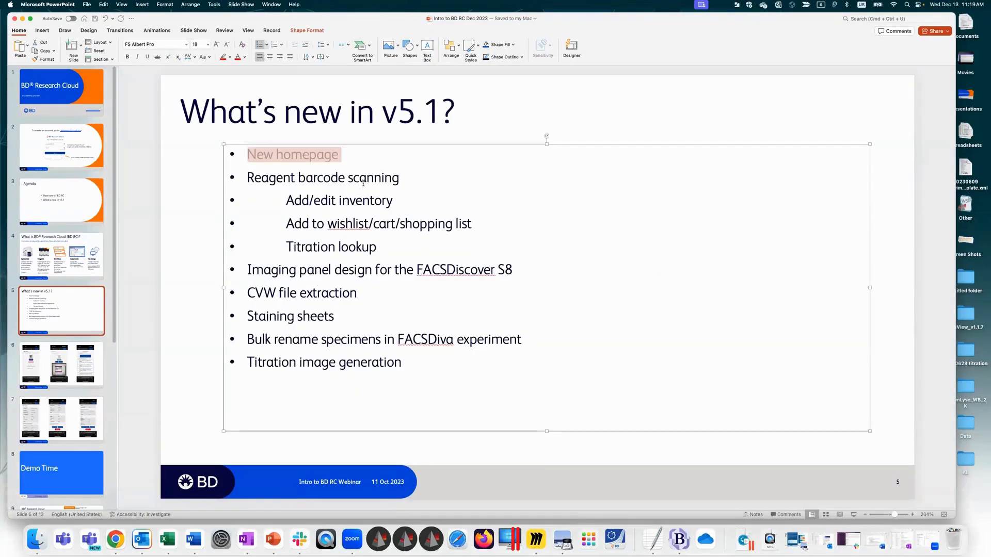
triple_click(294, 179)
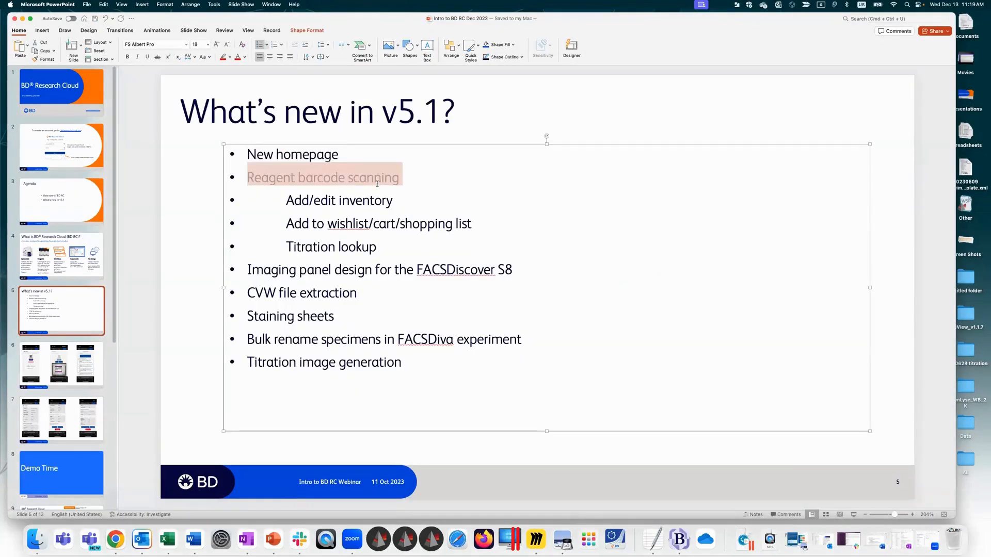
left_click(203, 202)
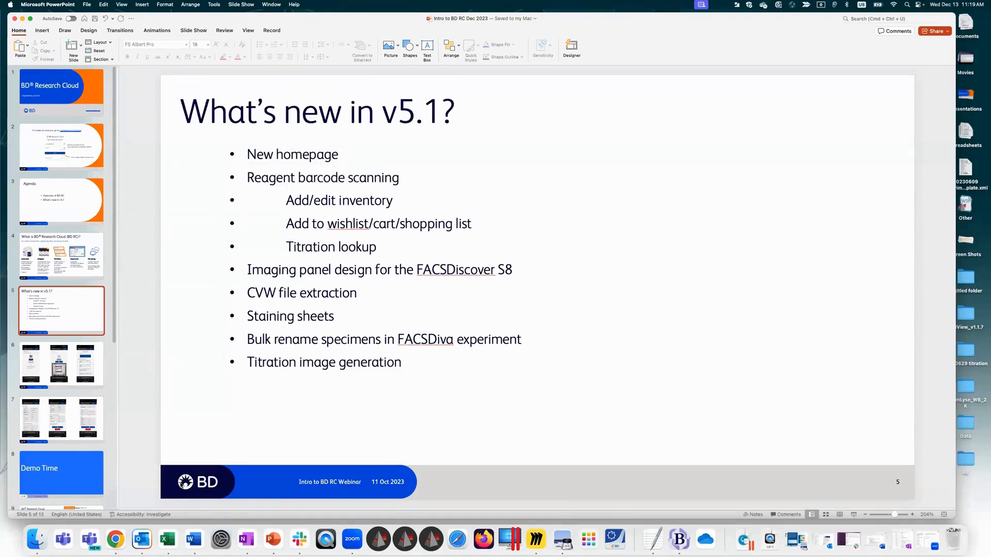
Step: Switch to BD Research Cloud in Chrome, view the lab's scanned reagents, and dismiss the BD RC Standup reminder
left_click(116, 540)
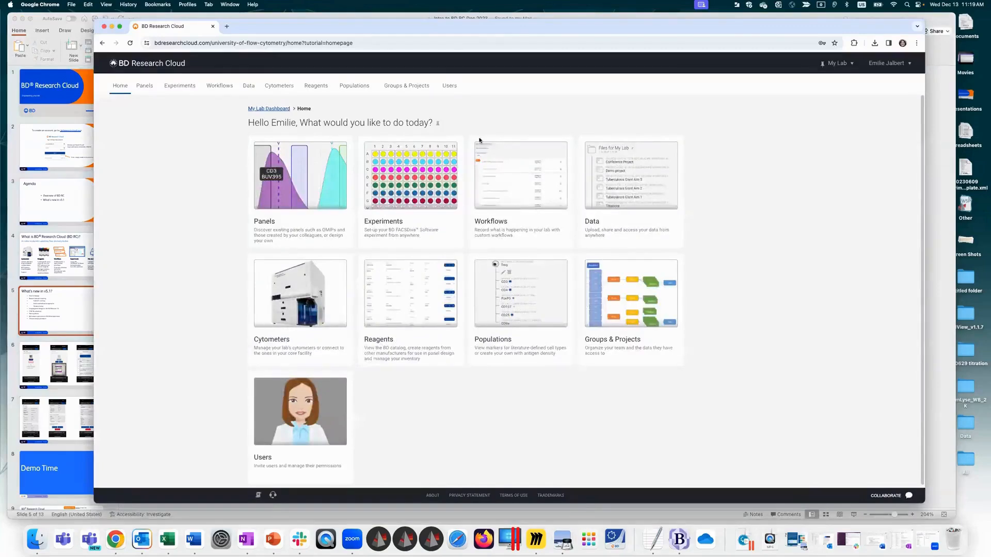
left_click(411, 307)
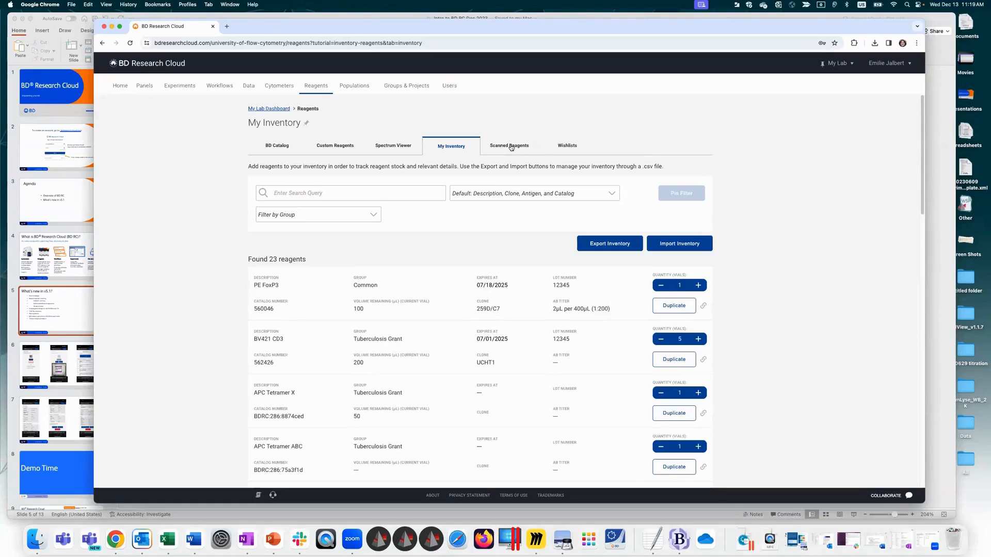
left_click(510, 147)
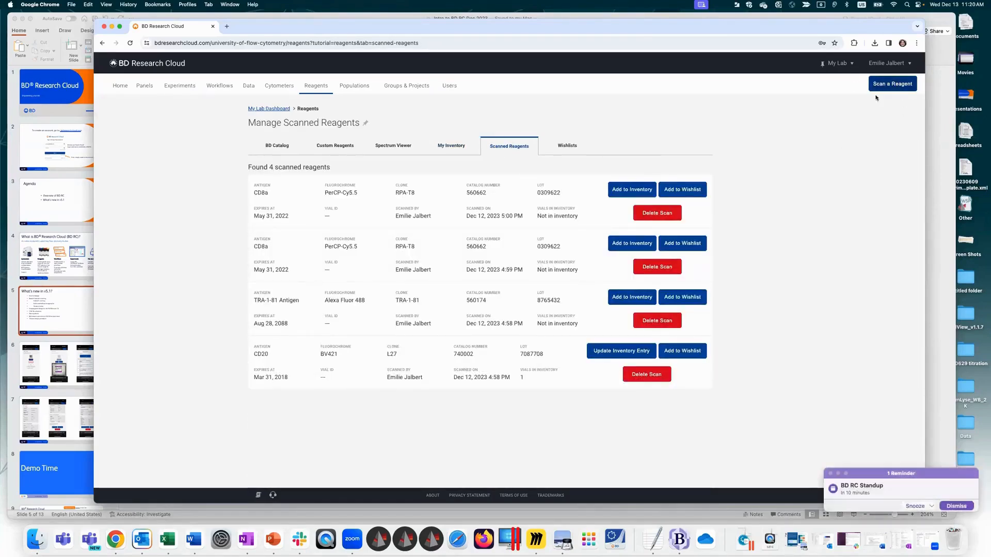
left_click(956, 506)
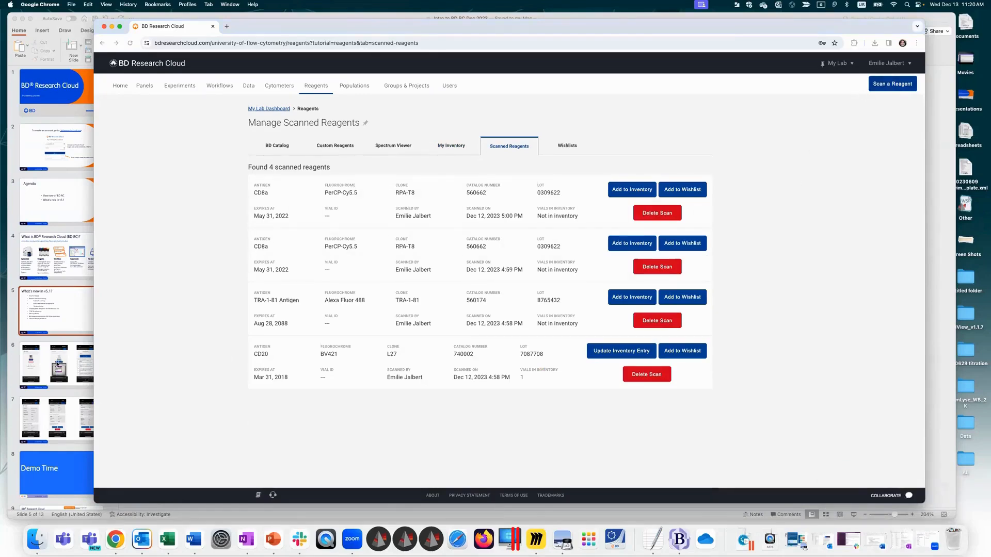
Step: Review PowerPoint slides 6 and 7 on mobile reagent scanning and scan details, briefly checking the Scanned Reagents page in Chrome
left_click(57, 364)
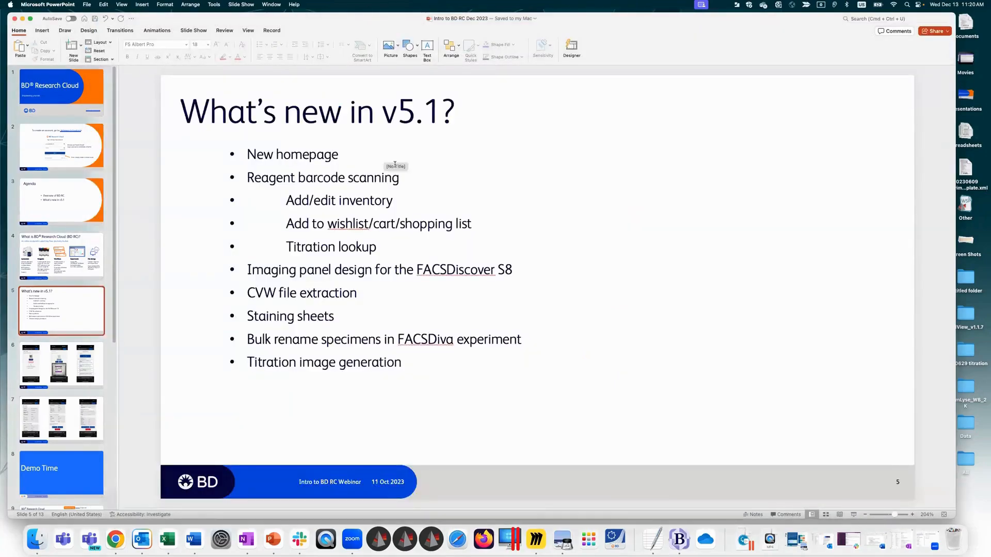
left_click(24, 368)
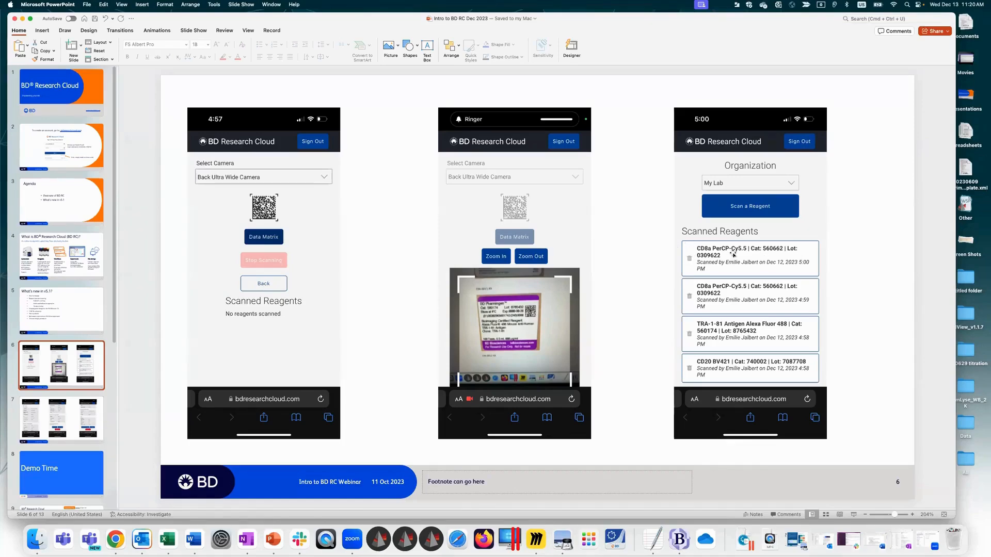
left_click(115, 540)
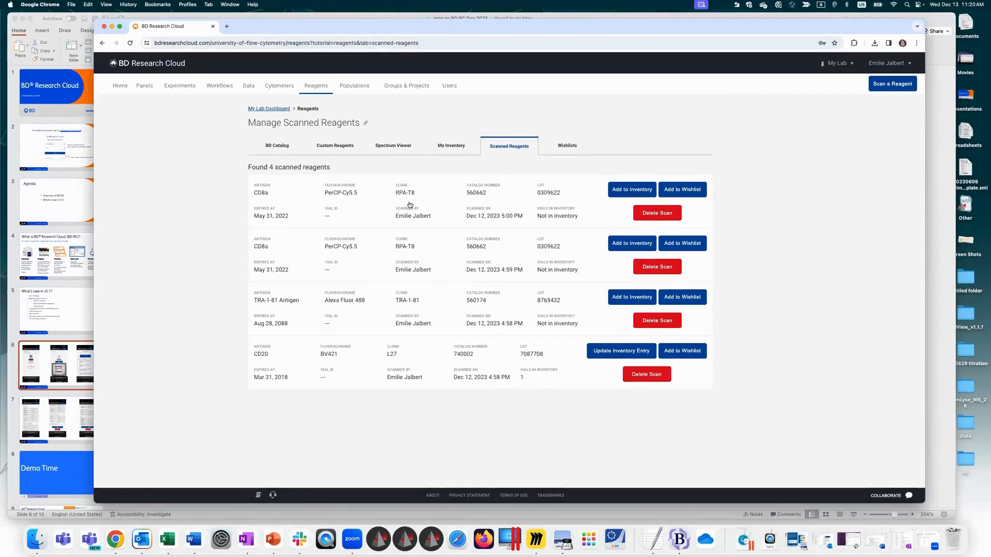
left_click(51, 380)
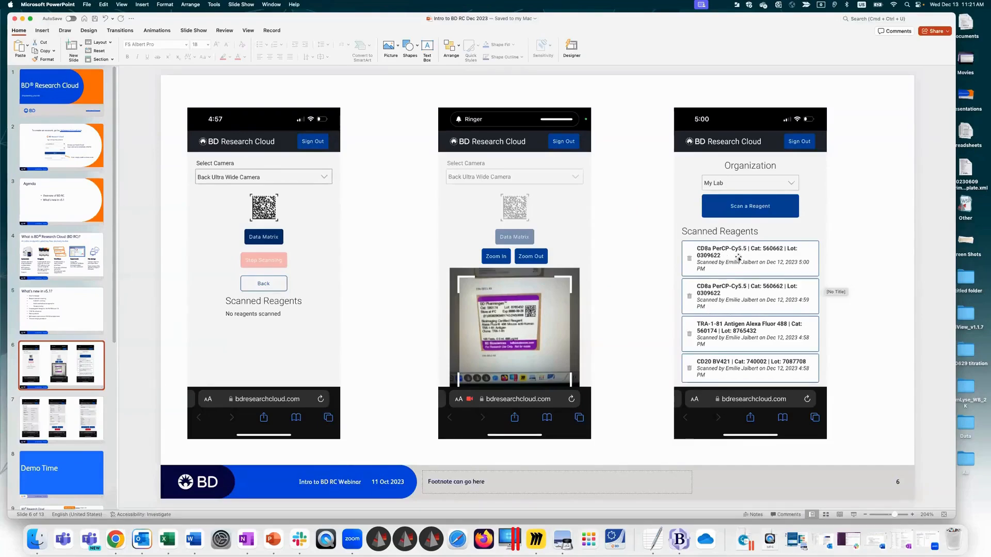
left_click(98, 413)
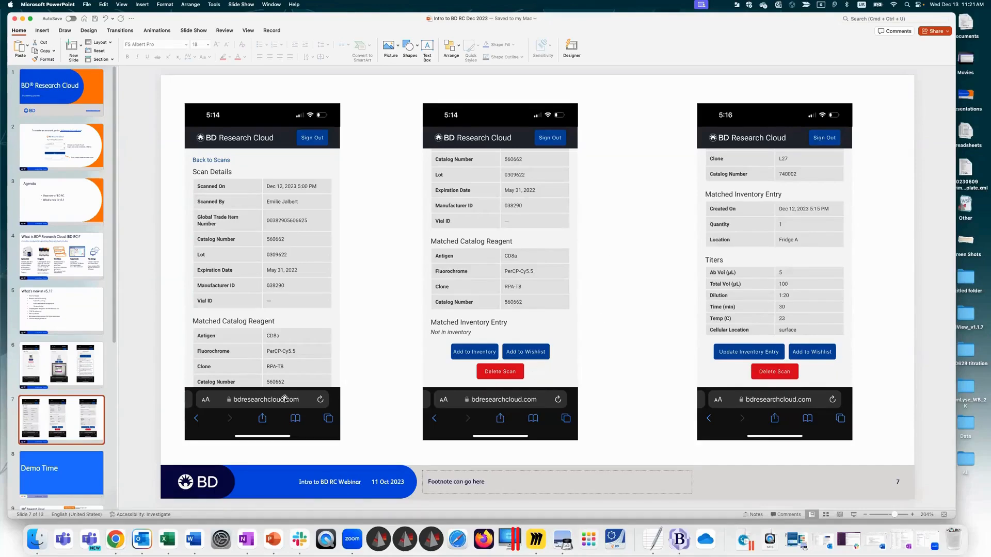
Step: Return to the "What's new in v5.1?" slide and highlight the Reagent barcode scanning item
left_click(80, 306)
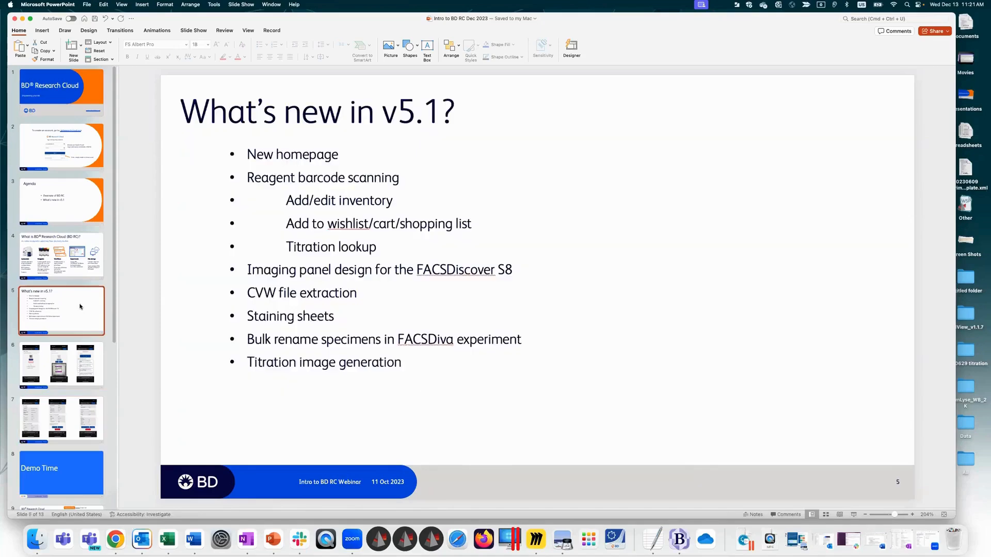
left_click(249, 178)
triple_click(249, 177)
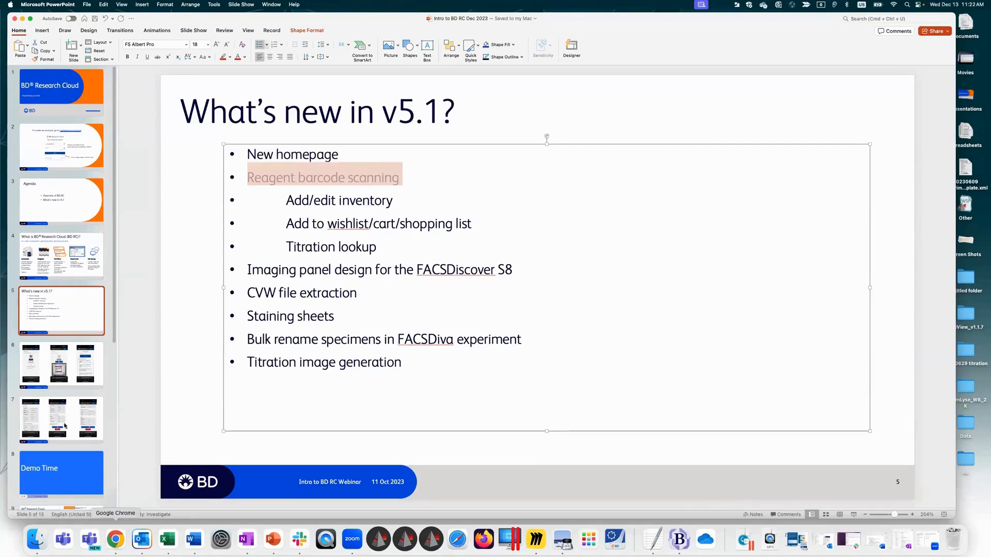
Step: Switch to Chrome, go to the reagent wishlists, and expand the Default wishlist's reagents
left_click(115, 539)
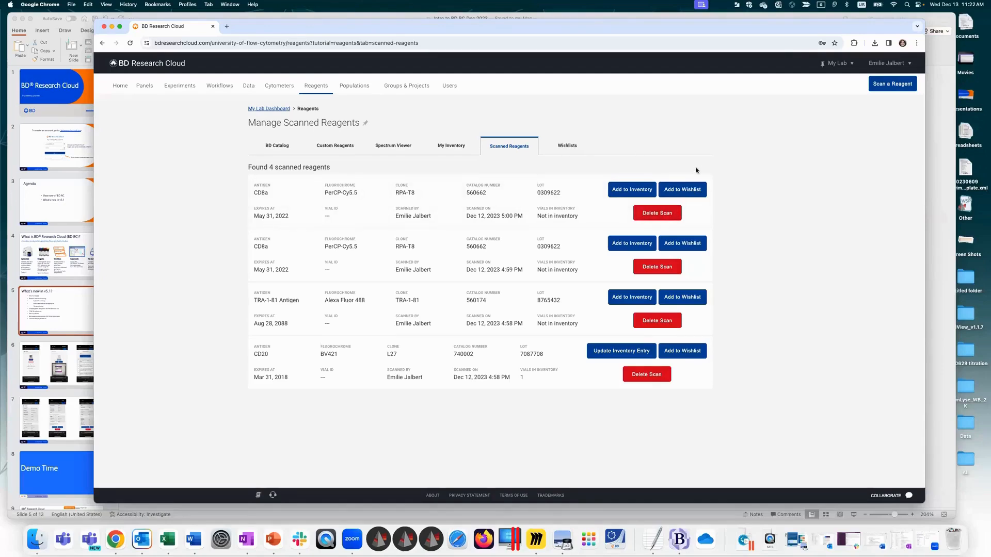
left_click(570, 146)
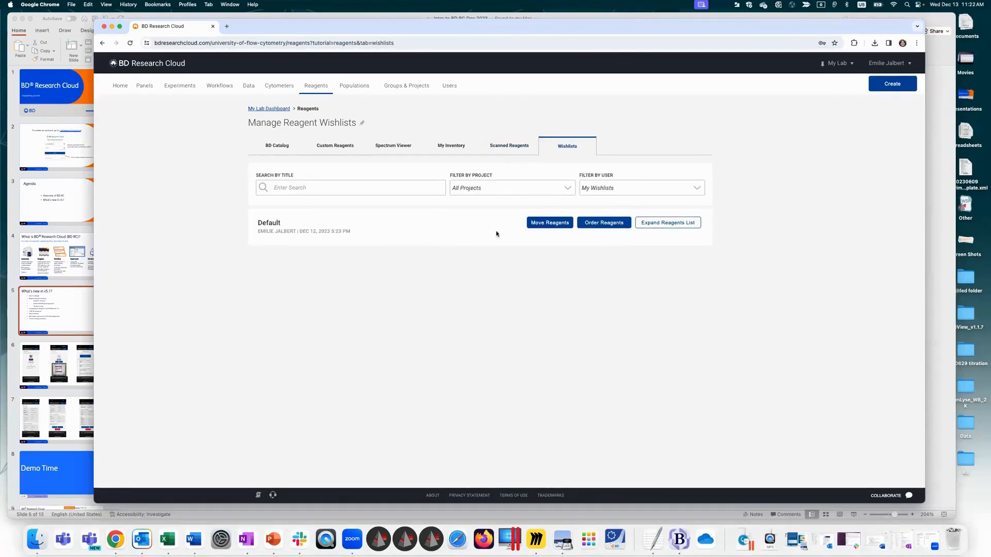
left_click(649, 224)
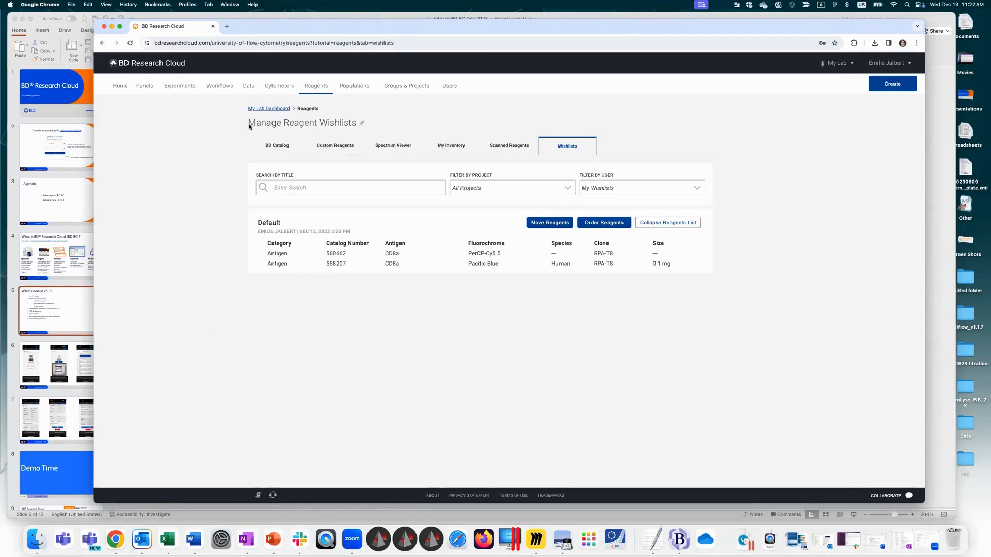
Step: Return to the "What's new in v5.1?" slide in PowerPoint, point out the imaging panel design item, and switch back to Chrome
left_click(79, 314)
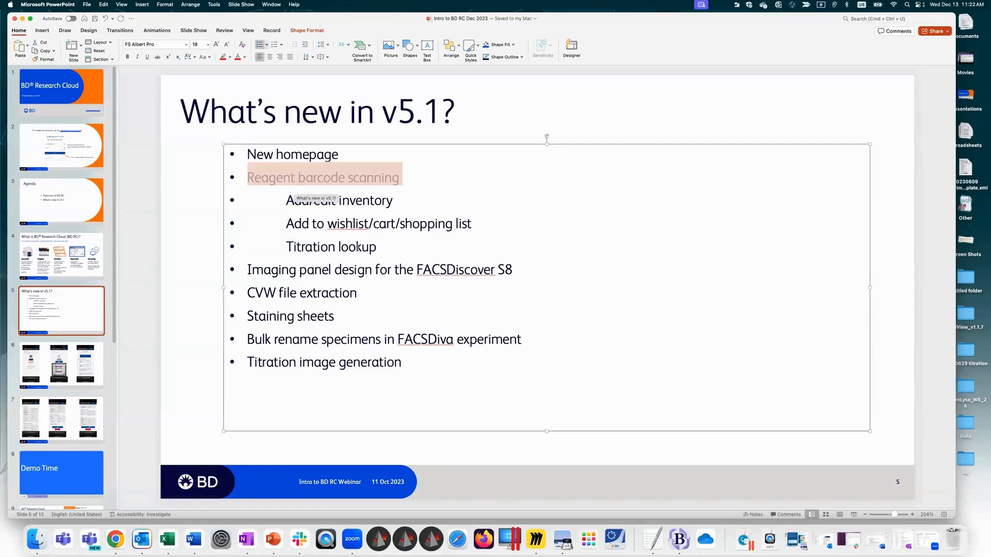
left_click(254, 272)
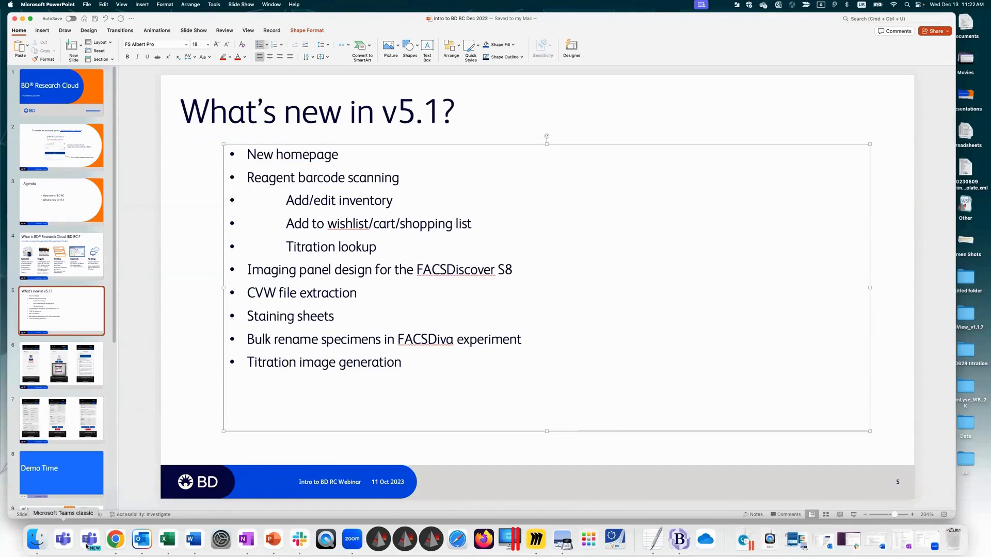
left_click(119, 546)
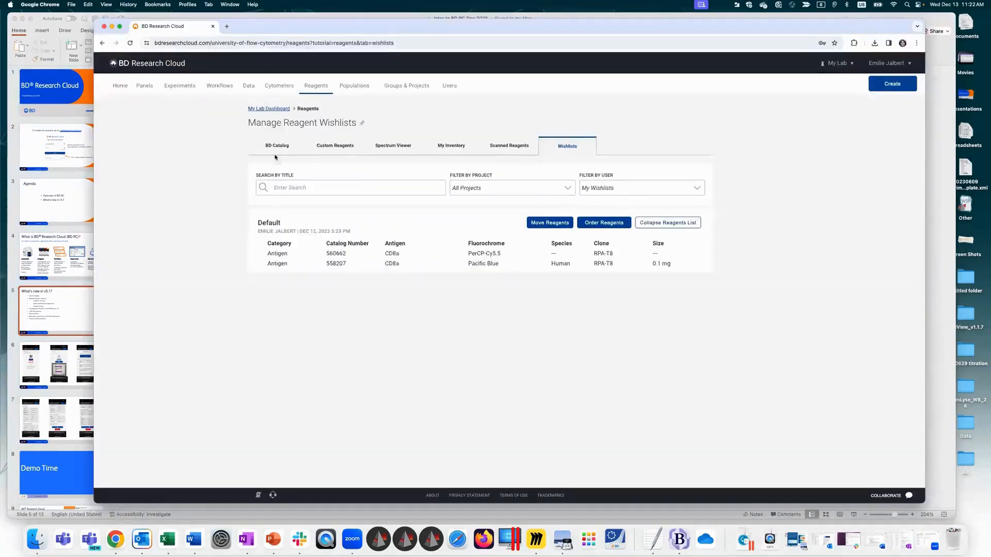
Step: Set up a new panel named "20231213 panel" in the Conference Project
left_click(144, 85)
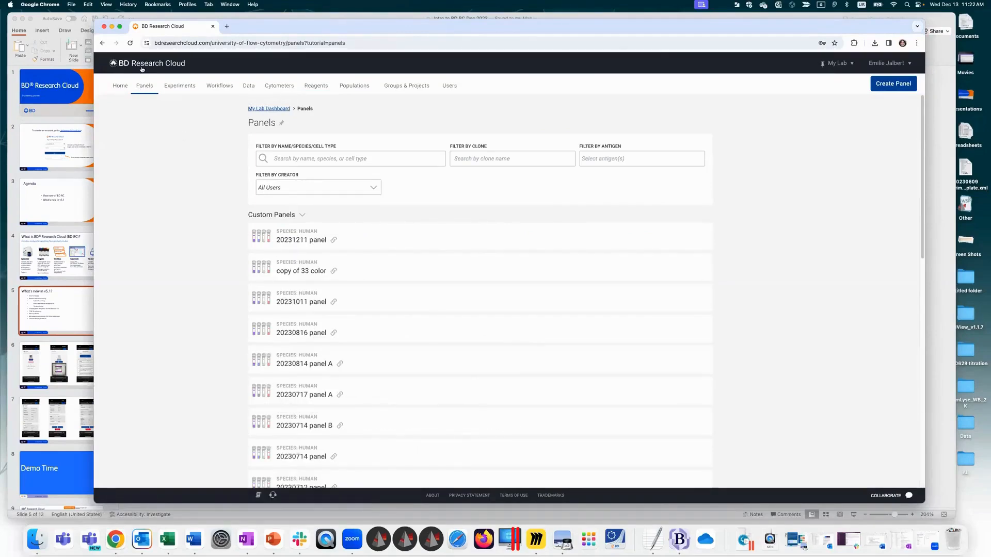
left_click(893, 84)
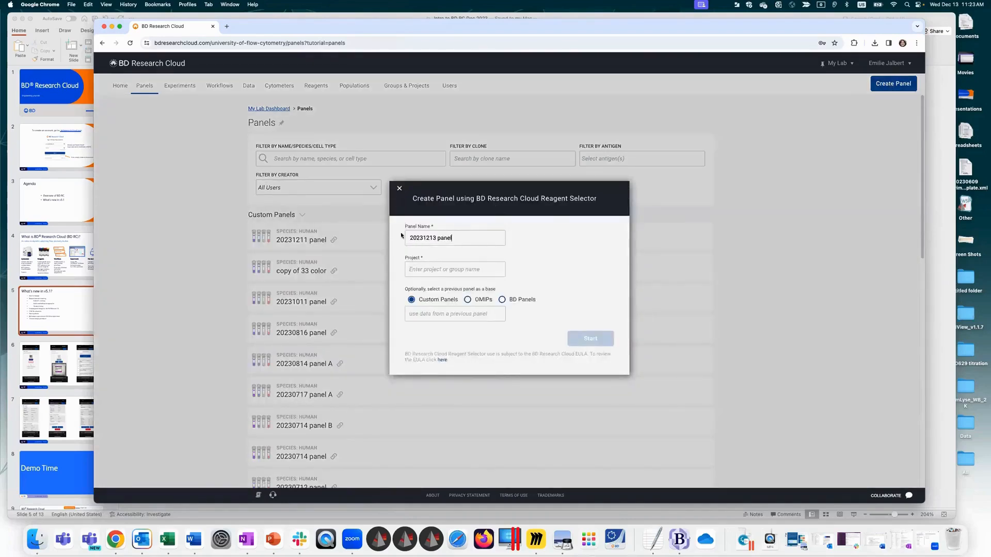
left_click(455, 269)
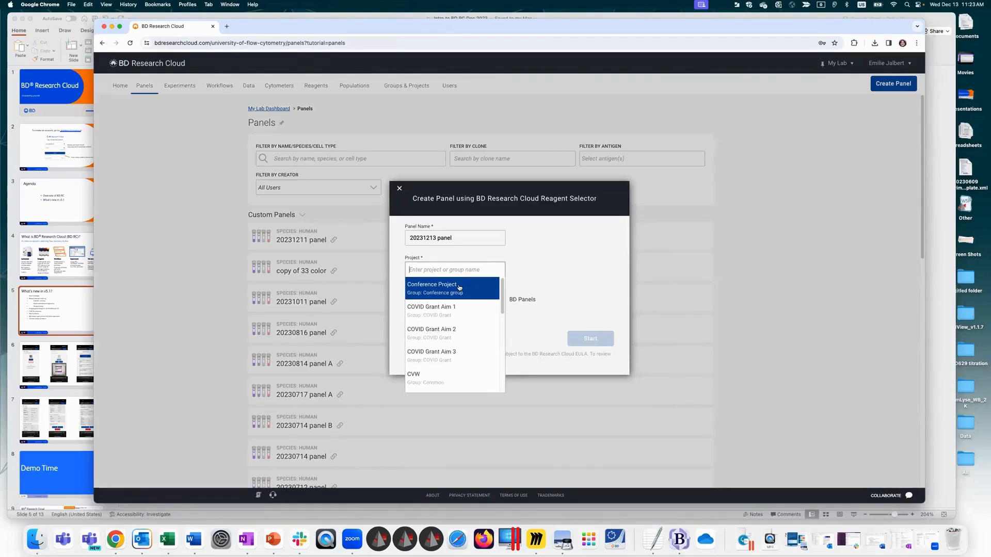
left_click(458, 287)
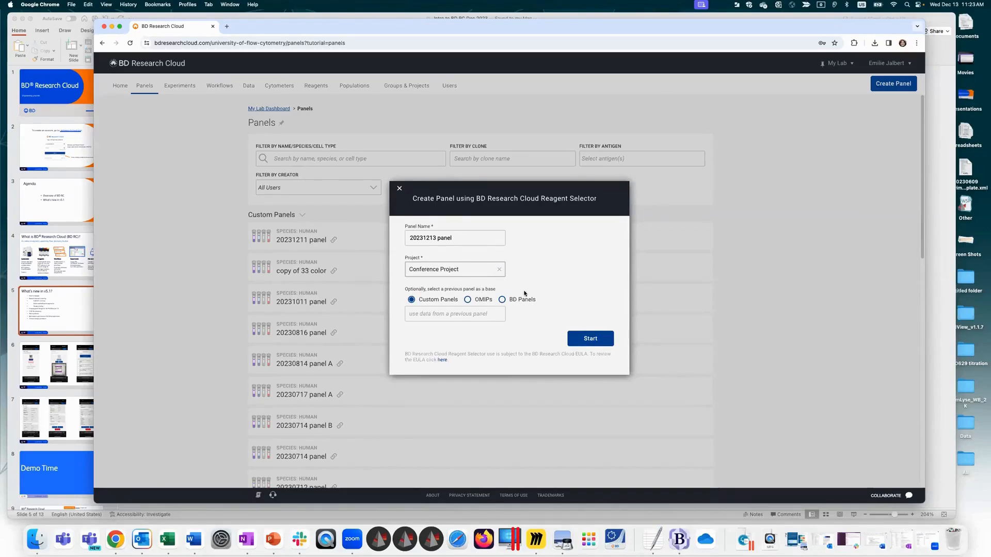
Step: Browse the previous panels offered as a base under Custom Panels, OMIPs and BD Panels, leaving the base panel empty
left_click(439, 311)
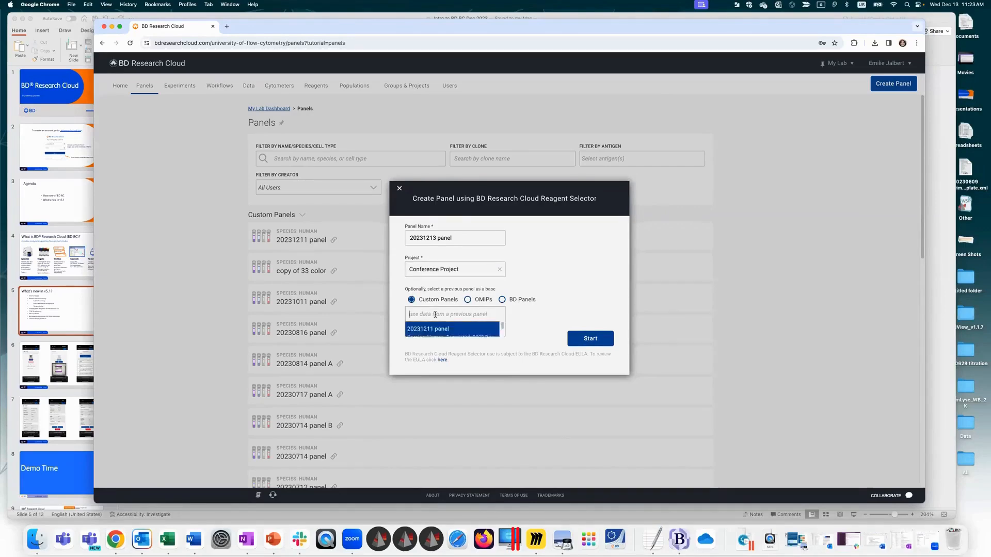
left_click_drag(503, 345, 525, 271)
left_click(468, 300)
left_click(431, 319)
scroll(454, 371, "down", 5)
left_click(501, 300)
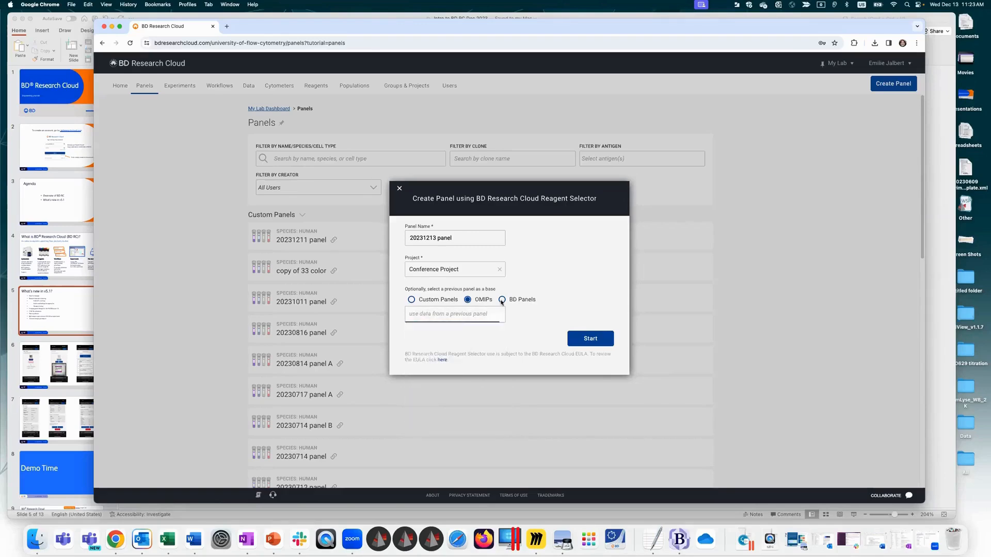
left_click(445, 316)
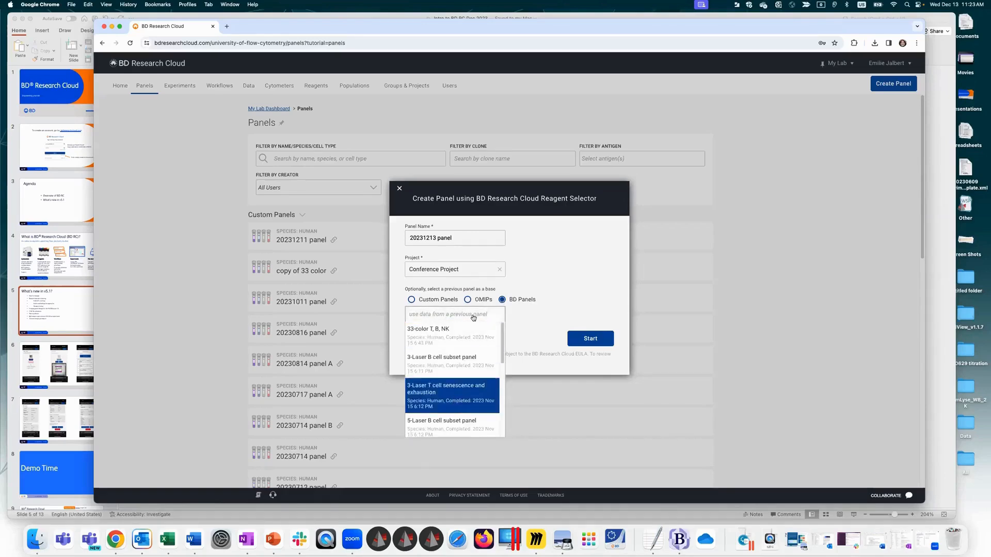
left_click(538, 312)
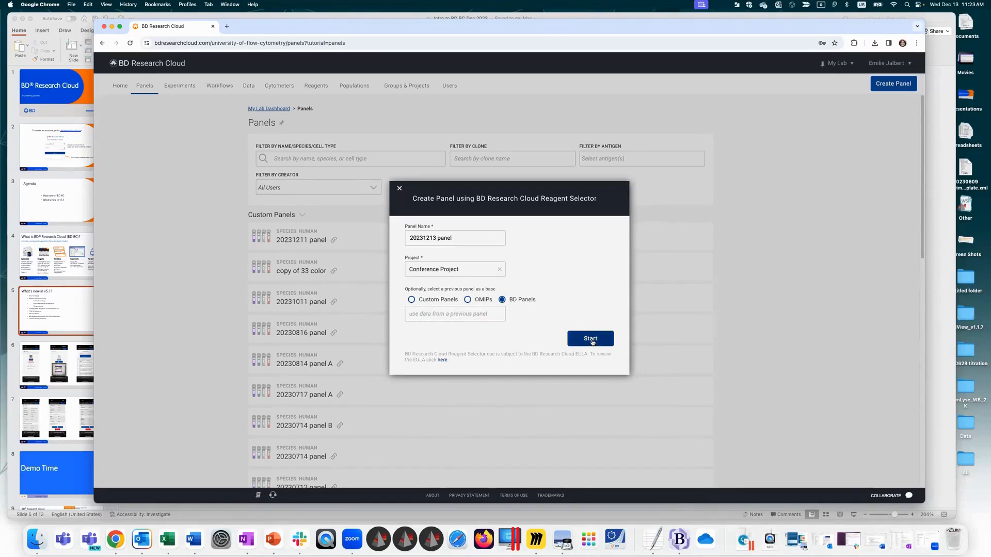
Step: Start the panel, check the BD FACSDiscover S8-EJ custom cytometer's laser details through 488 IMG-Blue, and complete the cytometer step
left_click(591, 340)
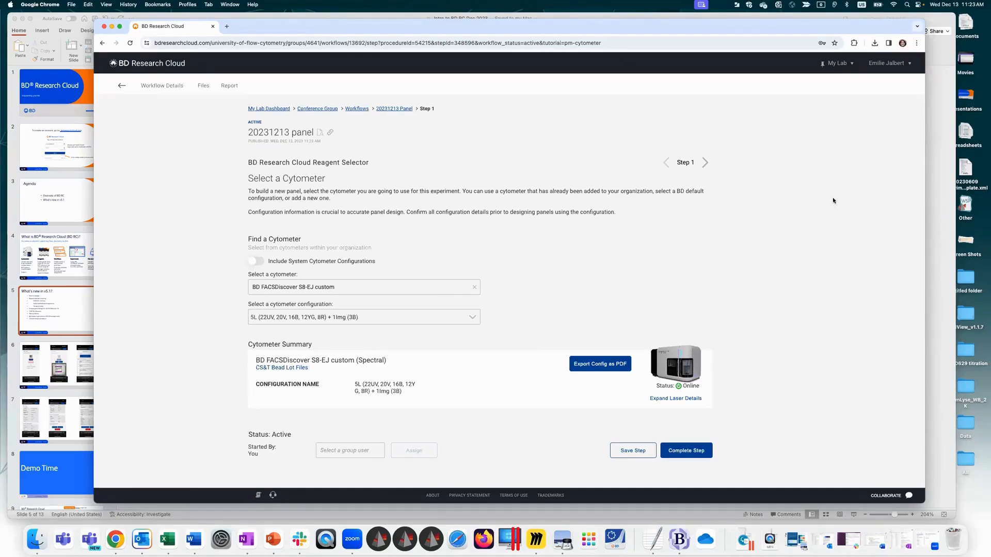
left_click(664, 399)
scroll(923, 117, "down", 6)
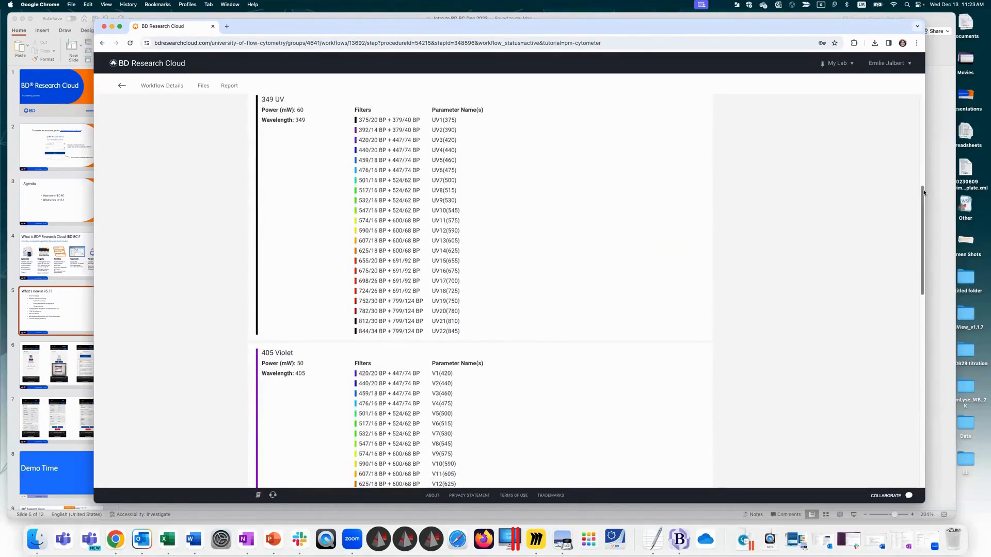
scroll(912, 267, "down", 5)
scroll(912, 267, "down", 15)
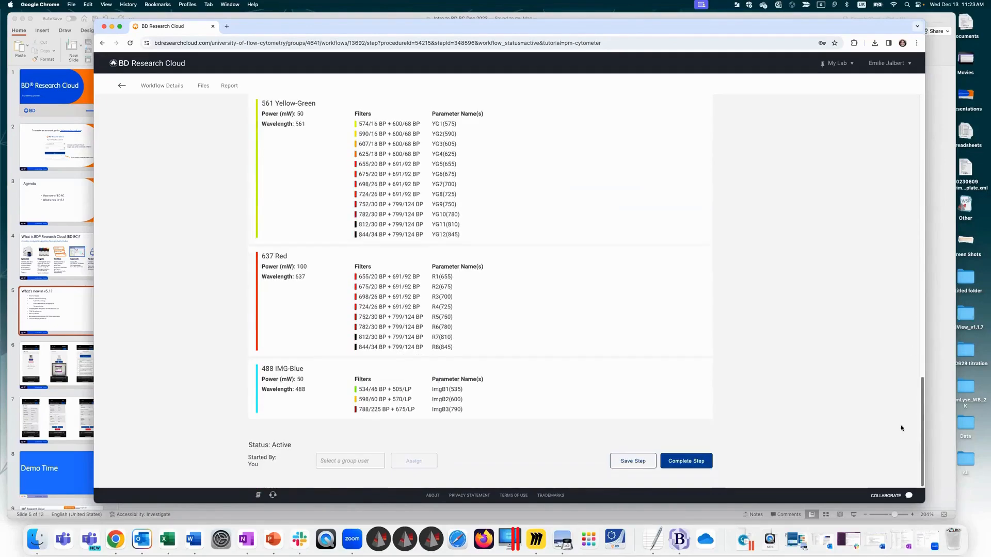
left_click_drag(253, 369, 464, 413)
left_click(872, 295)
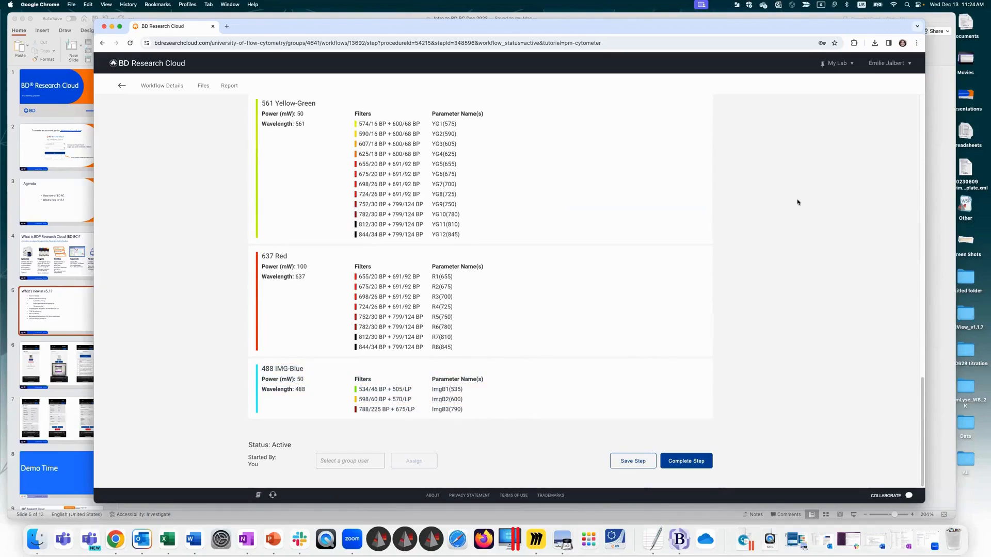
left_click(685, 461)
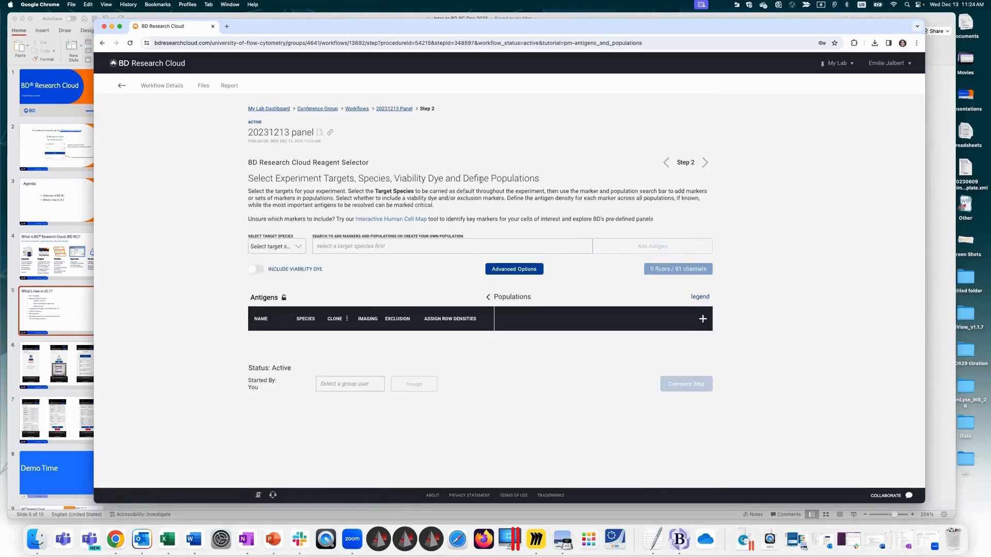
Step: Set the panel's target species to Human and start a marker and population search
left_click(281, 247)
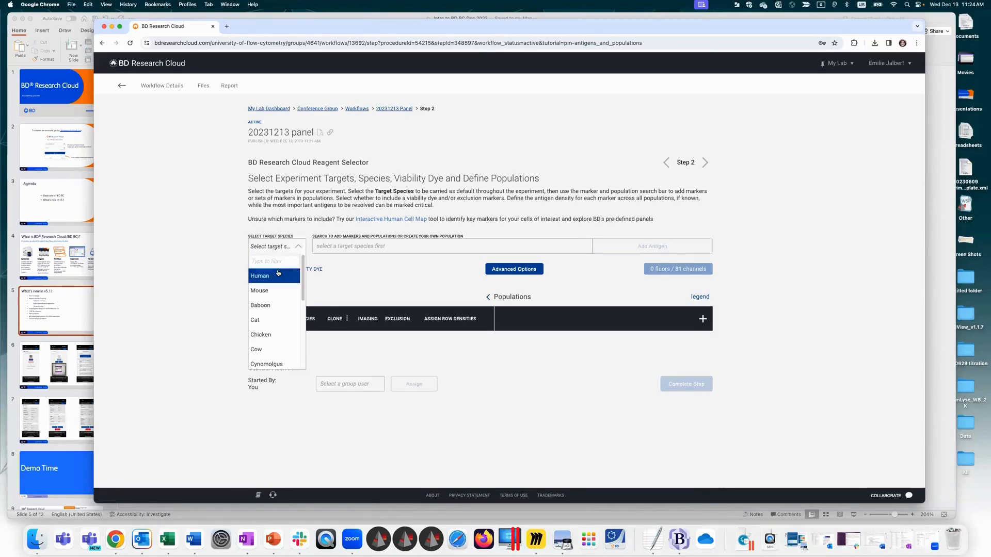
left_click(277, 274)
left_click(339, 246)
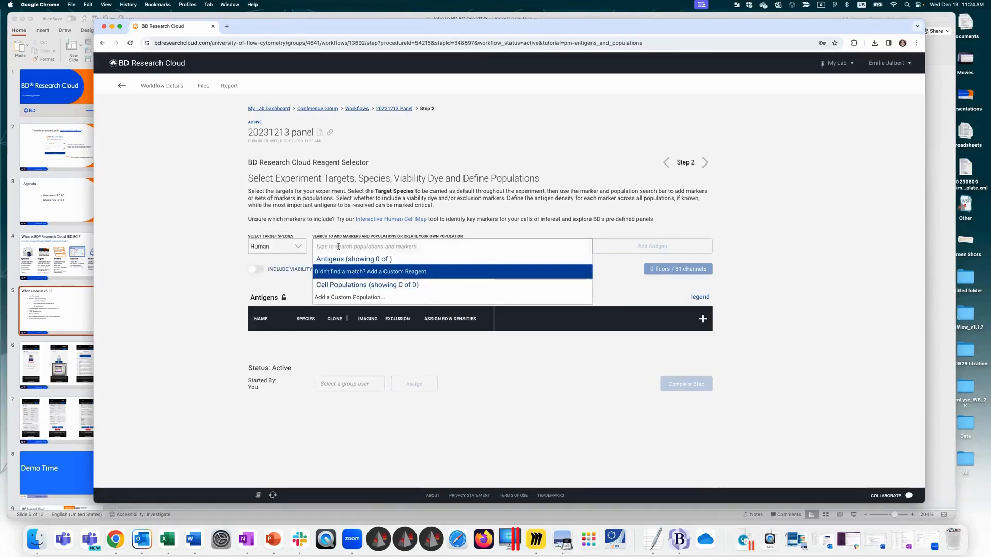
type("CD3")
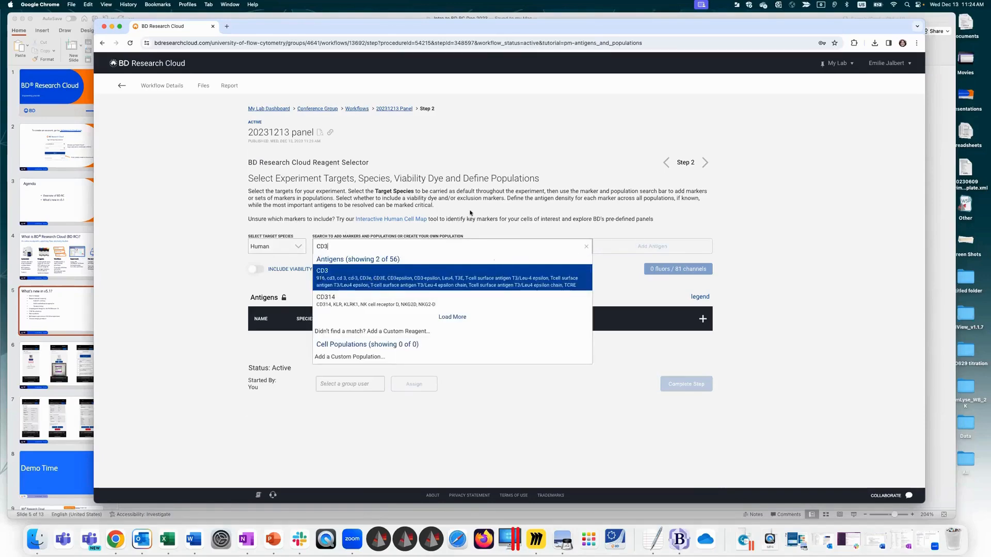
key("BackSpace")
key("BackSpace")
key("BackSpace")
Step: Add the Treg (custom) population and the individual antigens CD19 and CD20 to the panel
type("treg")
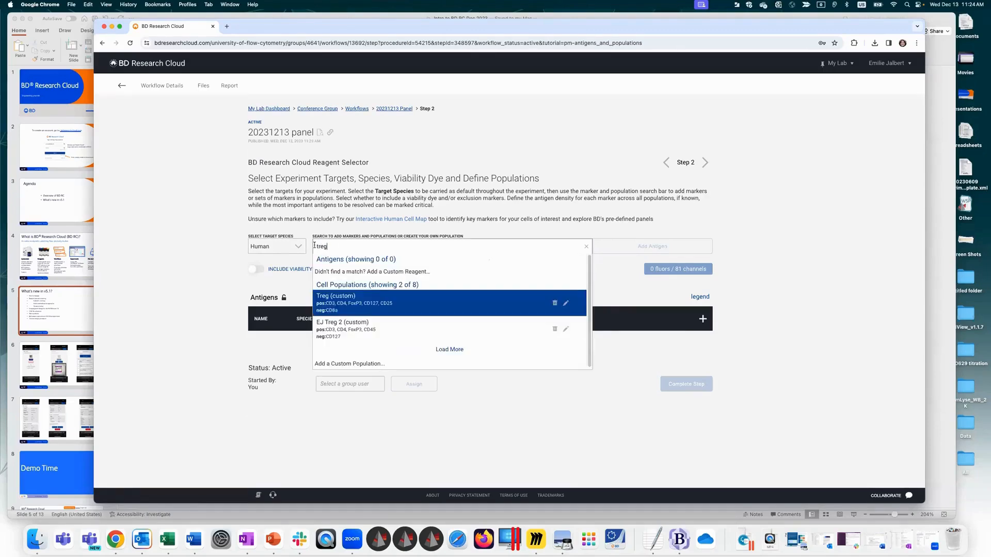
left_click(359, 303)
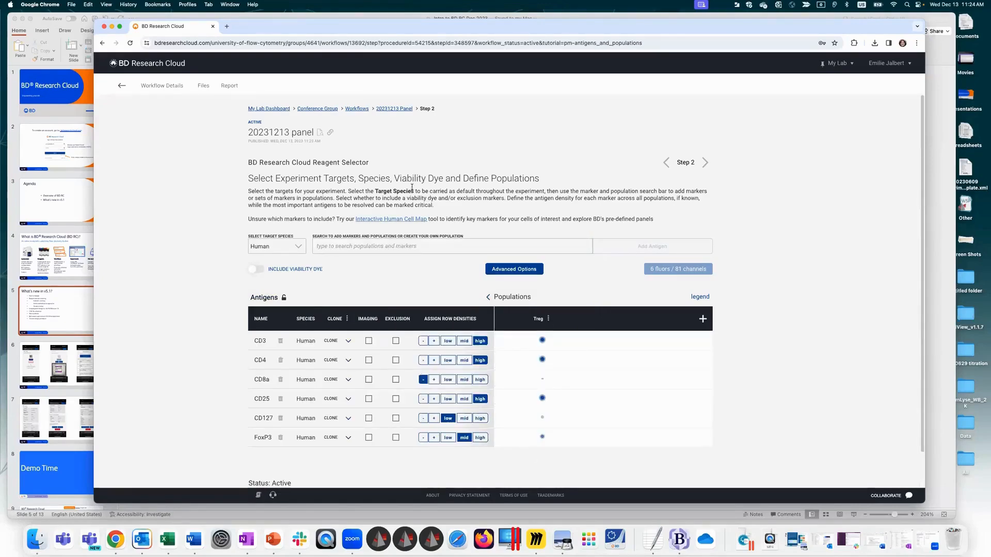
left_click(398, 246)
type("CD")
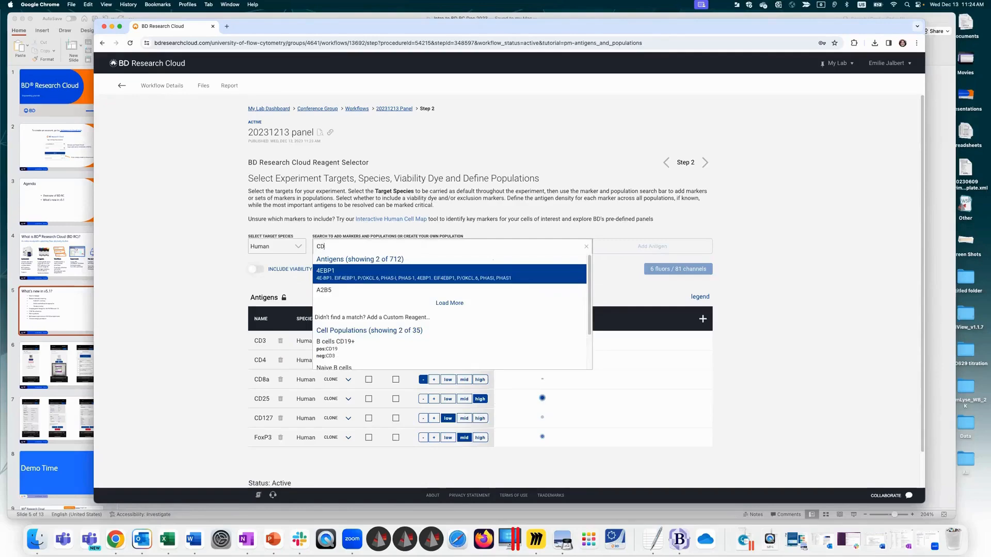
type("19")
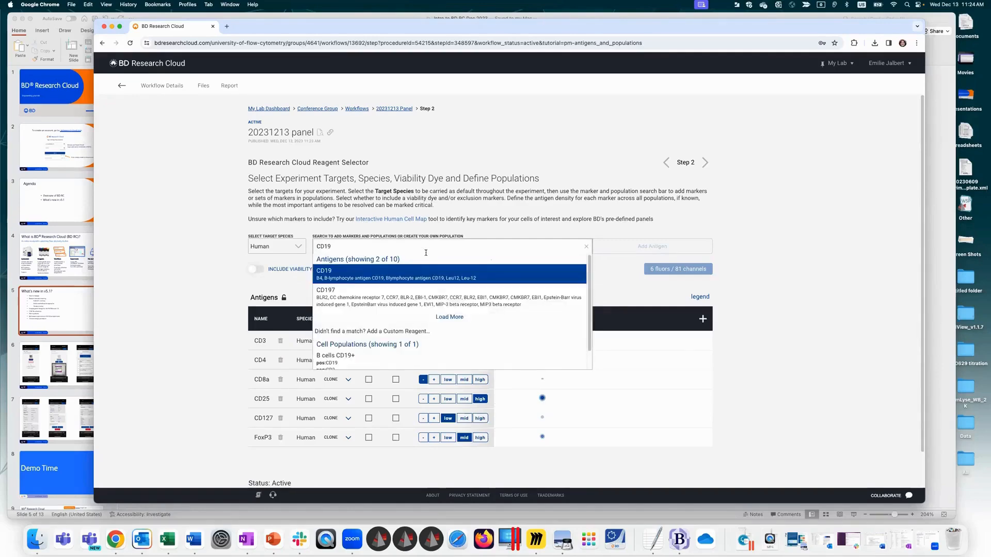
left_click(438, 271)
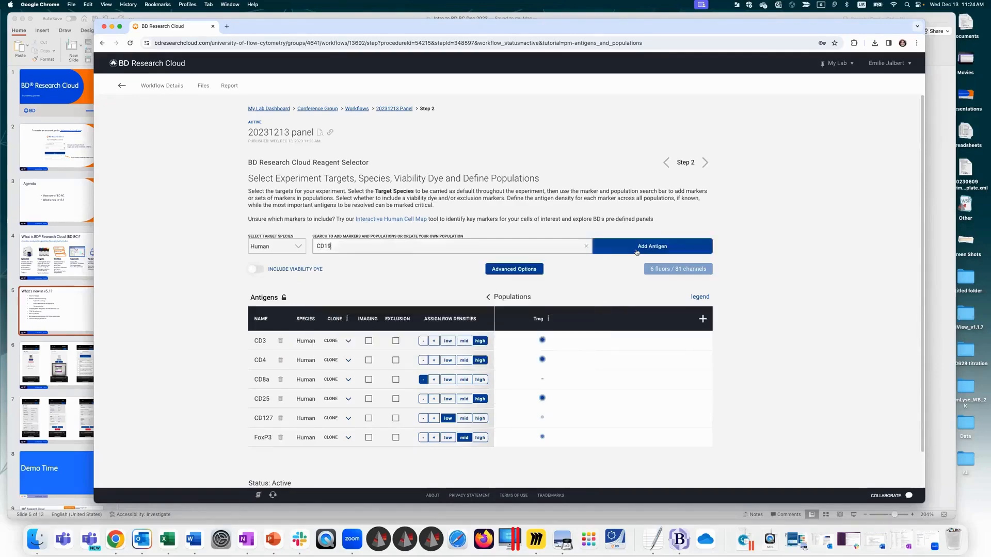
left_click(390, 247)
type("CD20")
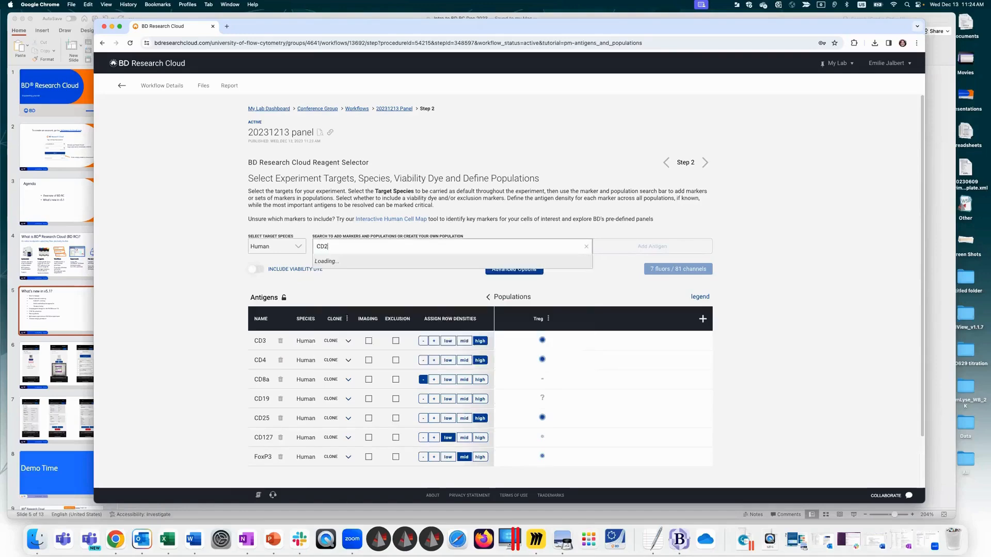
left_click(379, 280)
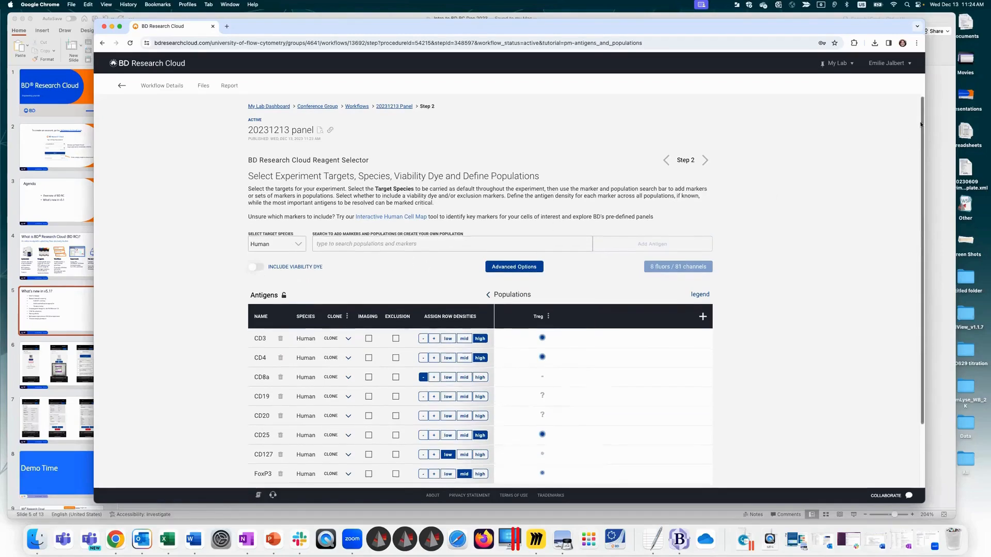
Step: Include a viability dye in the panel and mark CD4, CD8a and FoxP3 as imaging markers
scroll(359, 187, "down", 2)
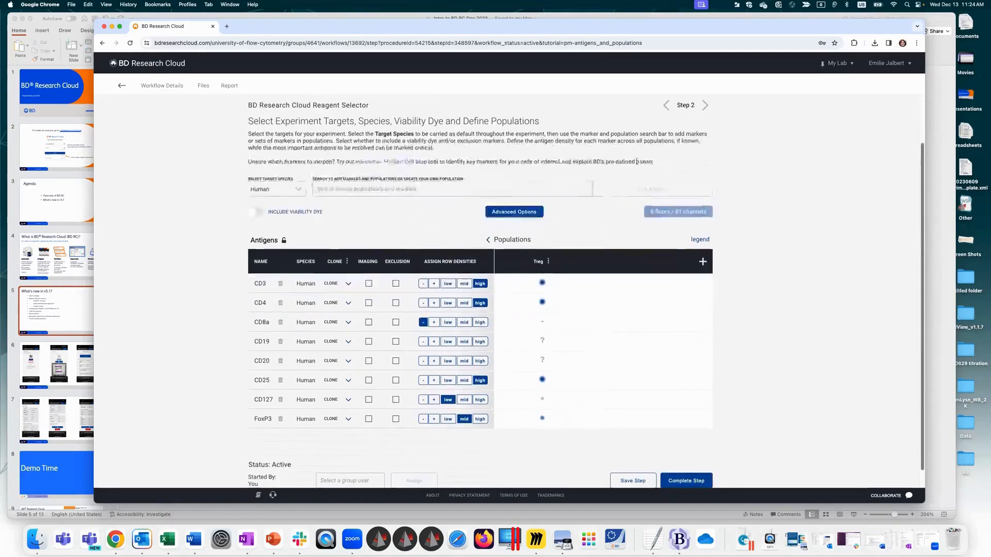
left_click(257, 213)
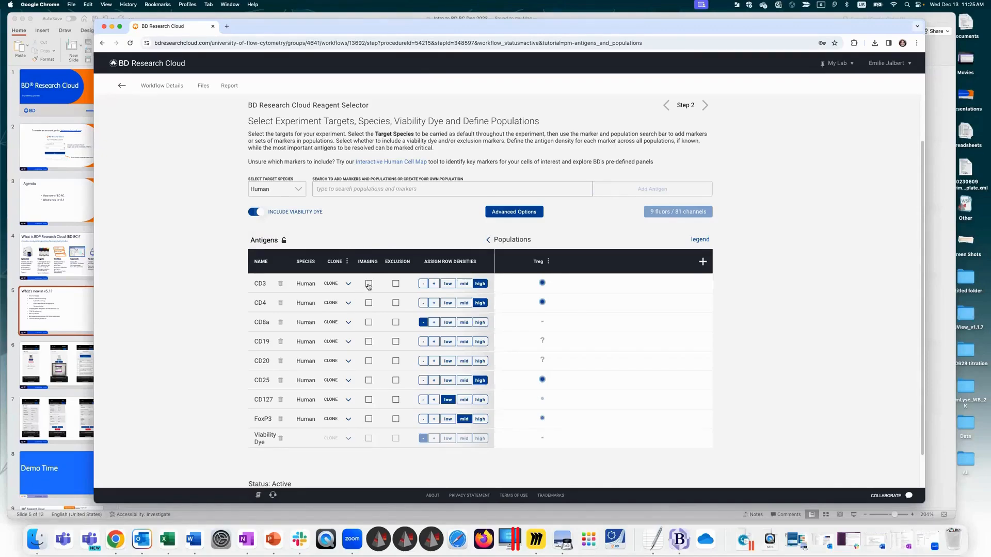
left_click(369, 304)
left_click(369, 323)
left_click(368, 419)
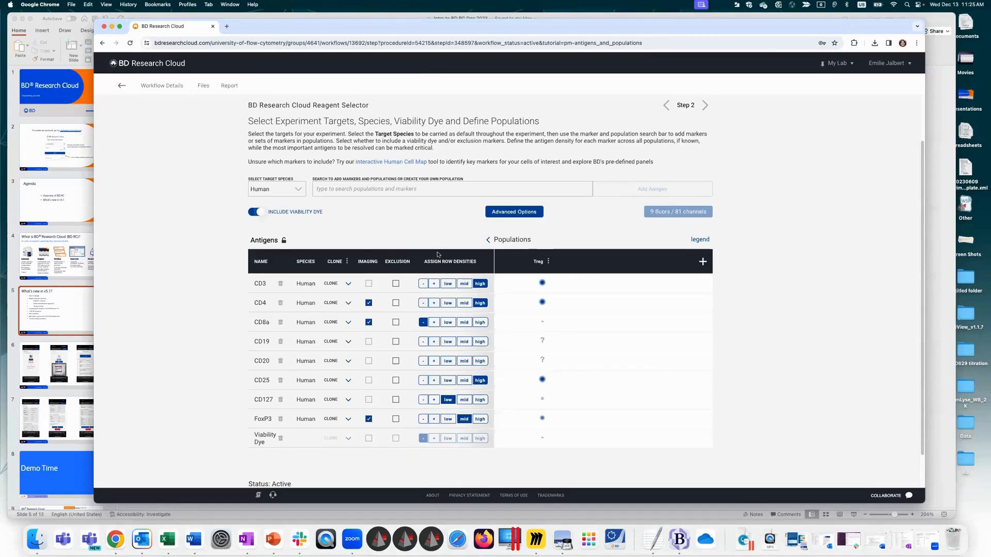
Step: Mark CD19 and CD20 as exclusion markers
left_click(396, 342)
left_click(395, 362)
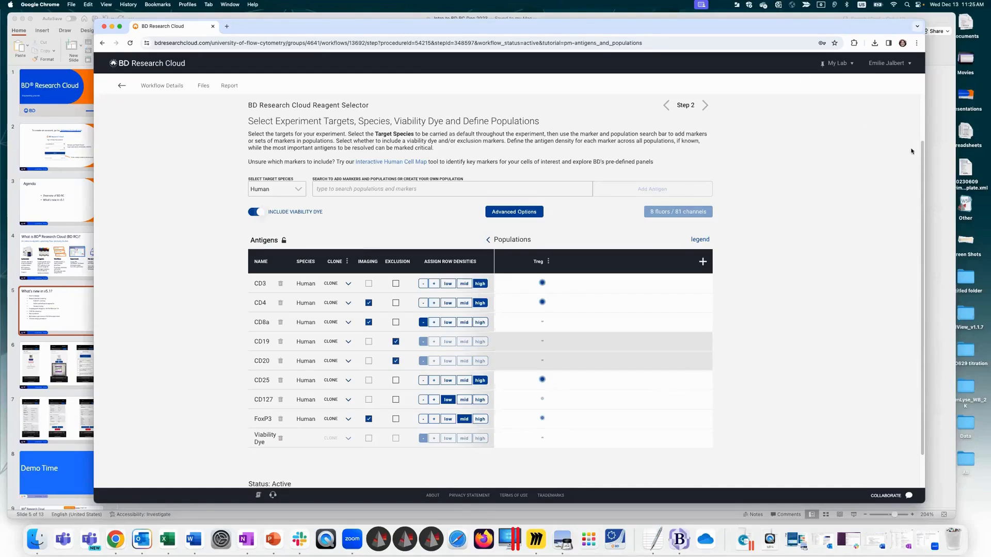
Step: Review the advanced reagent options and the clones available for FoxP3, closing both without making a selection
scroll(652, 451, "down", 2)
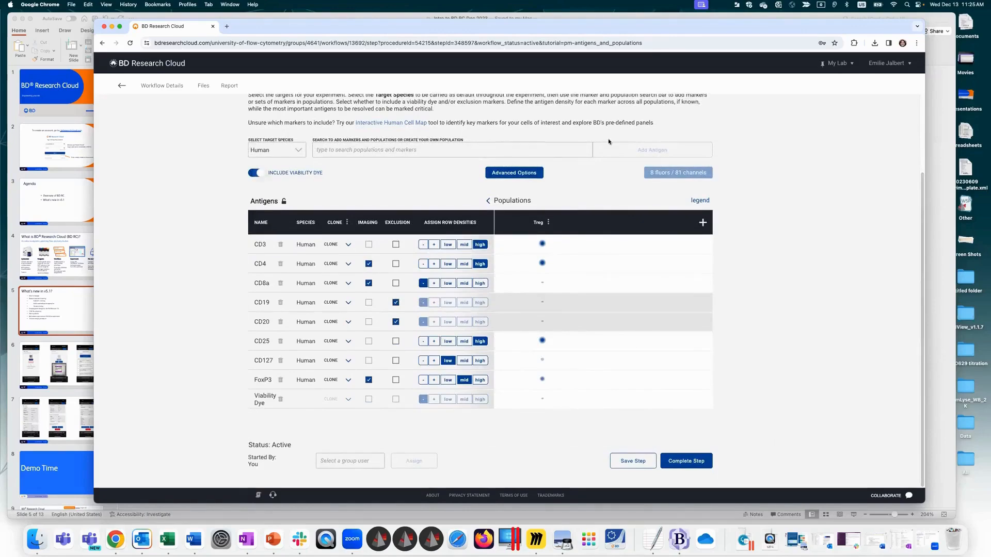
left_click(497, 174)
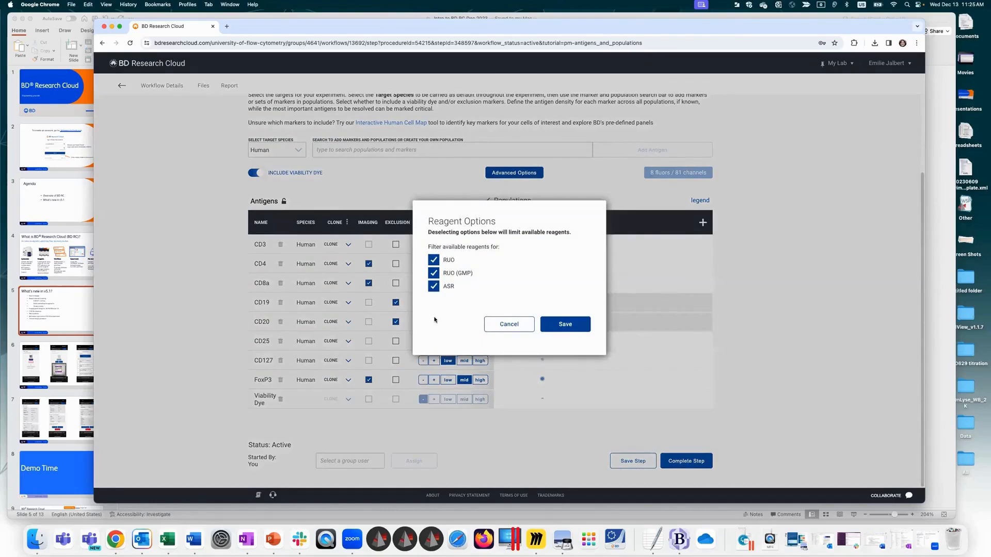
left_click(505, 326)
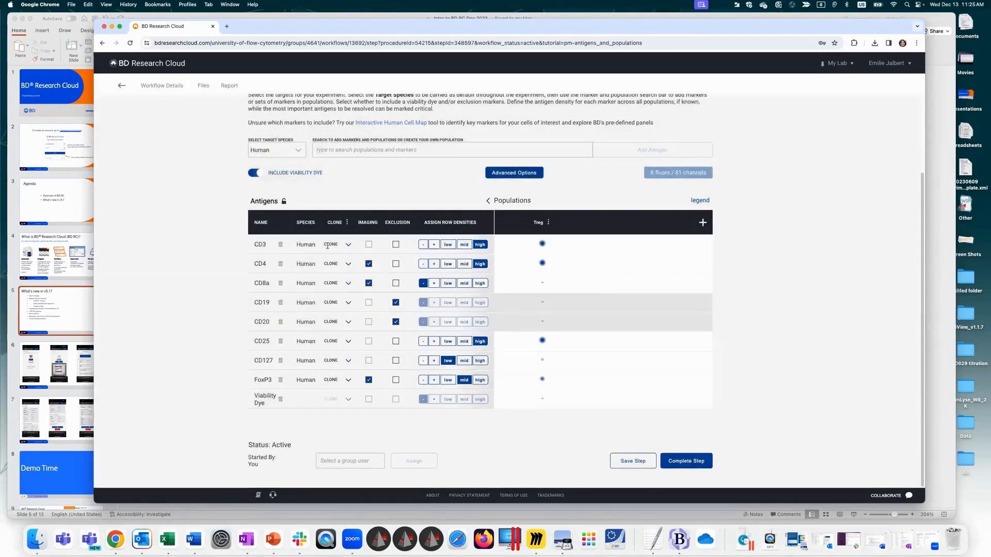
left_click(334, 379)
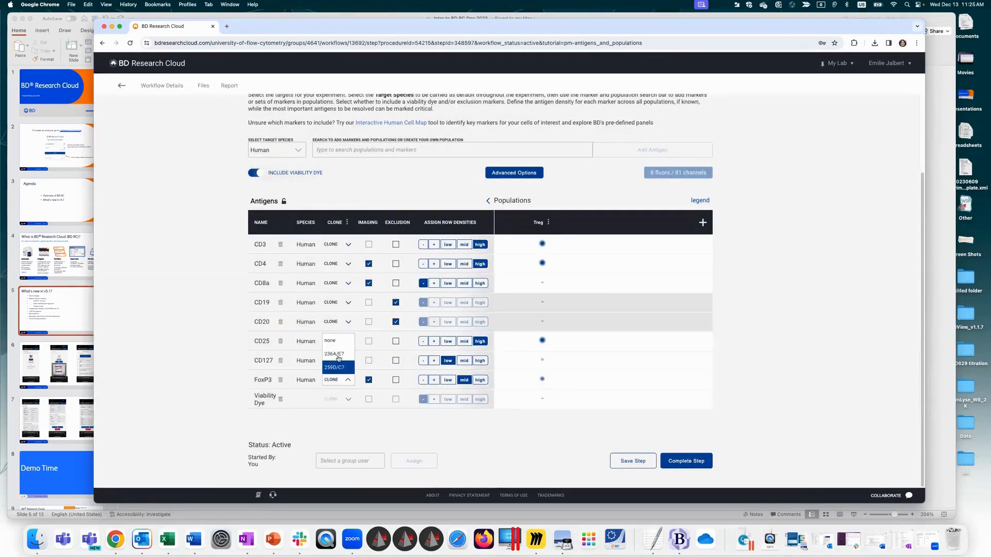
left_click(228, 367)
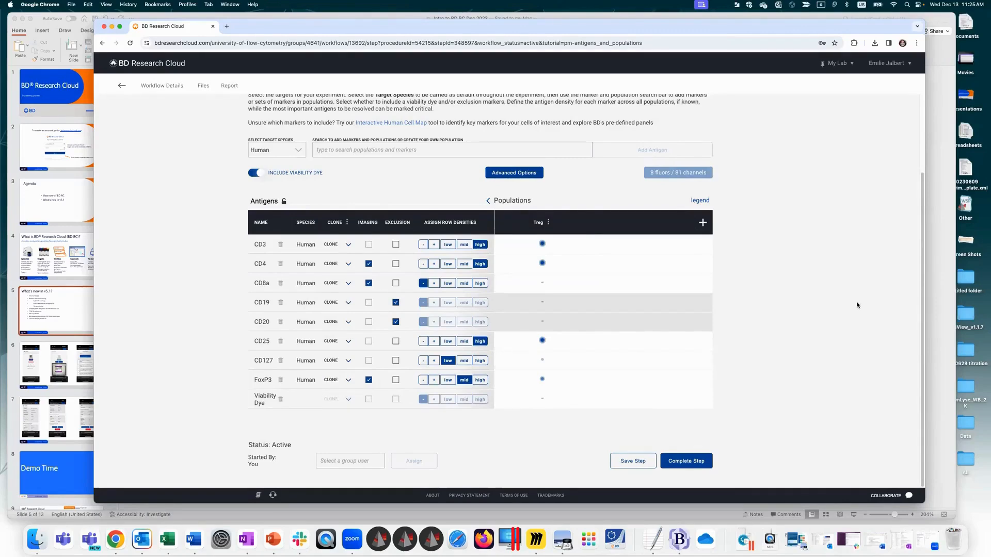
Step: Complete the antigens and populations step and select the CD4 imaging marker to list its available fluorochromes
left_click(683, 466)
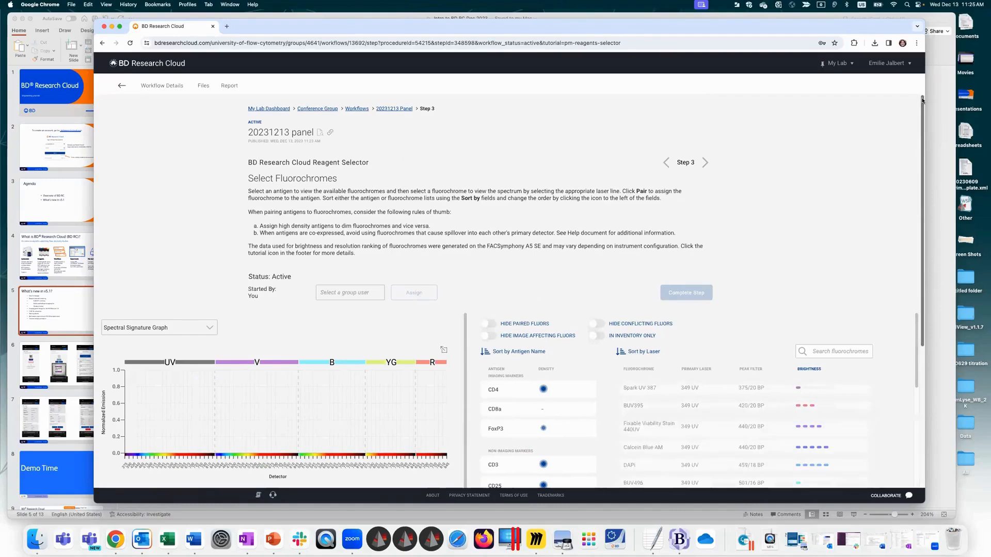
scroll(922, 100, "down", 5)
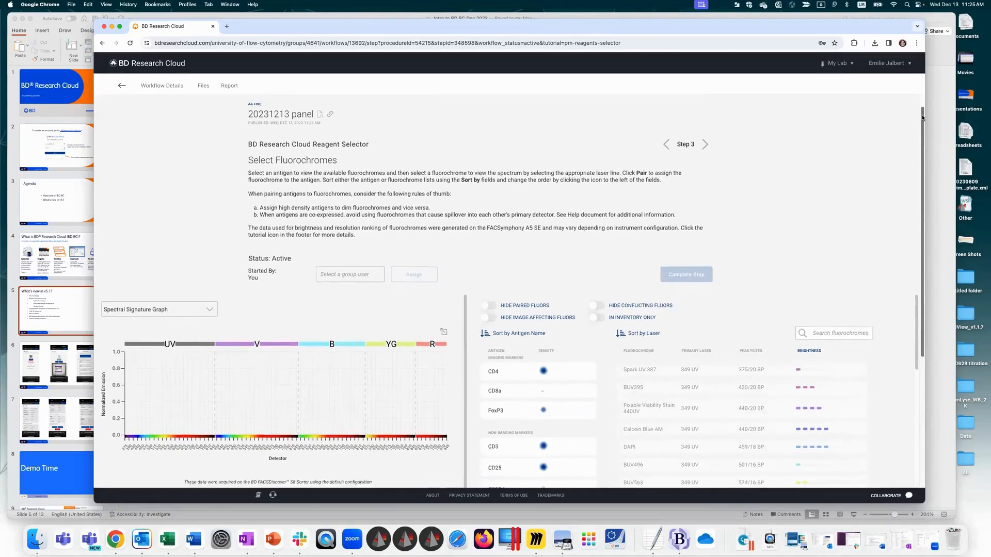
left_click_drag(938, 203, 933, 239)
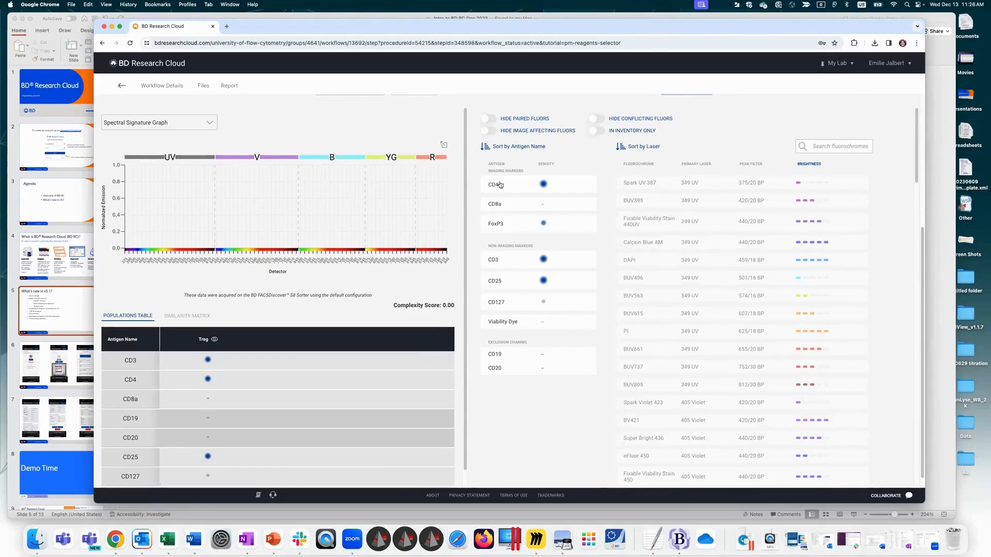
left_click_drag(488, 171, 527, 171)
left_click(488, 244)
left_click(506, 187)
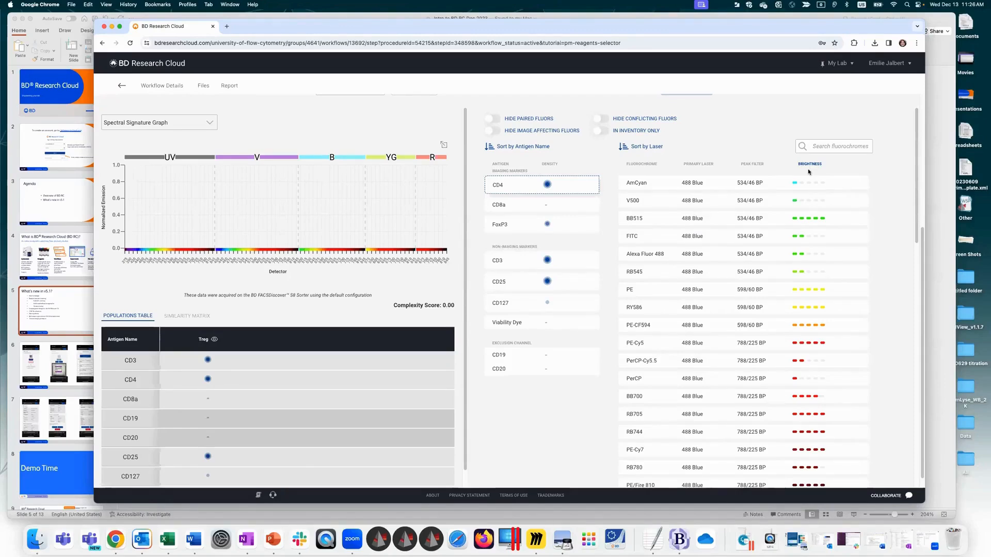
Step: Compare the spectral signatures of the blue-laser fluorochromes from AmCyan to PE for CD4
left_click(642, 201)
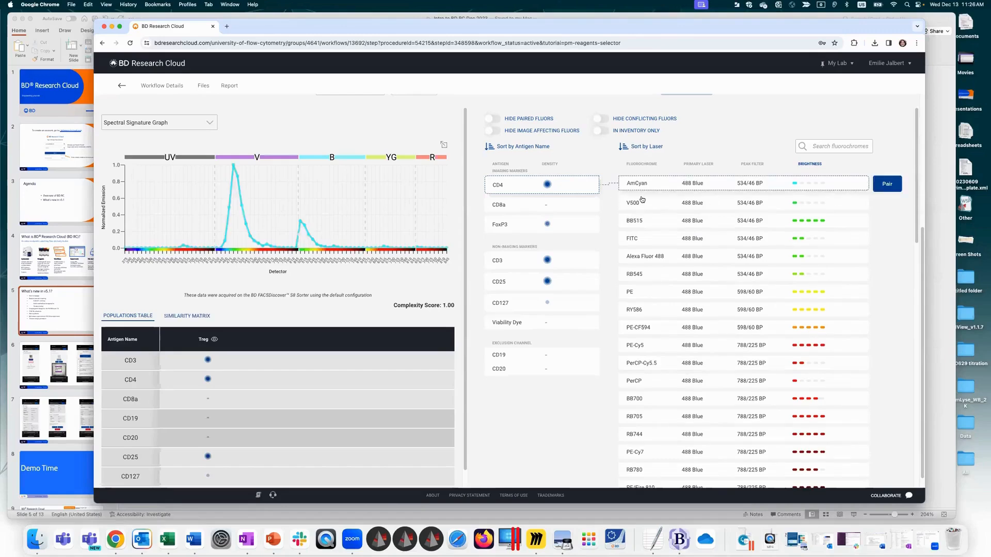
left_click(643, 220)
left_click(645, 238)
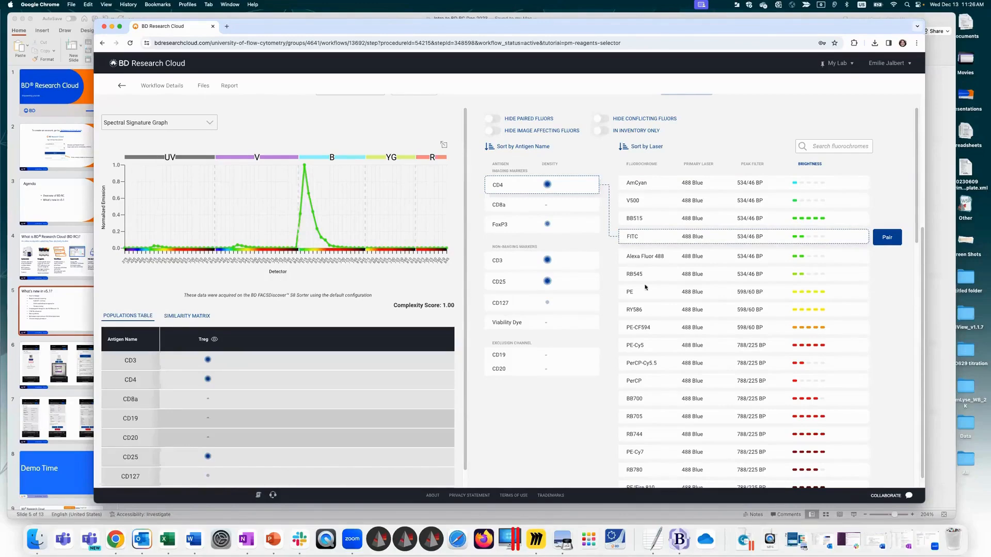
left_click(703, 256)
left_click(698, 273)
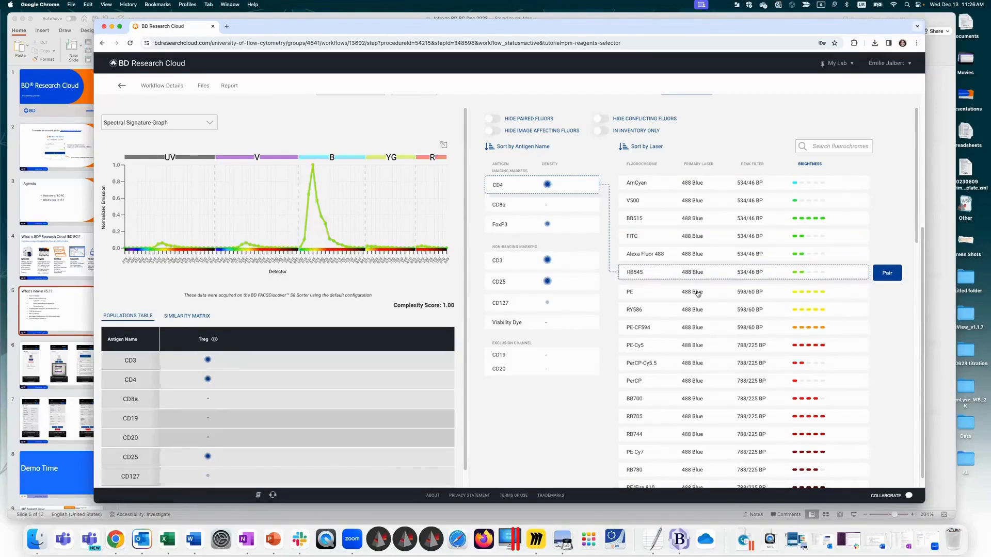
left_click(698, 292)
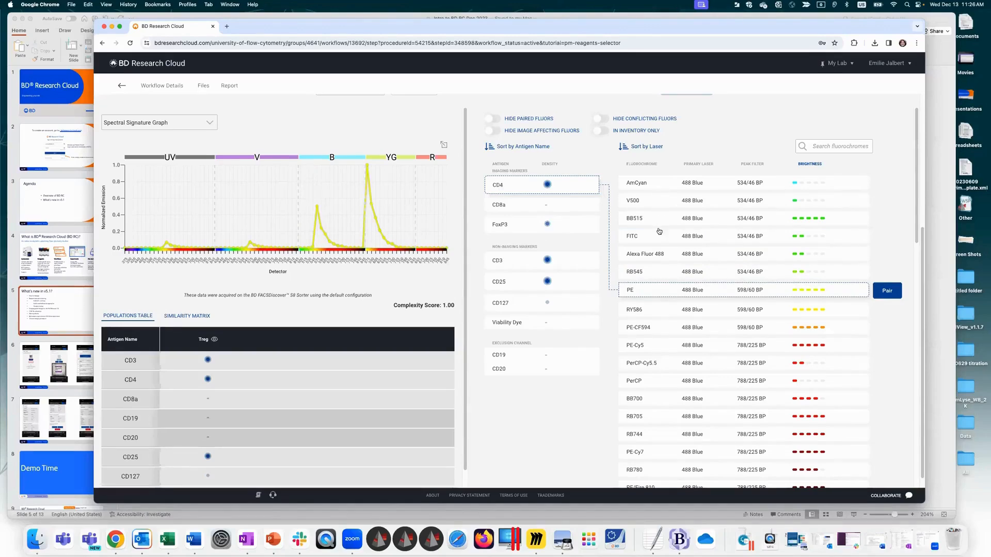
mouse_move(916, 118)
left_mouse_down()
mouse_move(917, 140)
mouse_move(915, 117)
left_mouse_up()
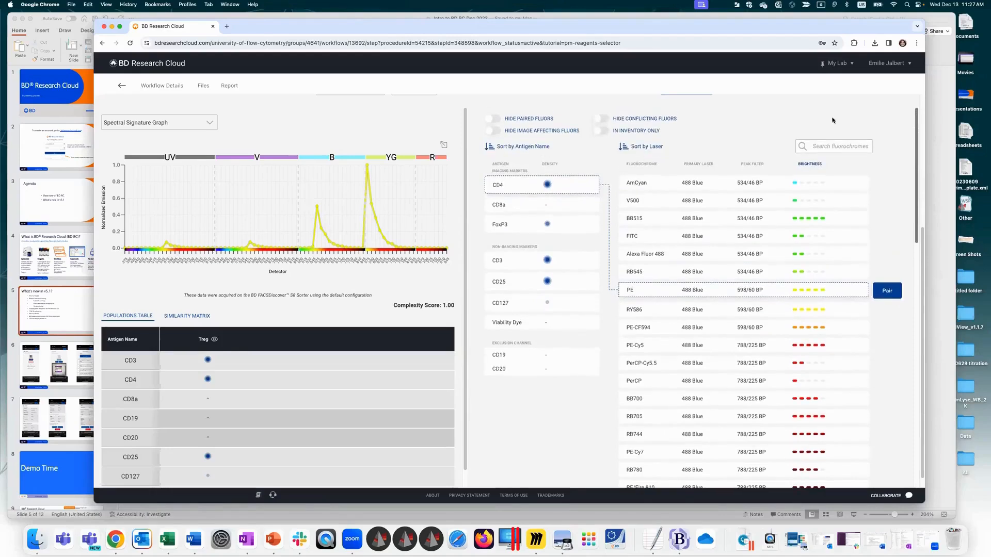
Step: Switch to the Combined Em/Spill Graphs and compare how the fluorochromes from AmCyan to BB700 fit the imaging filters for CD4
left_click(163, 123)
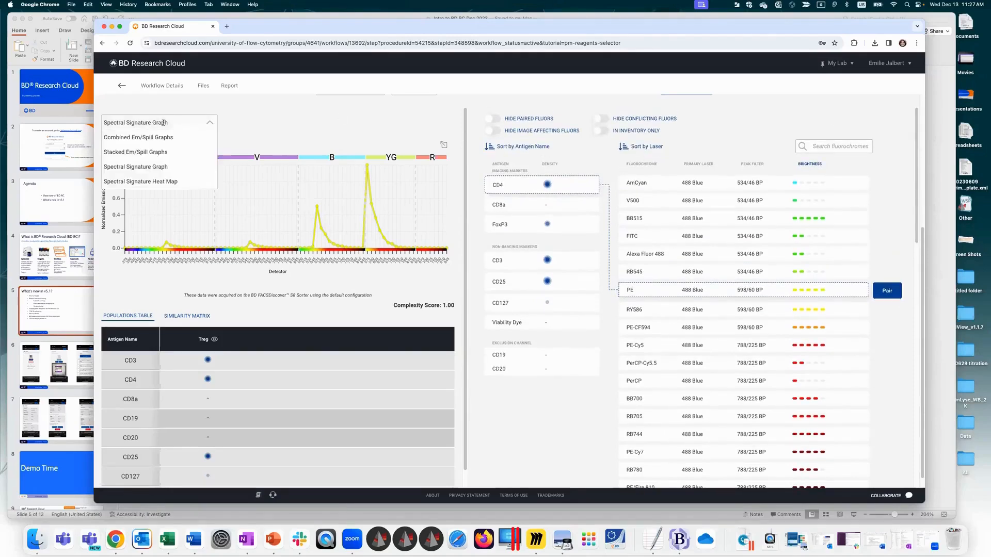
left_click(163, 136)
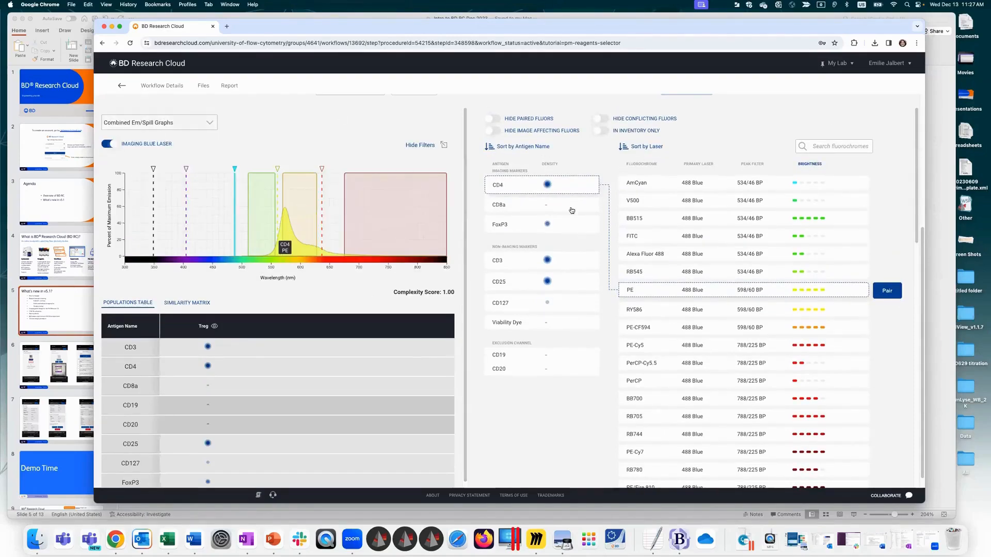
left_click(674, 189)
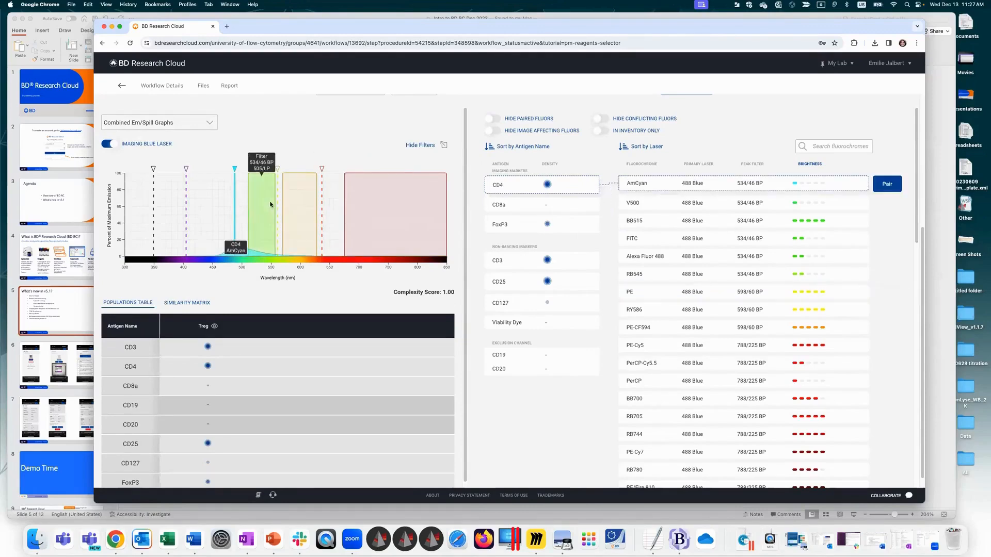
left_click(664, 204)
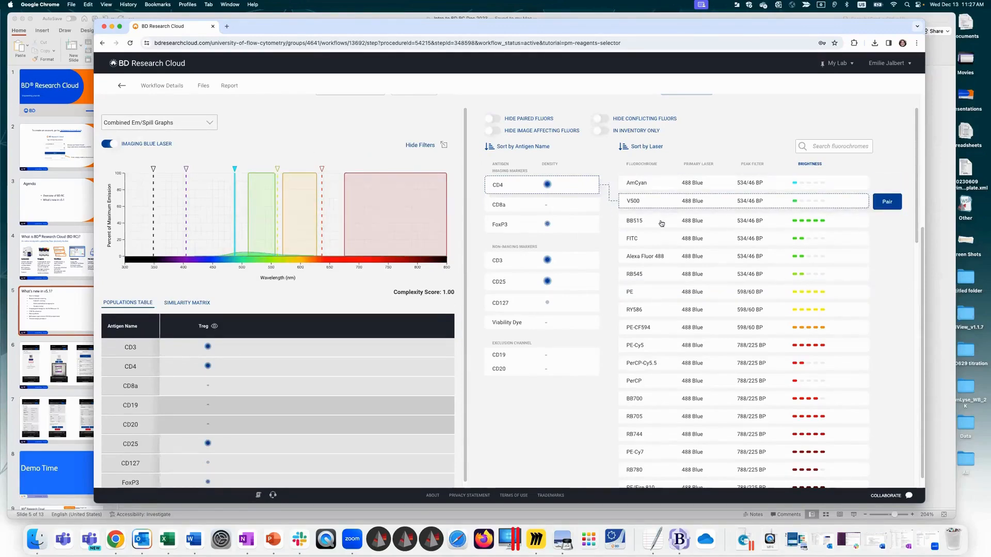
left_click(659, 221)
left_click(657, 237)
left_click(654, 258)
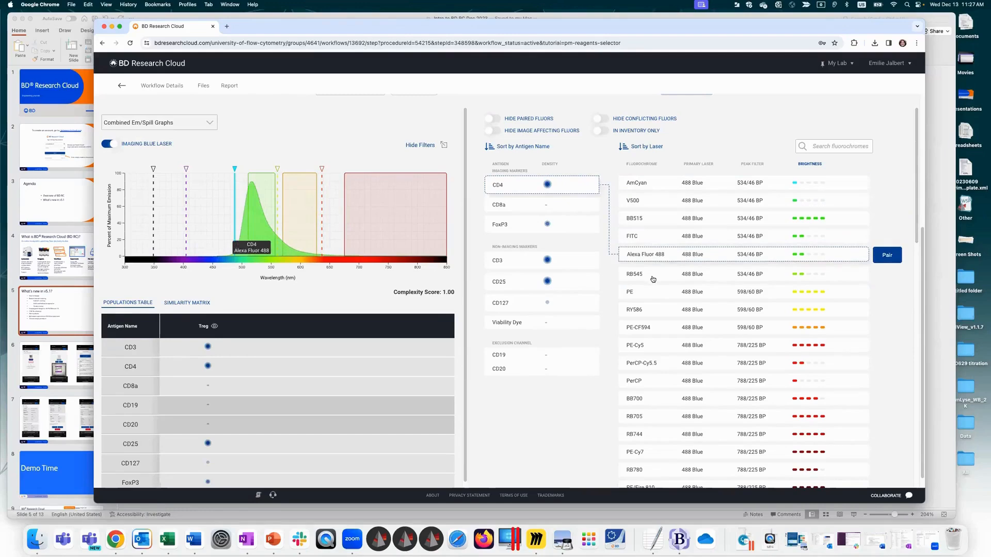
left_click(652, 275)
left_click(648, 294)
left_click(645, 311)
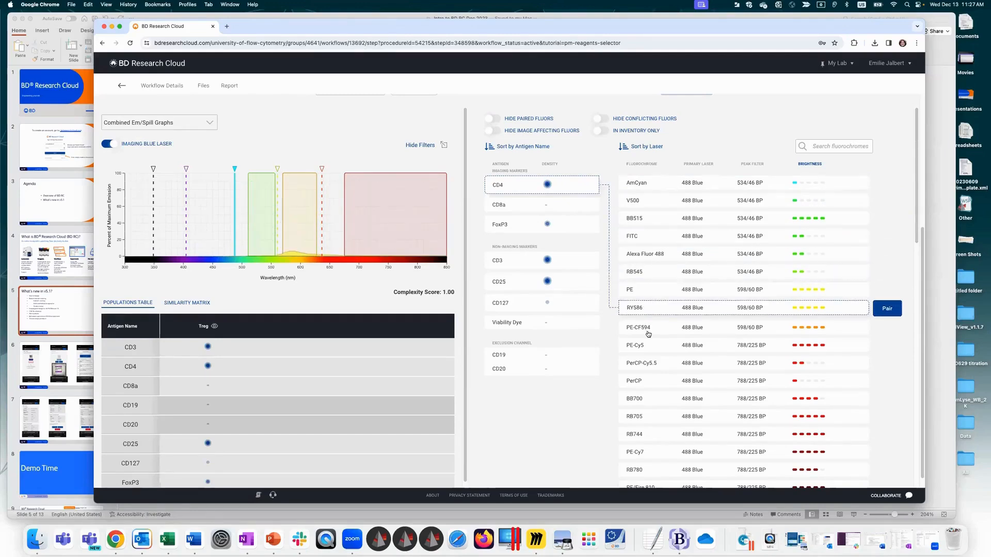
left_click(648, 329)
left_click(656, 348)
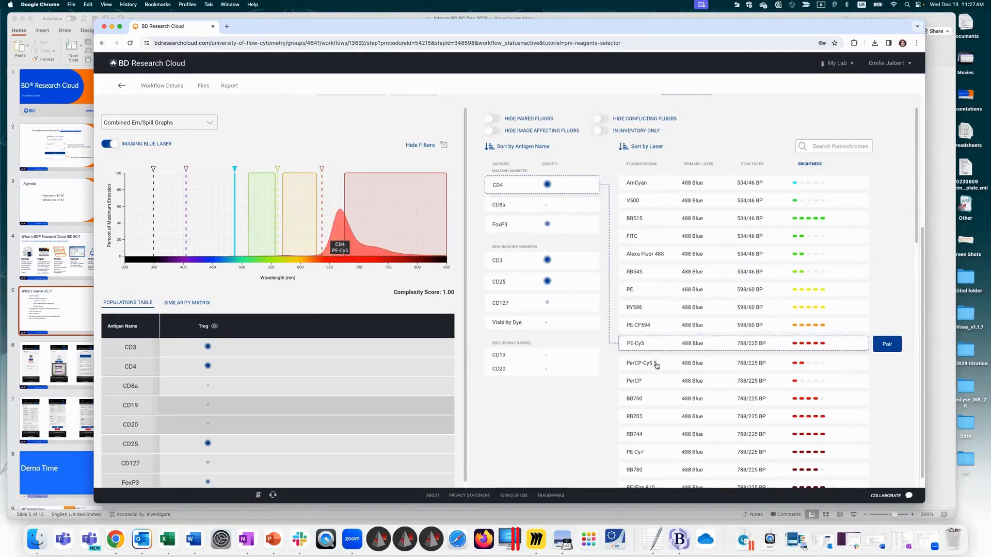
left_click(656, 365)
left_click(665, 380)
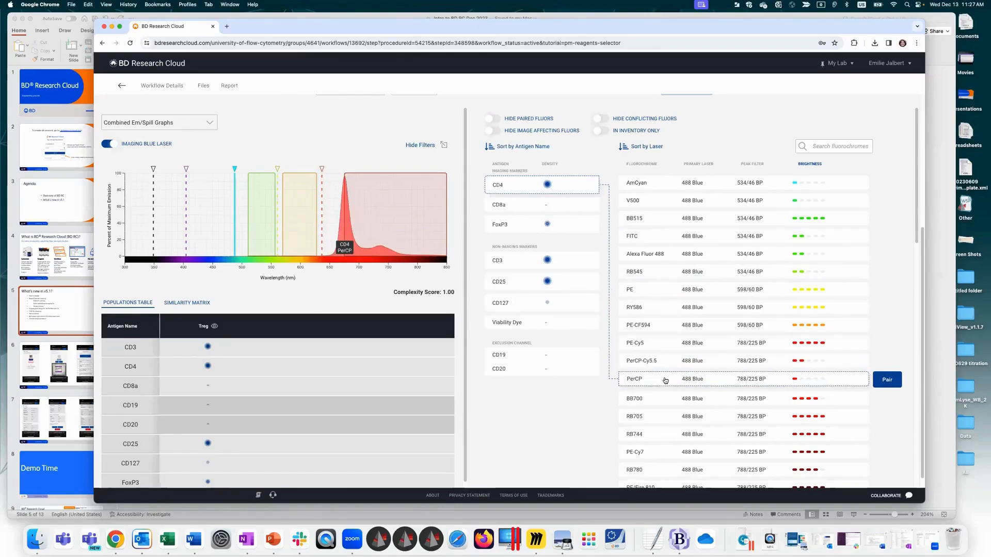
left_click(668, 399)
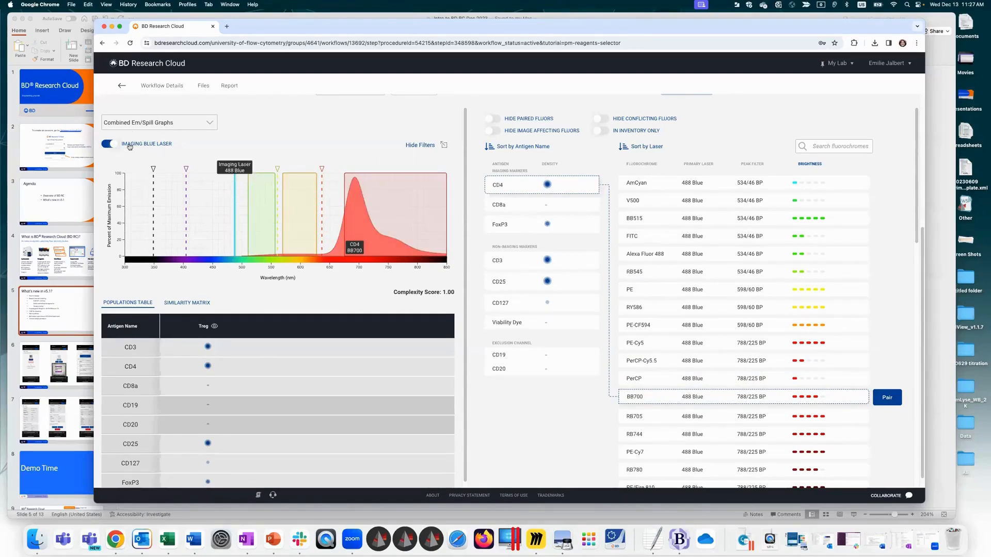
Step: Turn off the imaging blue laser view and examine BB700 in the Stacked Em/Spill, Spectral Signature Graph and Spectral Signature Heat Map displays
left_click(105, 144)
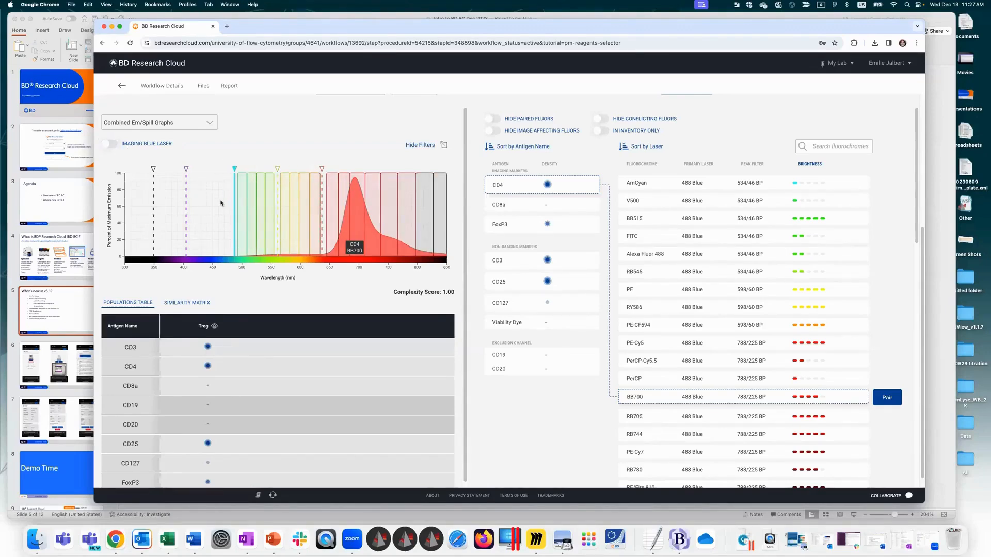
left_click(162, 122)
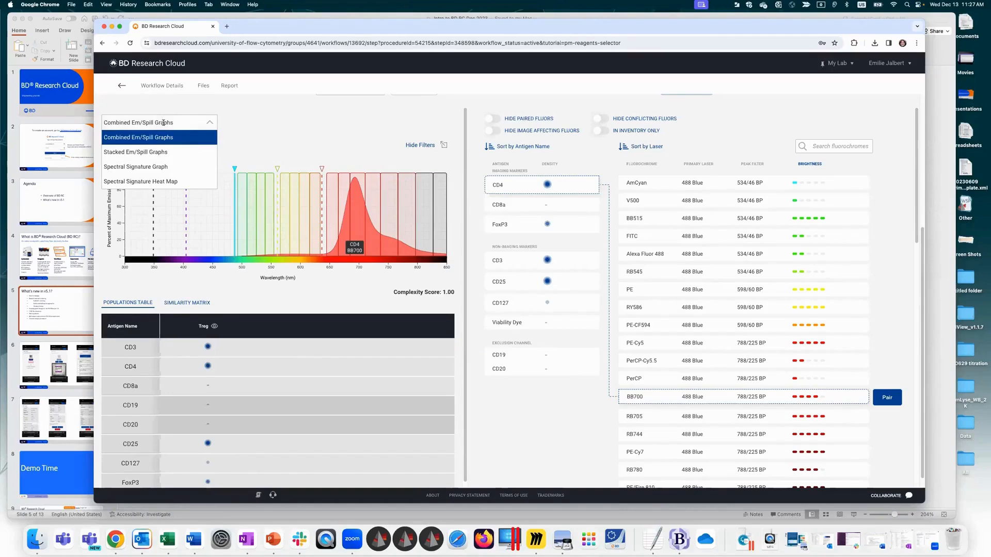
left_click(170, 152)
left_click_drag(462, 121, 473, 81)
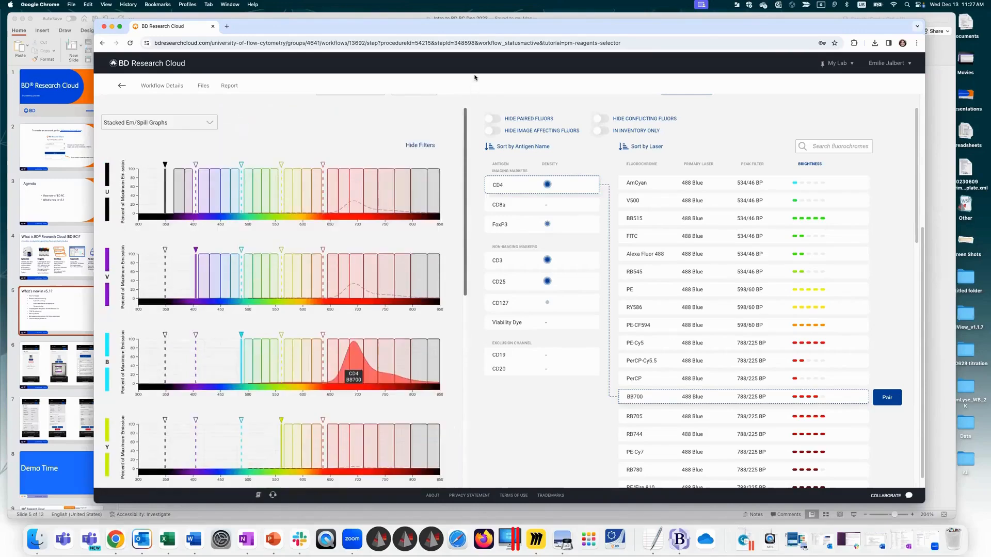
left_click(154, 122)
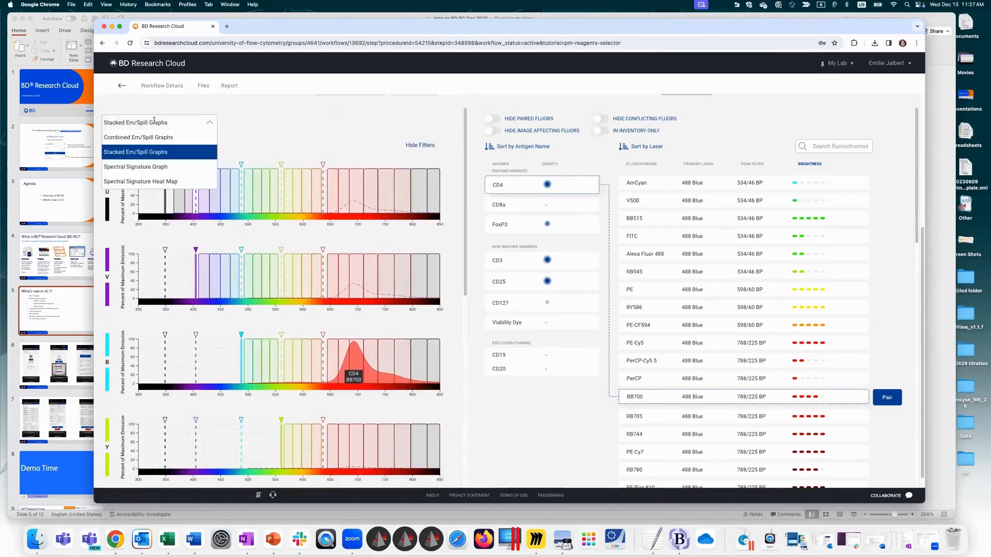
left_click(169, 167)
left_click(160, 123)
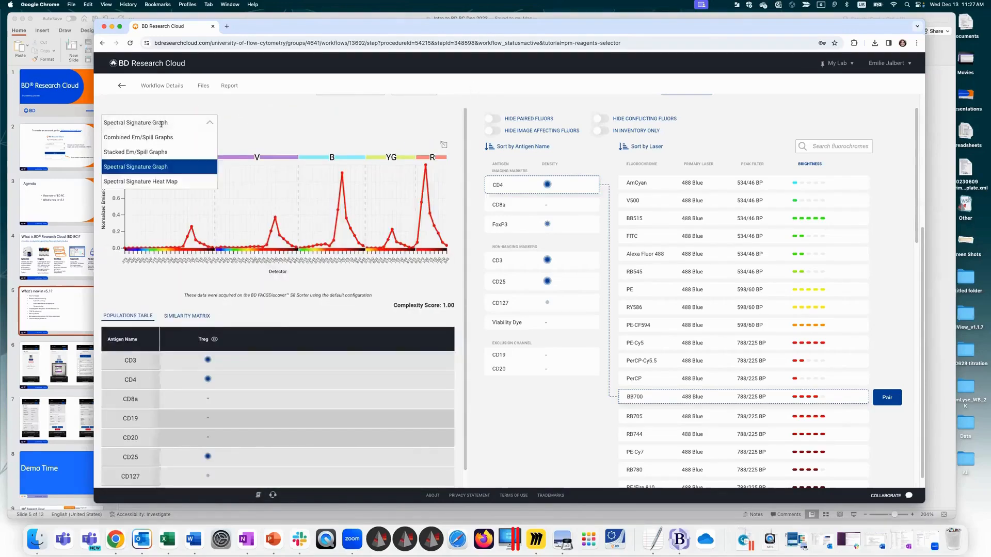
left_click(166, 180)
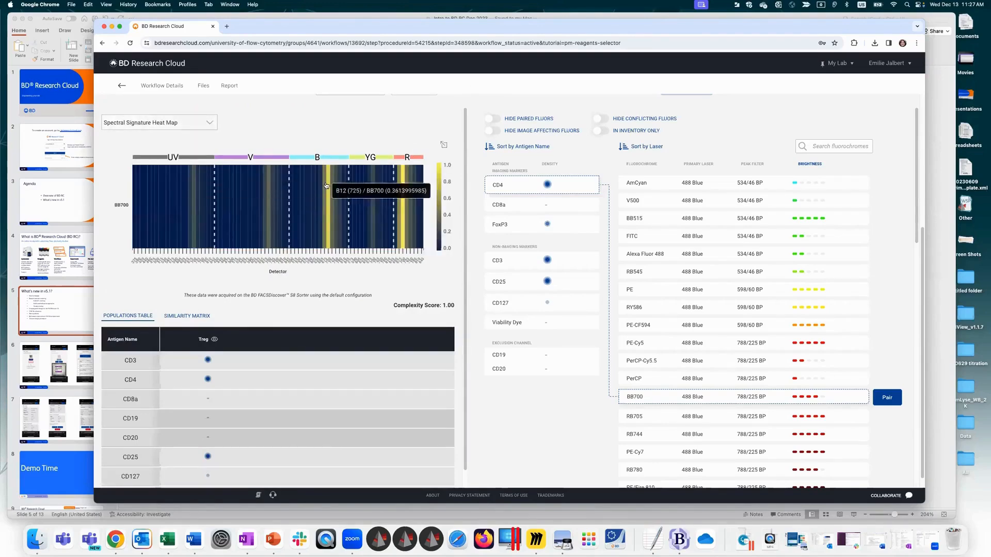
Step: Restore the Combined Em/Spill Graphs with the imaging blue laser on and pair CD4 with FITC
left_click(185, 122)
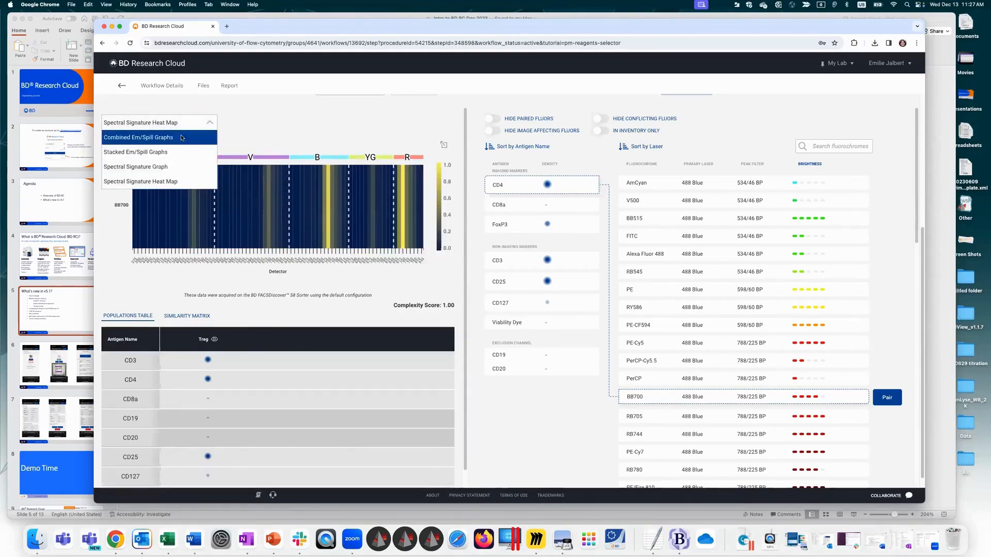
left_click(182, 137)
left_click(108, 145)
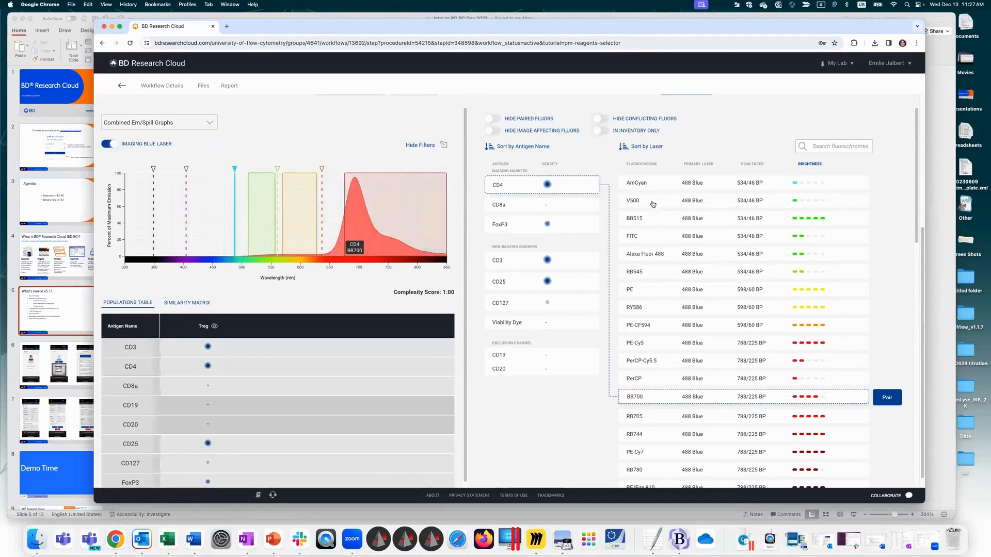
left_click(651, 237)
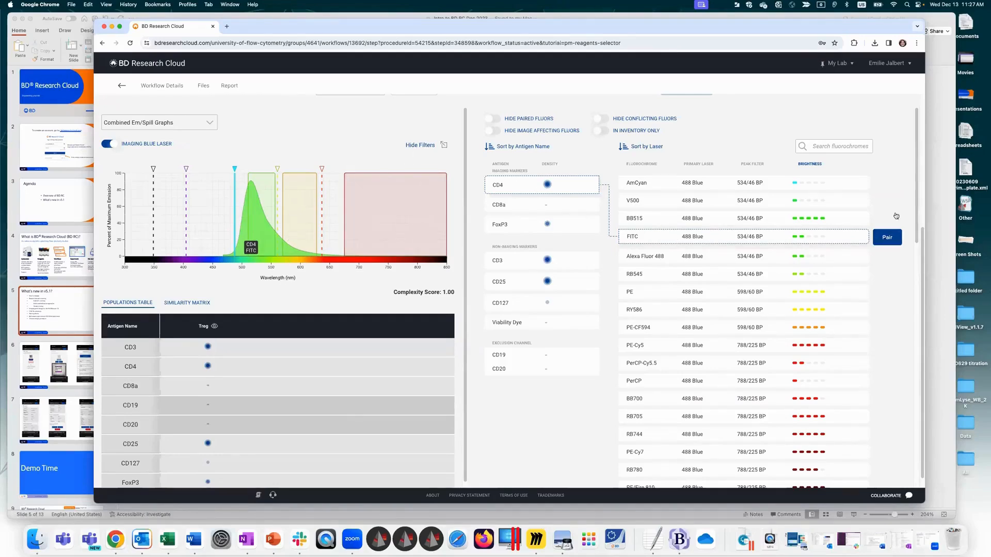
left_click(887, 241)
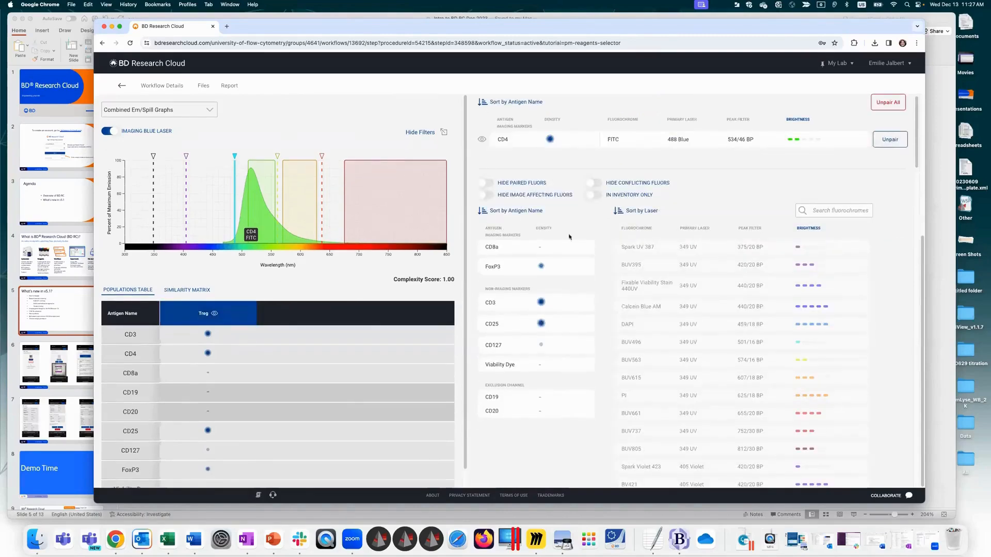
Step: Select CD8a and compare the emission of the fluorochromes from PE to PerCP-Cy5.5 against the paired CD4 FITC
left_click(551, 252)
left_click(656, 357)
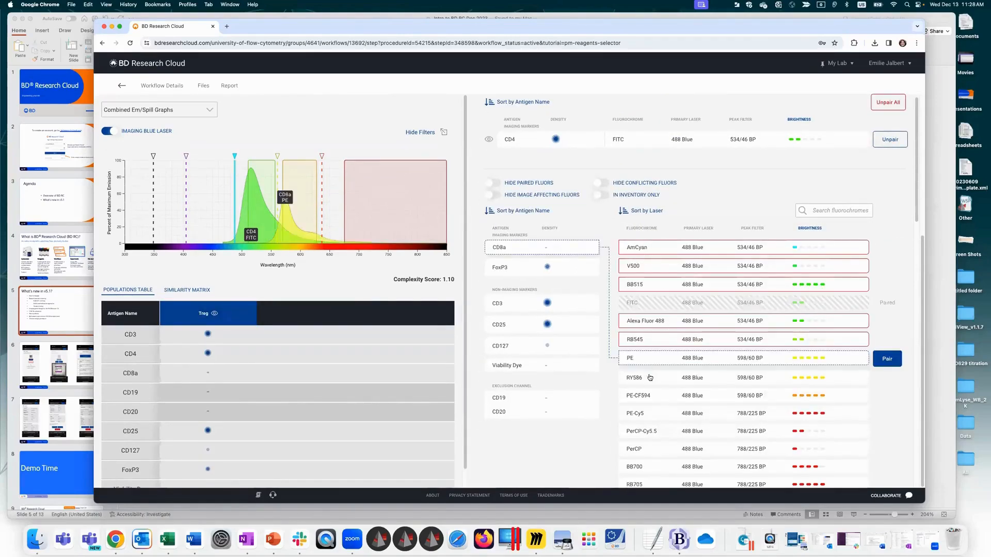
left_click(650, 376)
left_click(648, 395)
left_click(645, 413)
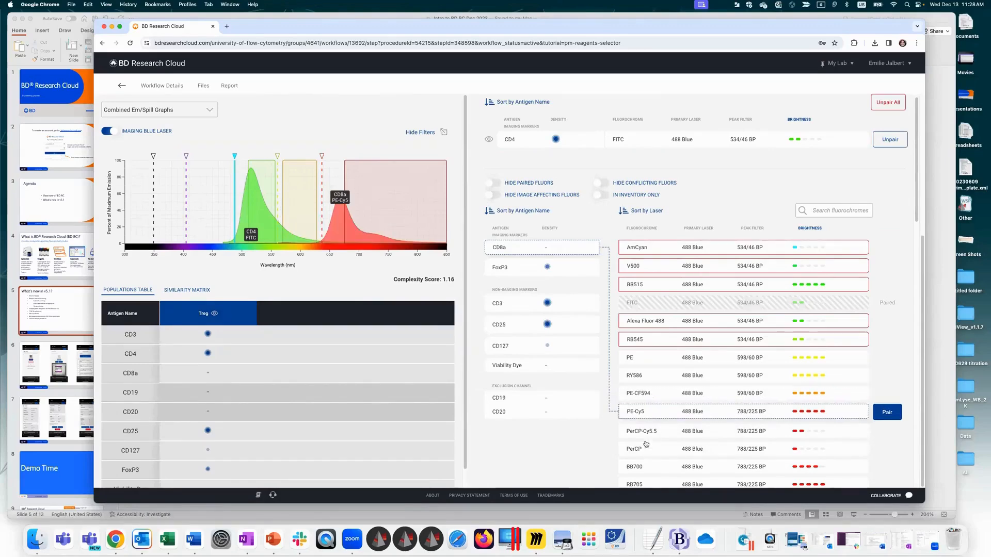
left_click(646, 431)
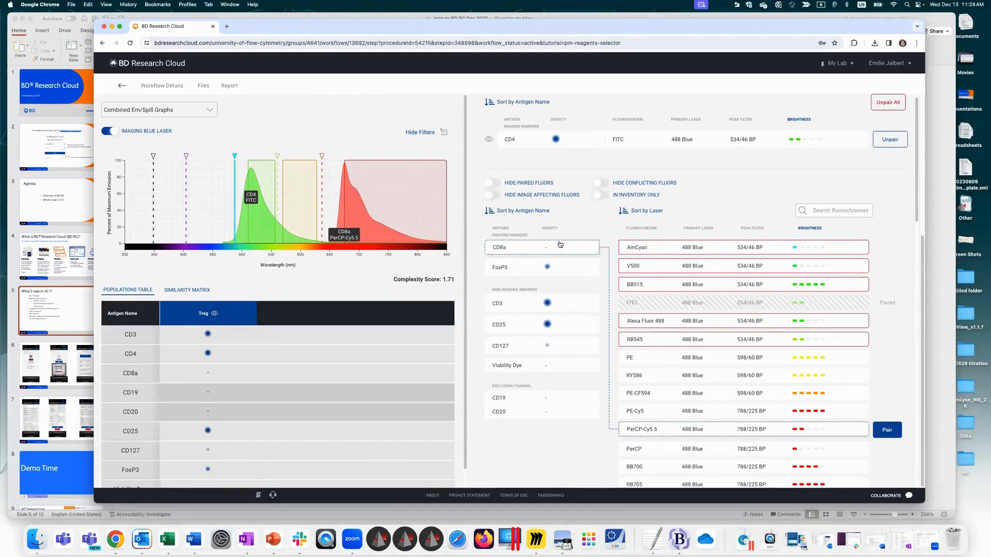
Step: Check the conflict warning on AmCyan and preview the conflicting fluorochromes AmCyan, V500 and BB515 for CD8a
mouse_move(671, 249)
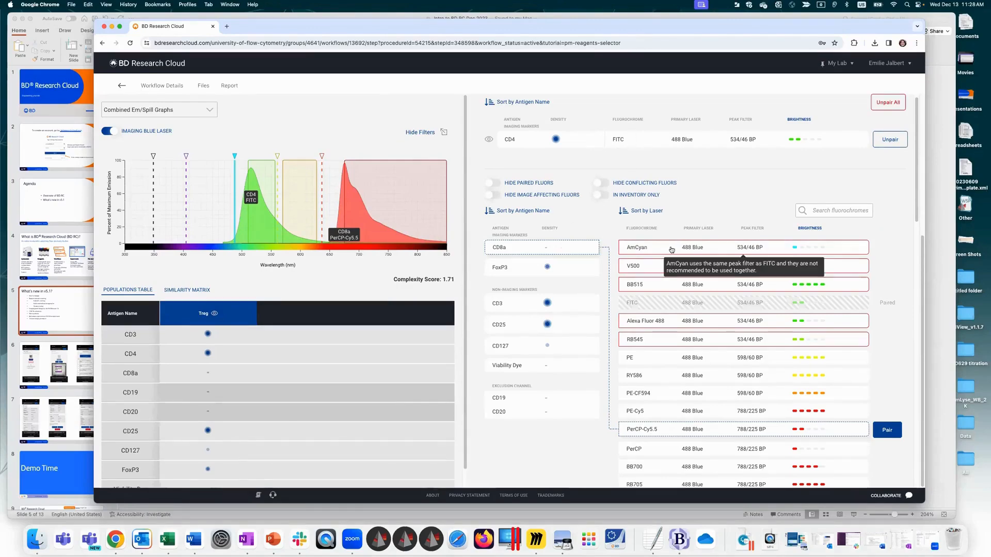
left_click(671, 248)
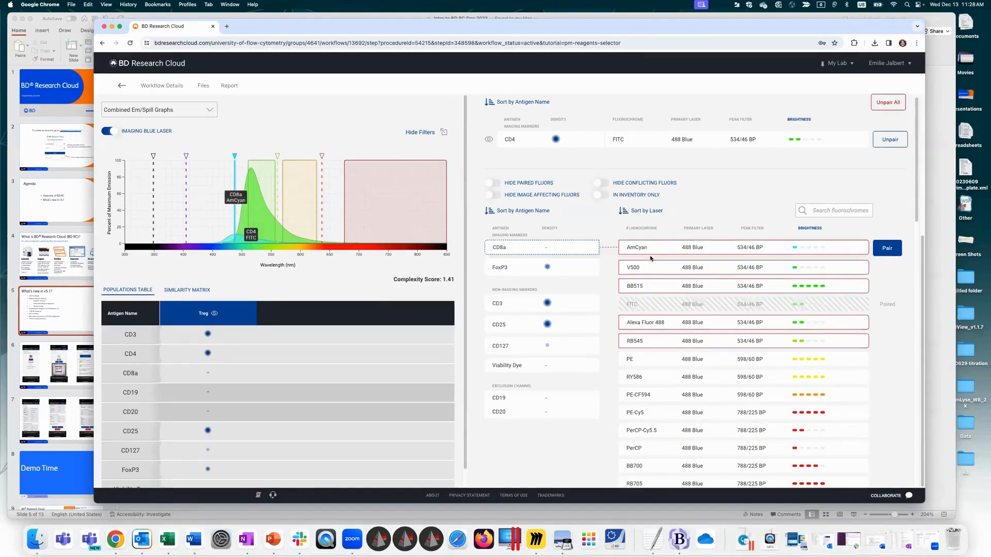
left_click(653, 271)
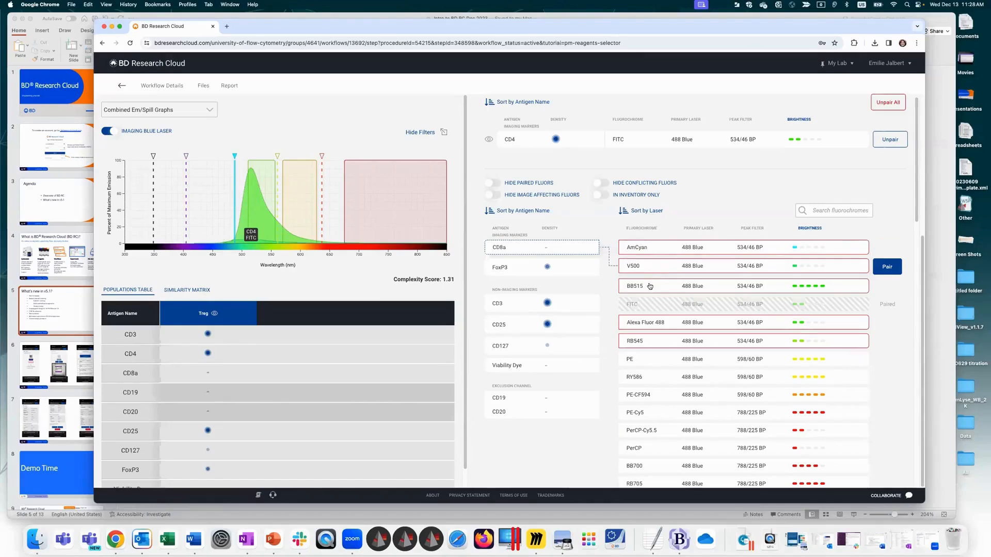
left_click(648, 285)
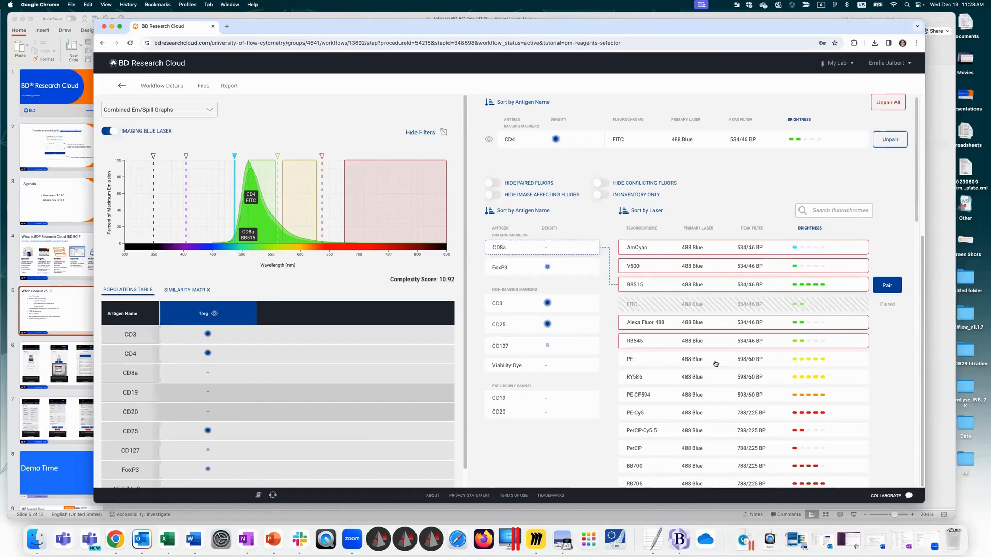
Step: Preview RY586 for CD8a and review the fluorochrome sort options, reversing the laser sort order and restoring it
left_click(718, 377)
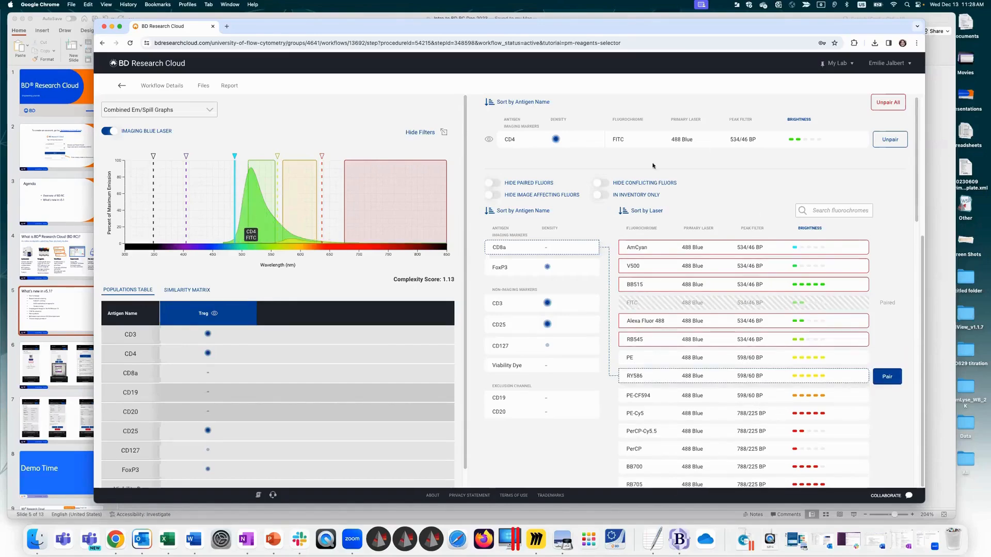
left_click(645, 212)
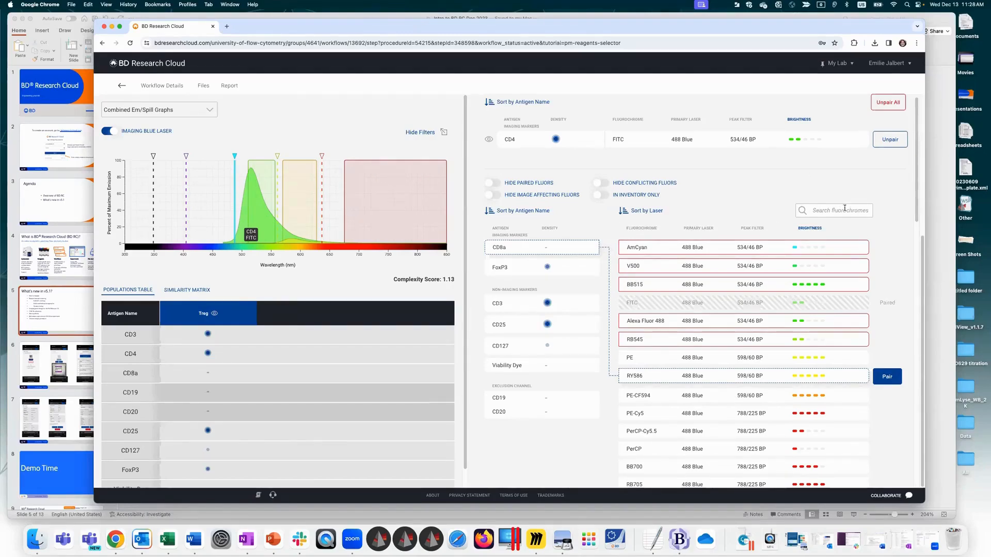
left_click(645, 212)
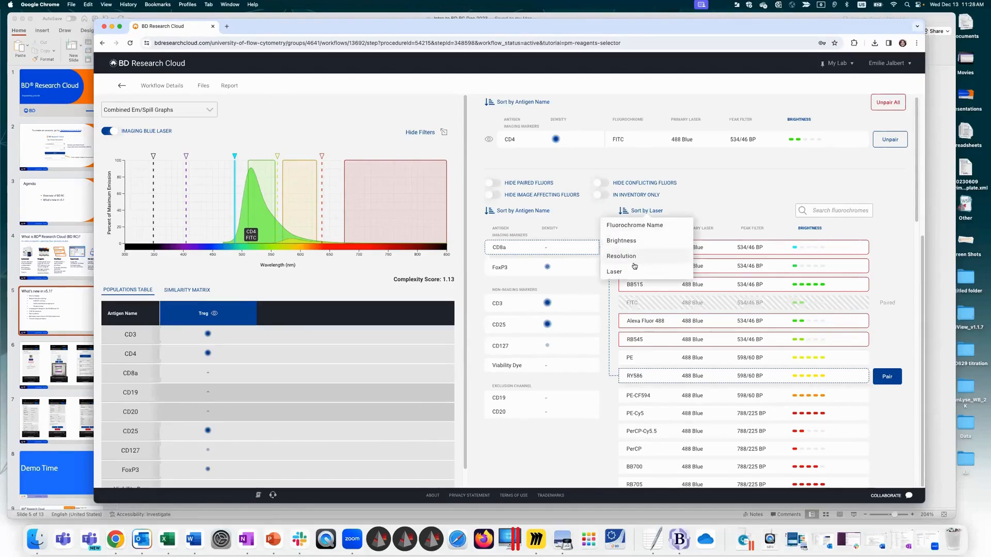
left_click(624, 216)
left_click(625, 213)
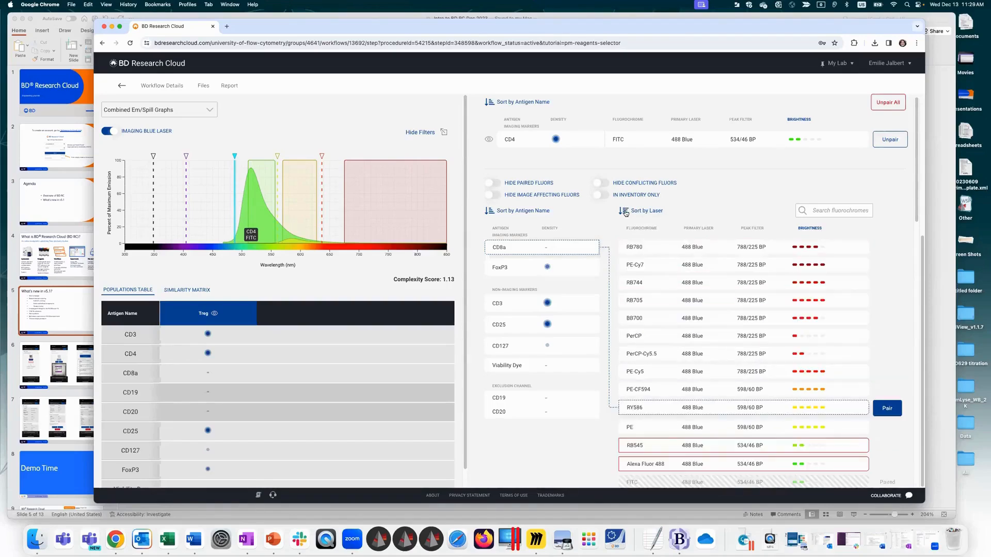
left_click(625, 213)
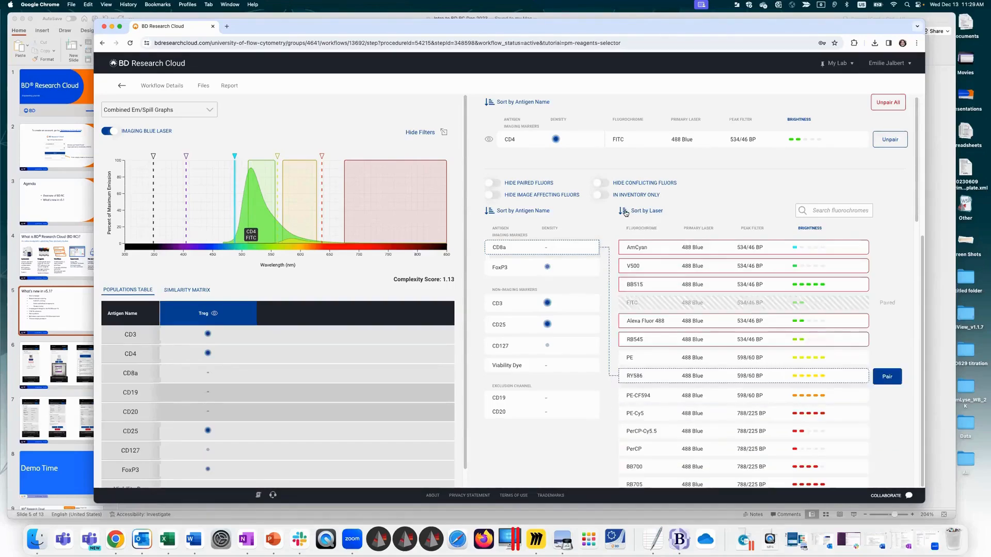
Step: Select PE for CD8a and pair them
left_click(669, 396)
left_click(666, 366)
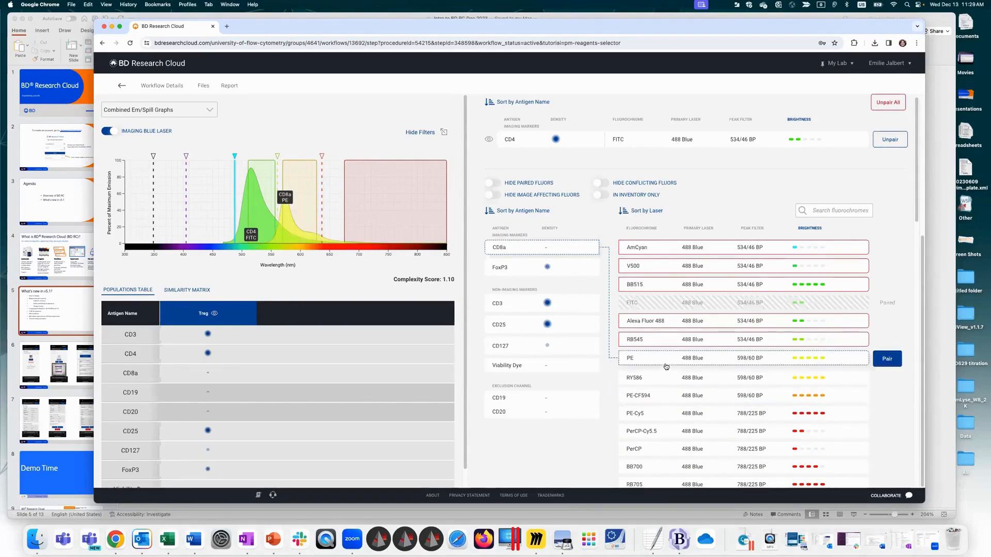
left_click(886, 358)
Step: Compare PerCP-Cy5.5, BB700 and RB705 for FoxP3 and pair FoxP3 with RB705
left_click(554, 274)
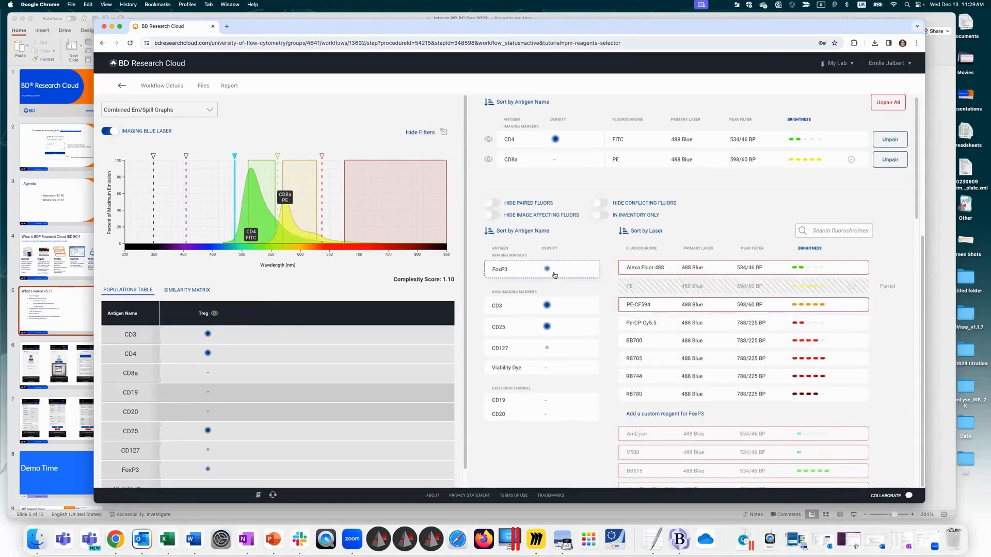
left_click(660, 327)
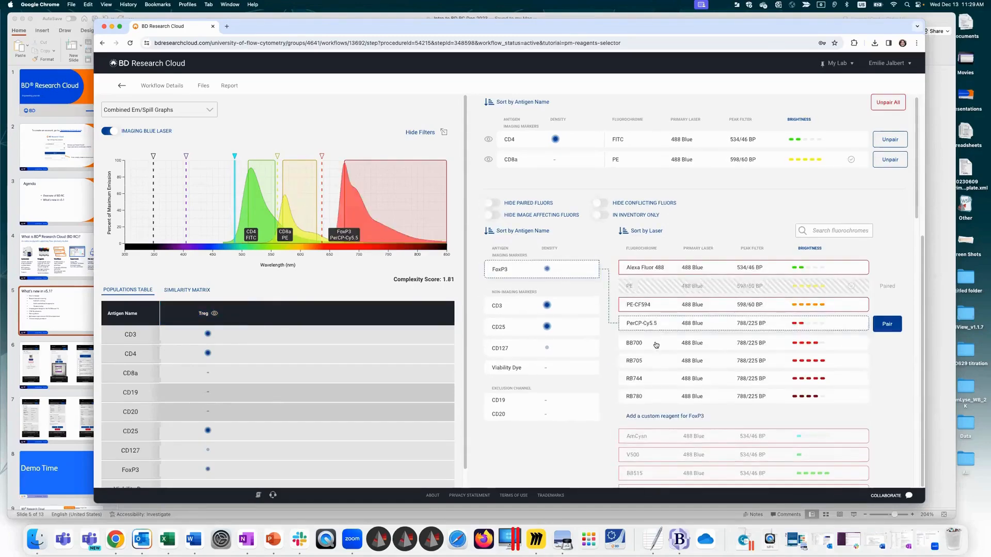
left_click(655, 344)
left_click(655, 365)
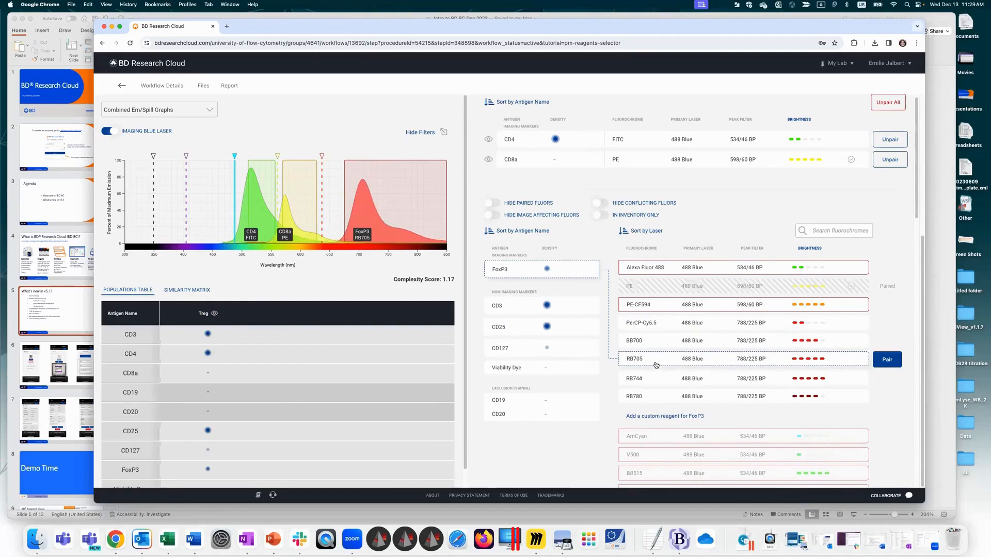
left_click(888, 362)
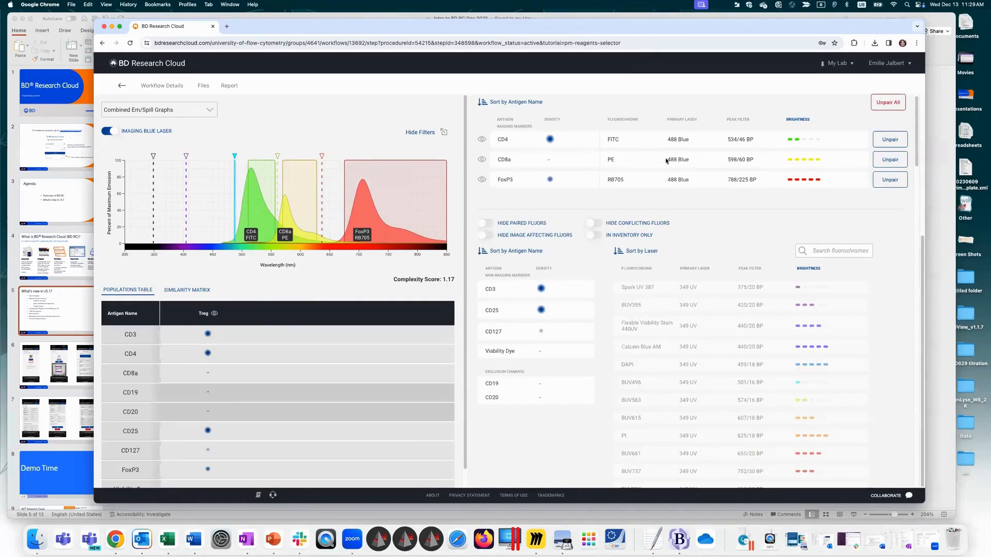
Step: Select the non-imaging marker CD3, check the warning on the blue-laser fluorochrome BB515 and preview its emission
left_click(504, 291)
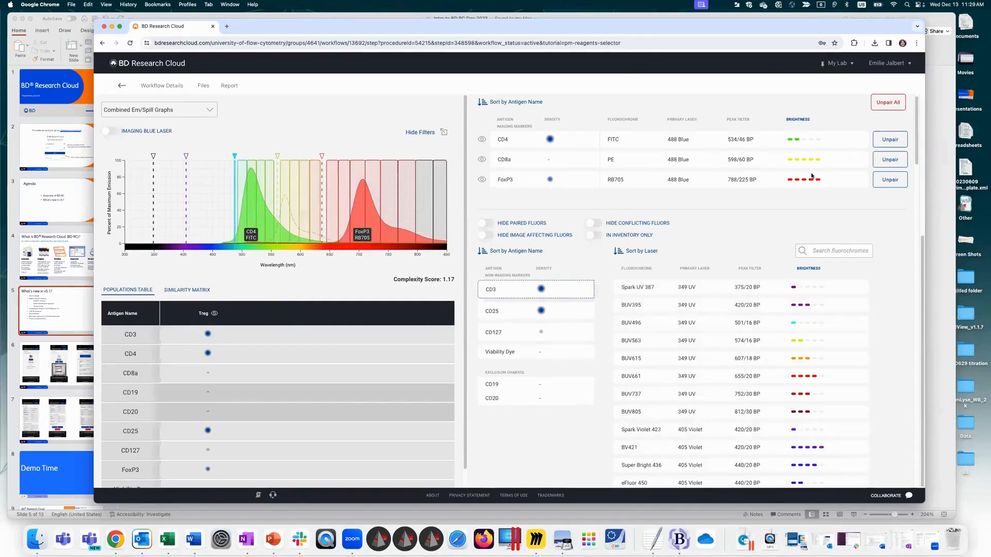
left_click_drag(915, 154, 913, 235)
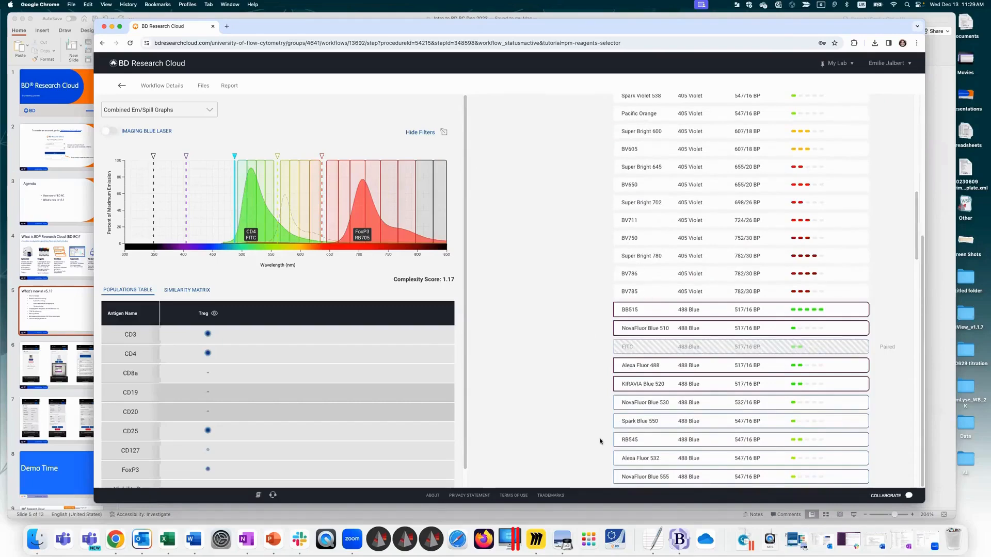
mouse_move(648, 309)
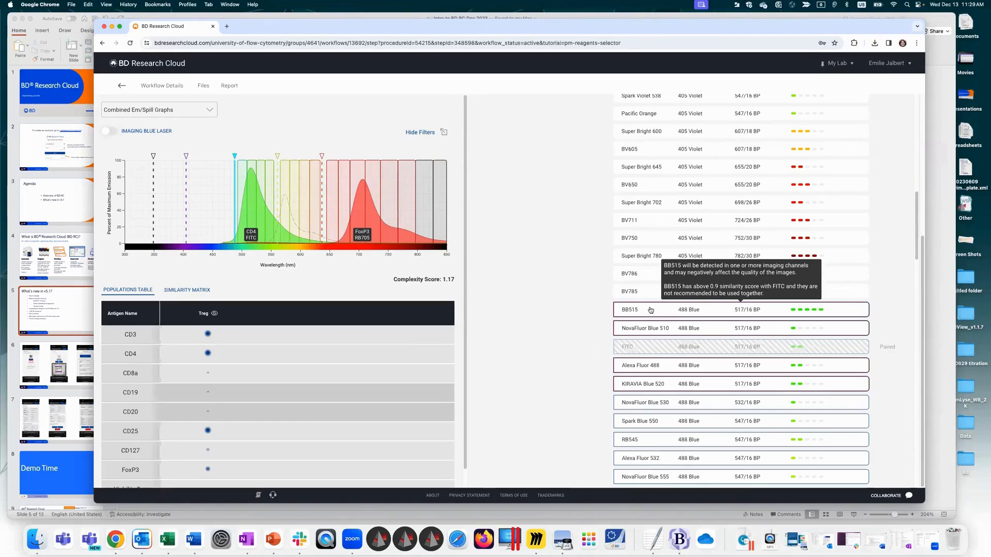
left_click(651, 310)
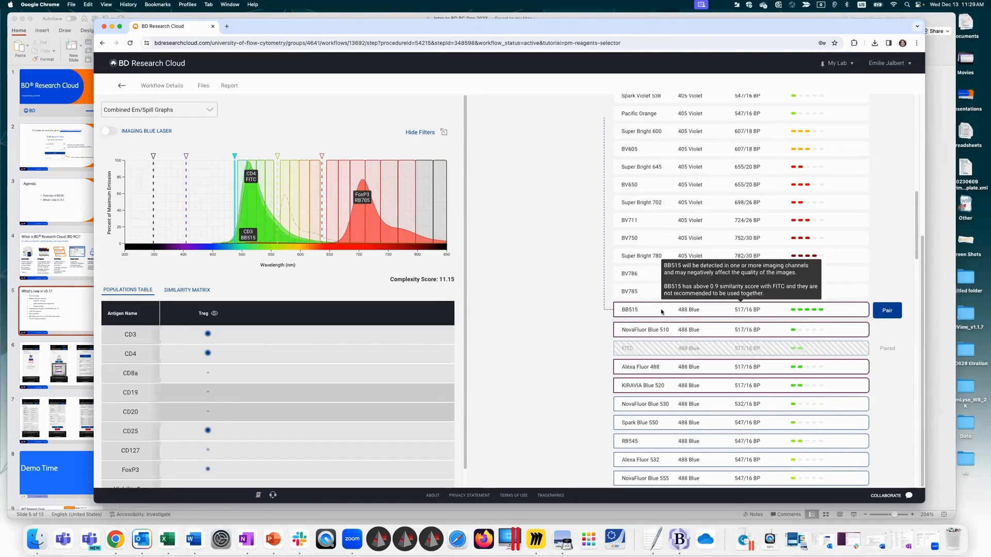
Step: Preview NovaFluor Blue 530, Spark Blue 550 and RB545 for CD3, and view the graph with the imaging blue laser on
left_click(666, 408)
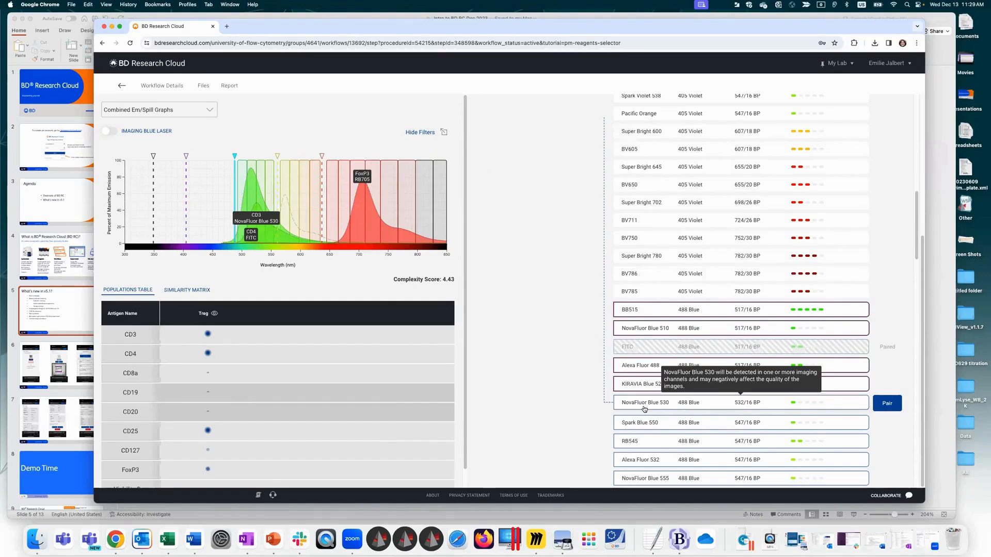
left_click(646, 425)
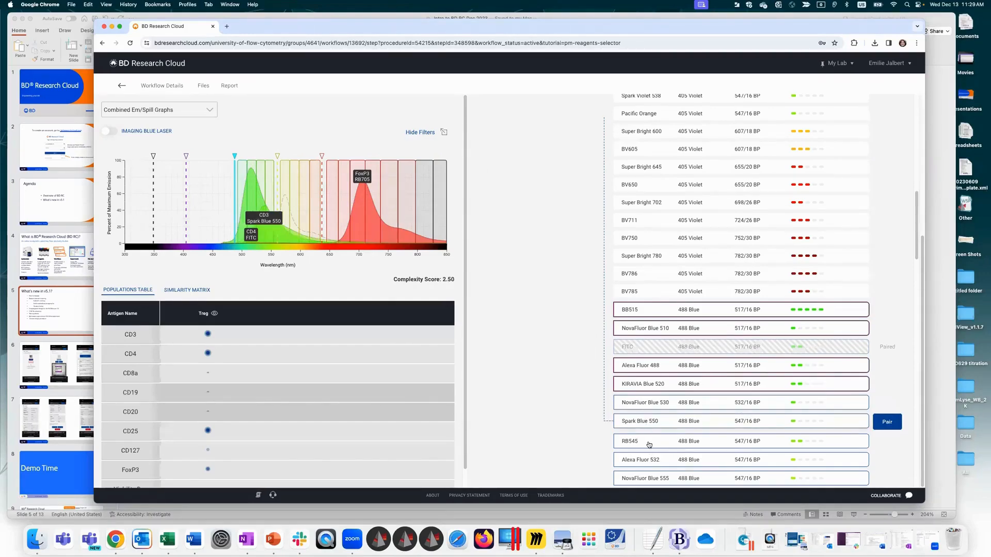
left_click(649, 444)
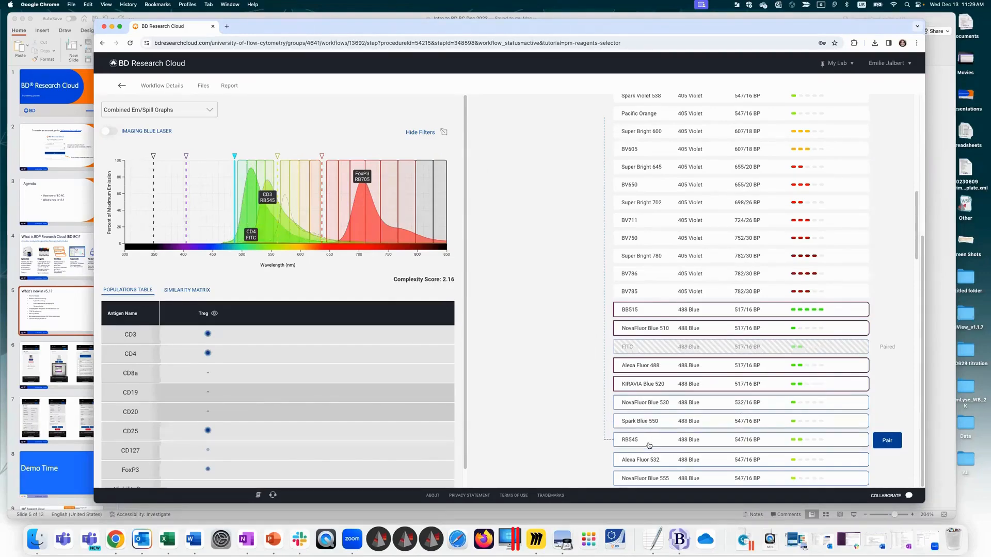
left_click(128, 133)
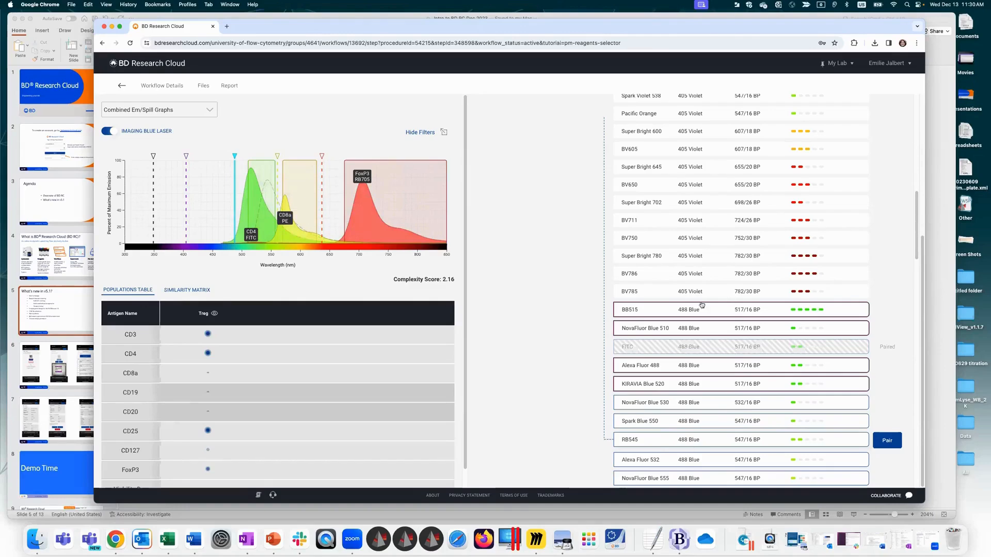
left_click_drag(917, 243, 917, 145)
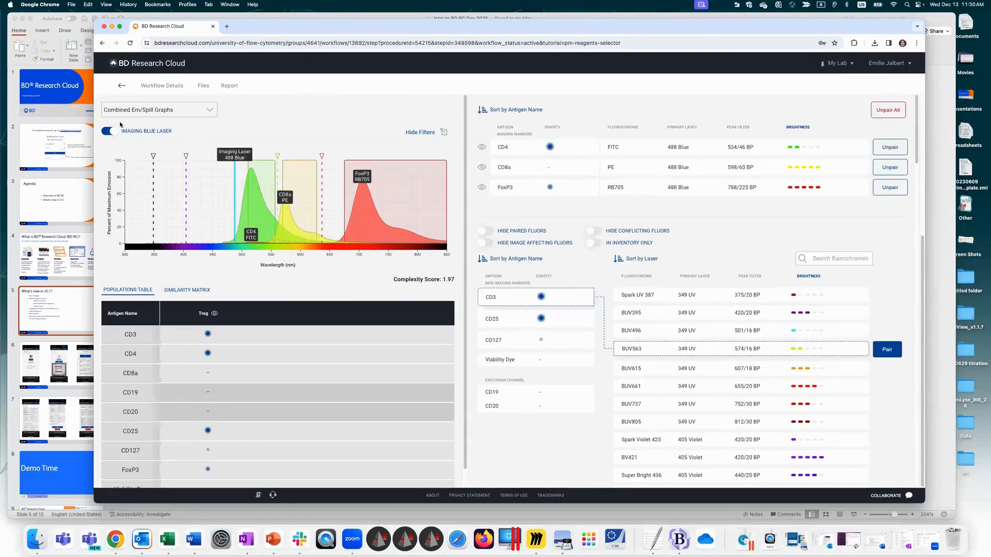
Step: Switch the spectral display to the Spectral Signature Graph and pair CD3 with BUV395
left_click(139, 110)
left_click(135, 155)
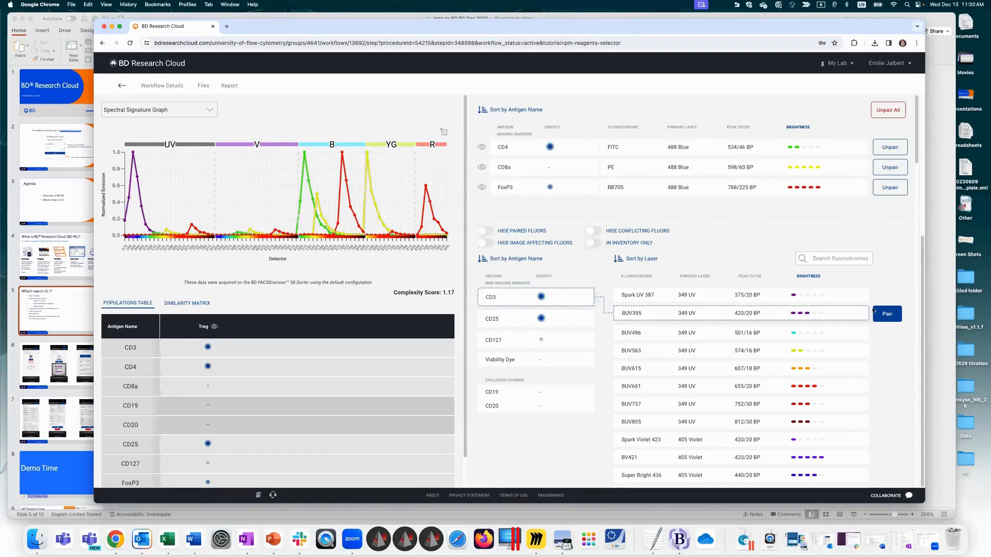
left_click(888, 314)
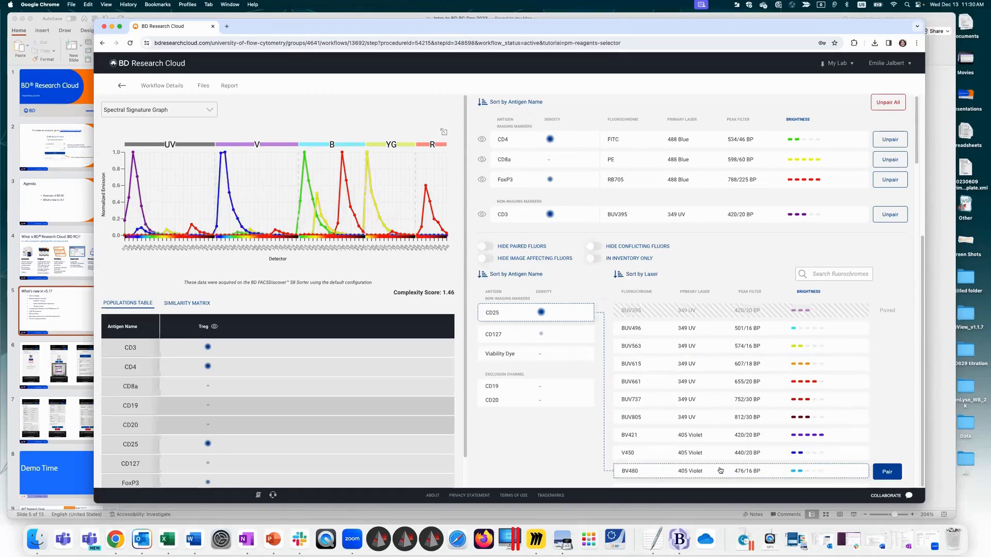
Step: Pair CD25 with BV480 and CD127 with BV711
left_click(887, 472)
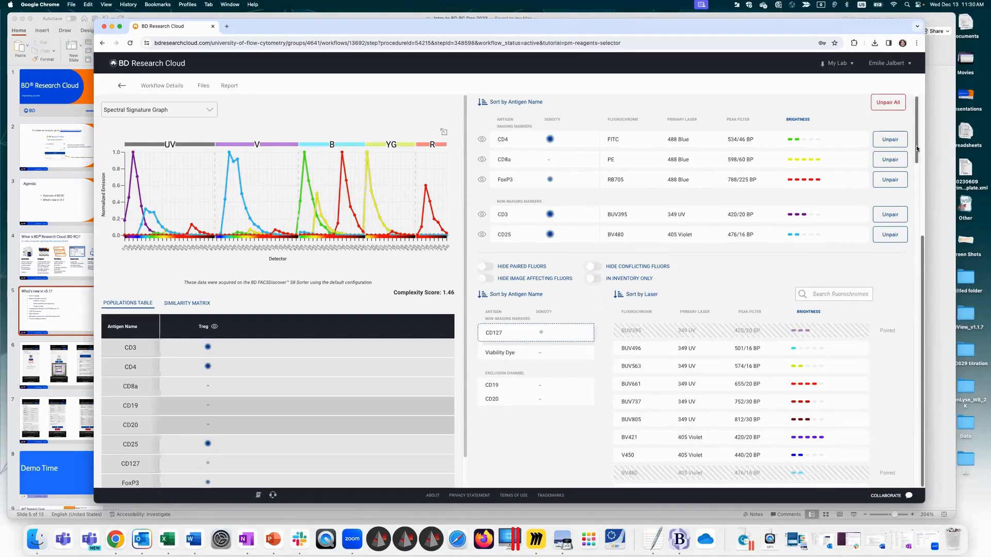
scroll(896, 215, "down", 5)
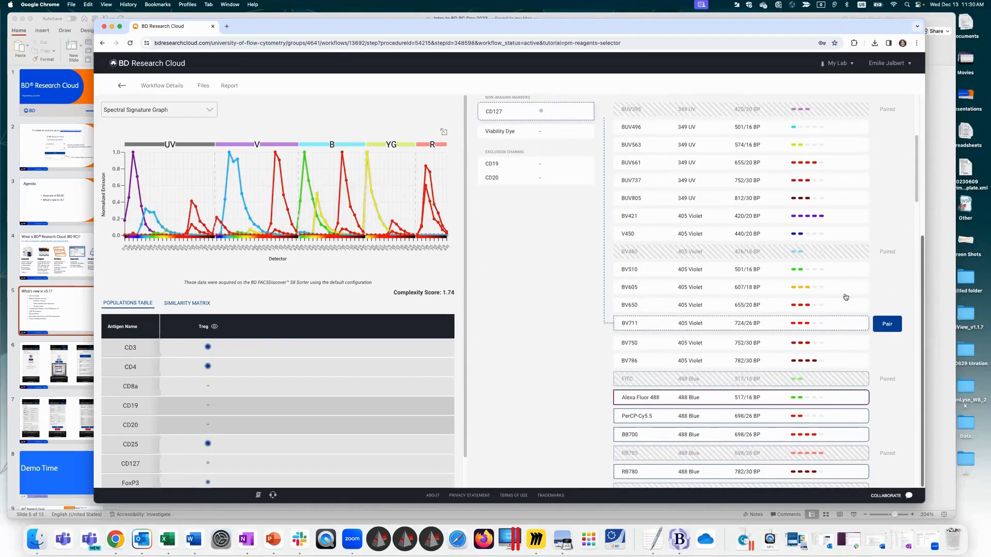
left_click(887, 323)
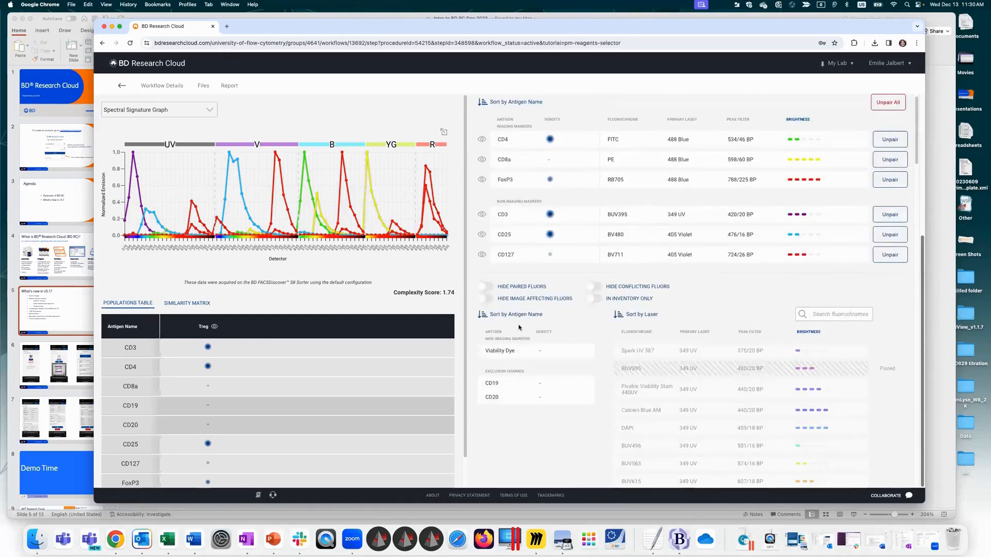
Step: Compare DAPI and Fixable Viability Stain 450 for the Viability Dye and pair it with Fixable Viability Stain 575V
left_click(515, 351)
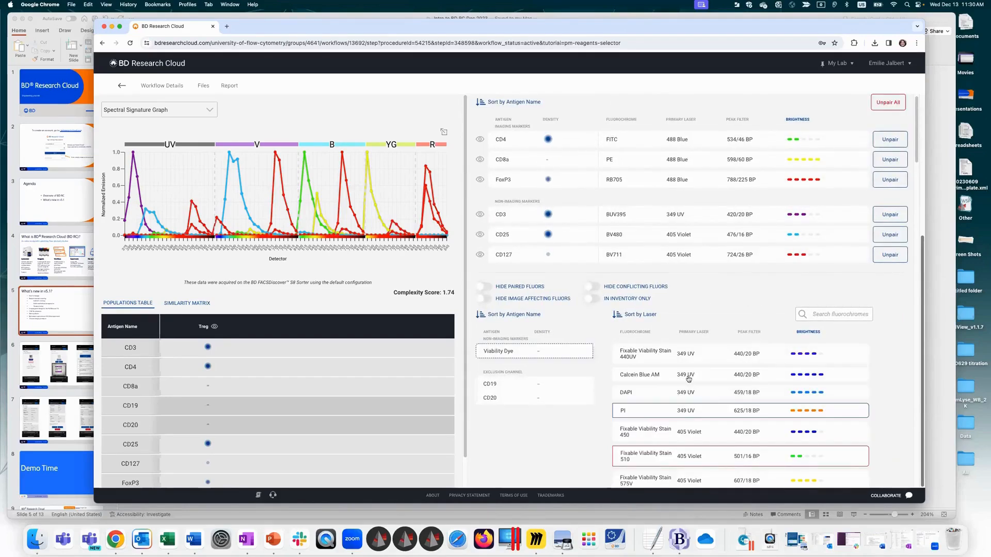
mouse_move(688, 391)
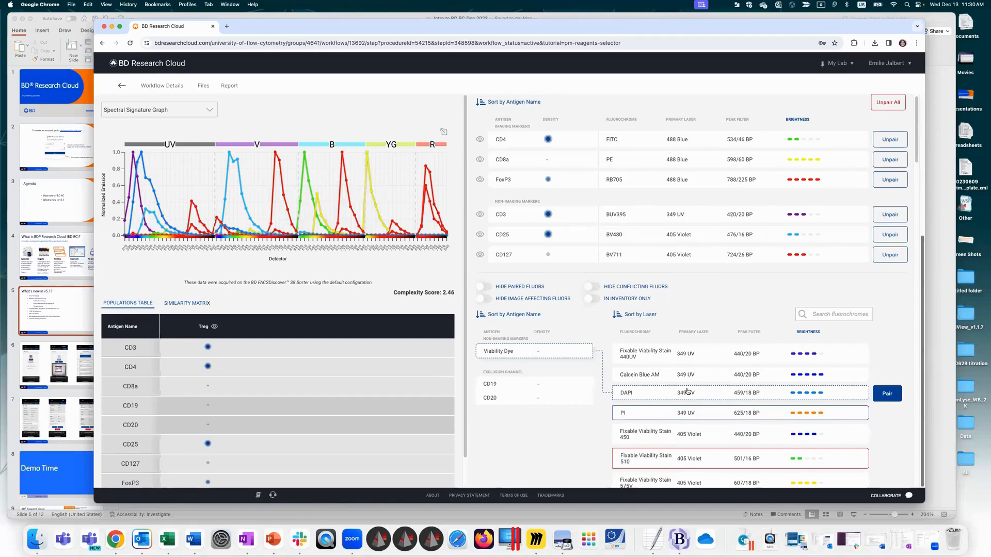
mouse_move(687, 434)
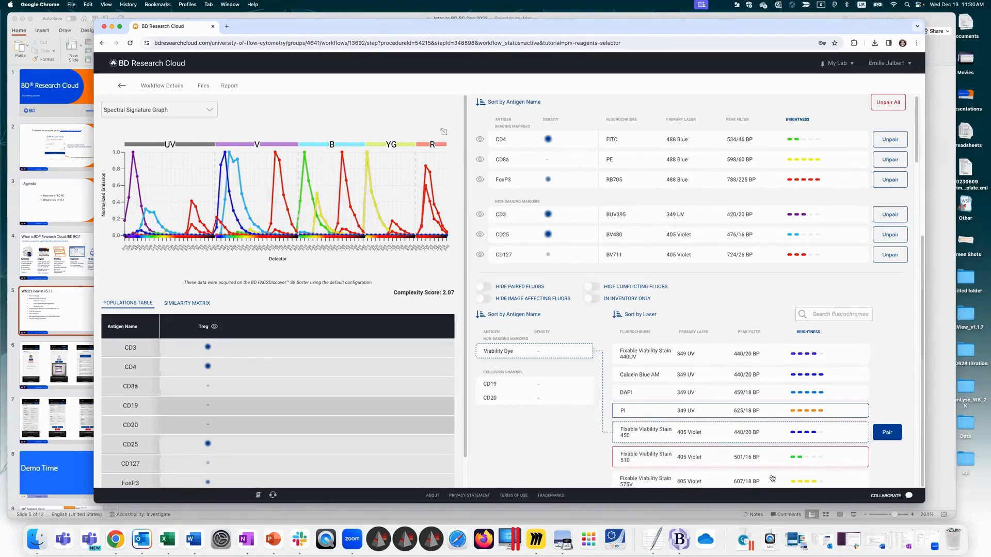
mouse_move(772, 478)
left_click(893, 479)
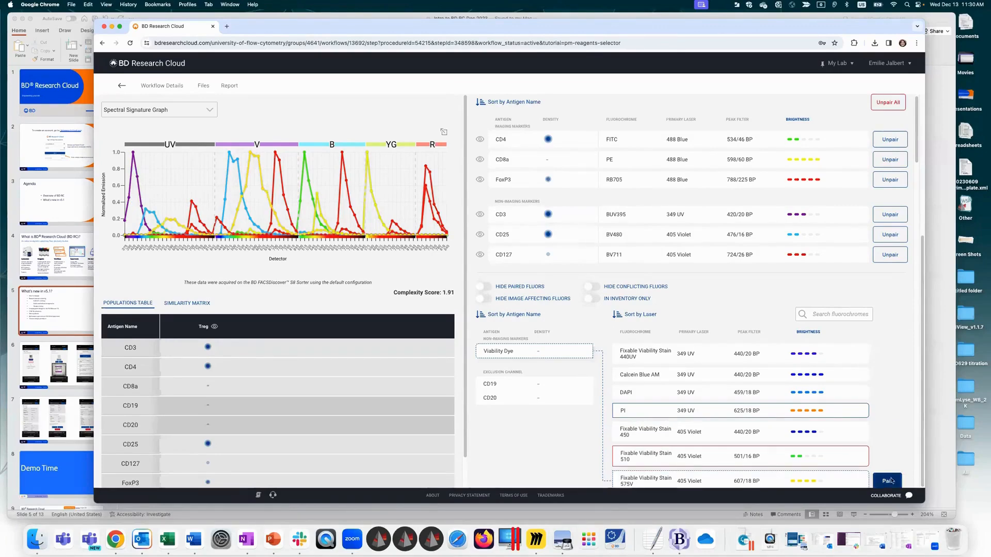
Step: Compare BUV563 and BUV615 for the CD19/CD20 exclusion channel and pair the channel with BUV615
left_click(507, 403)
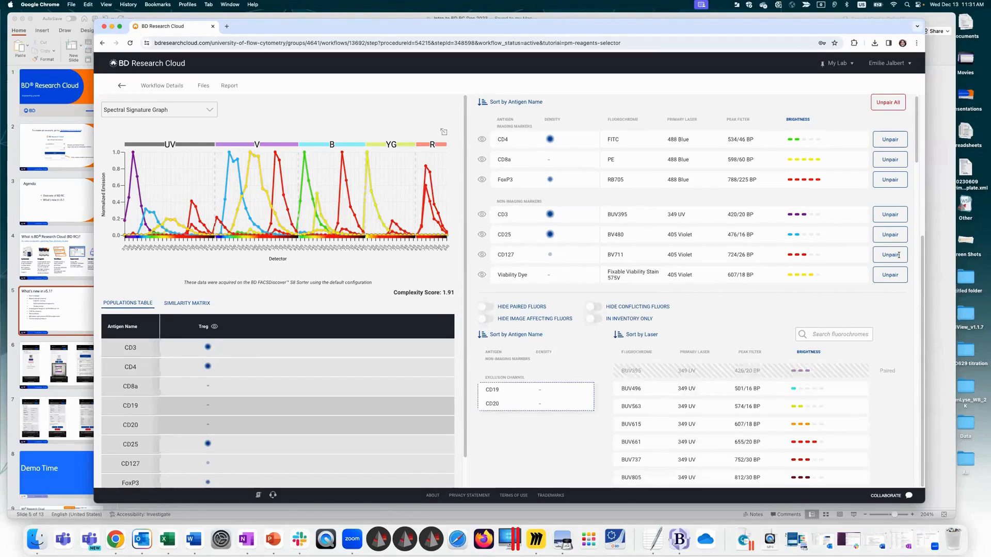
left_click_drag(917, 149, 917, 150)
scroll(917, 150, "down", 10)
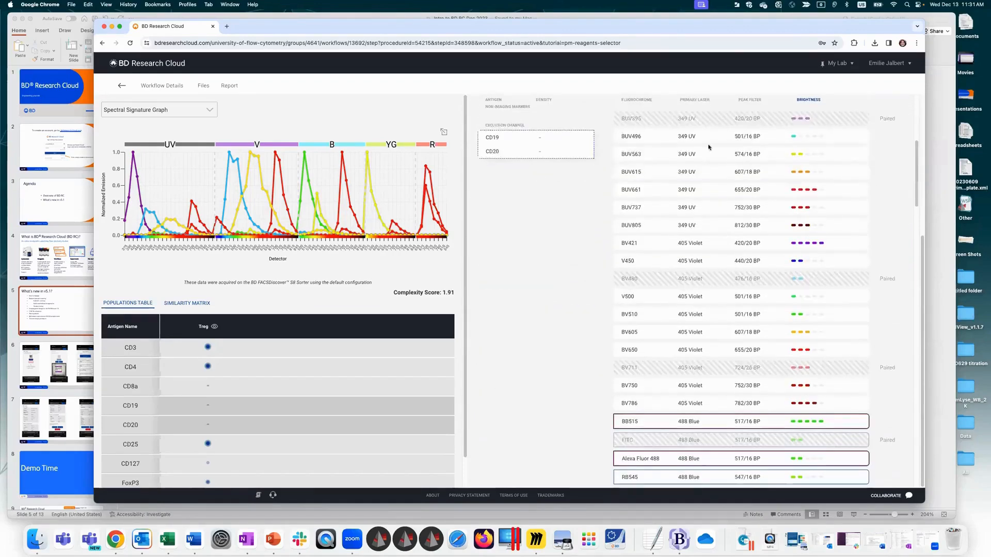
left_click(694, 161)
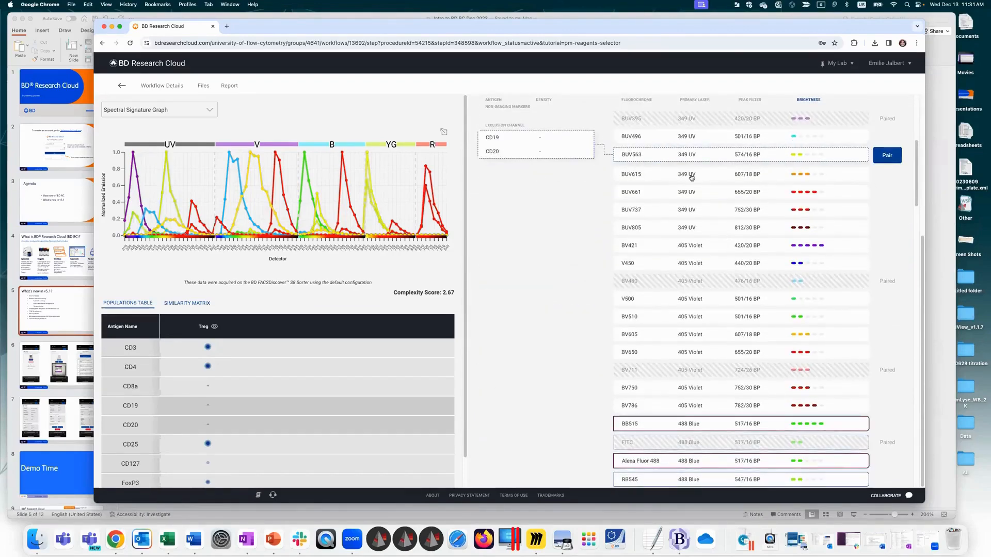
left_click(691, 177)
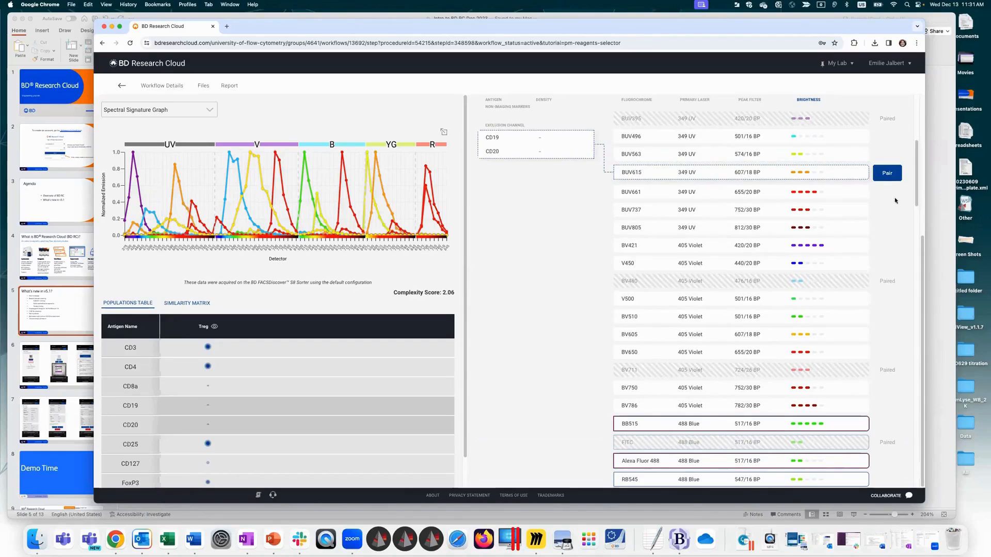
left_click(886, 174)
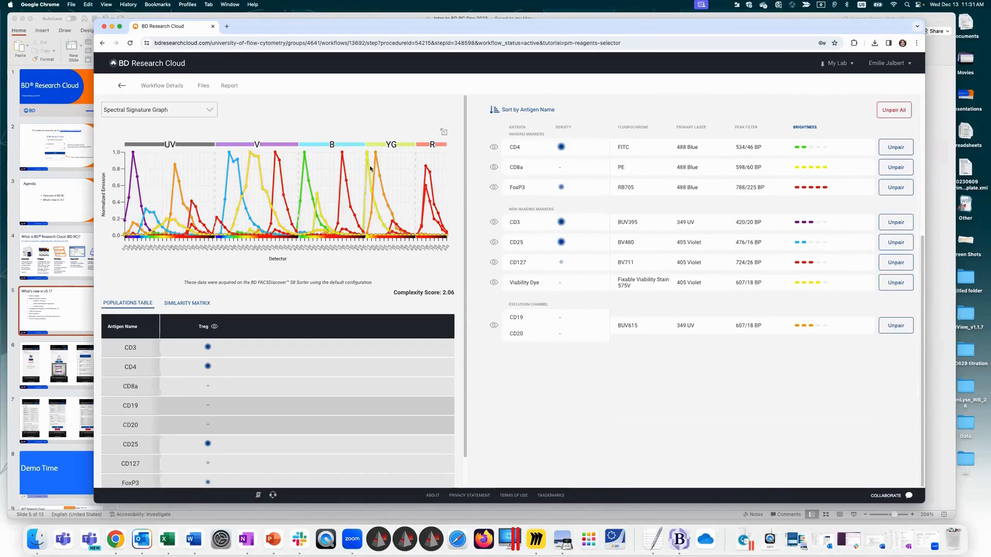
Step: Return the spectral display to the Combined Em/Spill Graphs for the fully paired panel
left_click(159, 113)
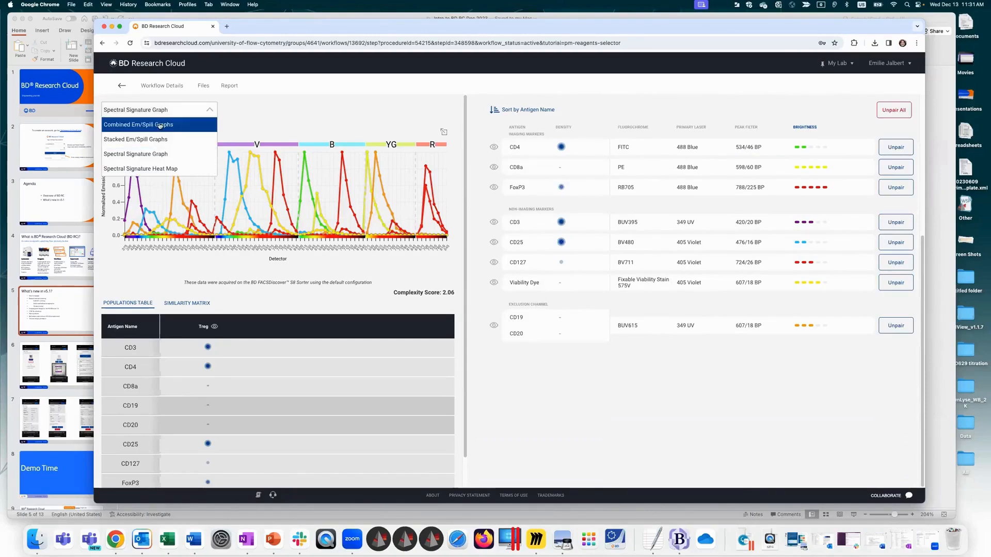
left_click(160, 126)
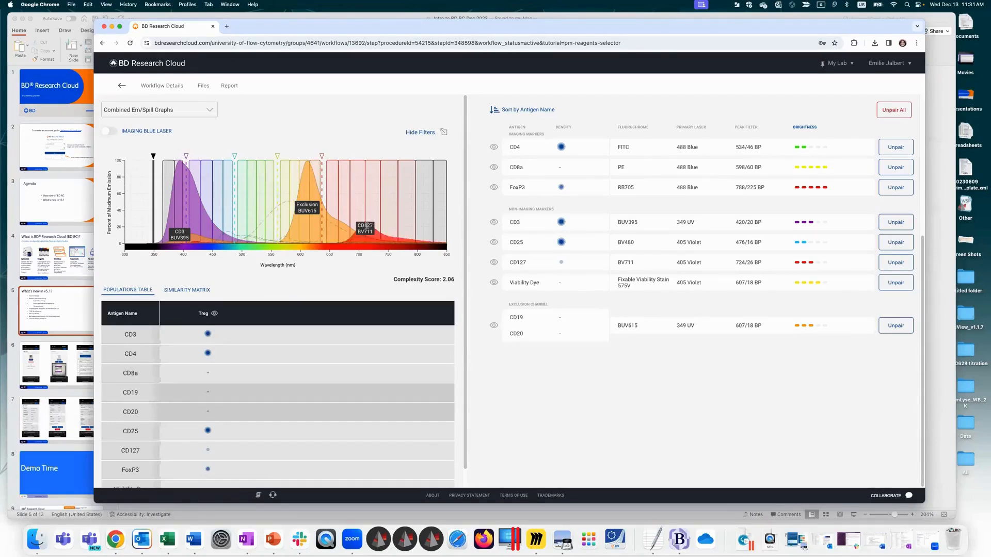
Step: Examine the combined emission graph under the 405 Violet, 488 Blue, 561 Yellow-Green and red laser excitation in turn
left_click(185, 156)
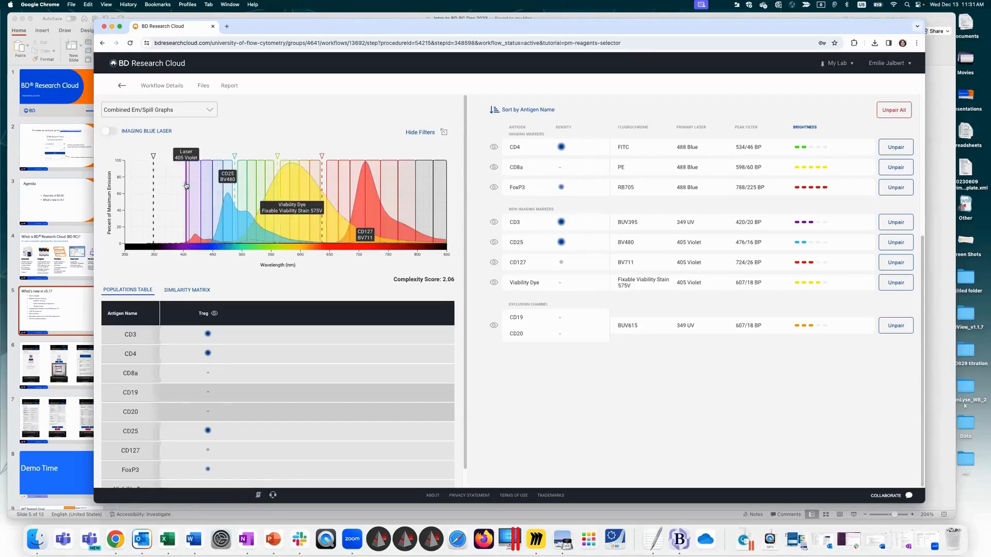
left_click(235, 194)
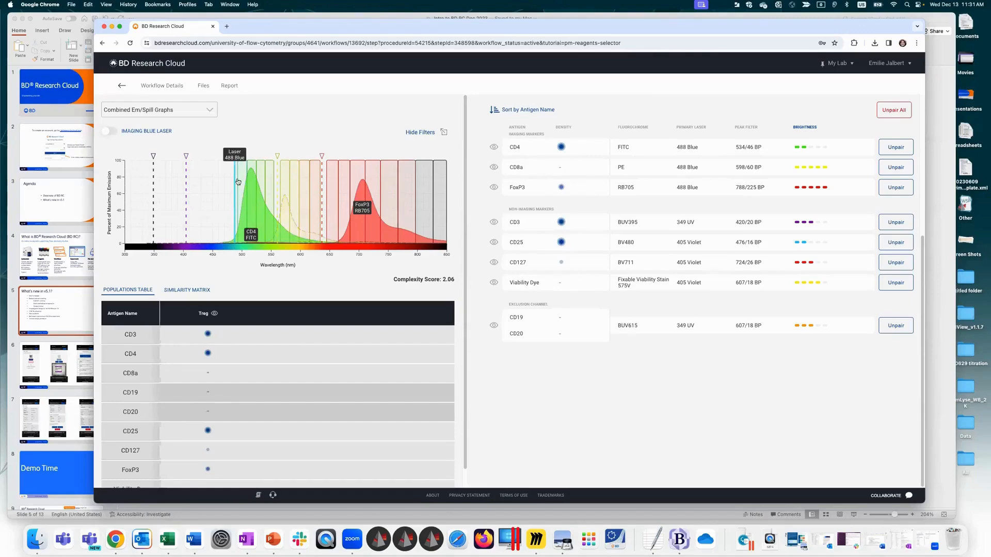
left_click(278, 189)
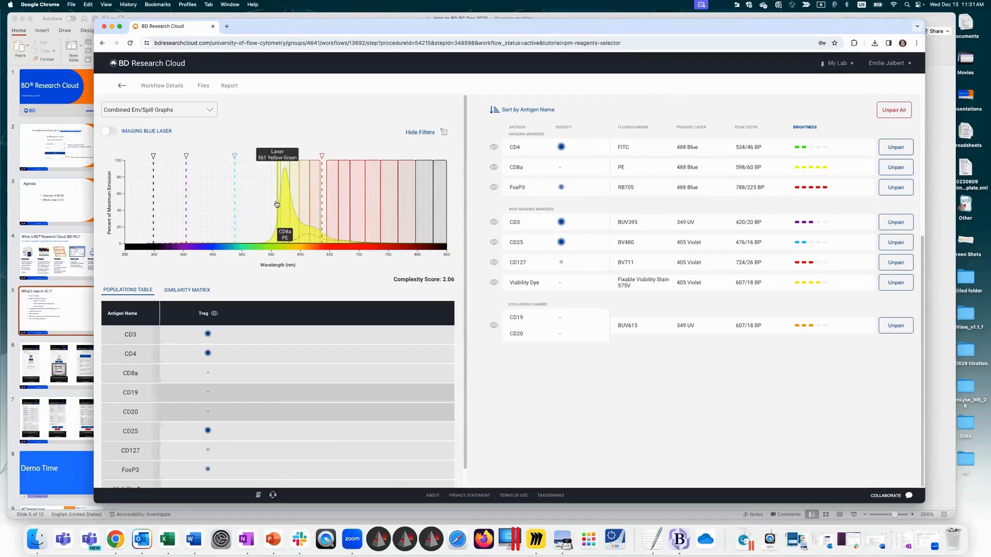
left_click(323, 201)
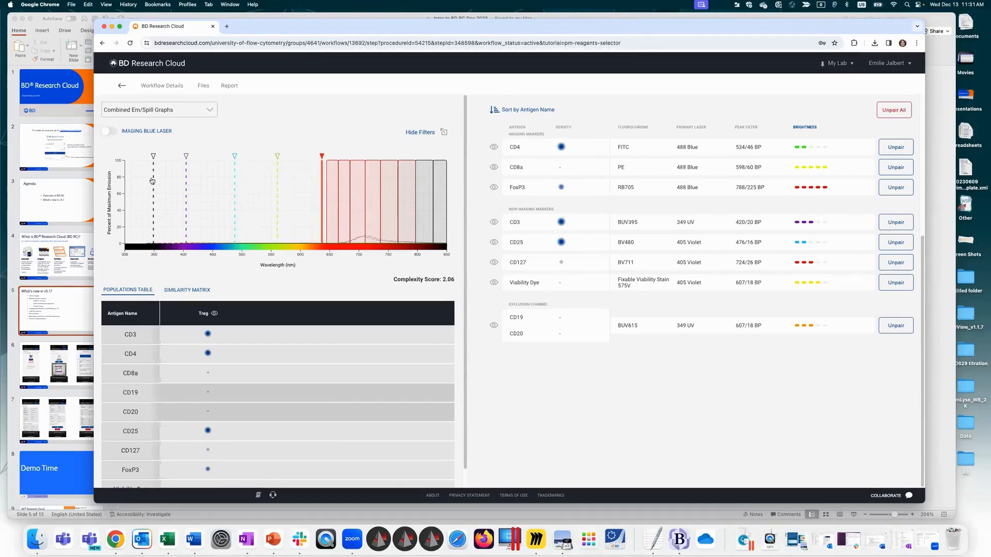
Step: Switch the spectral display to Stacked Em/Spill Graphs and look over the graphs for each laser
left_click(129, 115)
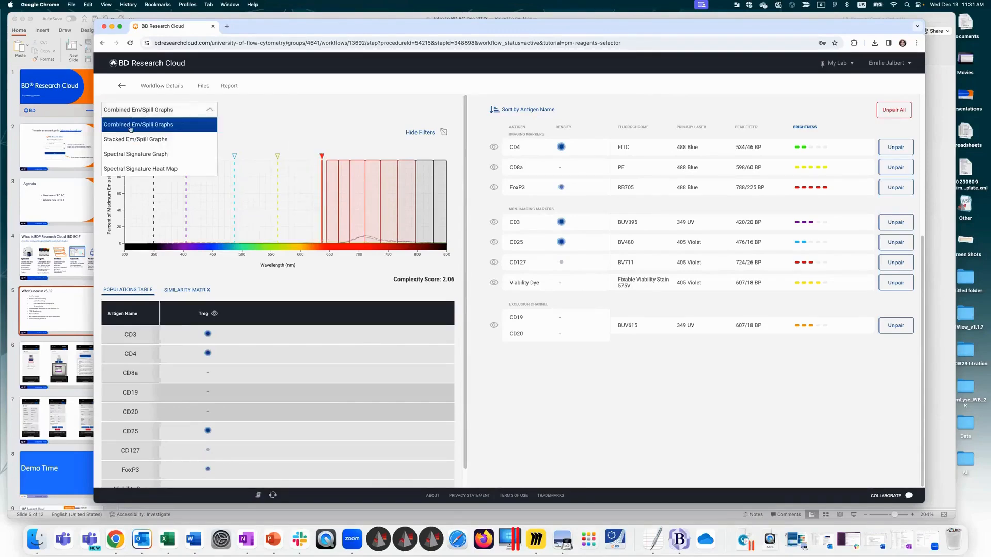
left_click(130, 138)
scroll(454, 287, "down", 10)
scroll(414, 167, "up", 10)
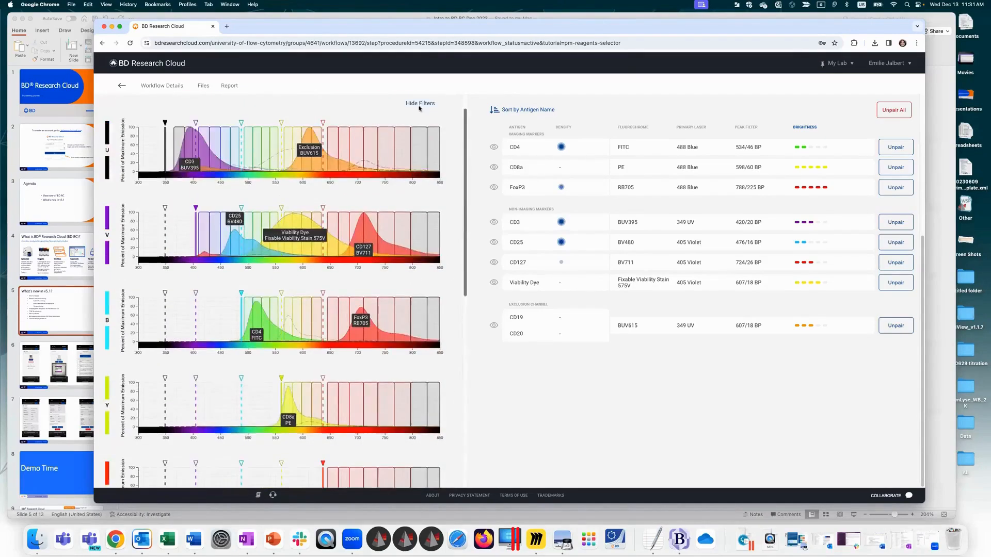
Step: Hide the spectra of CD4, CD8a, FoxP3, CD3, CD25 and CD127, and show CD25, CD3 and FoxP3 again
left_click(494, 148)
left_click(494, 167)
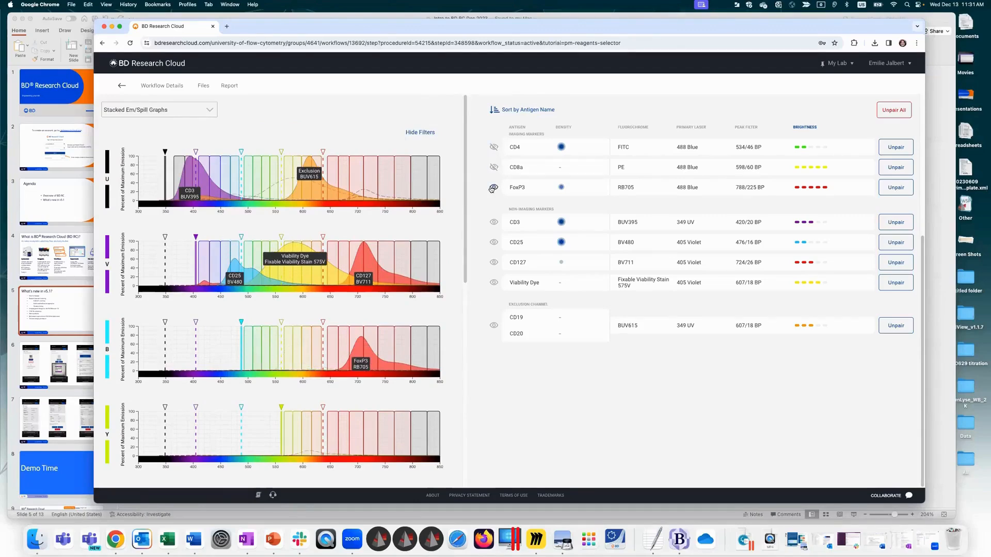
left_click(494, 187)
left_click(494, 222)
left_click(494, 242)
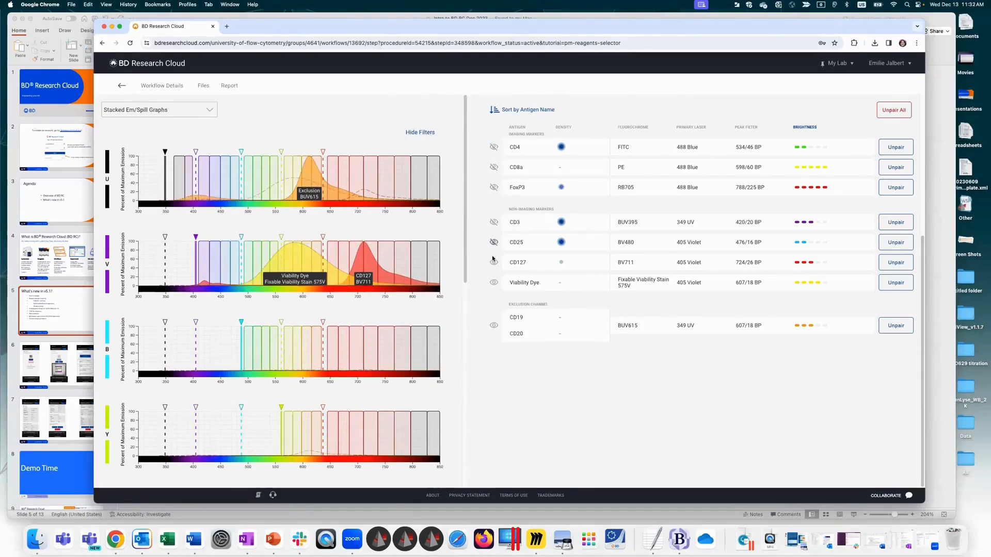
left_click(494, 262)
left_click(494, 242)
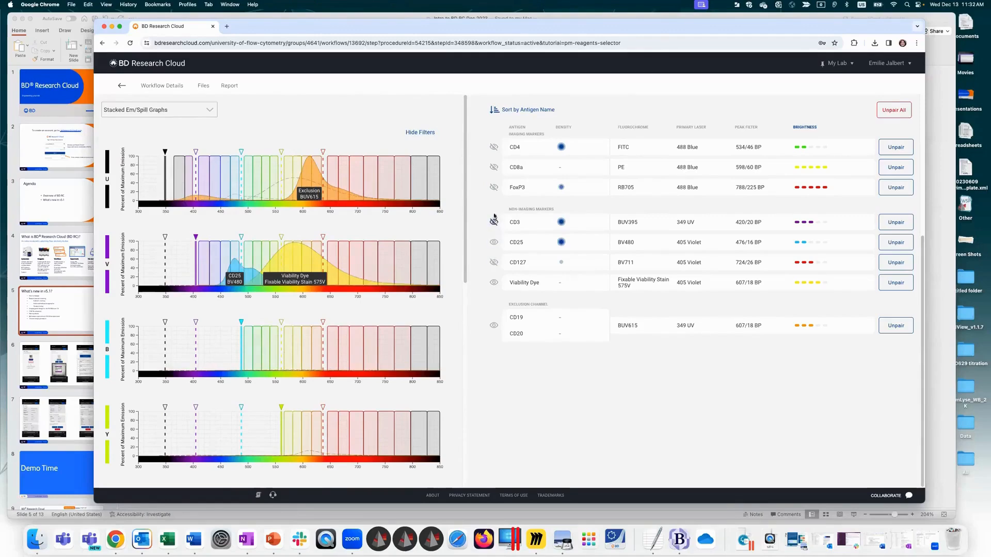
left_click(494, 222)
left_click(494, 188)
Step: Limit the stacked graphs to the markers of the Treg population and examine their spectra across the lasers
scroll(467, 223, "down", 5)
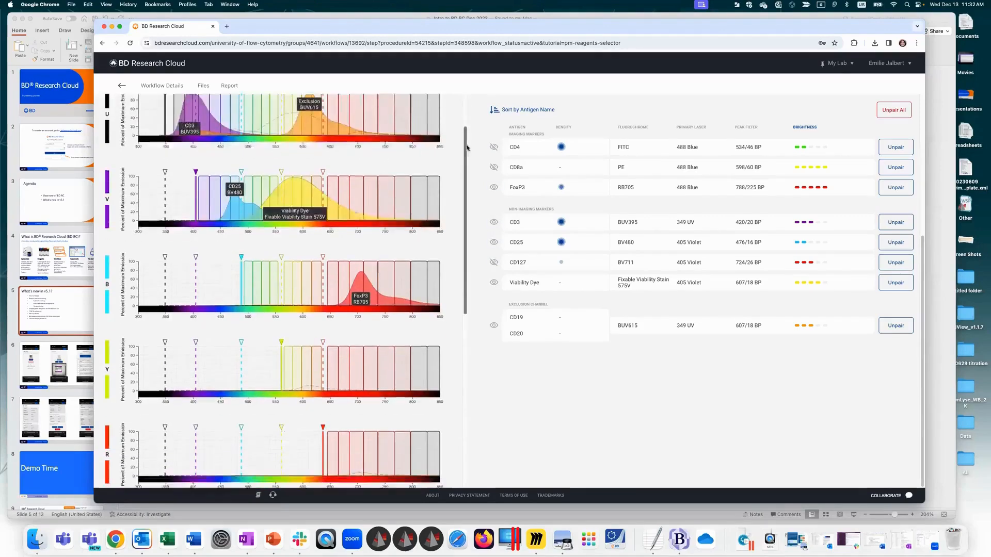
scroll(470, 223, "down", 5)
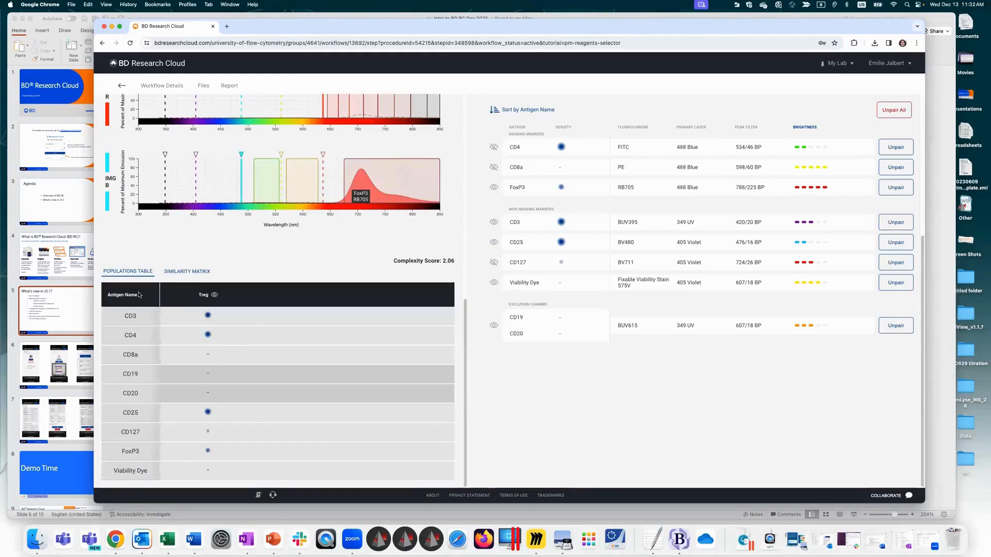
left_click(214, 295)
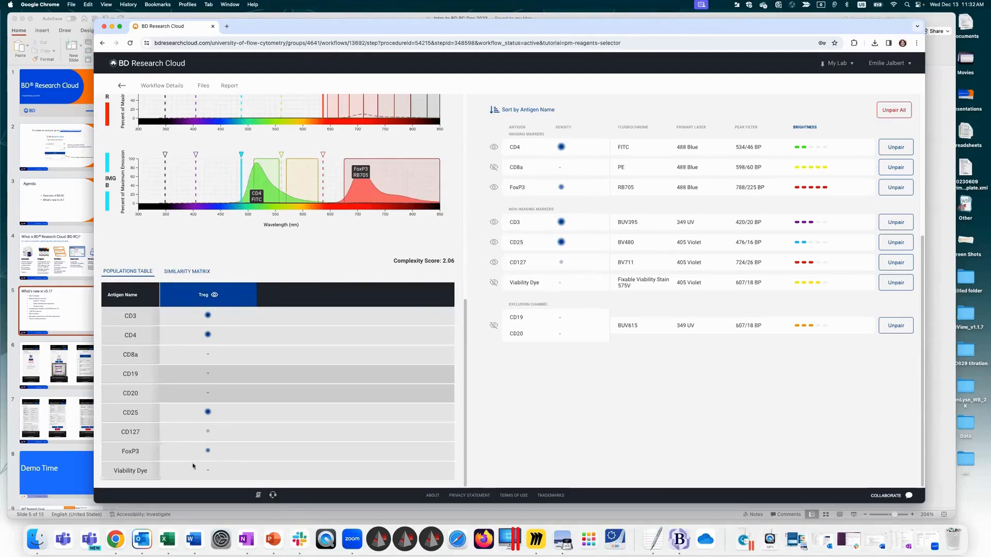
left_click_drag(460, 405, 449, 182)
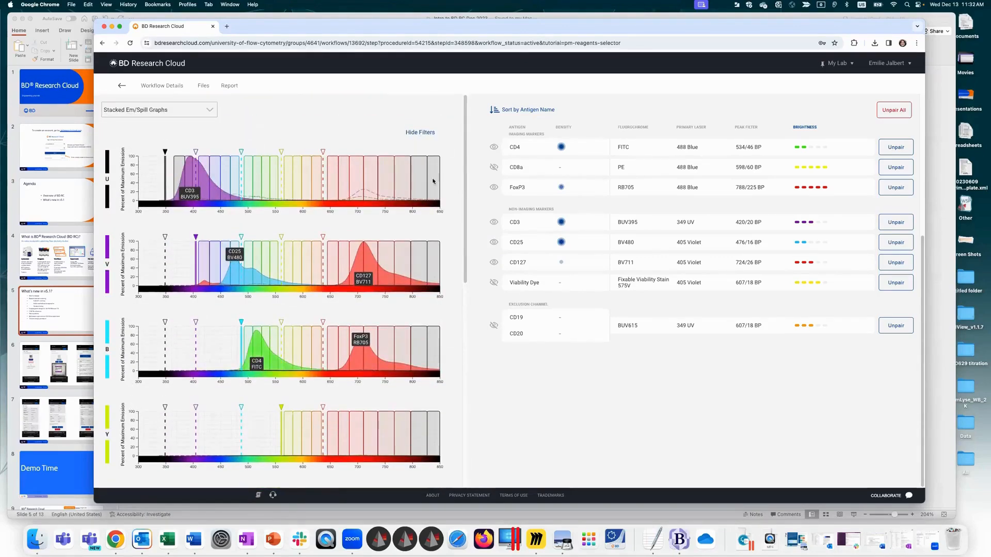
left_click_drag(464, 137, 464, 376)
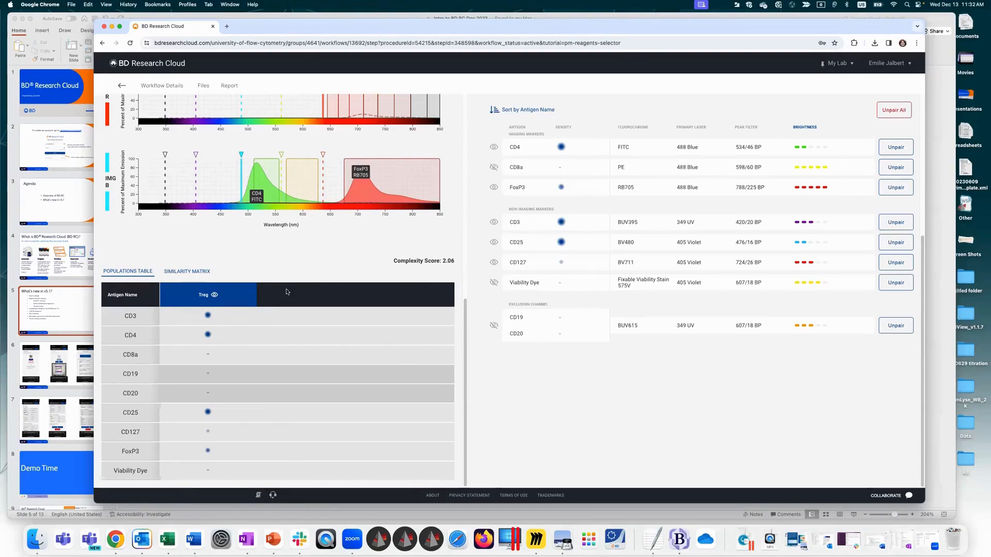
scroll(469, 359, "up", 3)
scroll(475, 234, "up", 5)
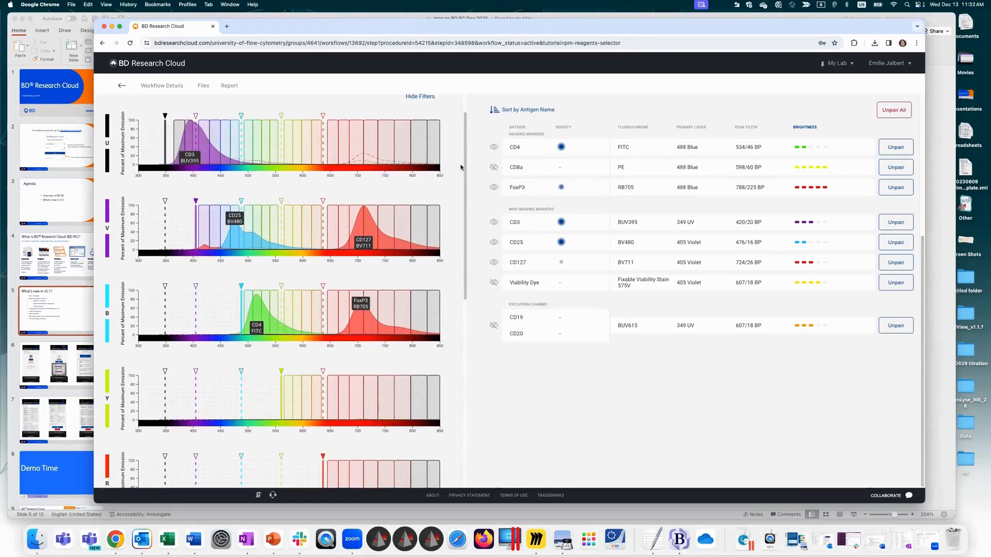
scroll(461, 166, "down", 10)
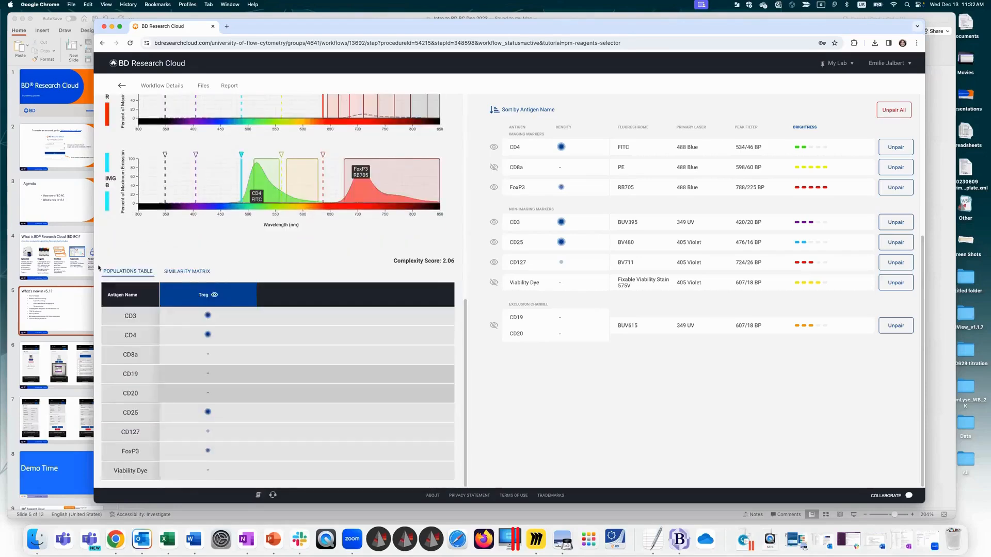
Step: Display the Similarity Matrix and unpair BUV615 from the CD19/CD20 exclusion channel
left_click(180, 272)
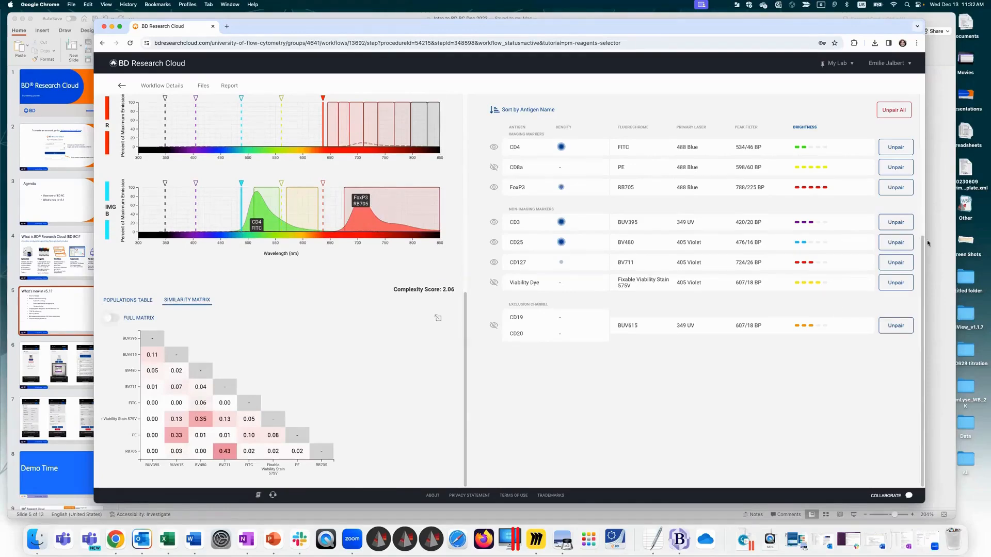
scroll(913, 258, "up", 2)
left_click(891, 356)
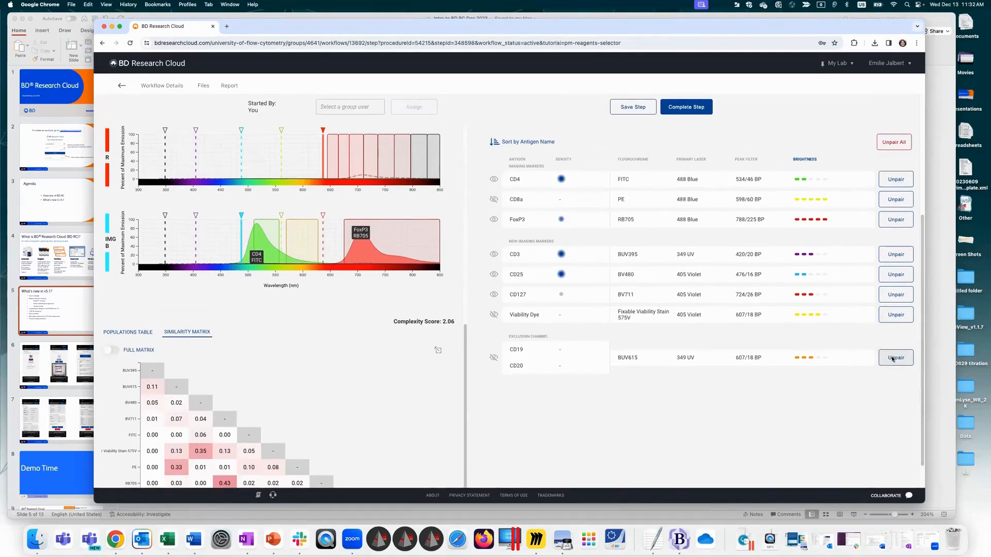
Step: Compare complexity scores for CD19/CD20 with BUV496, V500, BV510, BV605, BV650, V450, BV421 and BUV805 as candidates
scroll(916, 180, "down", 3)
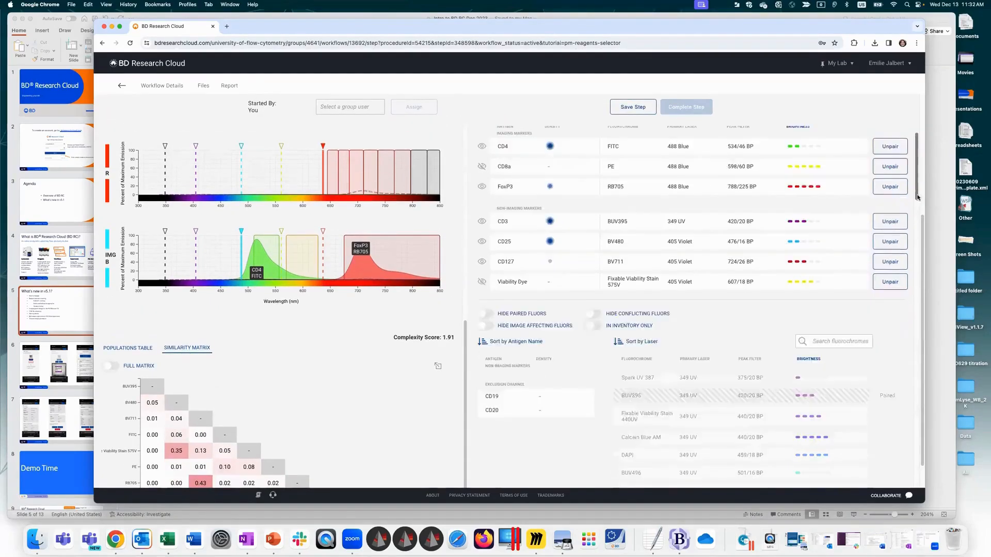
left_click(651, 336)
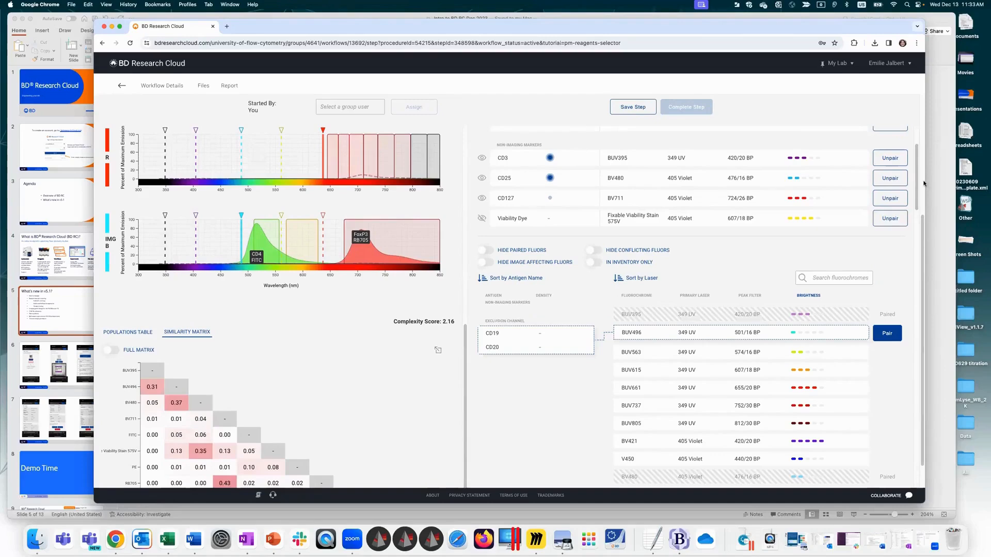
scroll(916, 350, "down", 10)
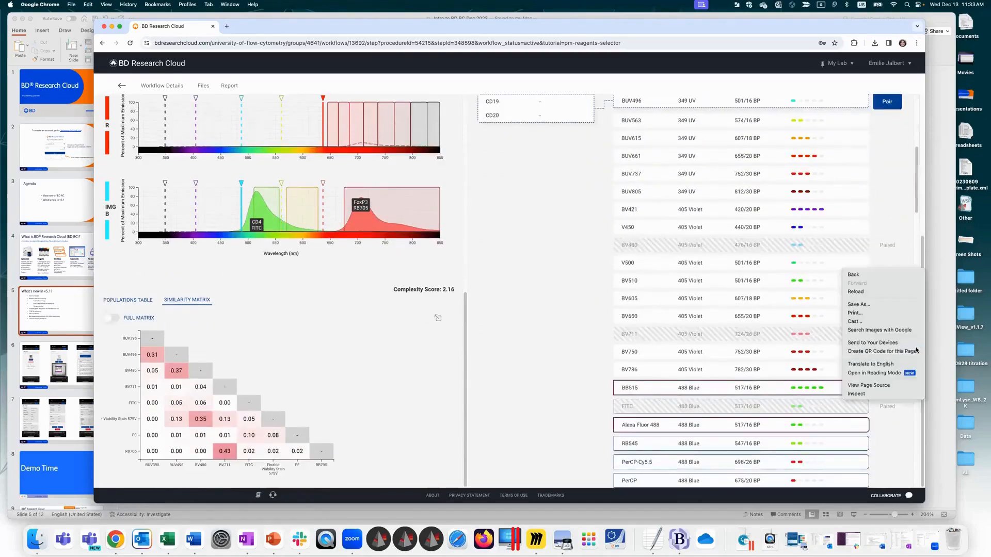
left_click(661, 263)
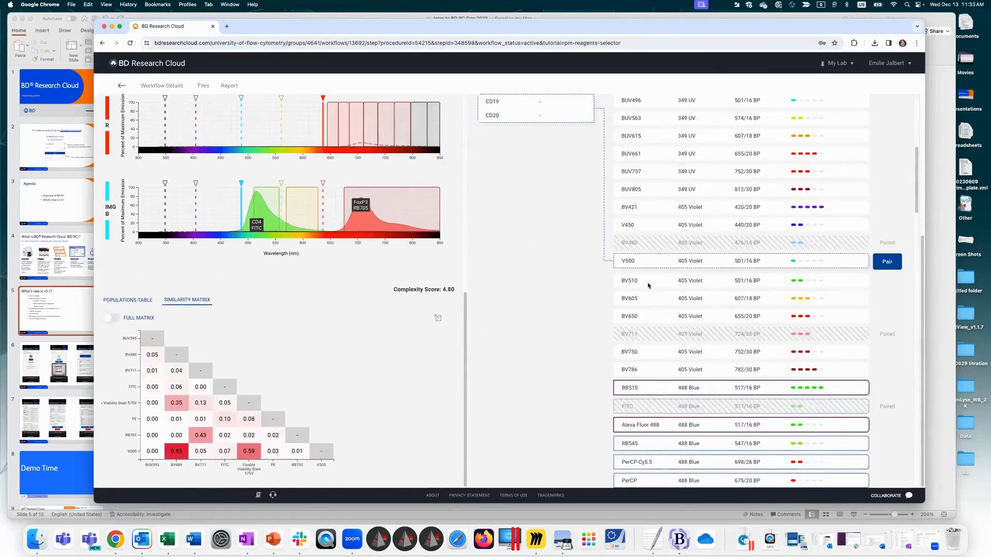
left_click(648, 284)
left_click(644, 300)
left_click(635, 316)
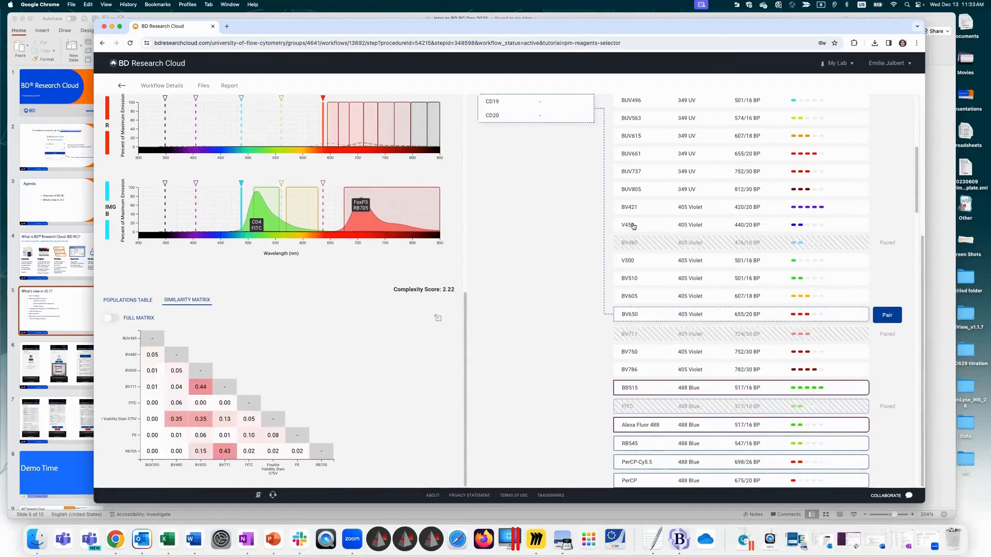
left_click(628, 226)
left_click(627, 206)
left_click(626, 189)
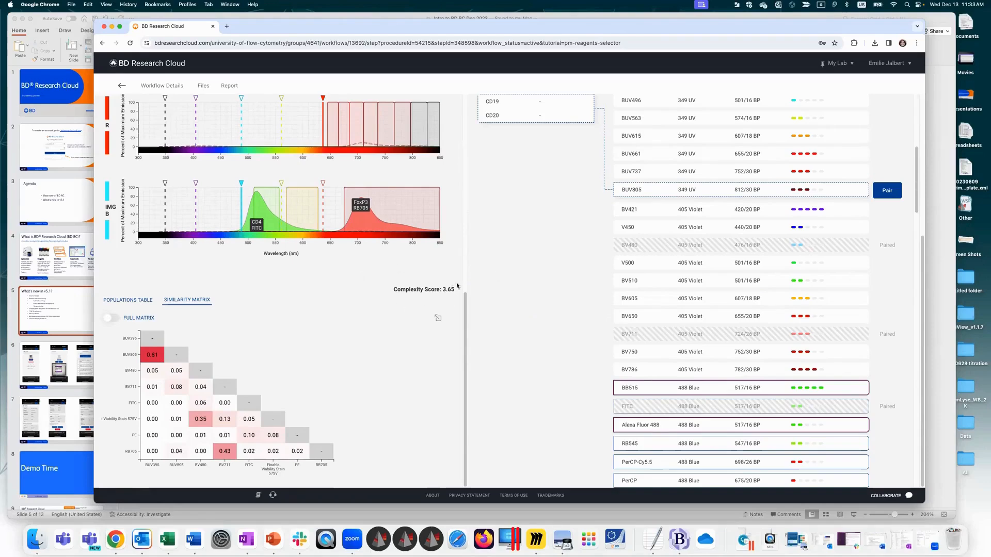
Step: Look through the remaining fluorochrome candidates for the CD19/CD20 exclusion channel
key("ctrl+Up")
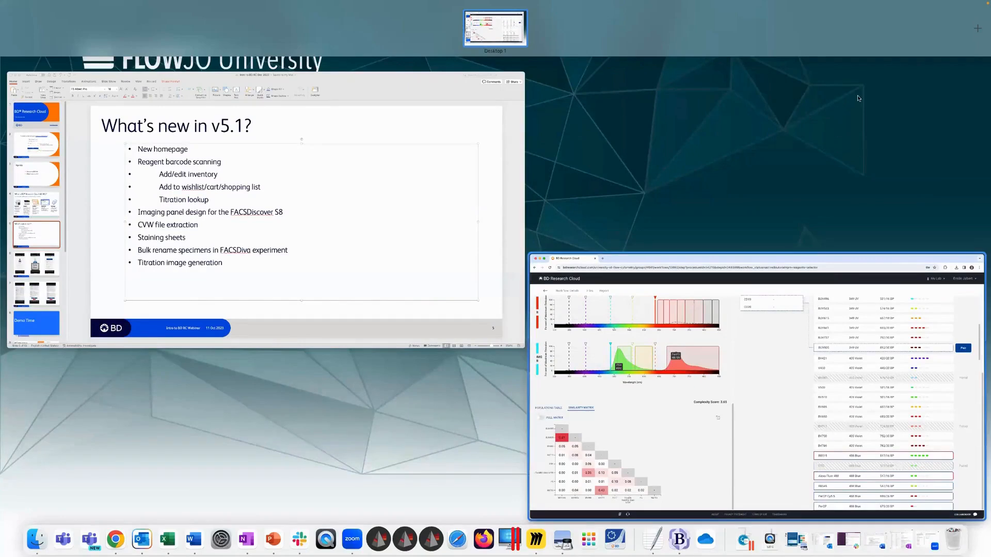
left_click(881, 182)
scroll(909, 193, "down", 5)
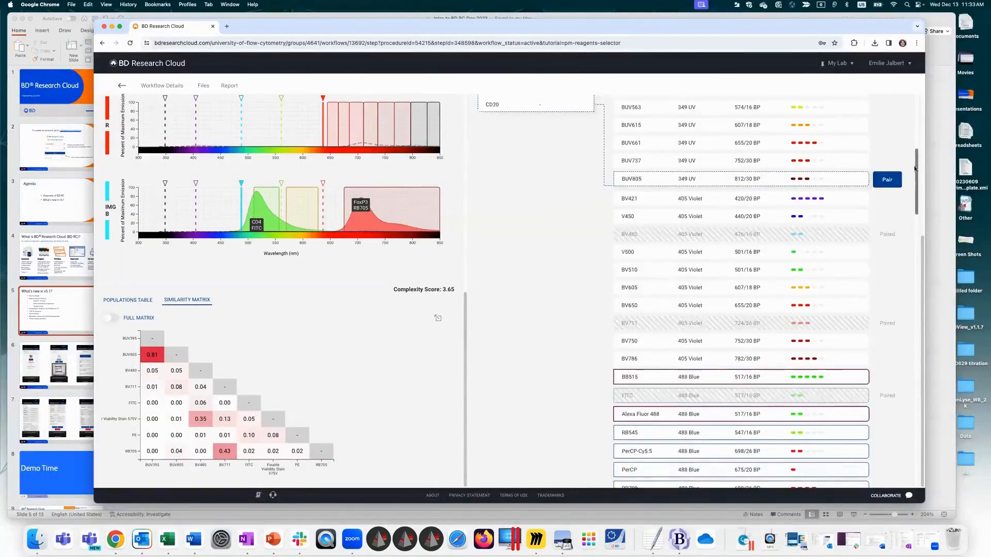
scroll(910, 206, "down", 3)
scroll(911, 245, "down", 10)
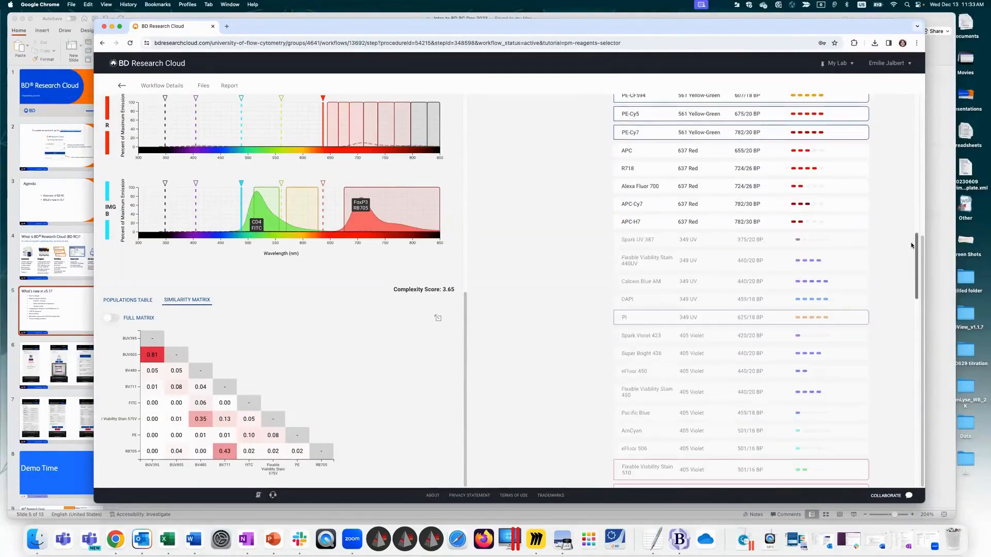
scroll(919, 324, "down", 20)
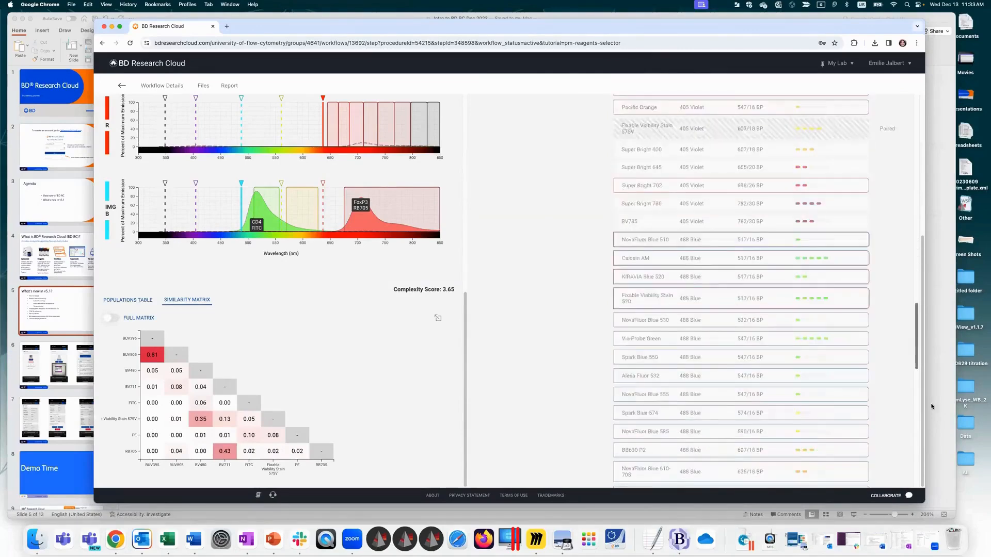
scroll(909, 362, "up", 20)
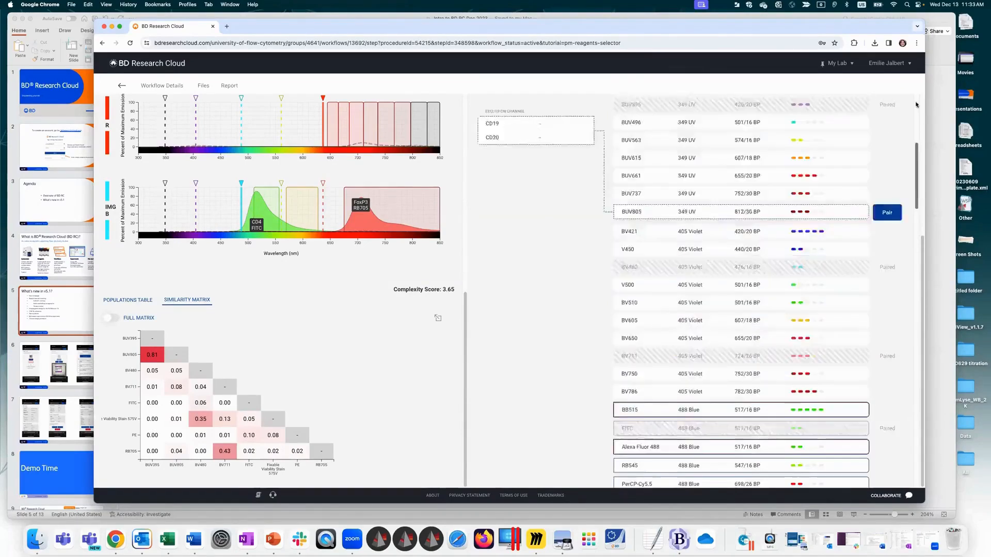
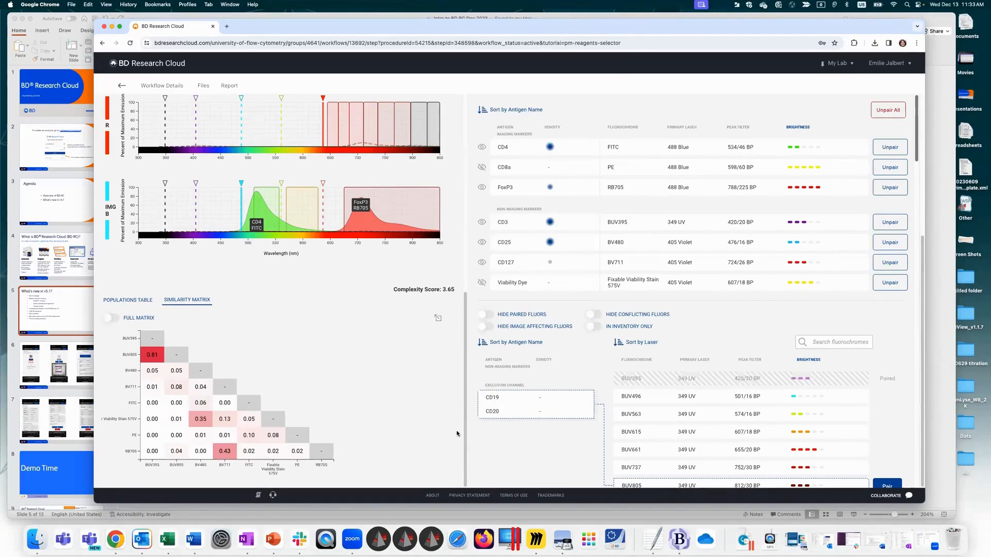
Step: Pair BUV563 with the CD19/CD20 exclusion channel and complete the fluorochrome pairing step
scroll(424, 142, "up", 5)
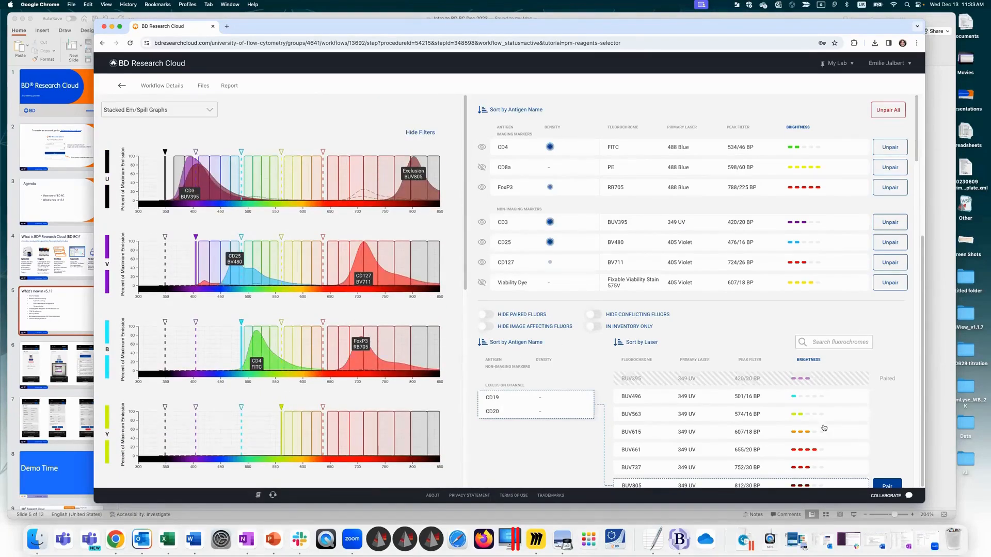
left_click(668, 419)
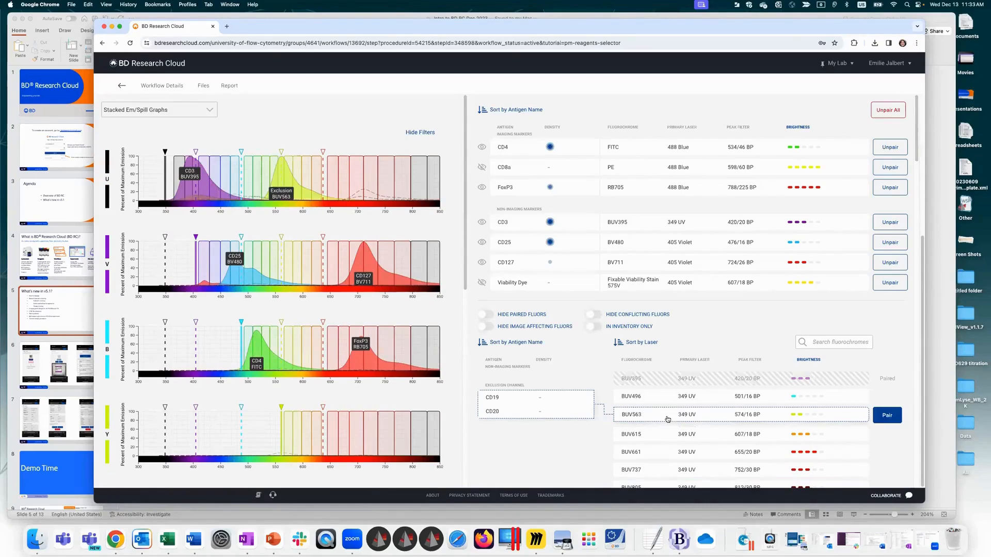
left_click(886, 416)
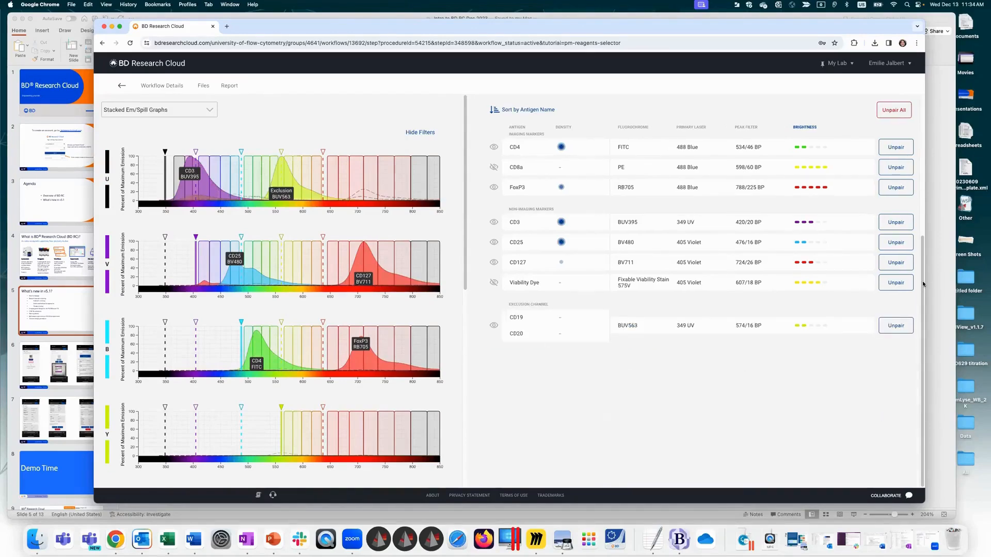
scroll(923, 287, "up", 5)
left_click(686, 294)
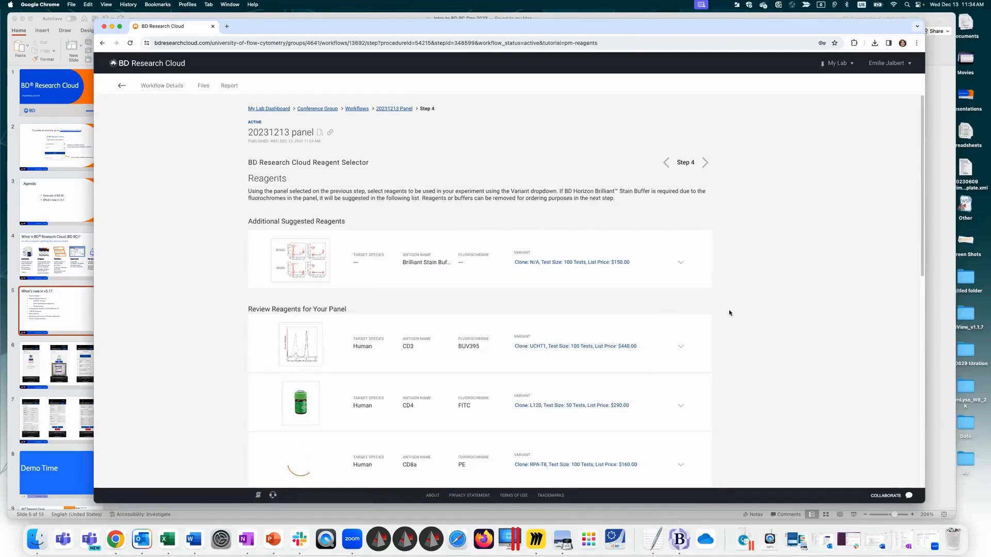
Step: Look through the available clone and test-size variants for the CD3 BUV395 reagent
scroll(506, 246, "down", 3)
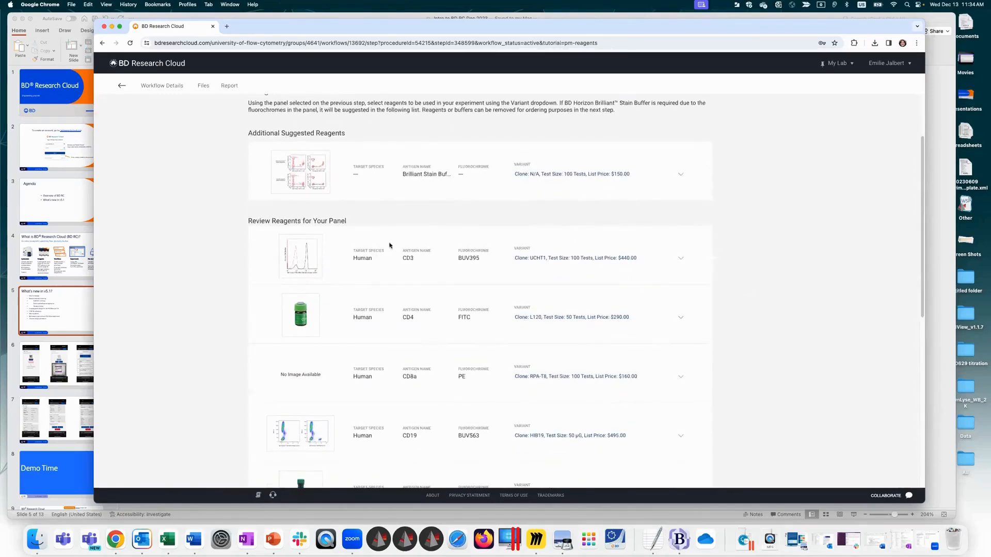
left_click(567, 258)
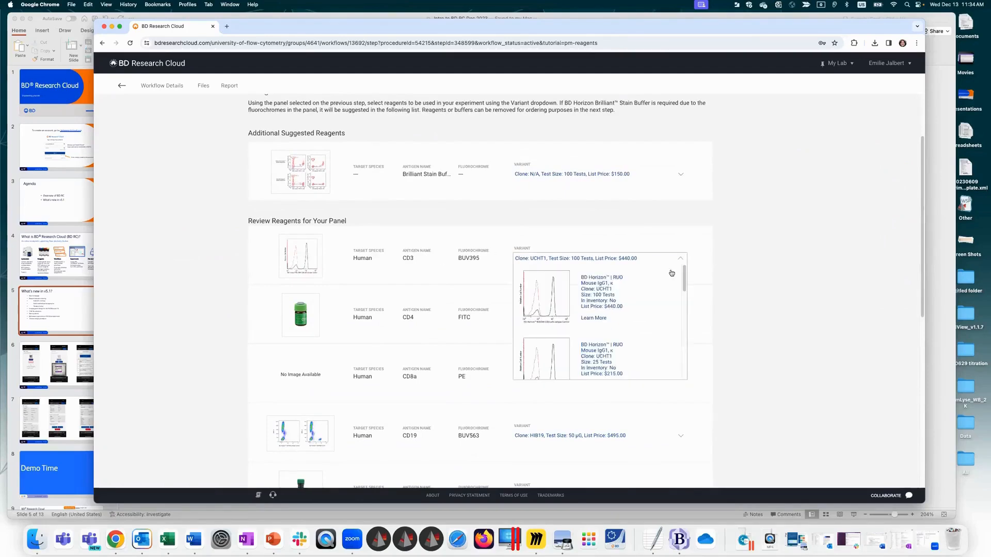
left_click_drag(684, 274, 685, 386)
left_click_drag(686, 340, 687, 254)
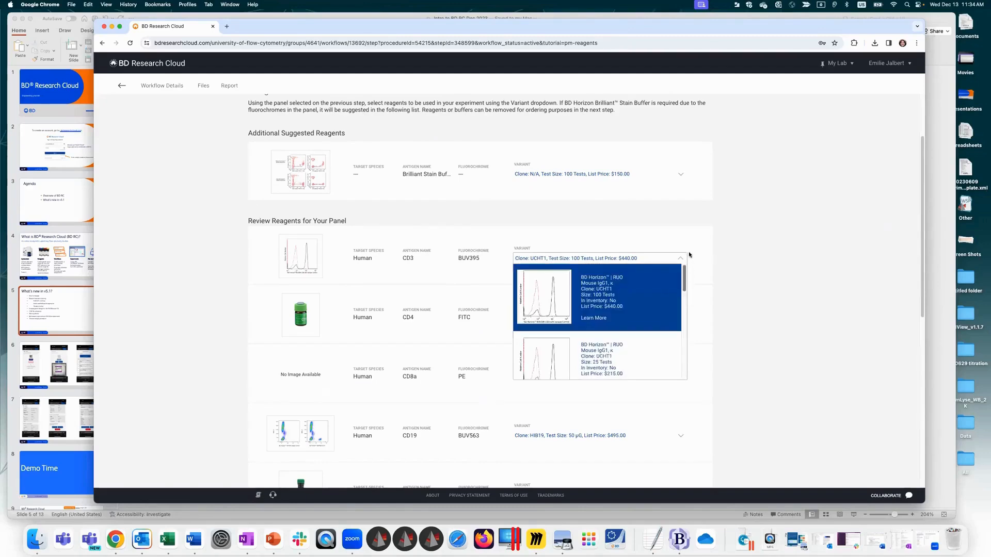
Step: View the staining plot and product page of the CD3 BUV395 100-test variant, and return to the reagent list
left_click(550, 291)
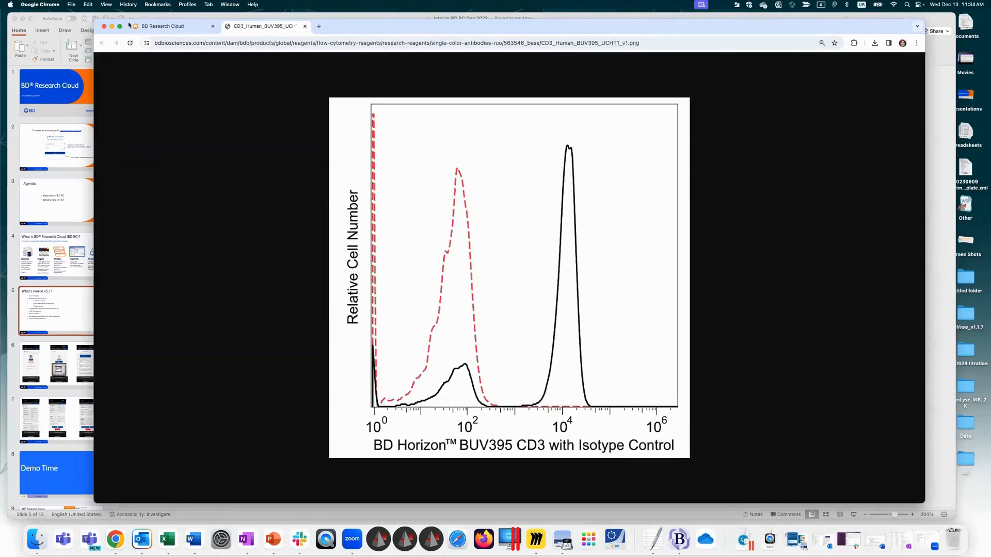
left_click(172, 26)
left_click(561, 256)
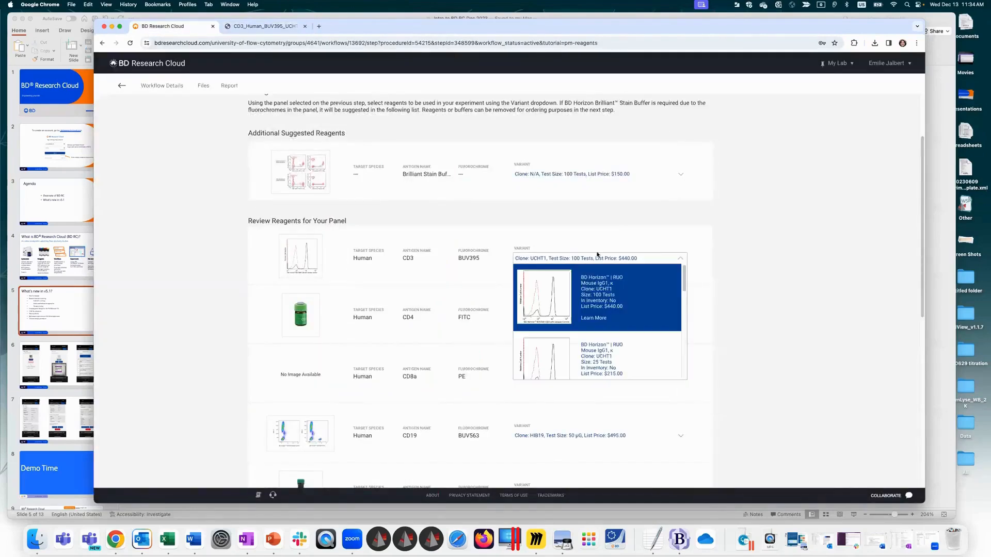
left_click(592, 319)
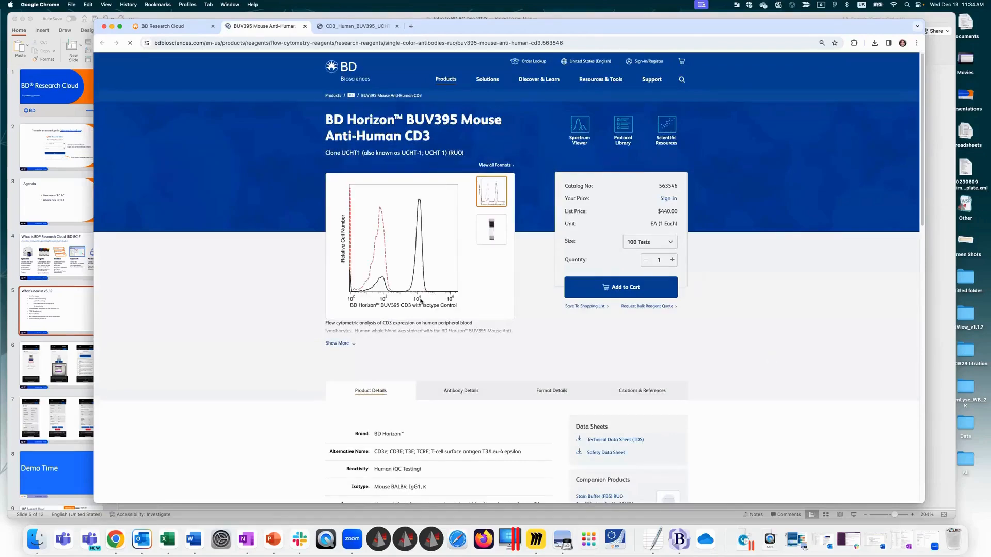
left_click(188, 27)
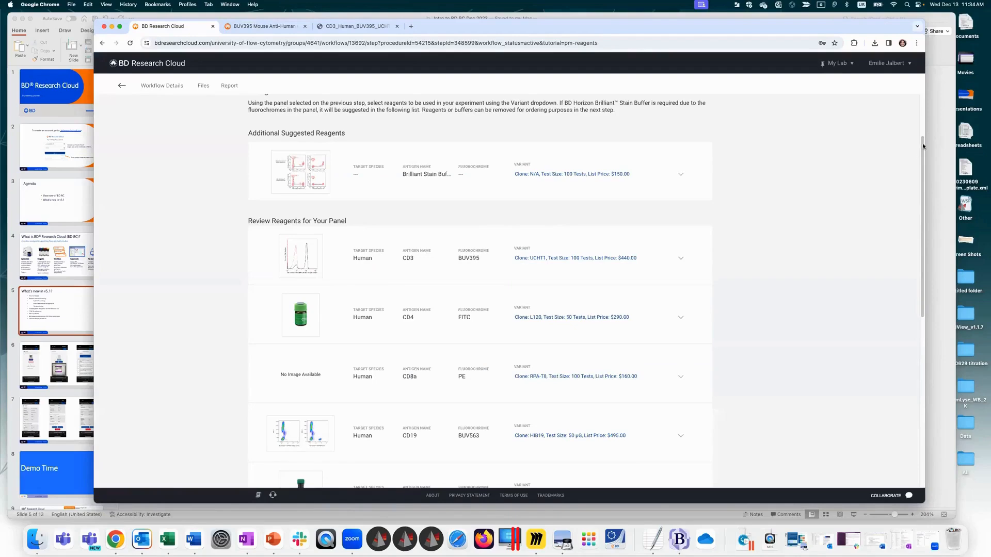
Step: Complete the reagent review step and remove FoxP3, CD127 and CD25 from the purchase list
left_click_drag(923, 146, 907, 392)
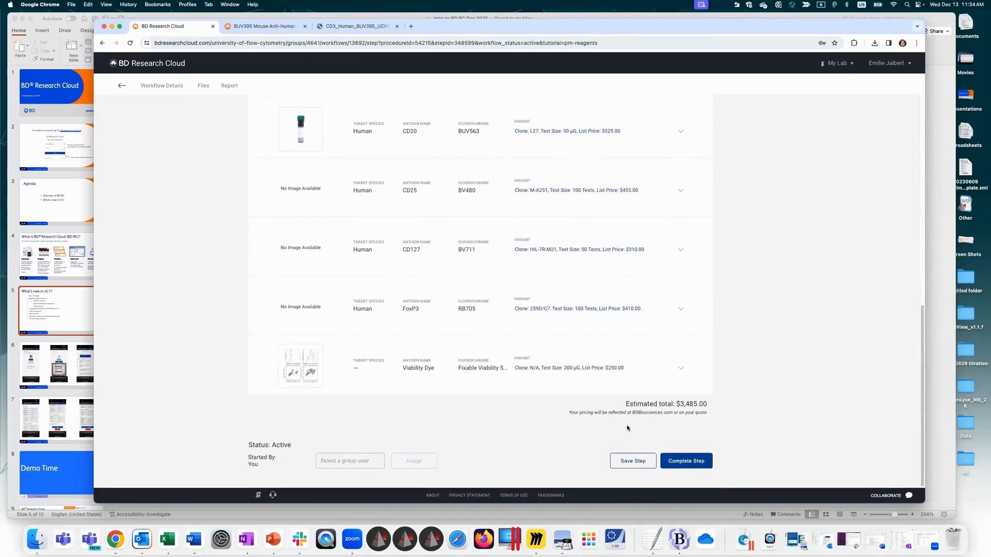
left_click(694, 462)
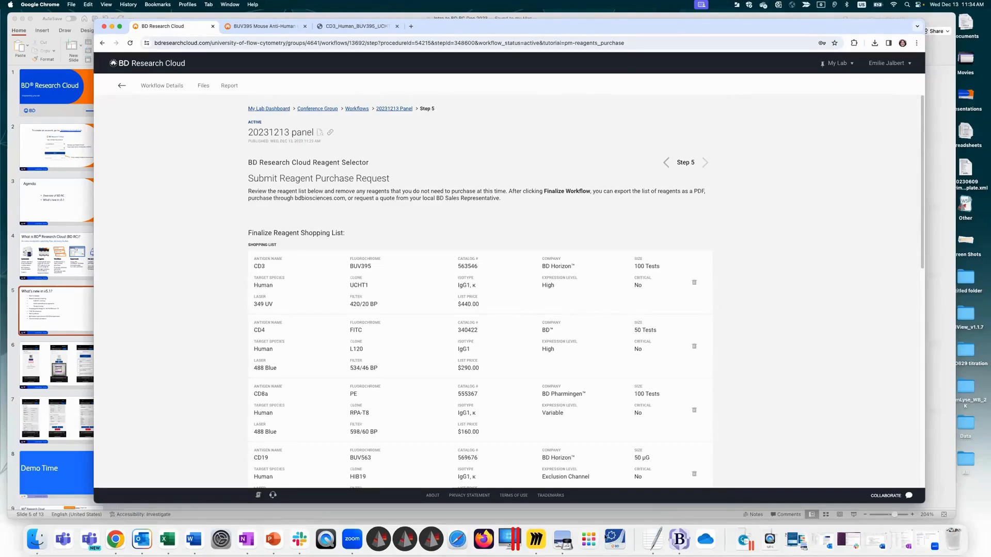
left_click_drag(920, 235, 904, 420)
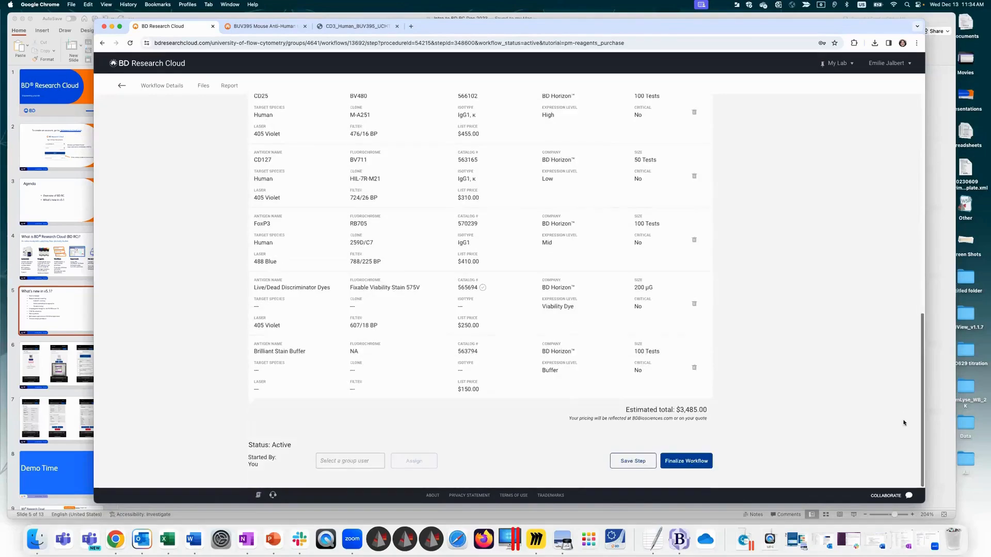
left_click(695, 240)
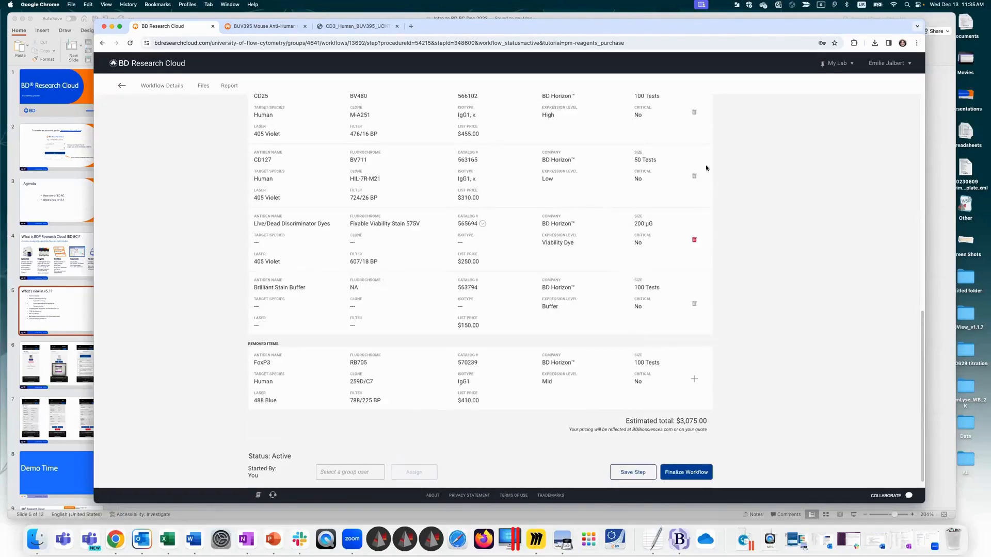
left_click(694, 176)
left_click(694, 113)
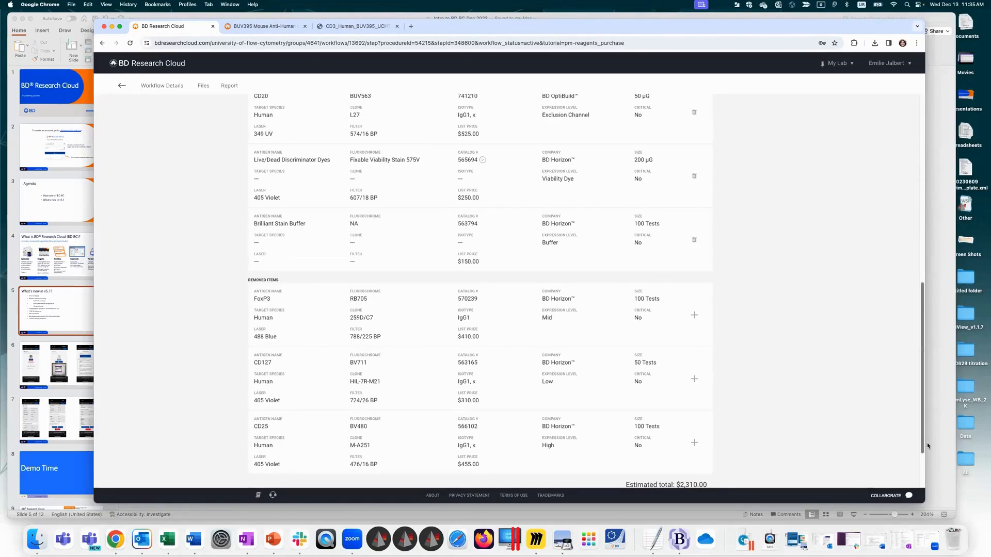
Step: Check the remaining reagent shopping list and finalize the workflow
left_click_drag(920, 407, 885, 224)
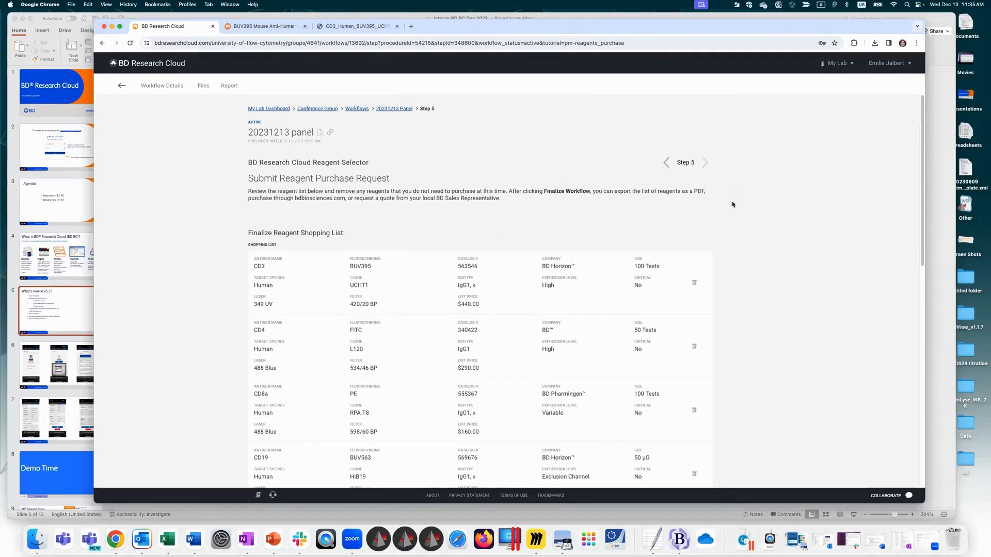
left_click_drag(922, 128, 903, 394)
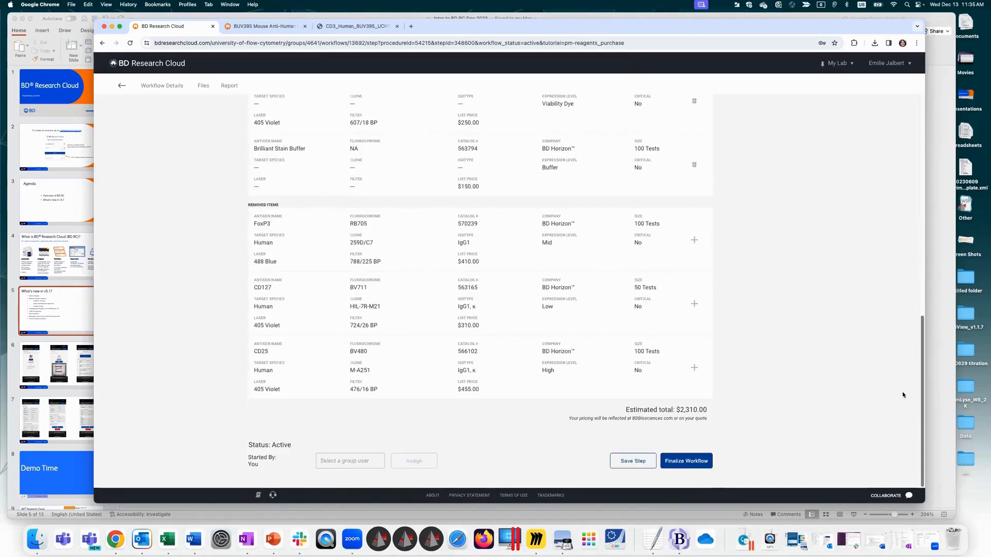
left_click(686, 465)
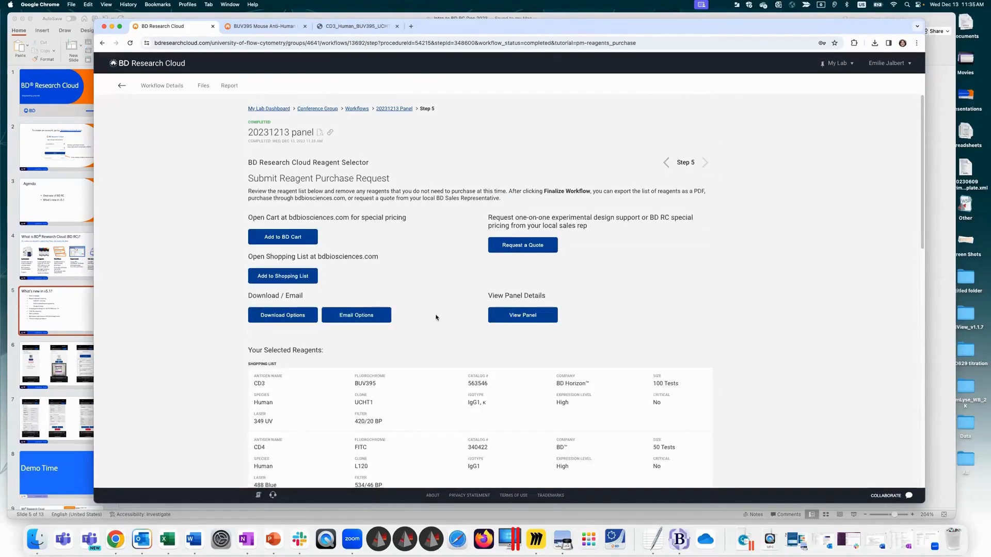
Step: Add the selected reagents to the BD cart at bdbiosciences.com and return to the purchase request
scroll(922, 208, "down", 1)
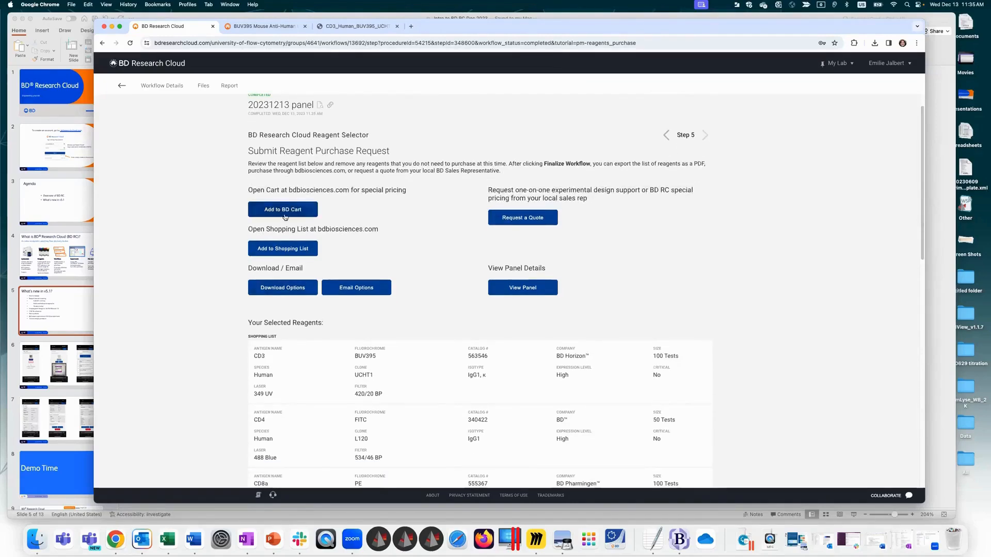
left_click(283, 210)
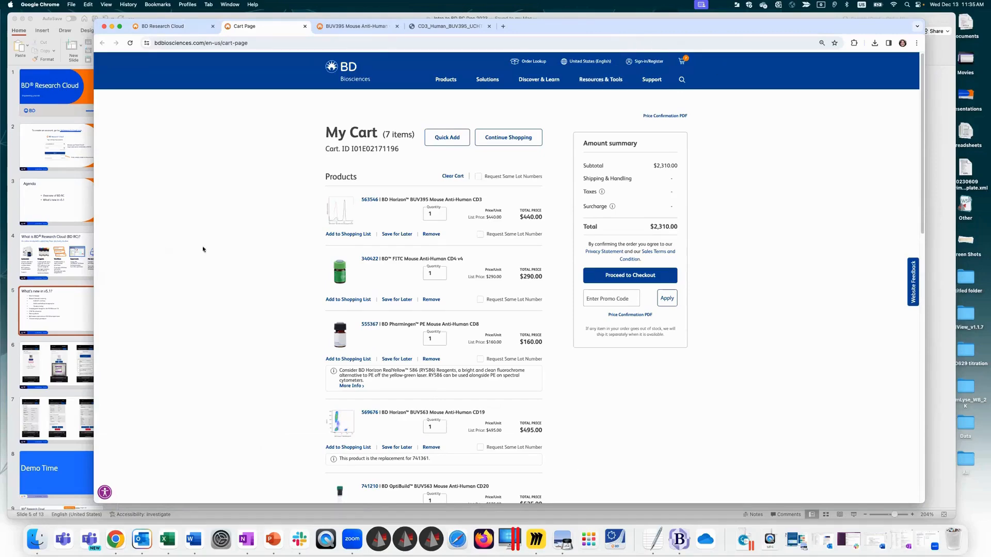
left_click(194, 29)
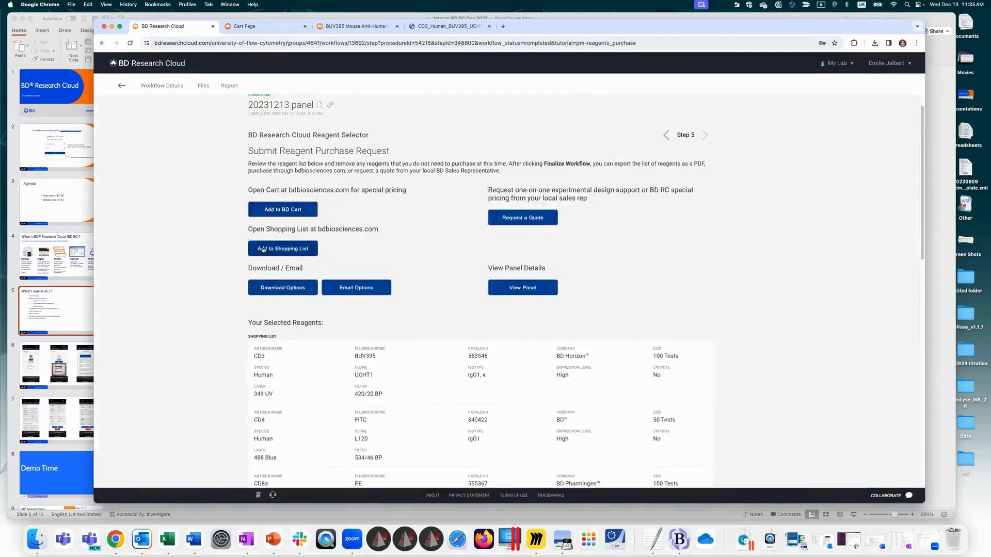
Step: Try to add the reagents to the shopping list at bdbiosciences.com, and display the download and email options
left_click(283, 249)
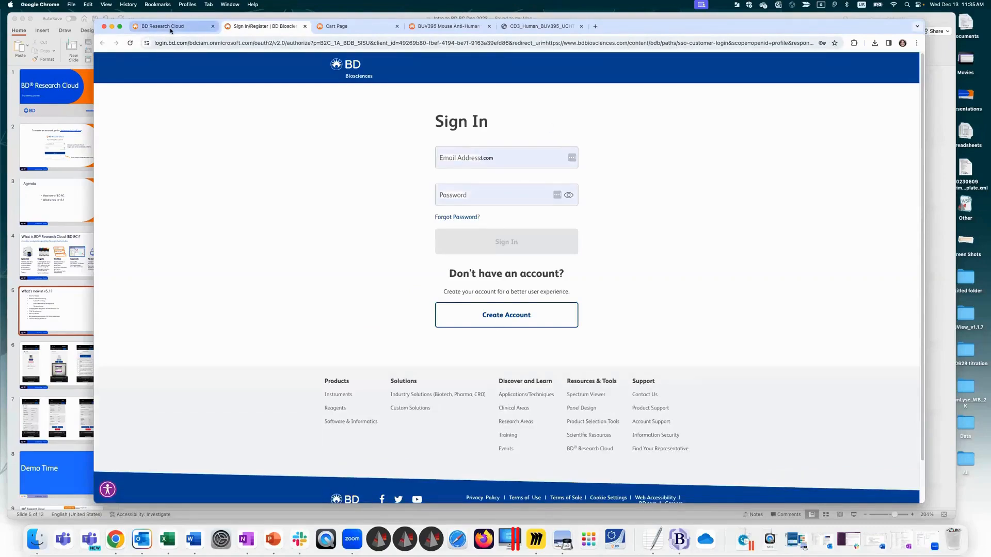
left_click(192, 27)
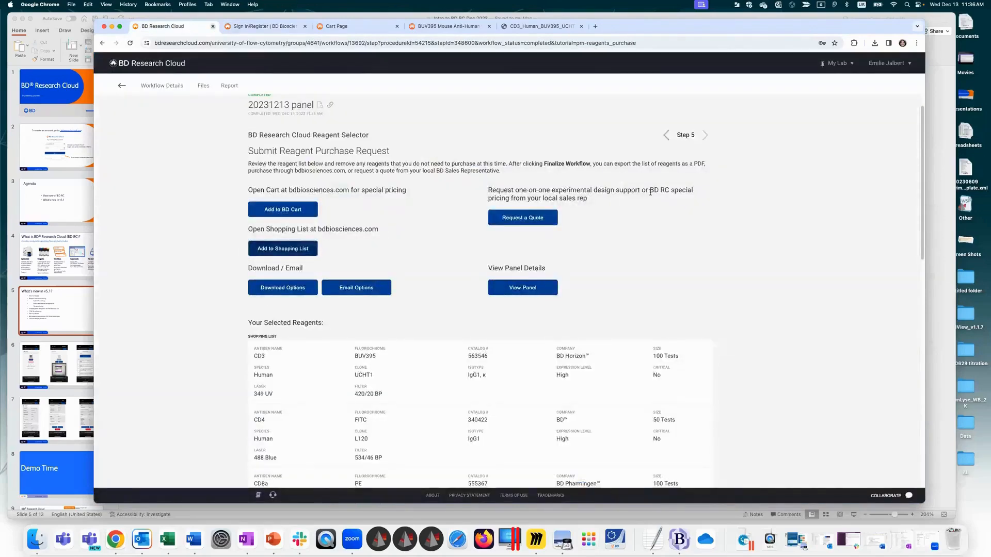
left_click(302, 288)
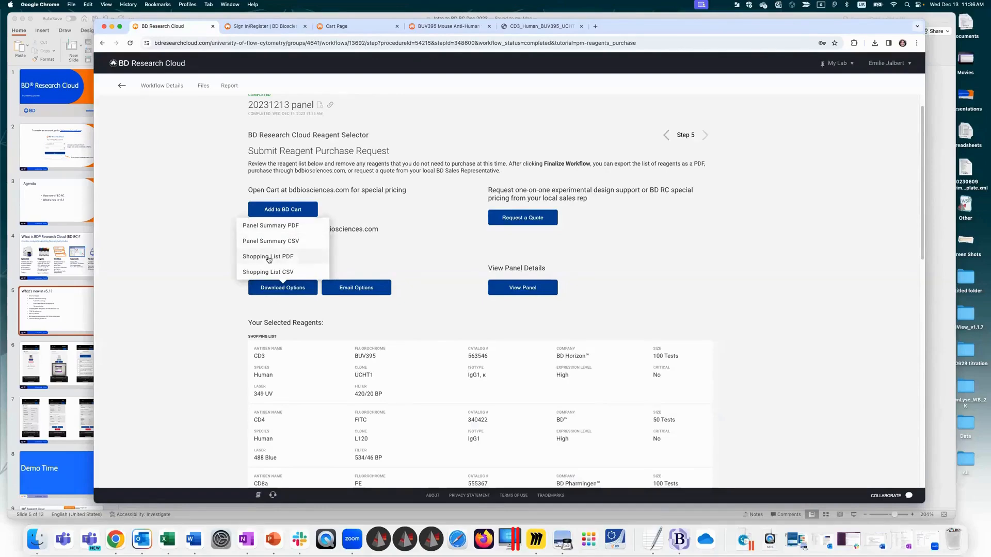
left_click(364, 291)
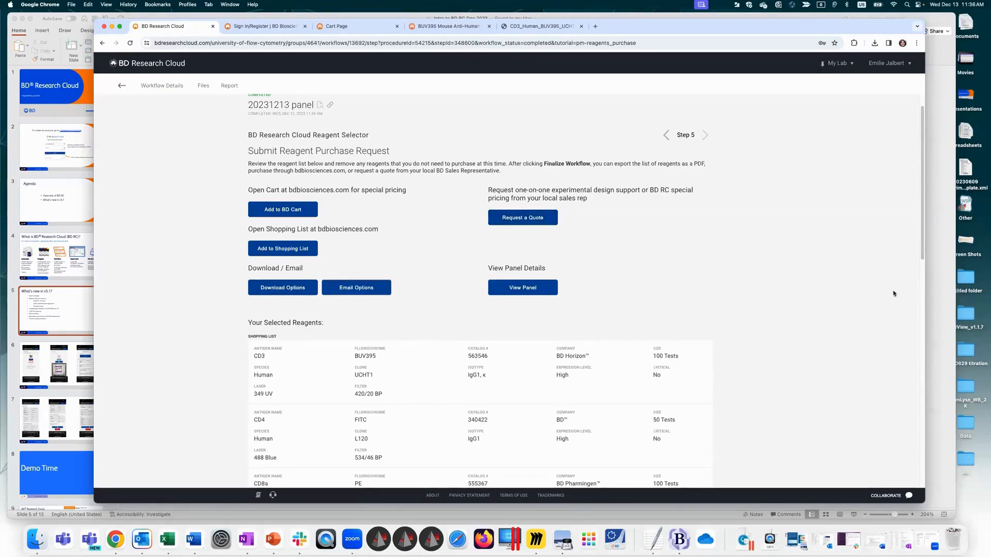
Step: View the finished 20231213 panel's reagent details, its cytometer configuration and its spectral visualization
left_click(534, 292)
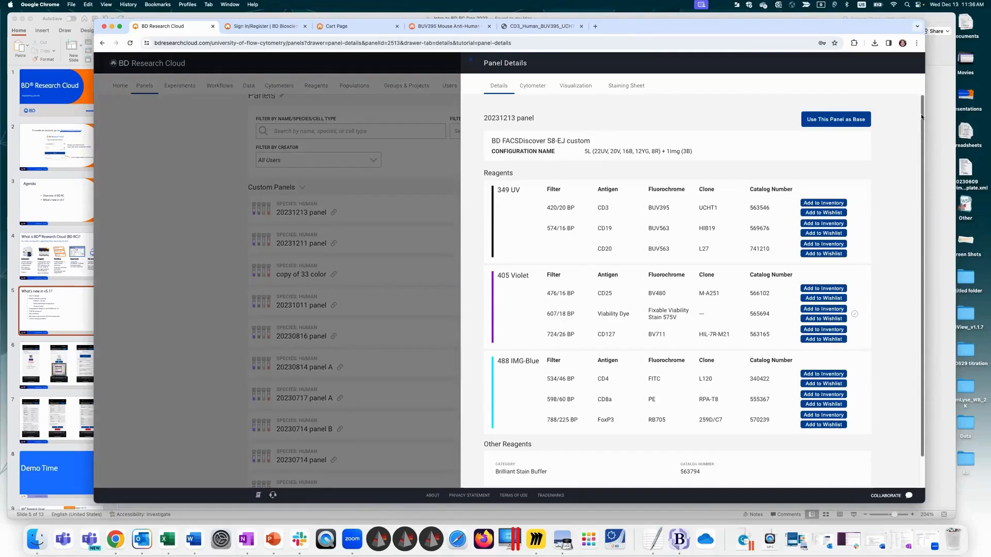
scroll(916, 244, "down", 2)
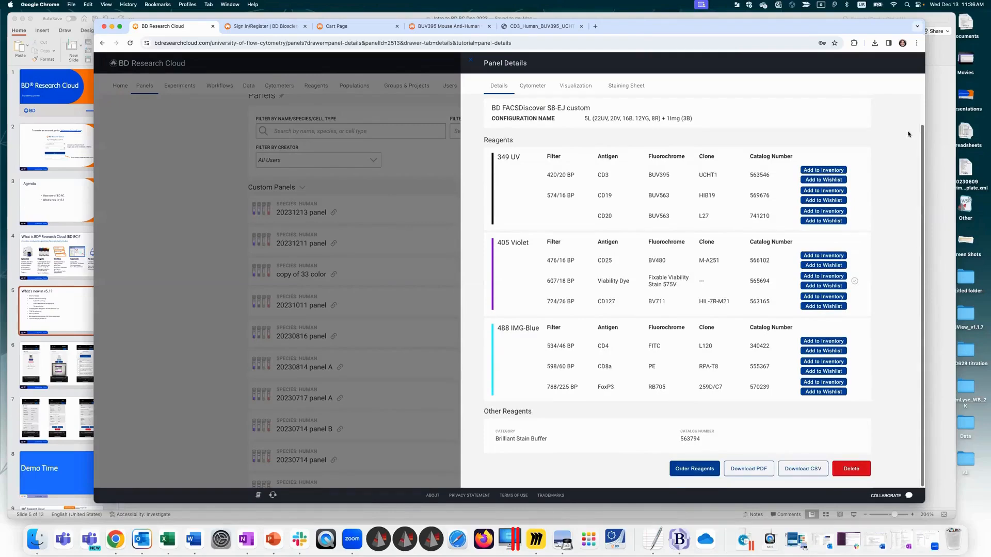
scroll(908, 134, "up", 2)
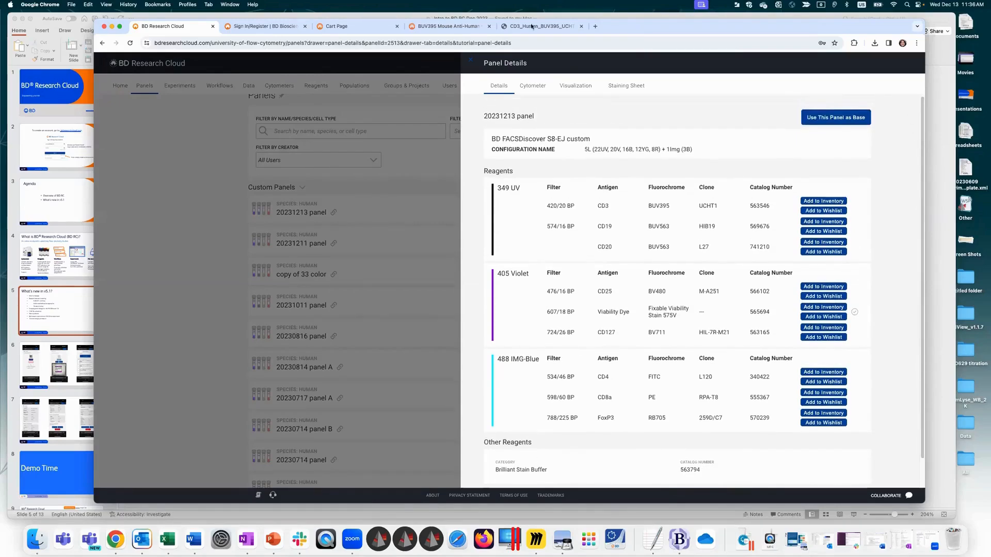
left_click(533, 87)
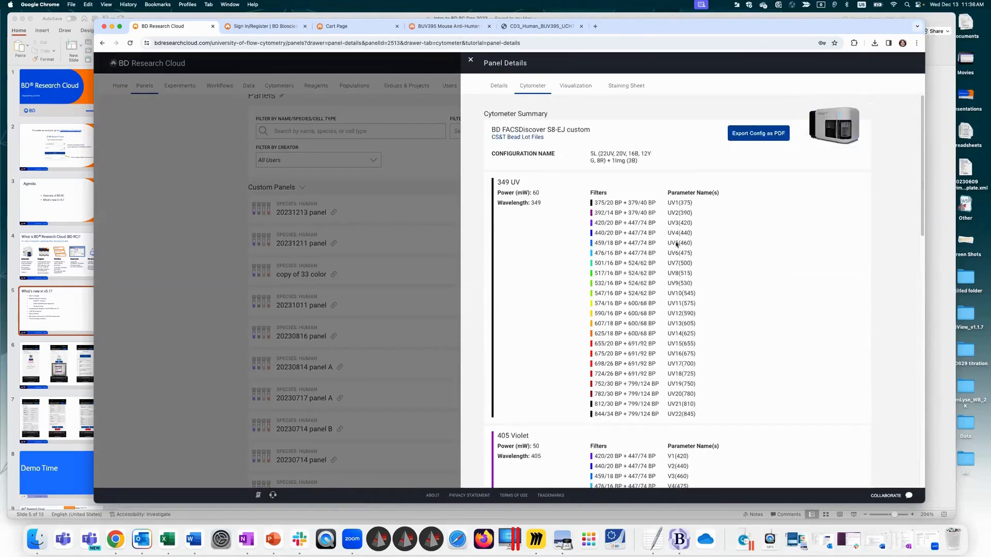
left_click(566, 87)
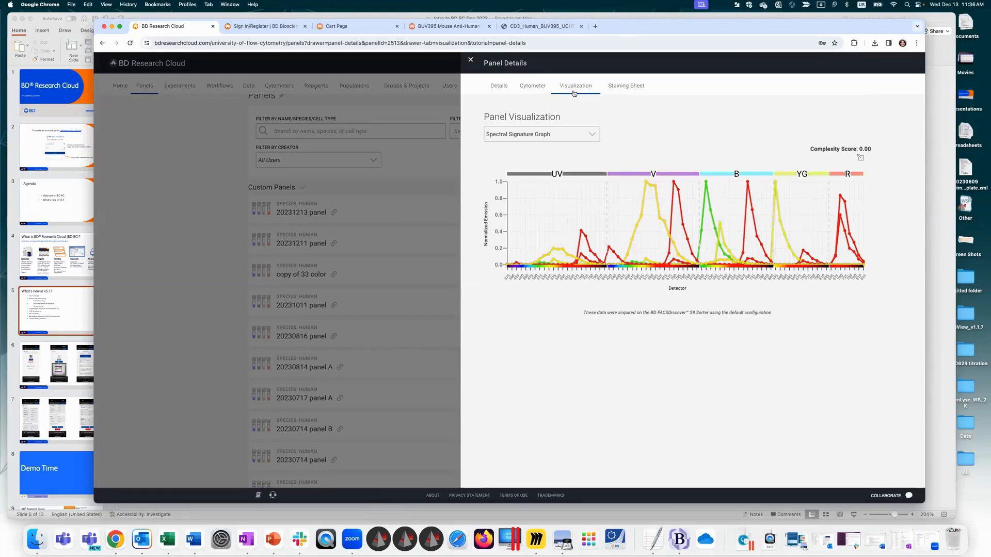
Step: In the panel's staining sheet, choose lot 12345 for the viability dye and enter titer ratios 1:20 for CD3 and 1:50 for CD4
left_click(624, 91)
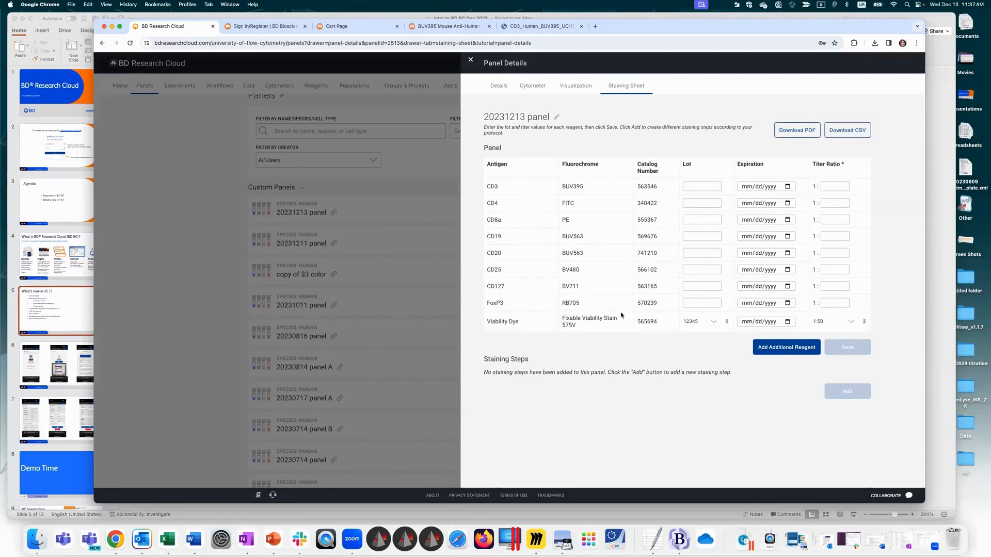
left_click(714, 322)
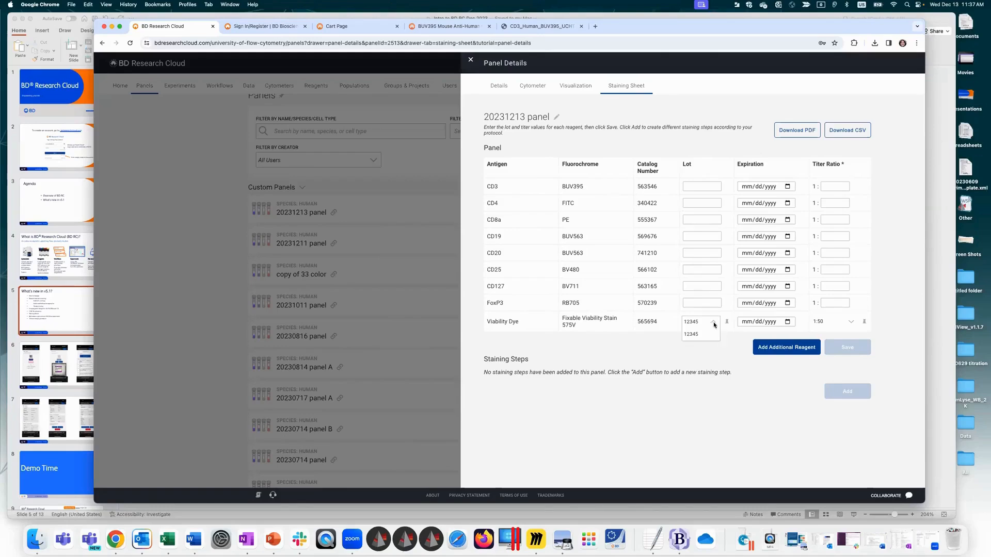
left_click(695, 335)
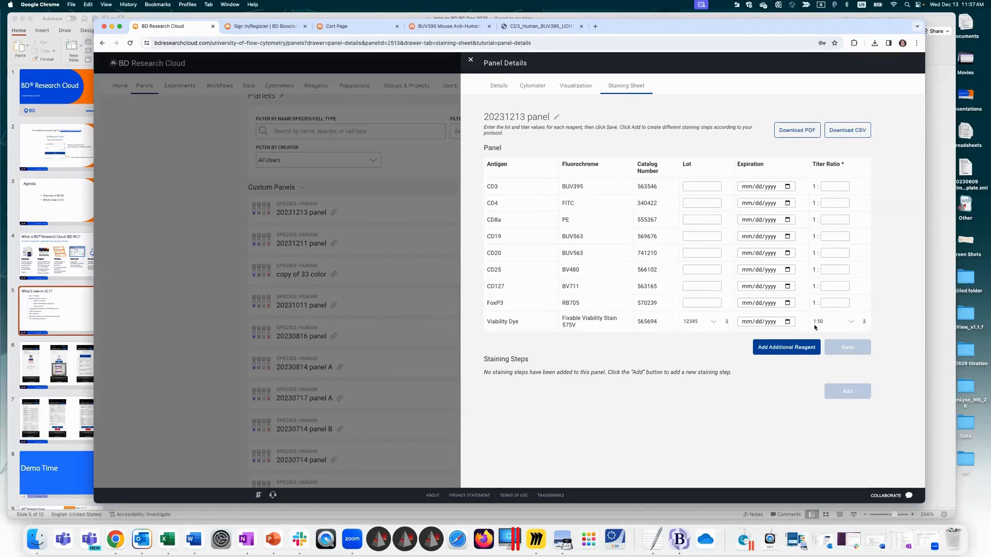
left_click(830, 187)
type("20")
left_click(835, 203)
type("50")
Step: Close the current panel's details and open the staining sheet of the 20231211 panel
left_click(470, 59)
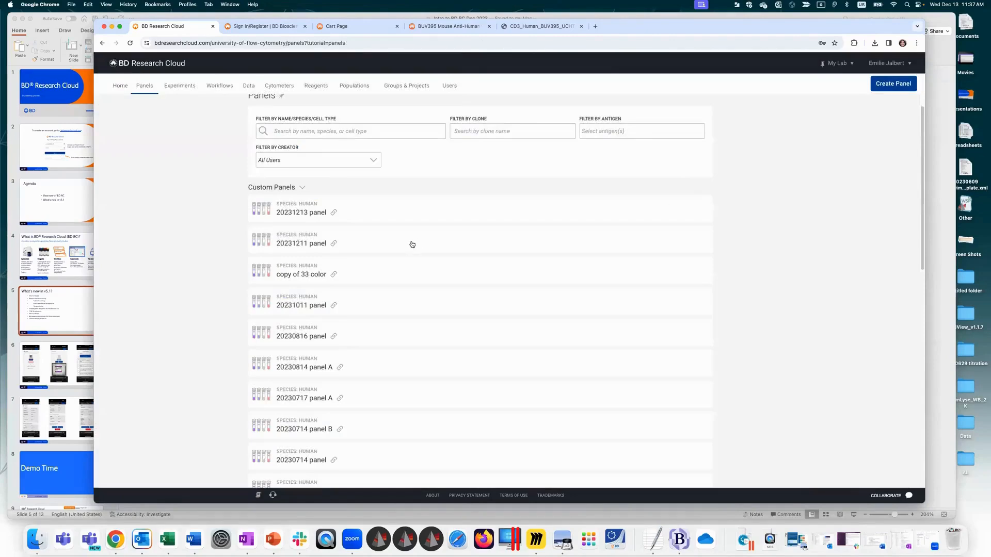
left_click(394, 245)
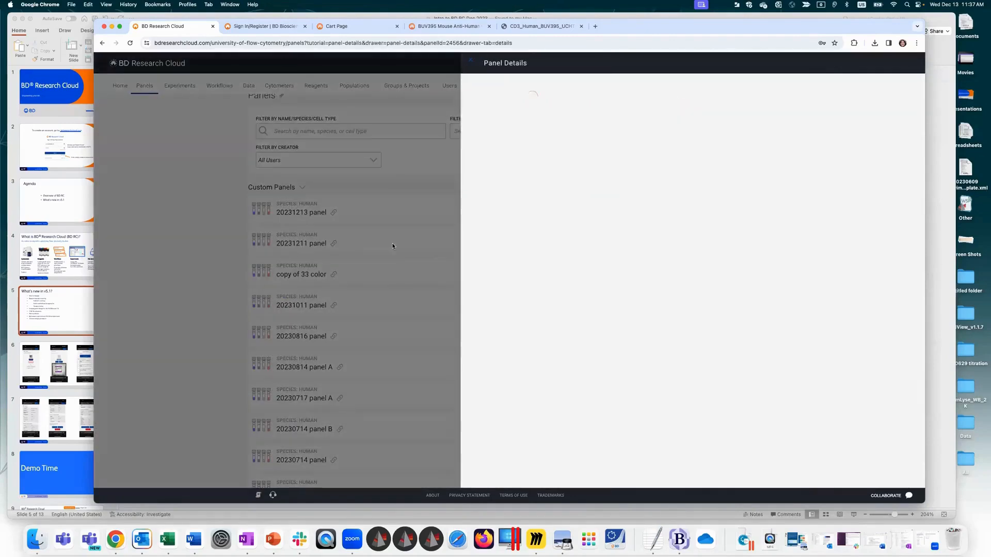
left_click(625, 87)
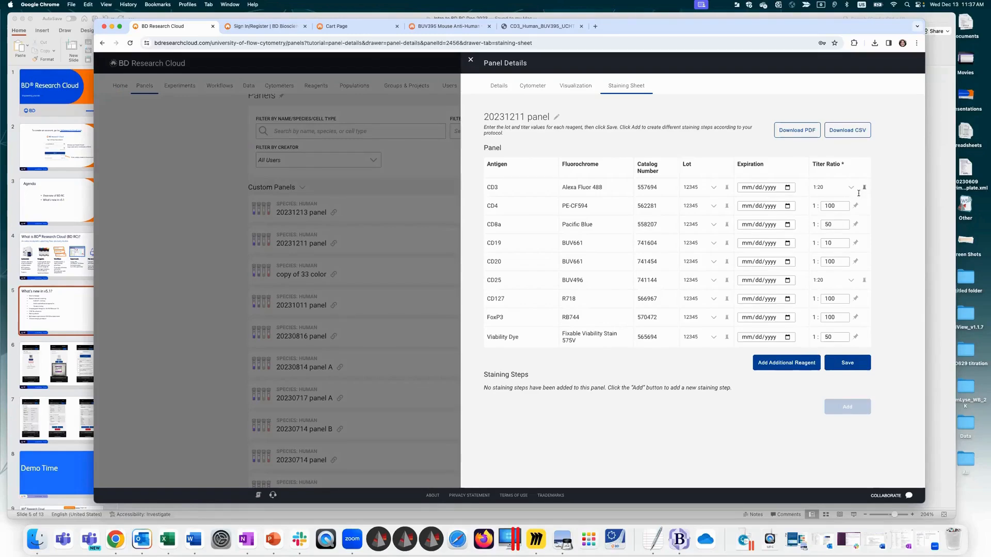
Step: Choose lot 67891 for the CD3 reagent and save the staining sheet's lot and titer values
left_click(821, 206)
double_click(821, 205)
left_click(697, 188)
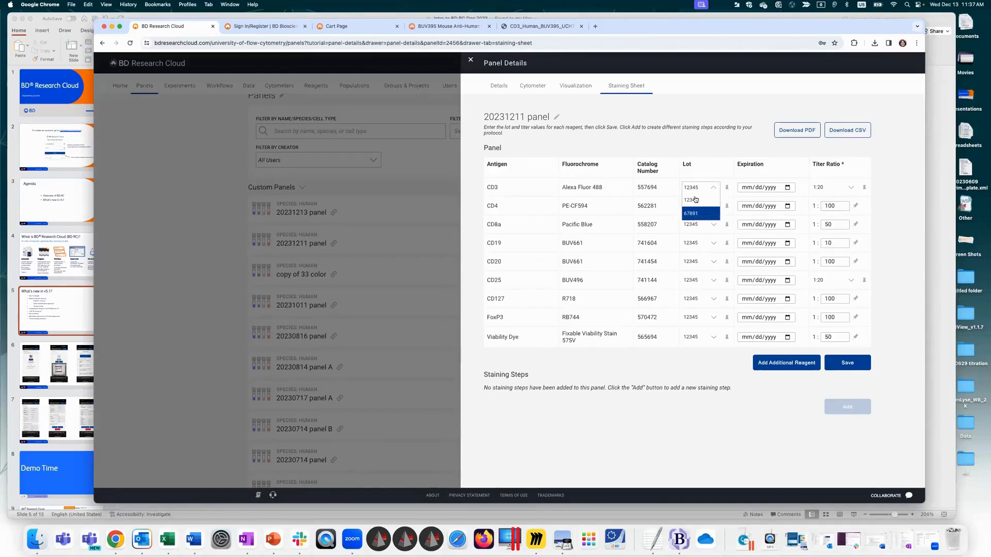
left_click(696, 213)
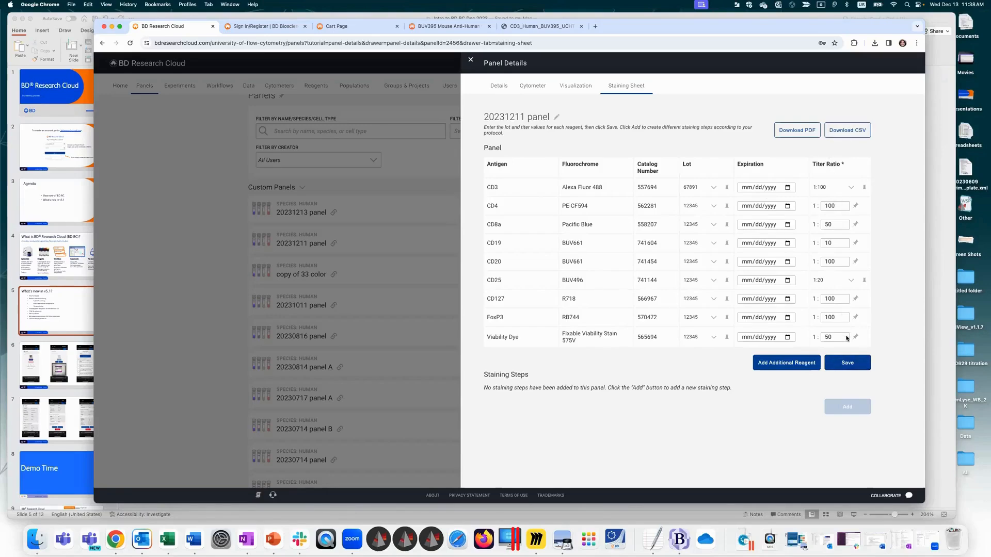
left_click(846, 366)
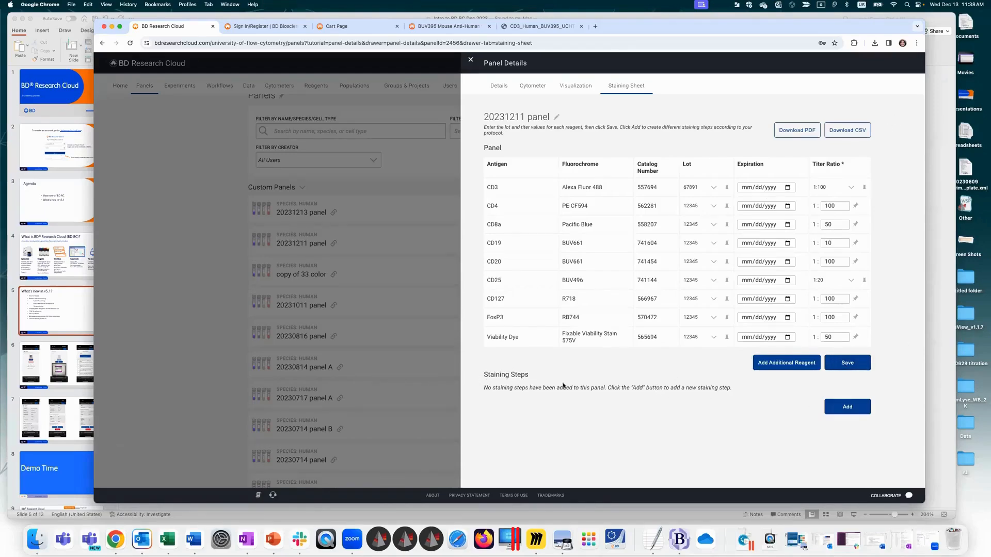
Step: Add a staining step named Viability and place the Viability Dye from the panel in it
left_click(847, 406)
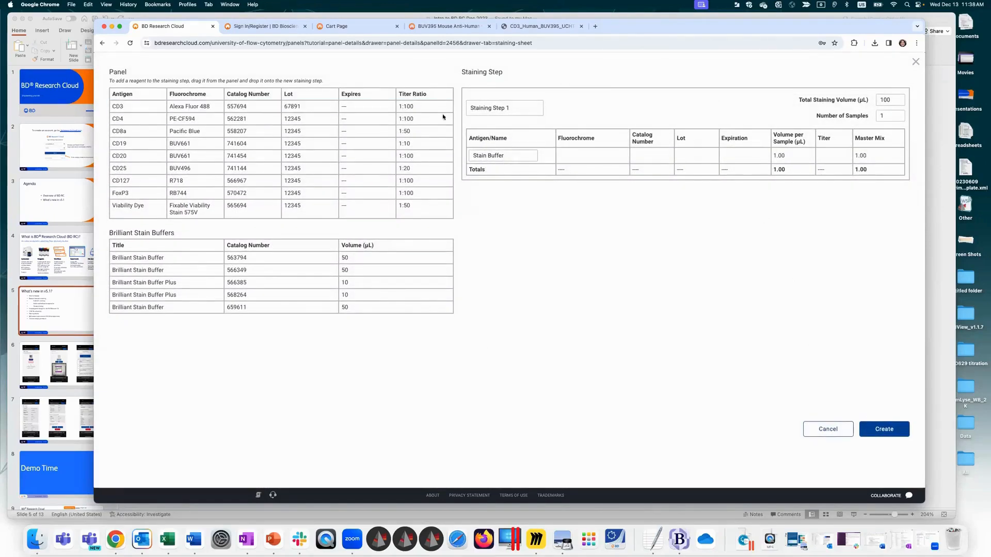
left_click_drag(521, 108, 446, 106)
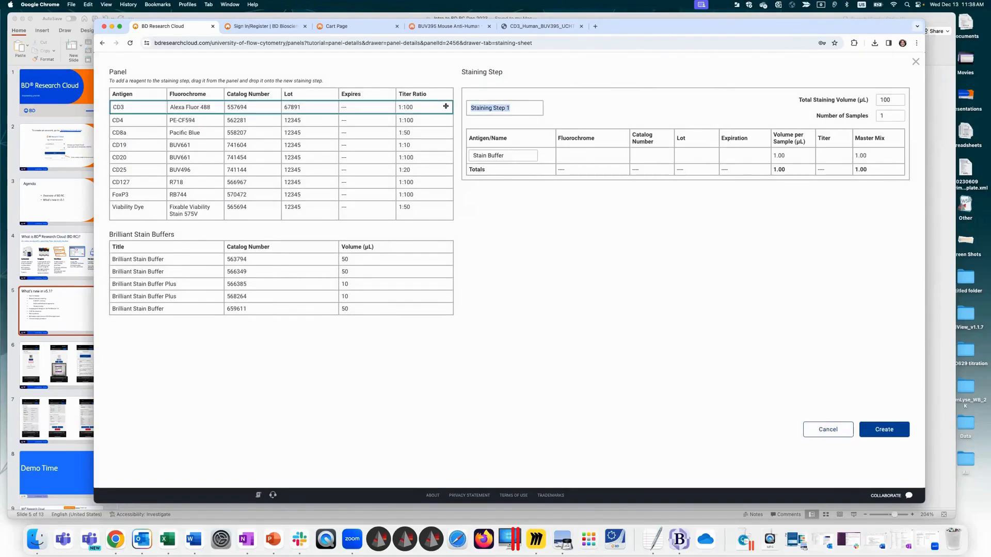
type("Viability")
left_click_drag(137, 212, 516, 135)
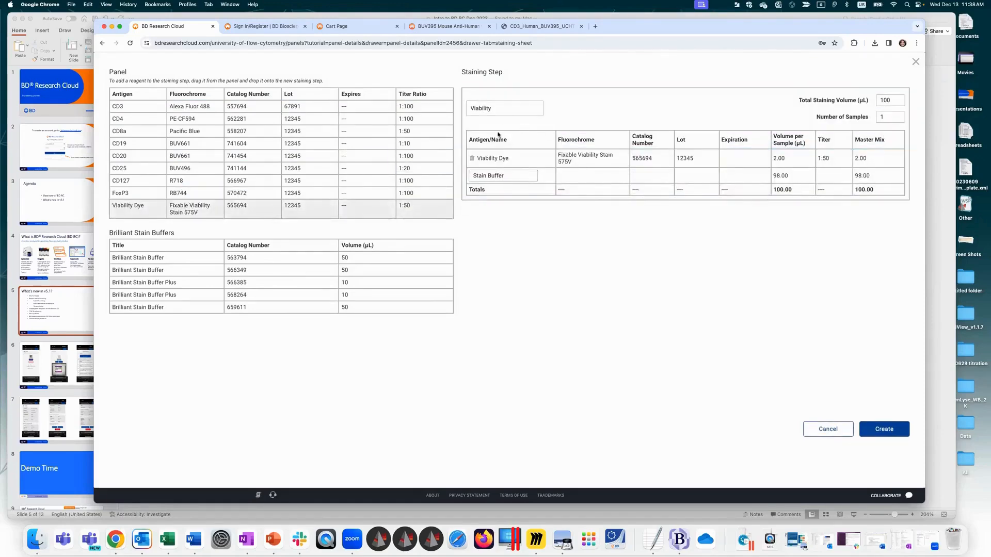
Step: Set the Viability step to 5 samples, rename its stain buffer to PBS, and create the step
left_click(888, 100)
double_click(884, 118)
type("5")
left_click_drag(513, 176, 468, 175)
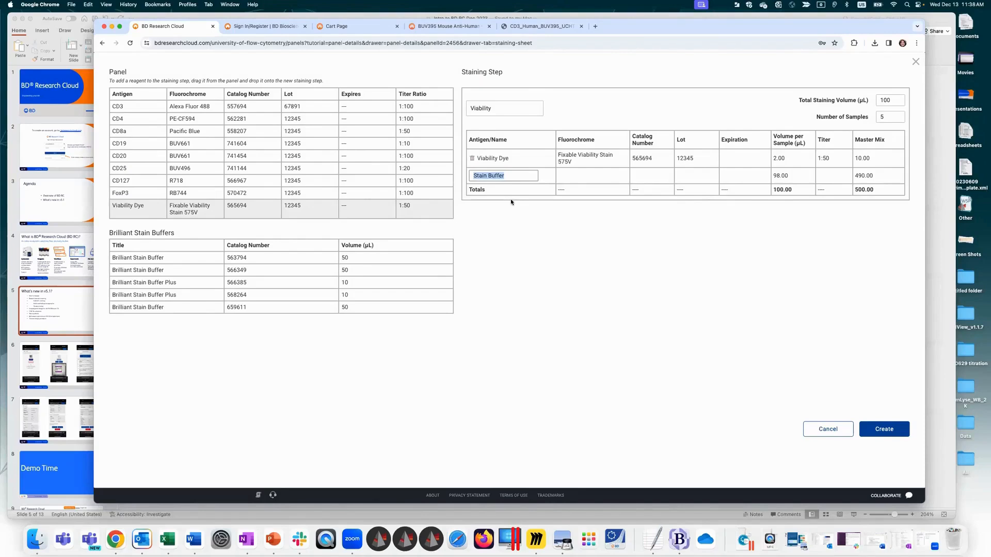
type("PBD")
key("BackSpace")
type("S")
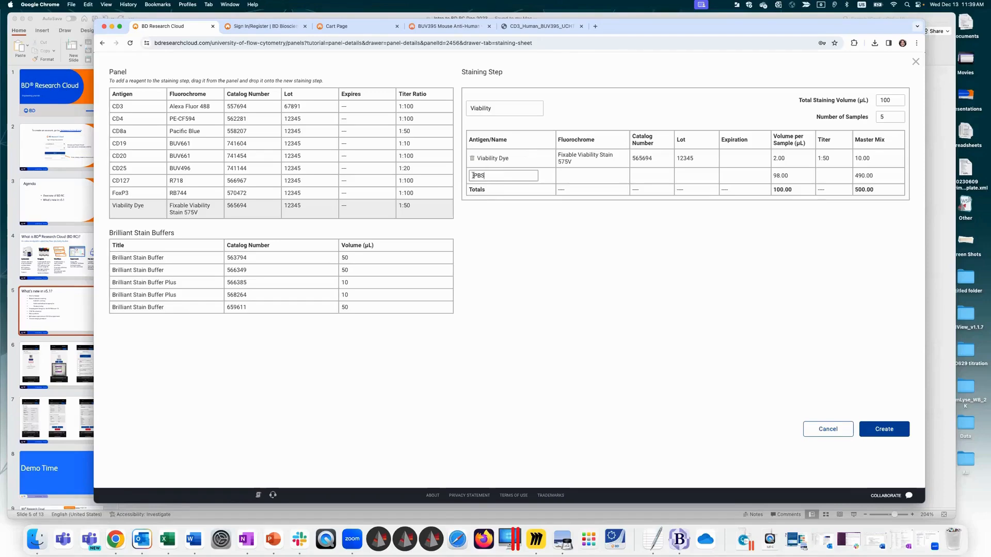
left_click(883, 430)
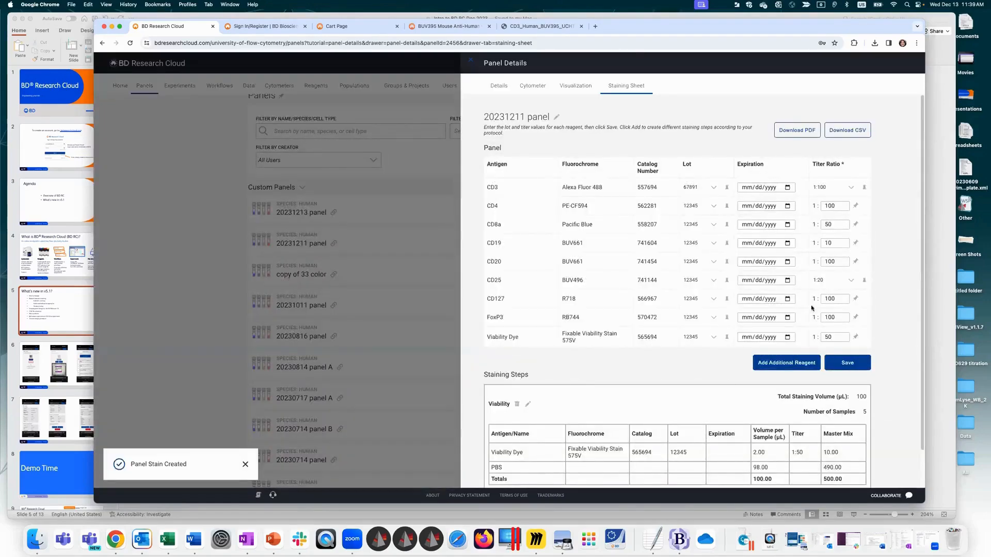
Step: Add another staining step named Surface and rename its stain buffer to Wash
scroll(917, 330, "down", 2)
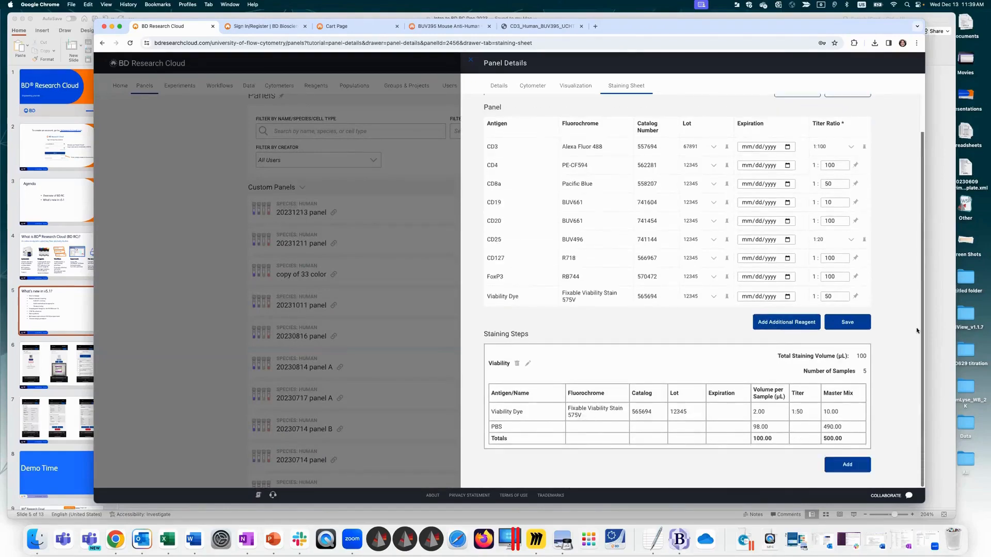
left_click(847, 465)
left_click_drag(537, 108, 456, 106)
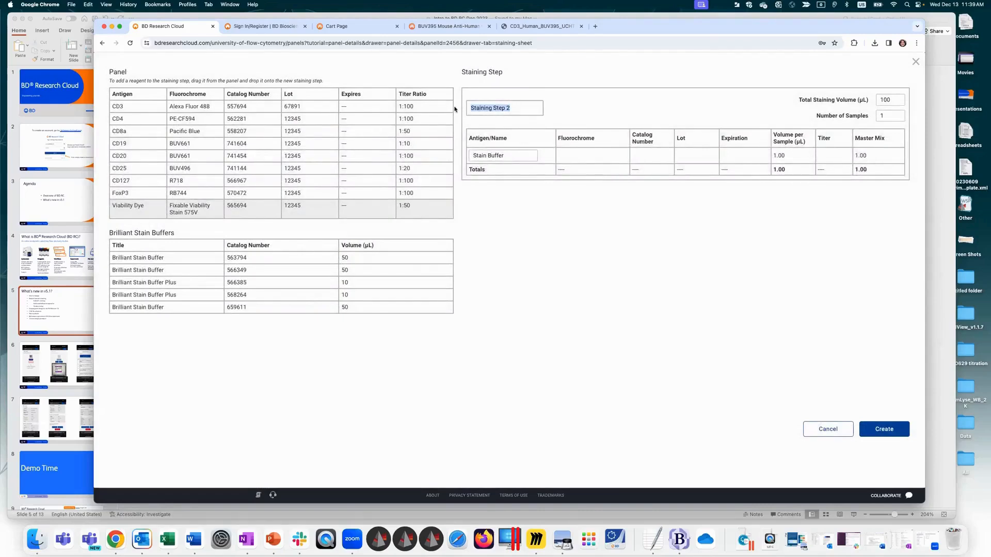
type("Surface")
key("Tab")
type("Wash")
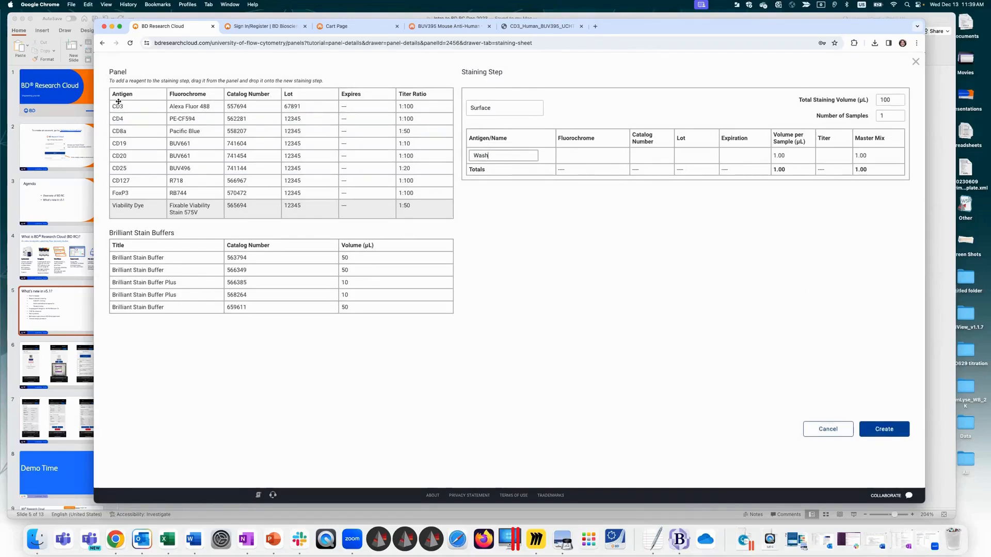
Step: Add the CD3, CD4, CD8a, CD19, CD20, CD25 and CD127 reagents to the Surface staining step
left_click_drag(119, 102, 508, 106)
left_click_drag(154, 116, 525, 120)
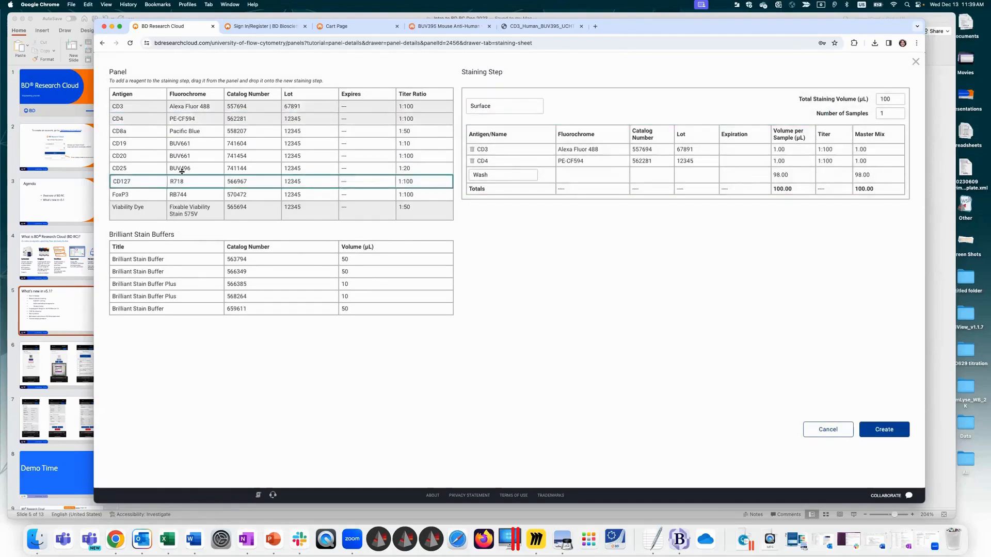
left_click_drag(129, 131, 516, 135)
left_click_drag(149, 145, 516, 144)
left_click_drag(126, 157, 552, 177)
left_click_drag(123, 186, 524, 183)
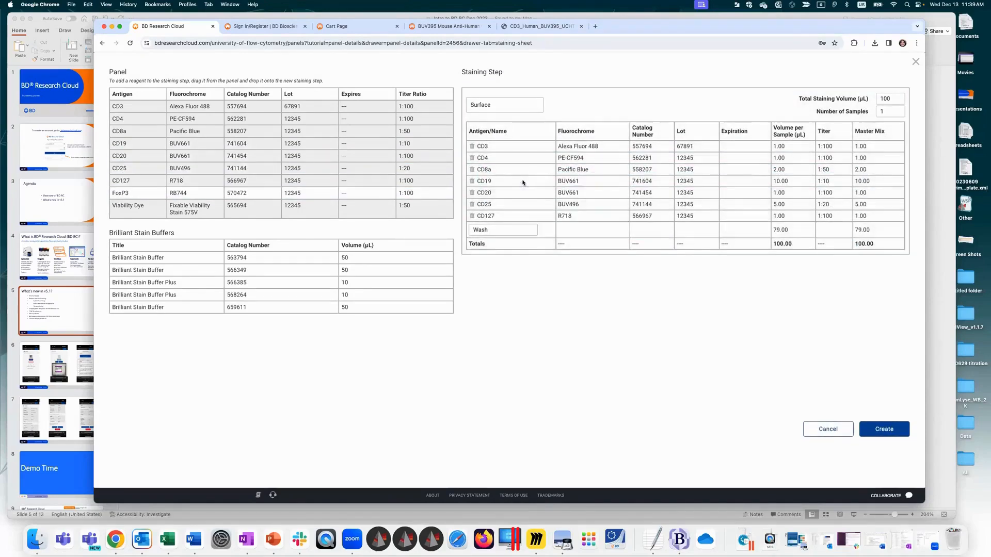
Step: Set the Surface step to 5 samples and 50 µL total volume, add Brilliant Stain Buffer Plus 566385, and create the step
double_click(883, 110)
type("5")
double_click(886, 98)
type("50")
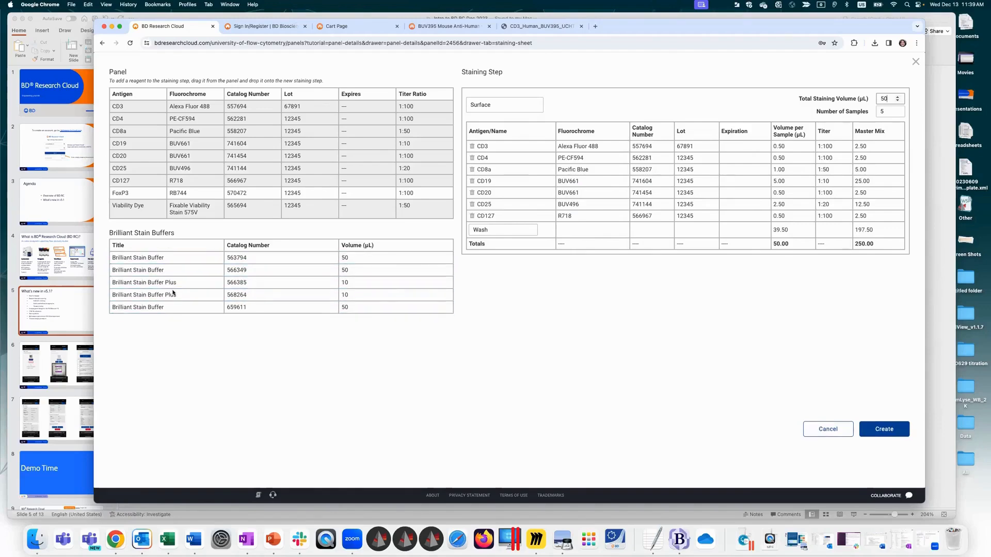
left_click_drag(180, 282, 591, 250)
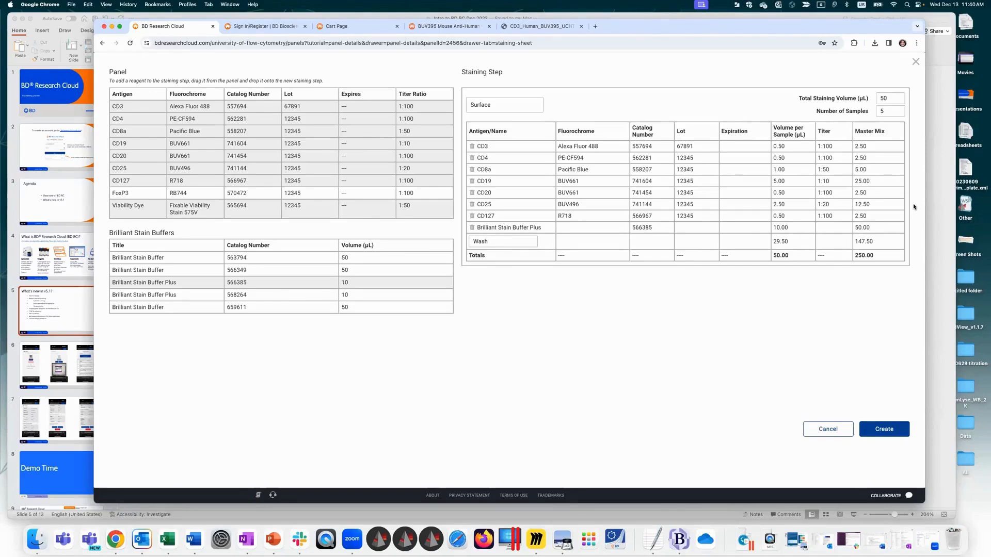
left_click(881, 425)
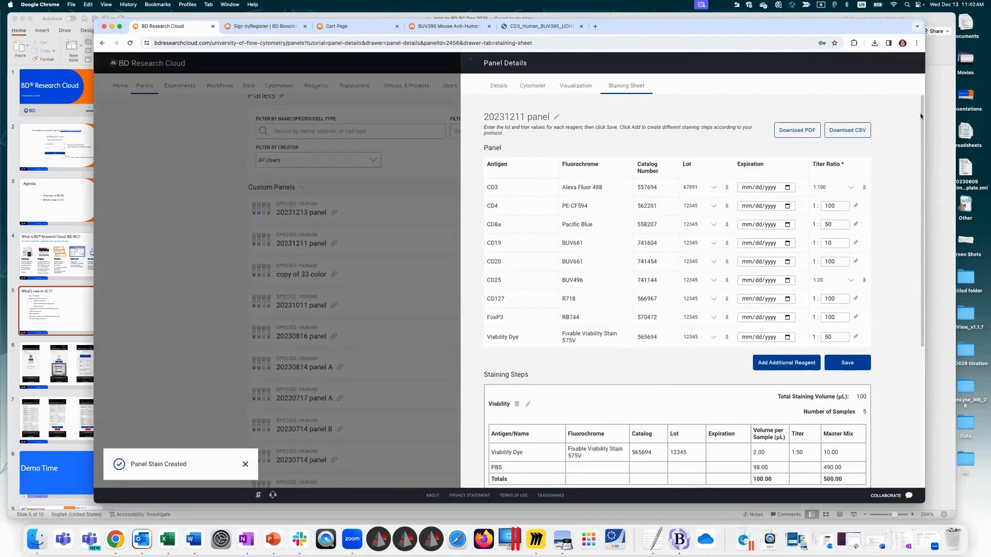
Step: Add a third staining step named Intranuclear and place the FoxP3 reagent in it
scroll(550, 217, "down", 5)
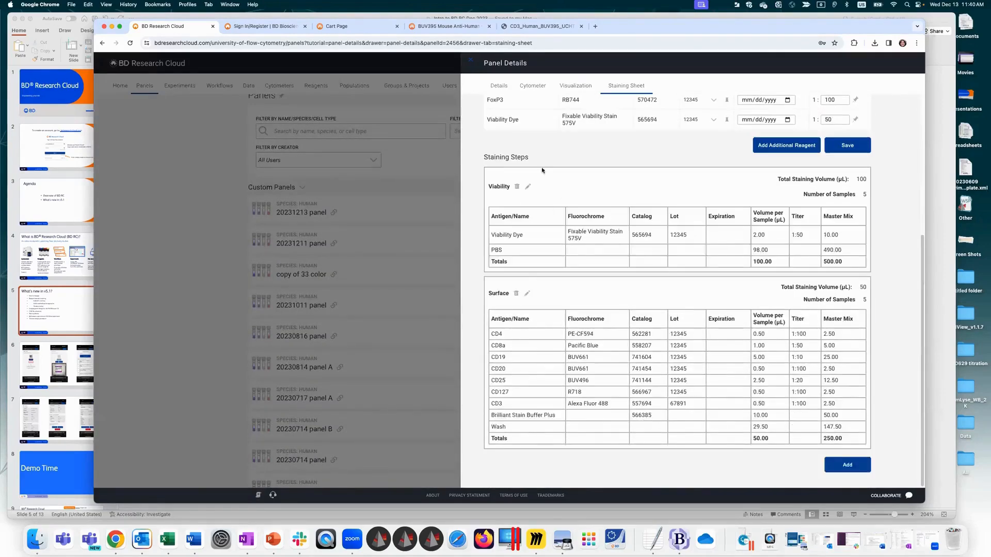
scroll(524, 273, "up", 3)
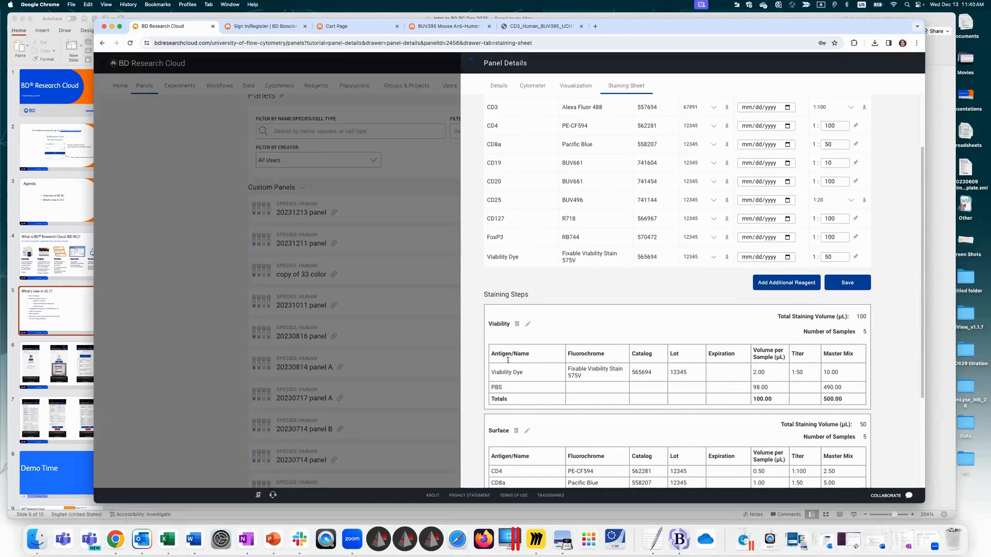
scroll(919, 232, "down", 5)
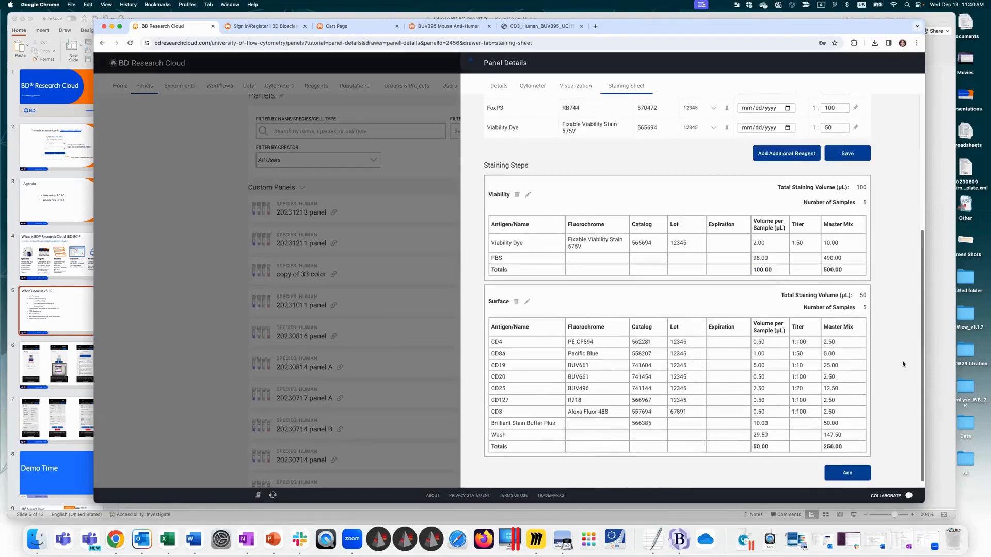
left_click(849, 473)
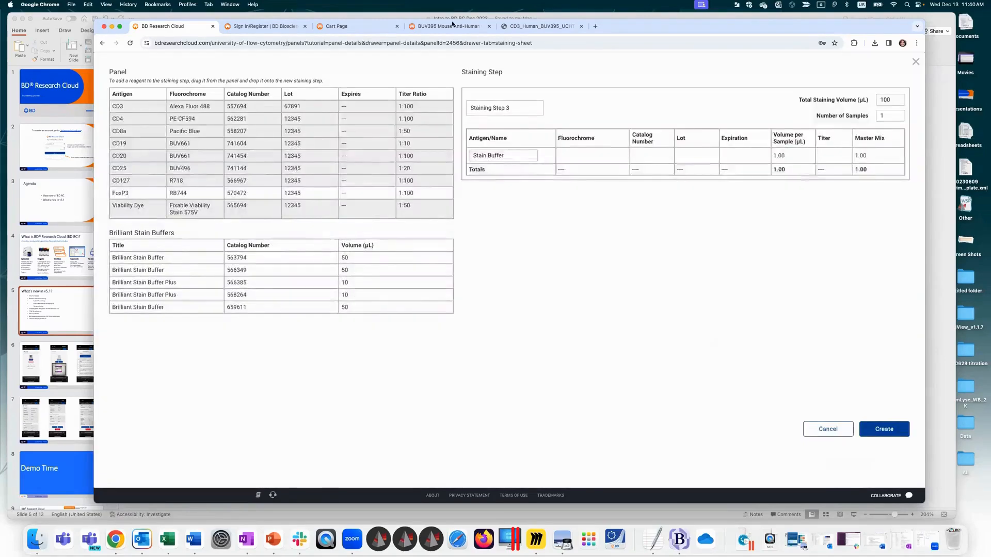
left_click_drag(524, 108, 430, 101)
type("Intranuclear")
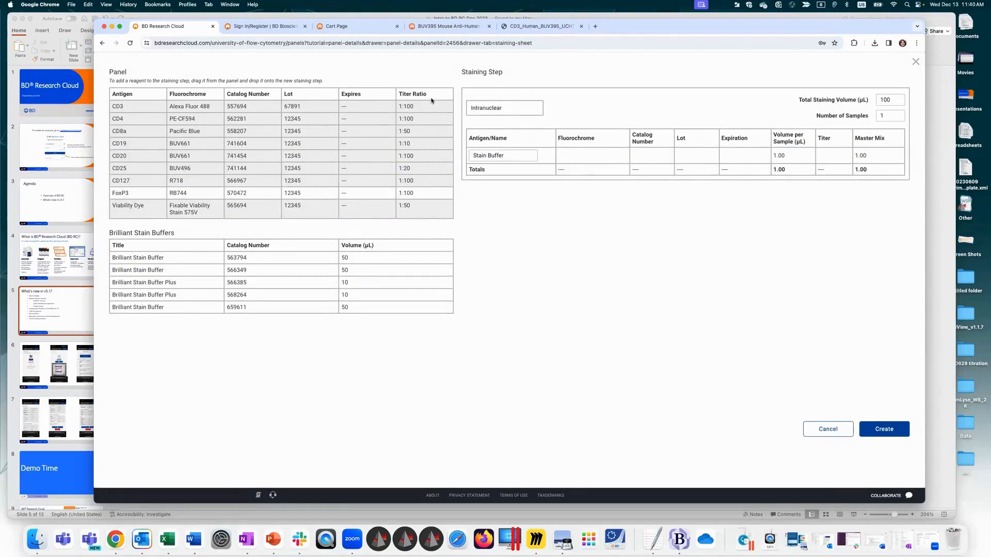
left_click_drag(135, 193, 599, 139)
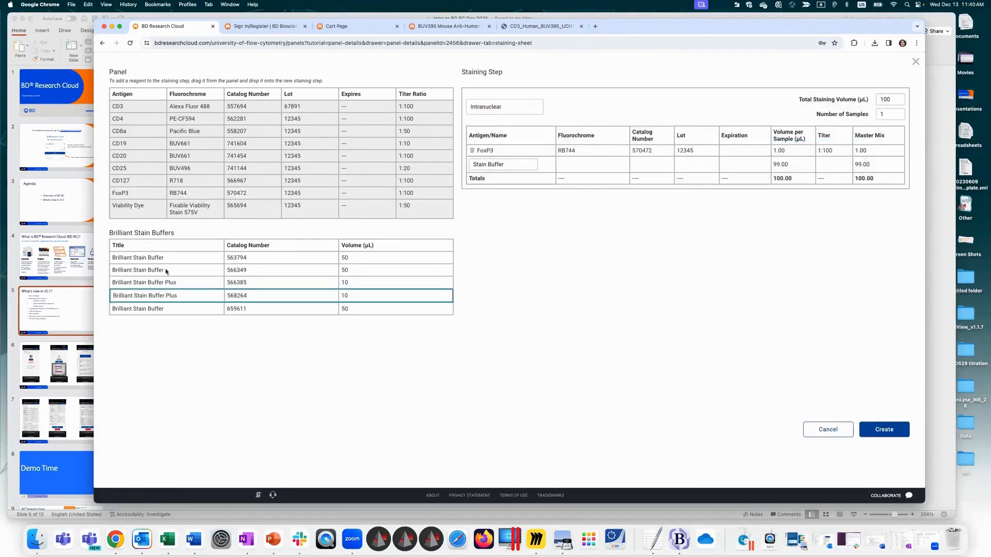
Step: Add Brilliant Stain Buffer Plus 566385 to the Intranuclear step, rename its stain buffer to Buffer, and create the step
left_click_drag(221, 278, 565, 148)
left_click_drag(512, 175, 452, 168)
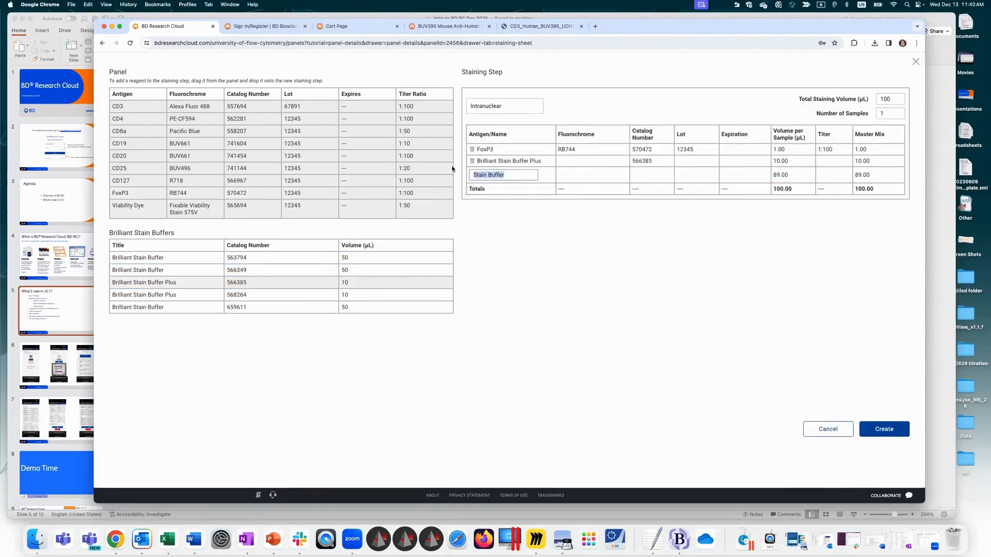
type("W")
key("BackSpace")
type("buffer")
key("Delete")
type("B")
left_click(502, 175)
left_click(884, 429)
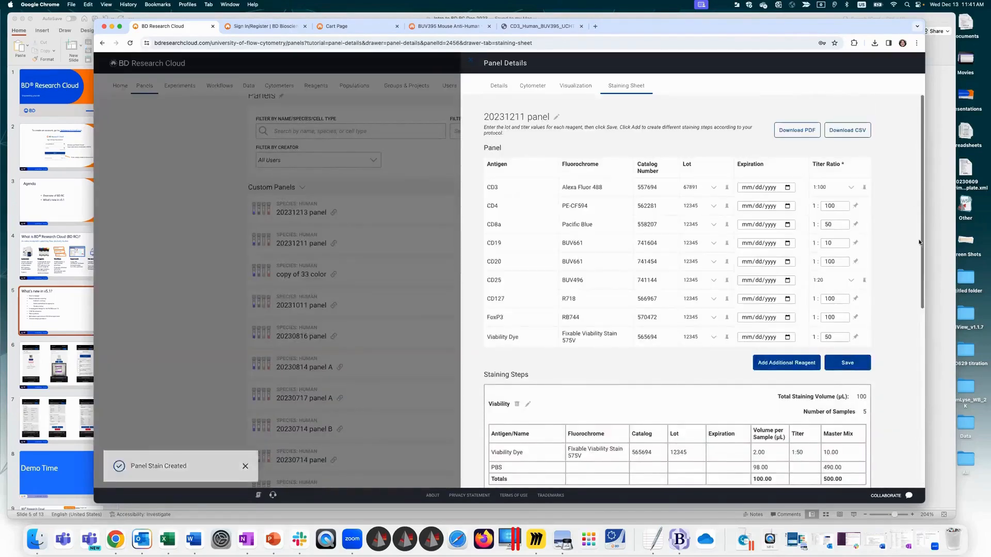
Step: Edit the Intranuclear staining step to use 5 samples and update it
scroll(888, 443, "down", 10)
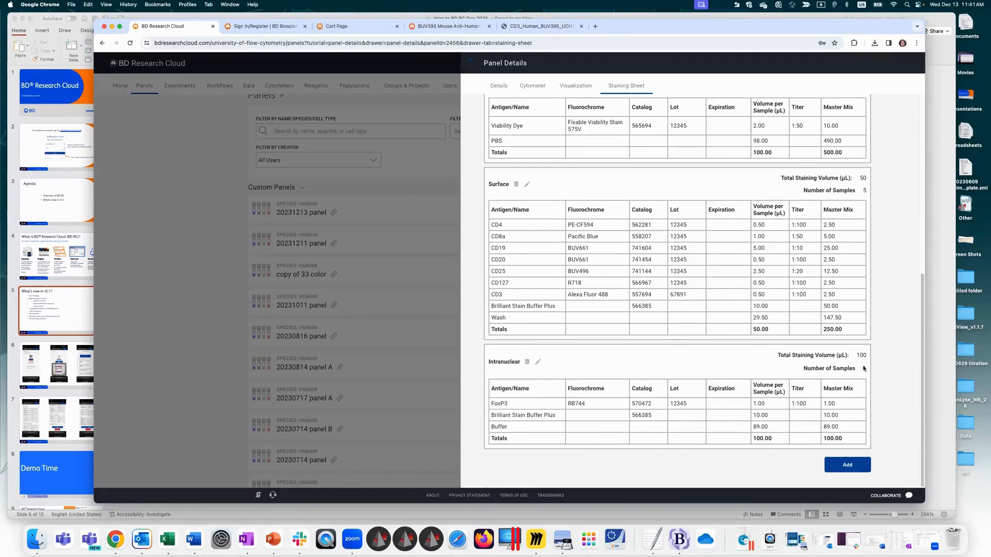
left_click(538, 362)
left_click_drag(885, 114, 867, 110)
type("5")
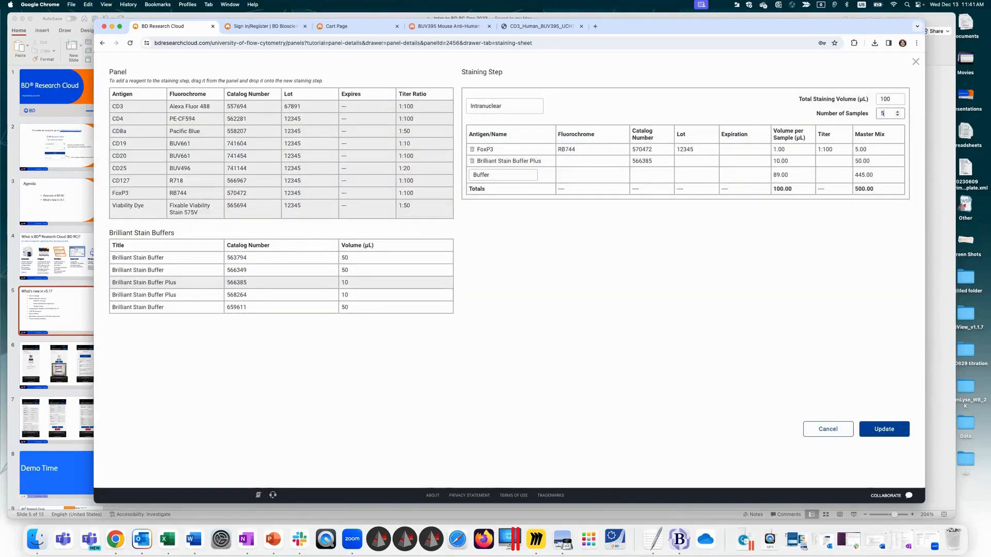
left_click(884, 429)
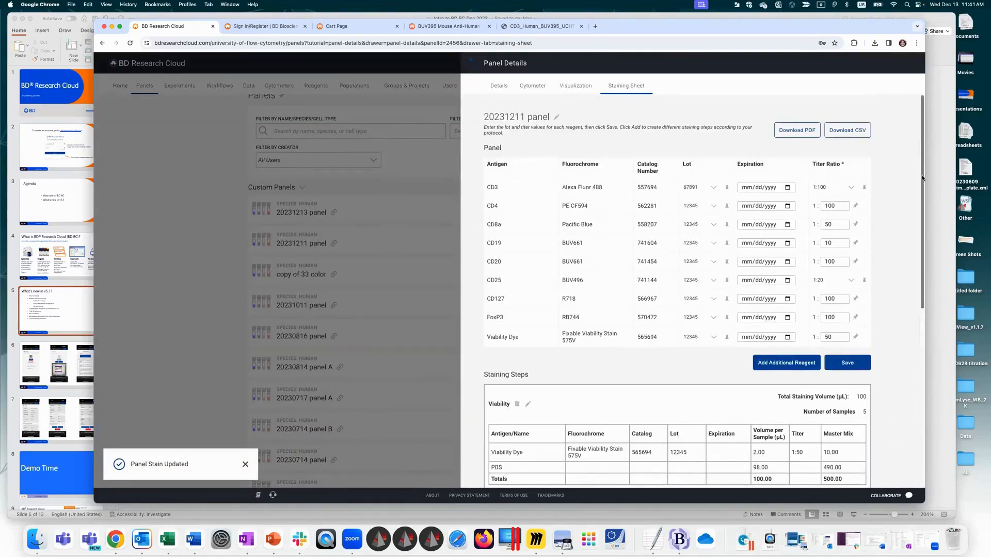
Step: Download the 20231211 panel's staining sheet as a PDF, view the document in Preview and close it
left_click_drag(922, 192, 907, 416)
scroll(919, 234, "up", 10)
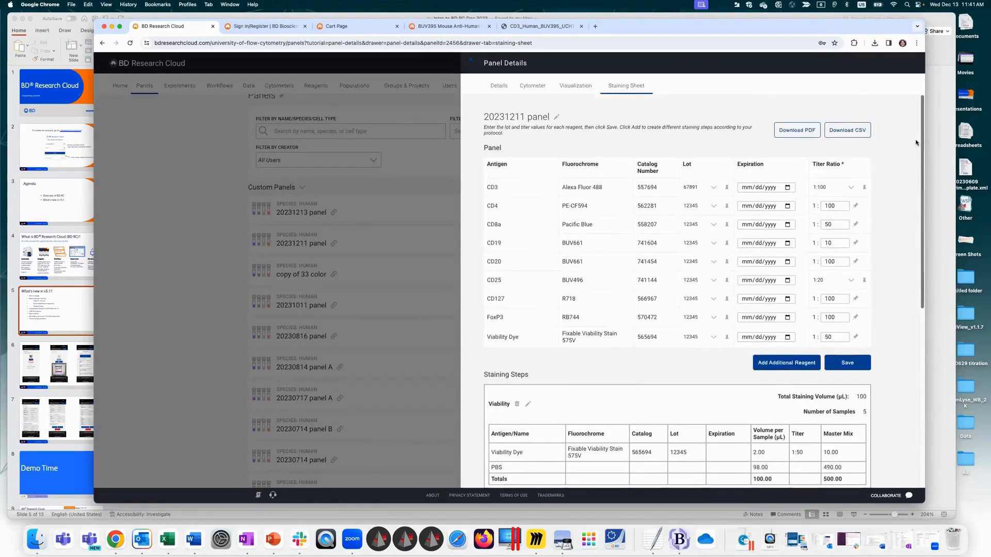
left_click(810, 132)
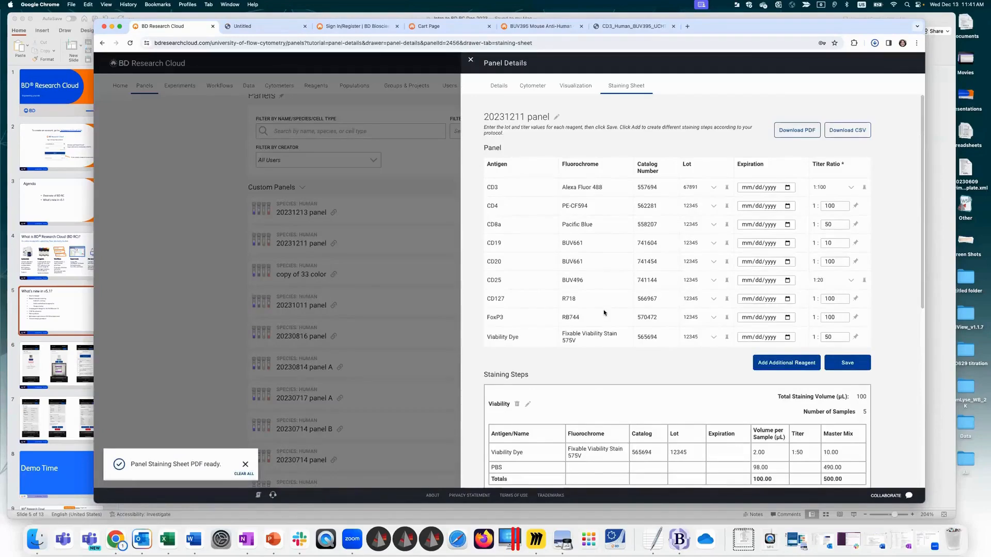
left_click(738, 542)
left_click(741, 511)
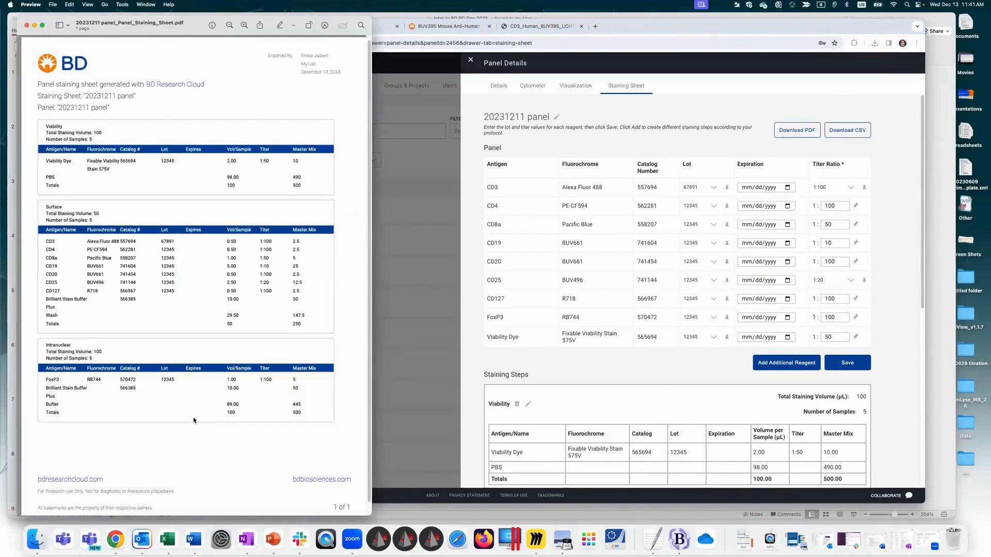
left_click(26, 26)
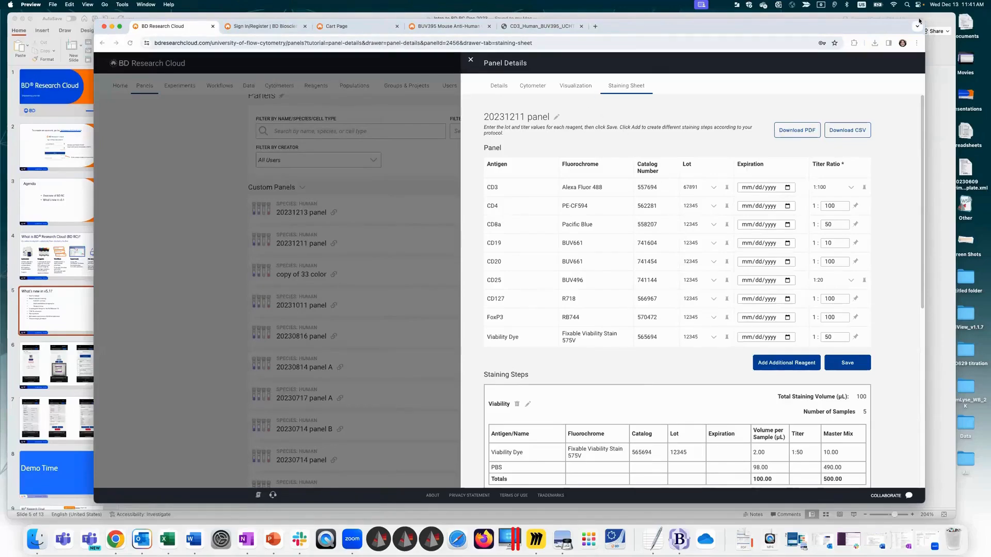
Step: Review the Viability, Surface and Intranuclear staining steps in the panel's staining sheet
left_click(919, 321)
scroll(859, 409, "down", 10)
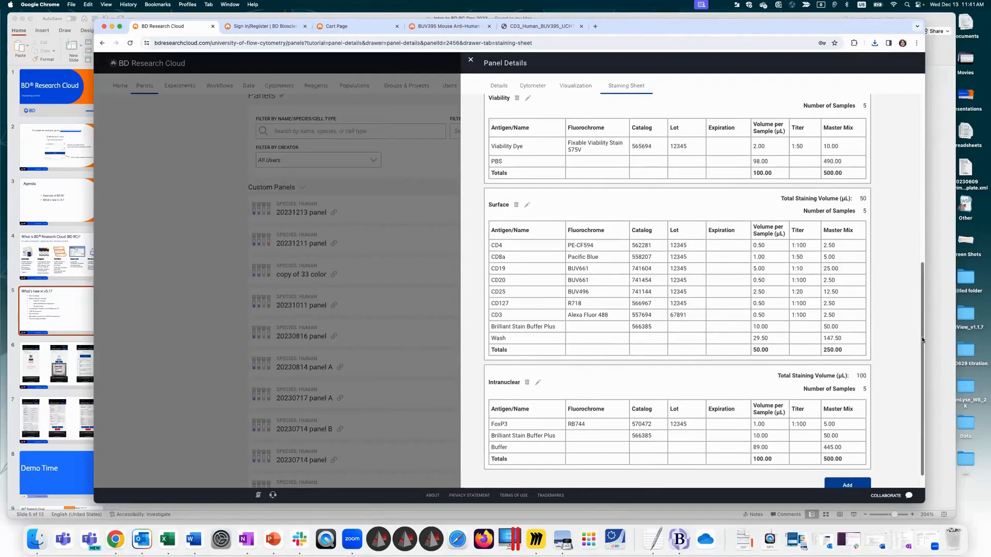
scroll(907, 203, "up", 3)
scroll(908, 204, "up", 5)
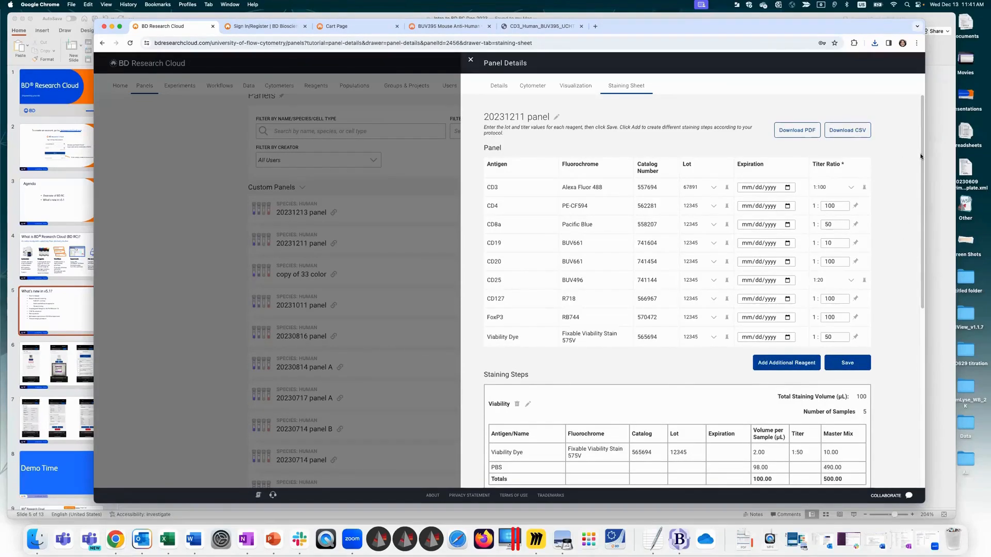
Step: Close the panel details, switch to PowerPoint and highlight New homepage and CVW file extraction on the v5.1 slide
mouse_move(922, 169)
left_mouse_down()
mouse_move(915, 301)
mouse_move(920, 165)
left_mouse_up()
left_click(470, 65)
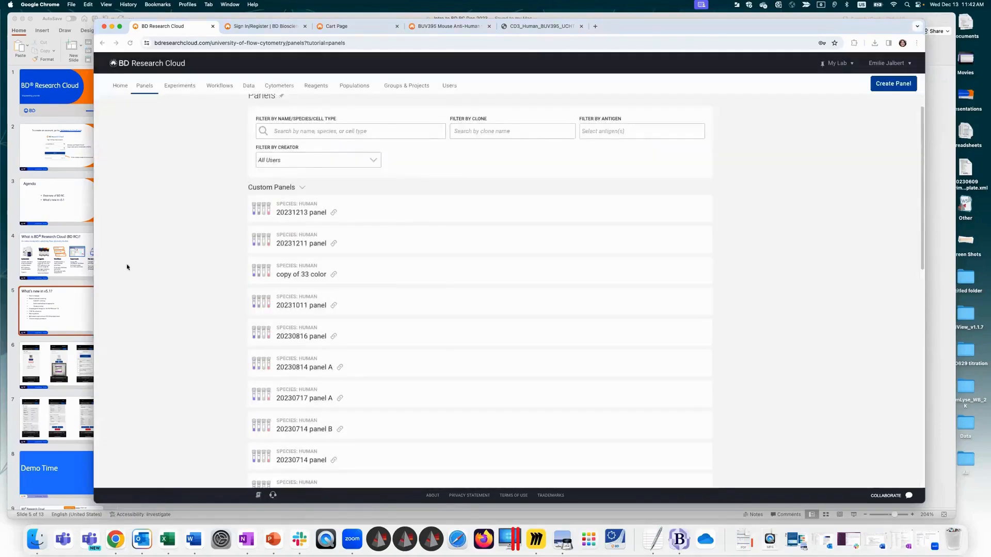
key("super+Tab")
triple_click(322, 155)
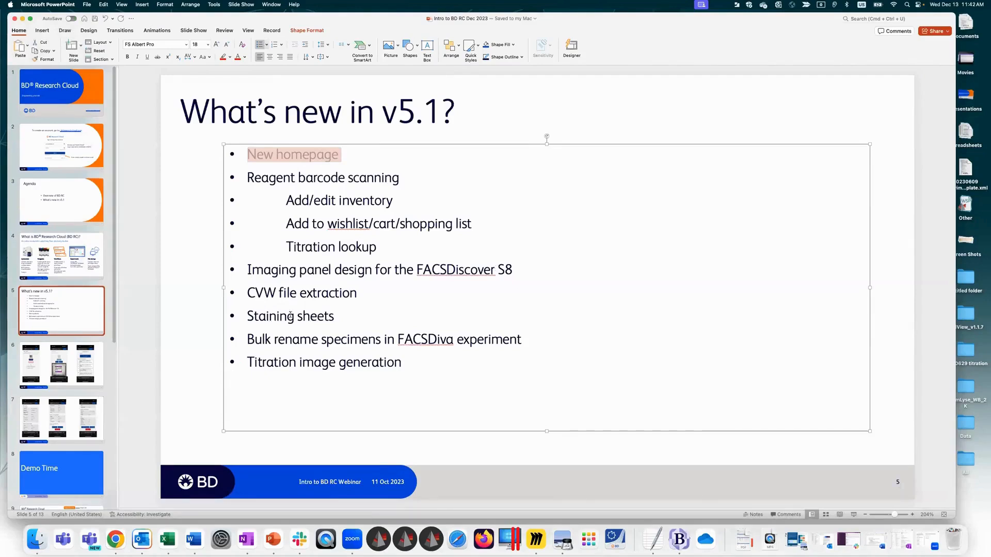
triple_click(327, 293)
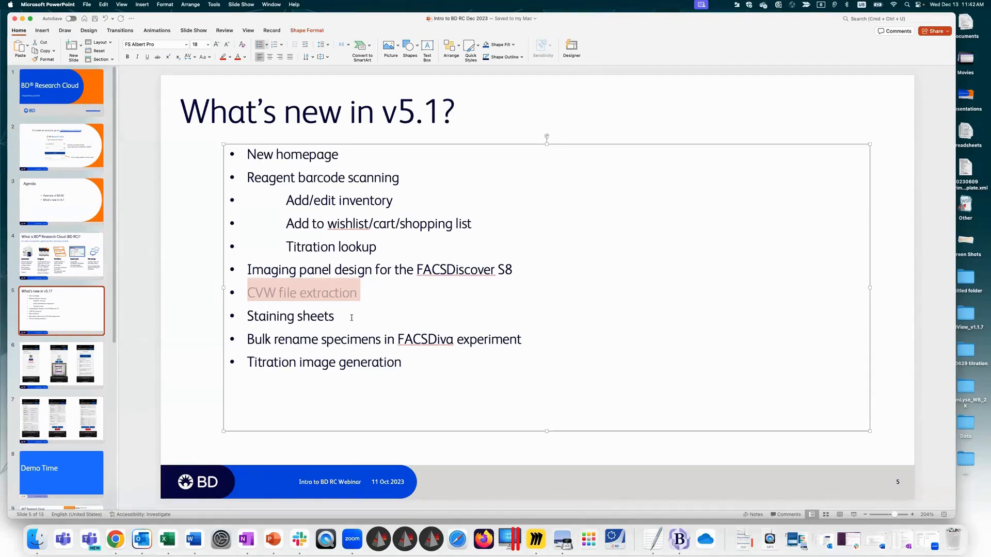
Step: Switch to Chrome and open the CVW project's Project Files folder in the lab's data
left_click(114, 541)
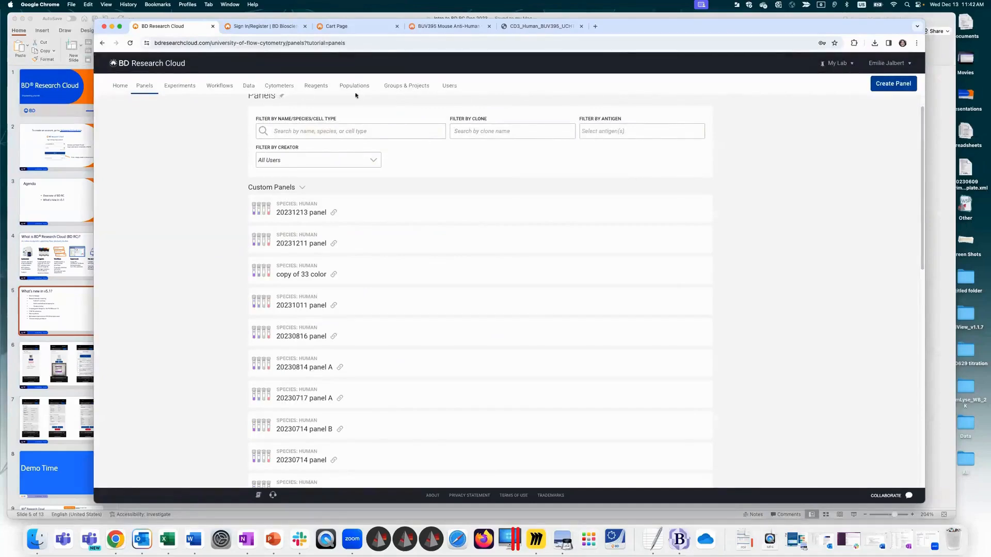
left_click(243, 86)
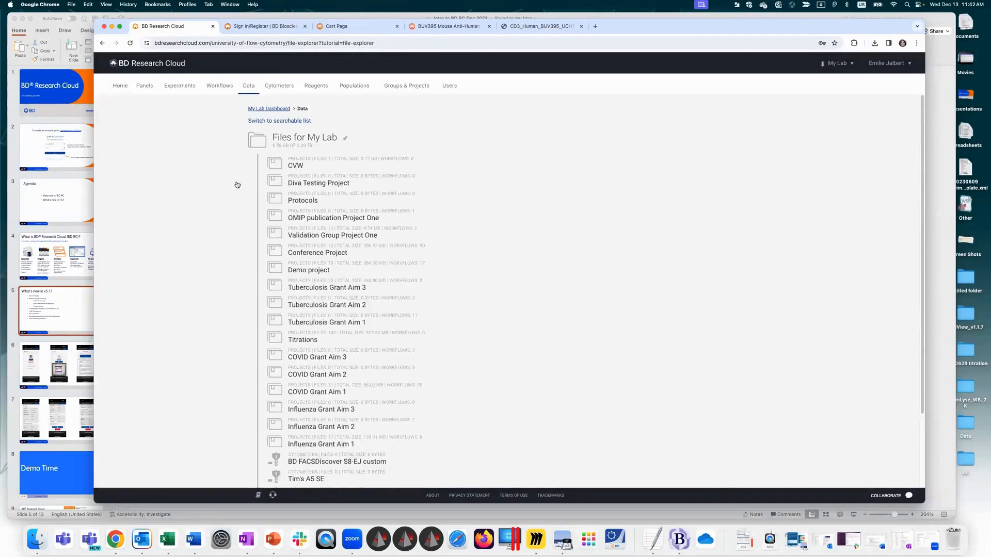
left_click(279, 169)
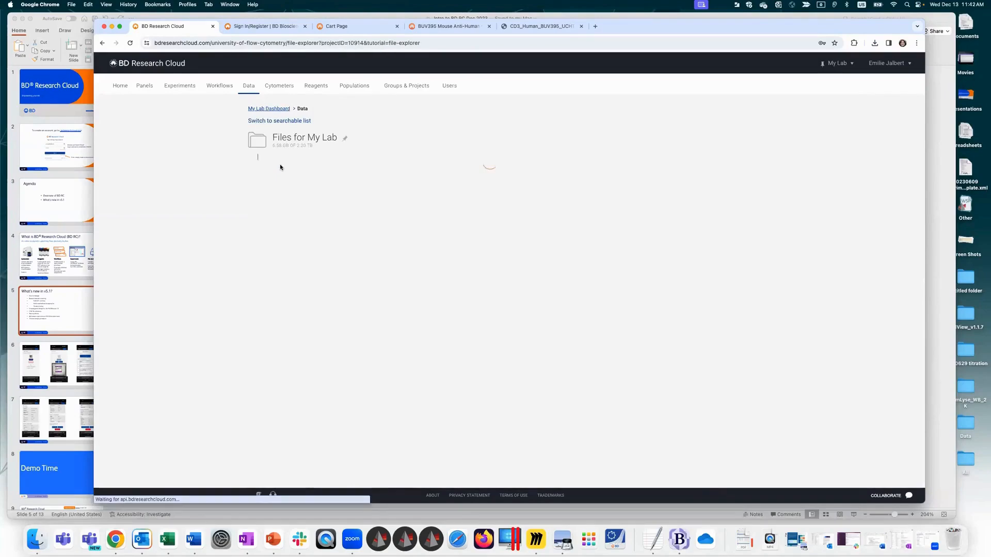
left_click(302, 186)
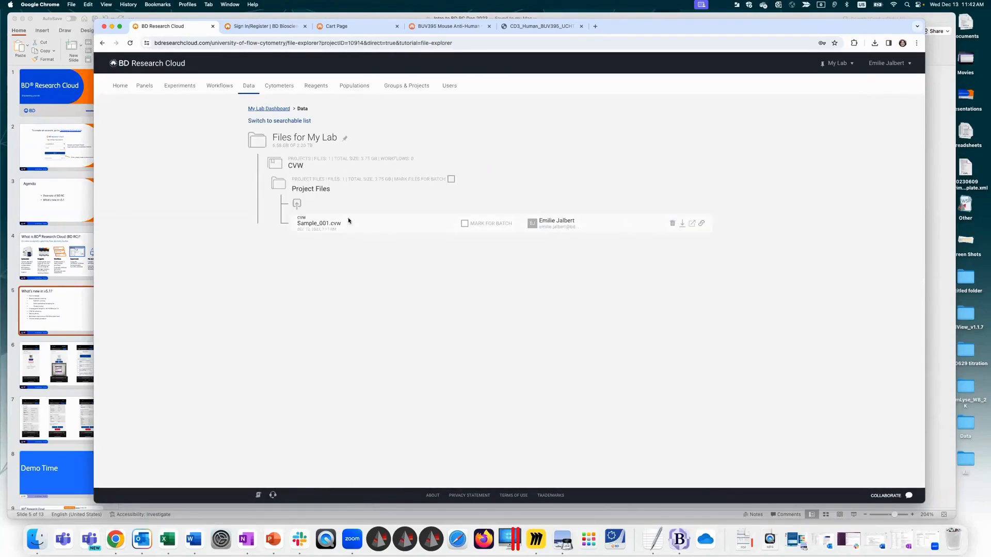
Step: View the CVW project's upload options and the details of Sample_001.cvw, and return to the project files
left_click(296, 205)
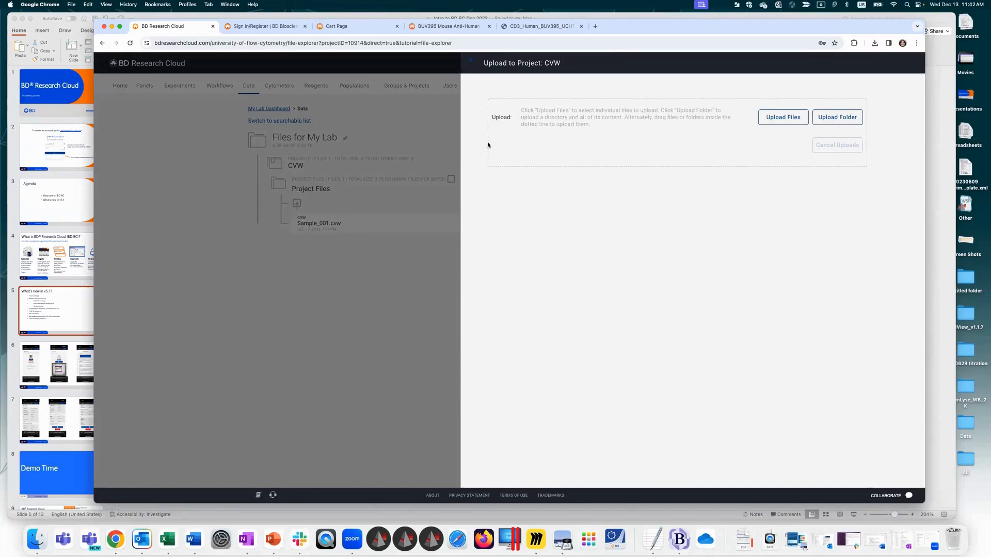
left_click(470, 61)
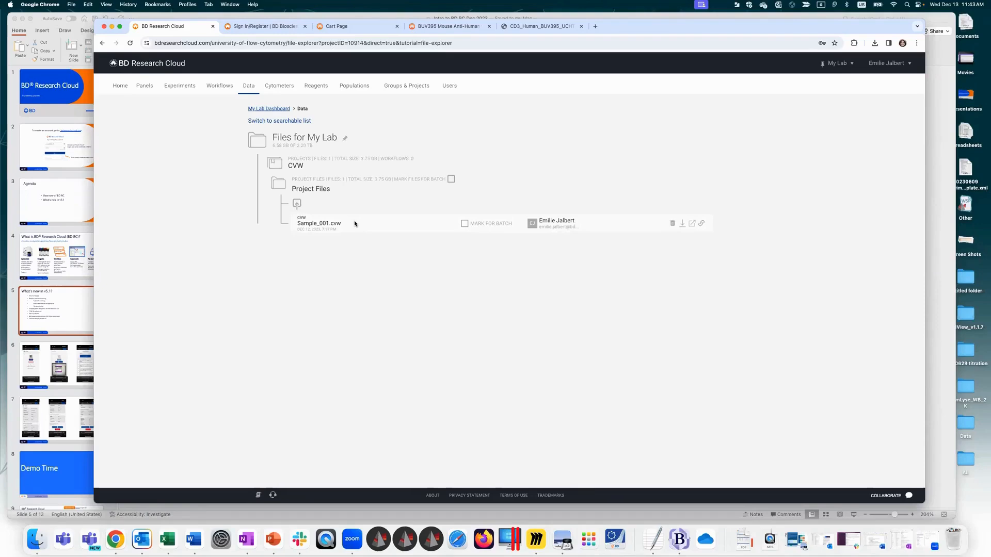
left_click(421, 226)
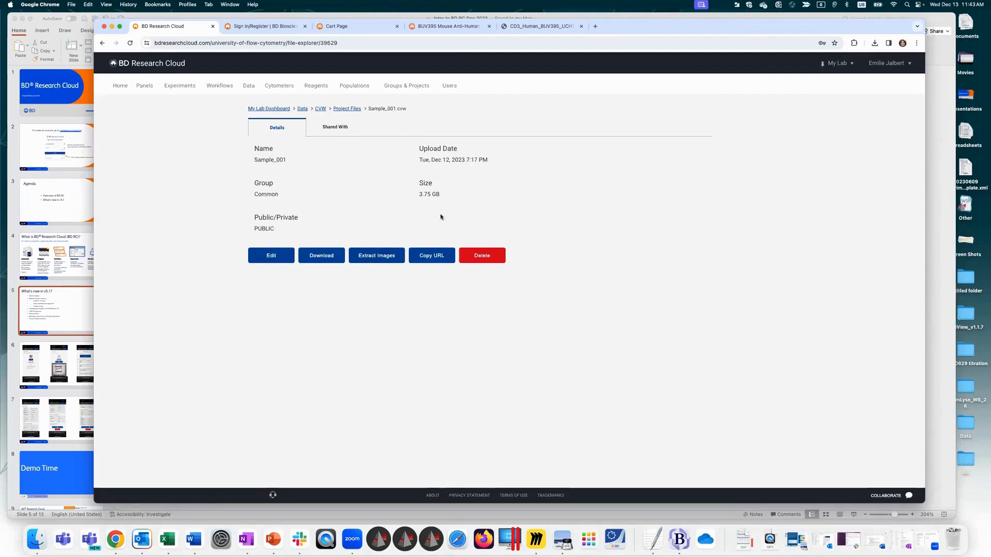
left_click(344, 110)
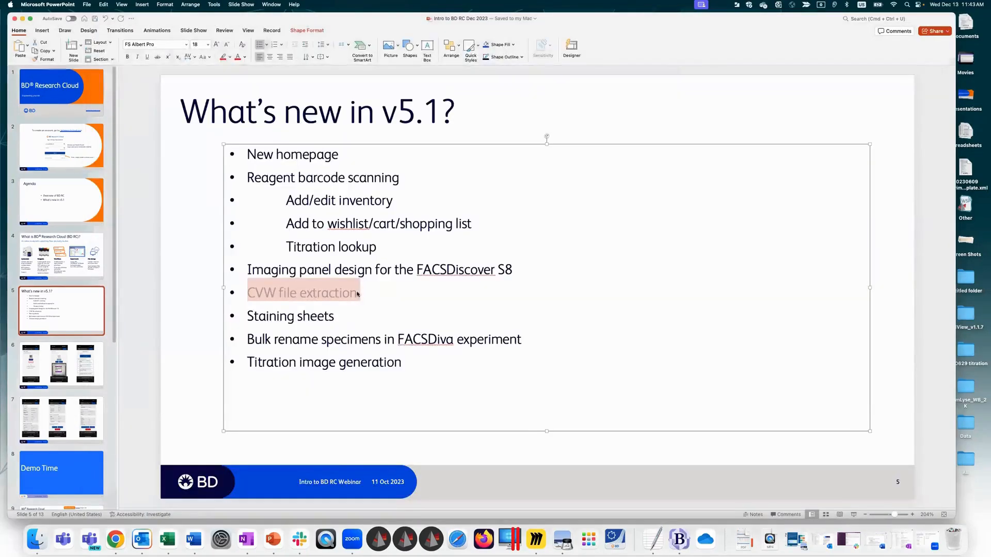
Step: Switch to PowerPoint and highlight Titration image generation on the What's new in v5.1? slide
left_click(266, 317)
left_click_drag(403, 367, 250, 362)
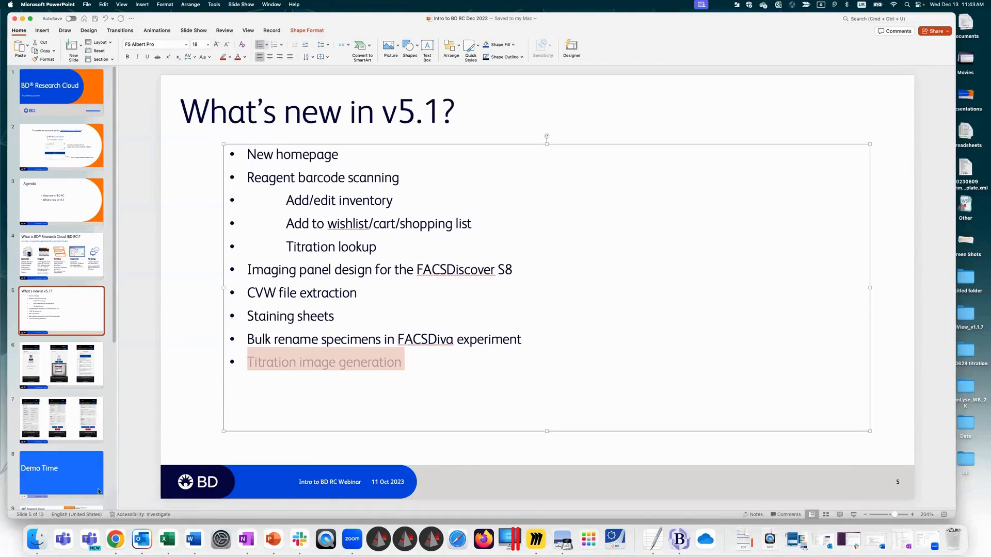
Step: Switch to Chrome and open the HLA-DR titration folder in the Titrations project's files
left_click(116, 539)
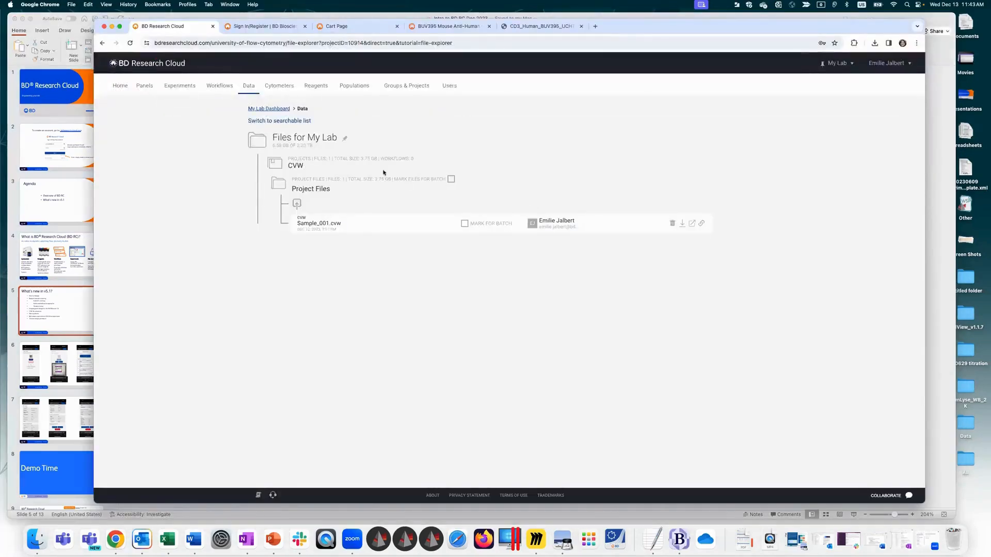
left_click(257, 140)
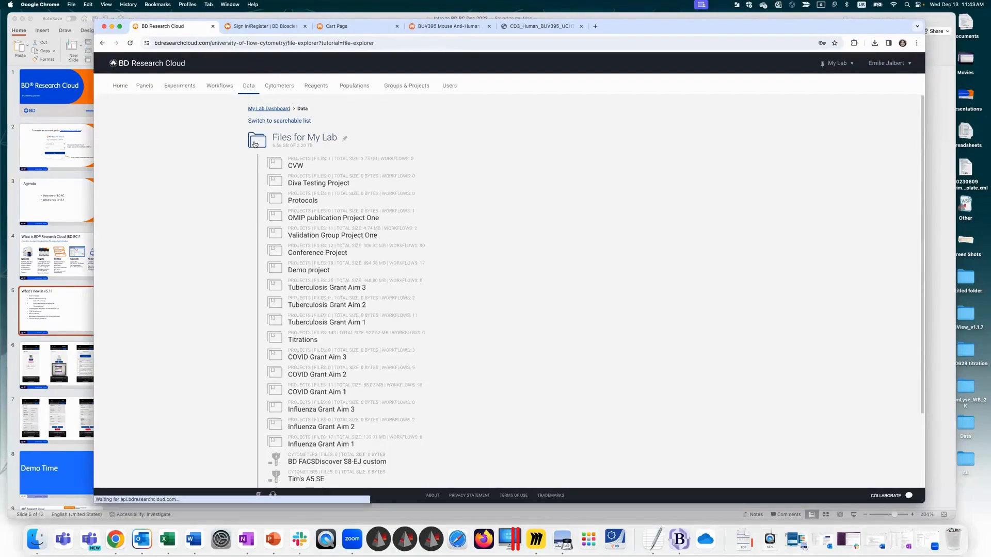
left_click(281, 339)
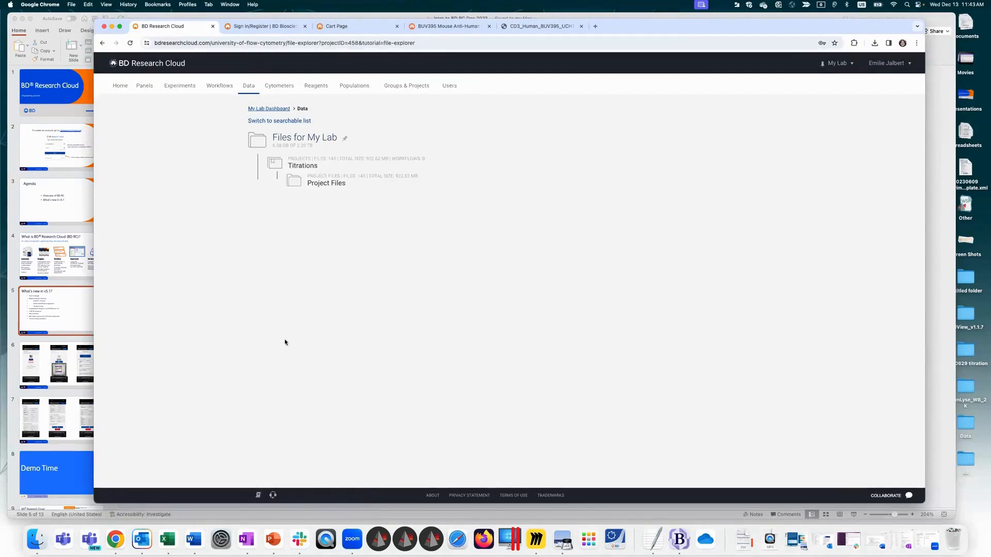
left_click(292, 181)
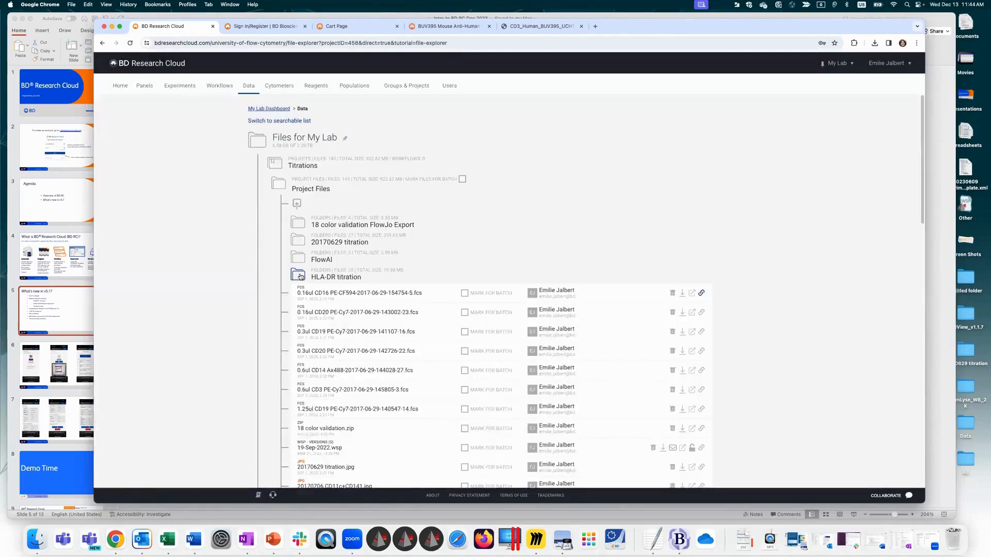
left_click(301, 278)
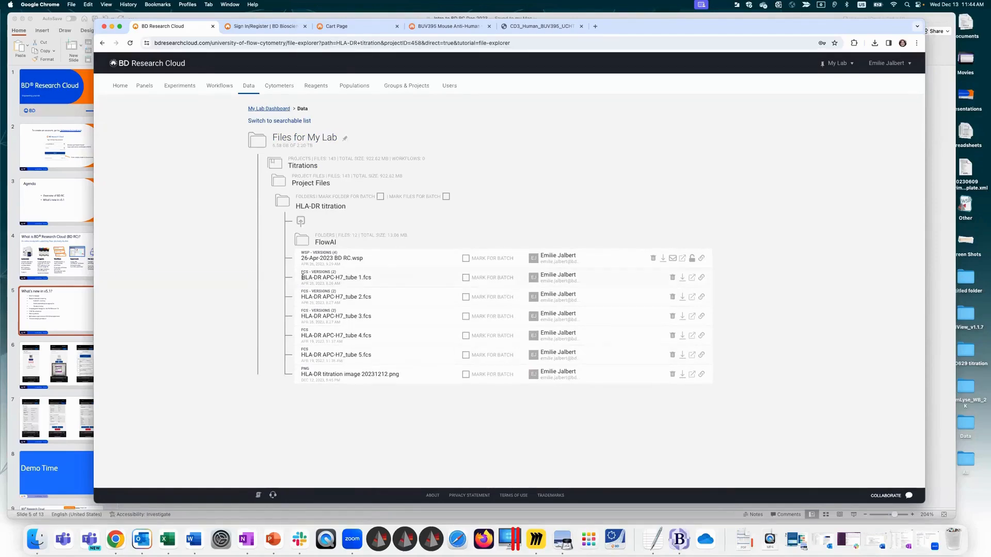
Step: Mark the HLA-DR APC-H7 FCS files for tubes 1 to 5 for batch and start generating a titration image
left_click(465, 277)
left_click(466, 296)
left_click(466, 317)
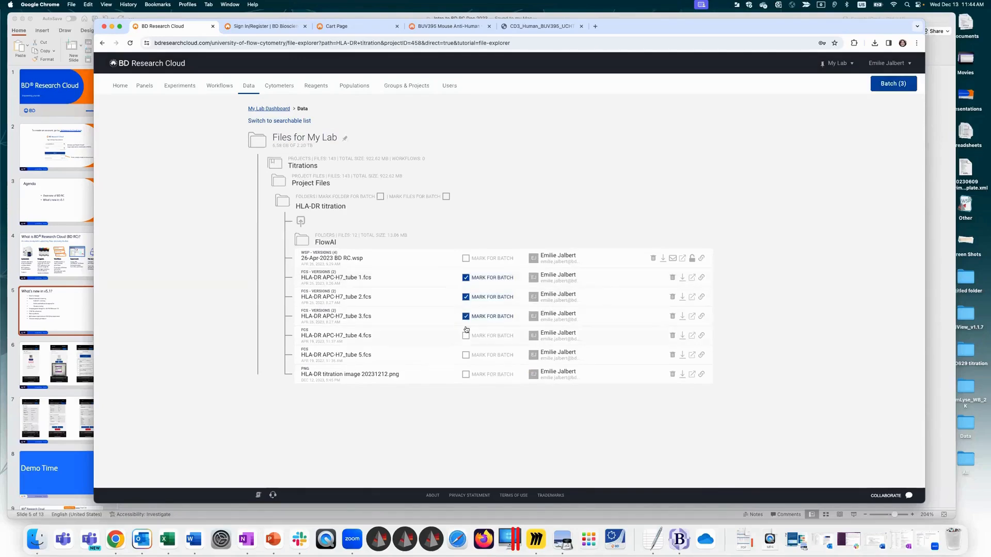
left_click(465, 336)
left_click(465, 355)
left_click(892, 90)
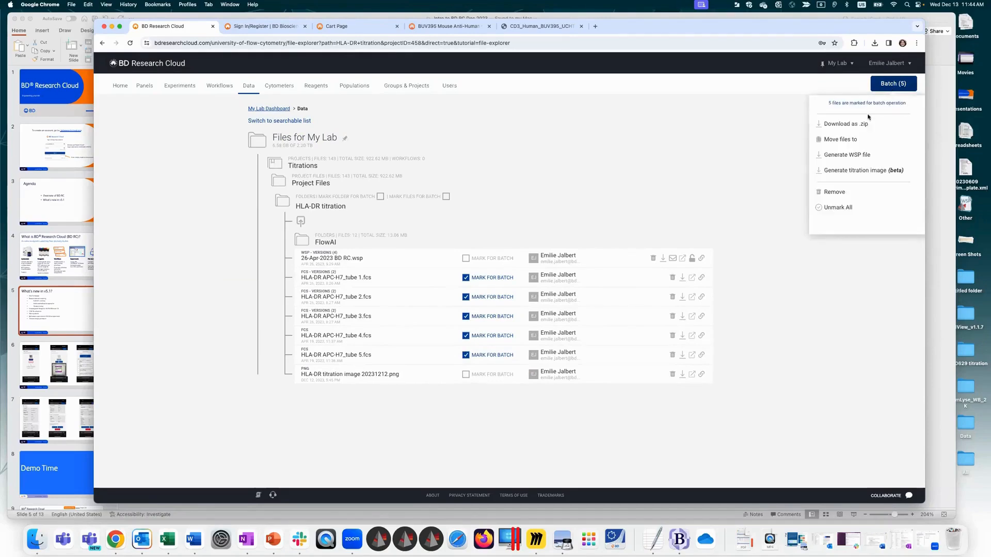
left_click(882, 170)
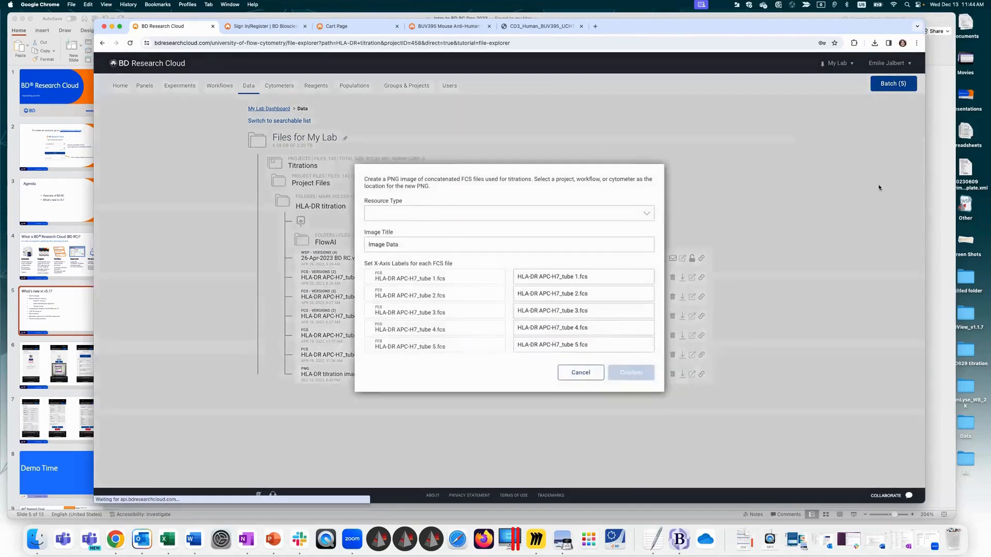
Step: Set the image's save location to the Titrations project with HLA-DR titration as Subfolder 1
left_click(415, 217)
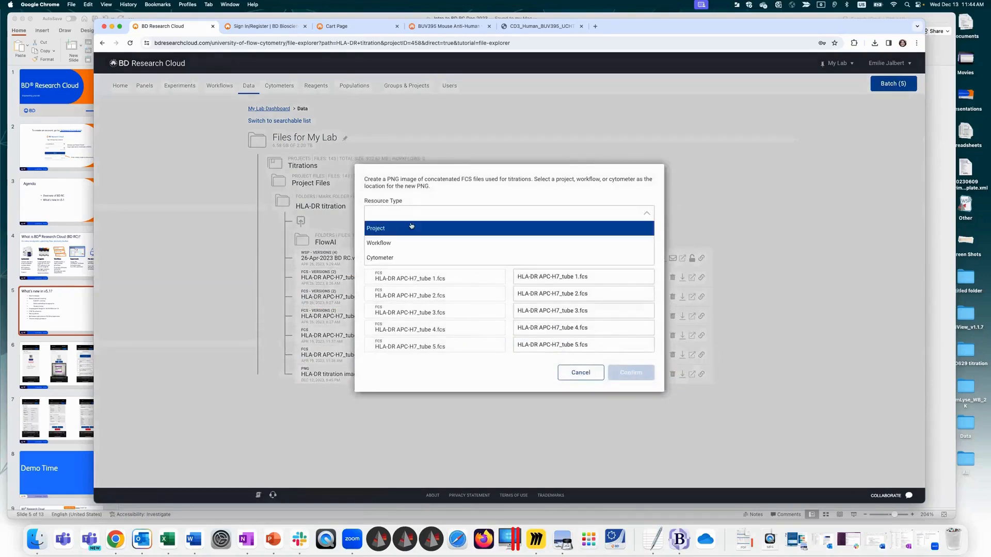
left_click(411, 226)
left_click(409, 228)
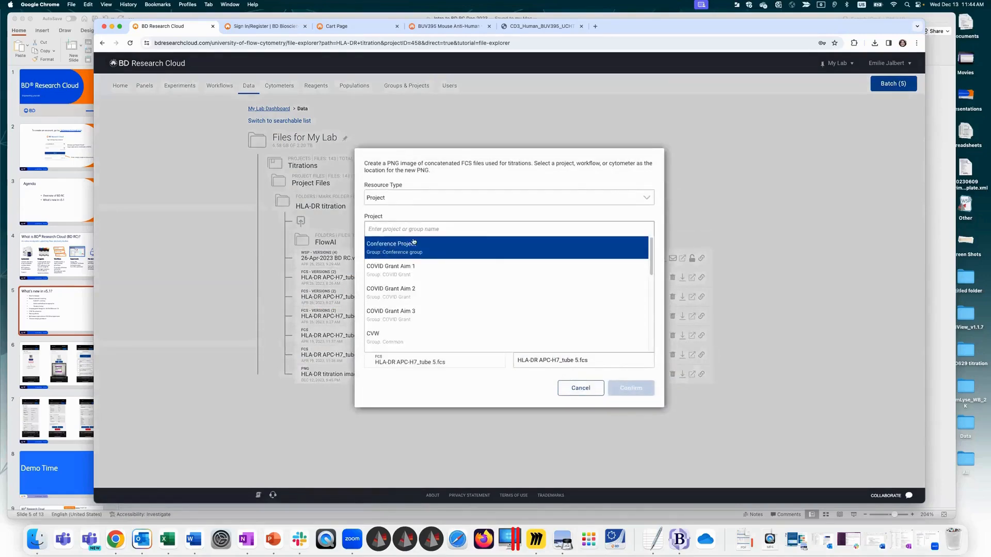
left_click_drag(650, 266, 661, 329)
left_click(392, 279)
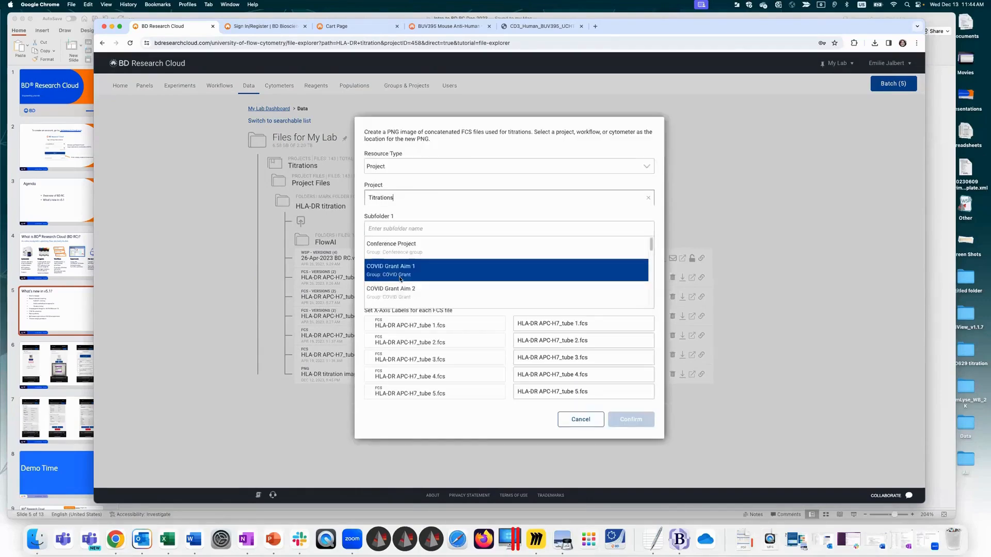
left_click(395, 229)
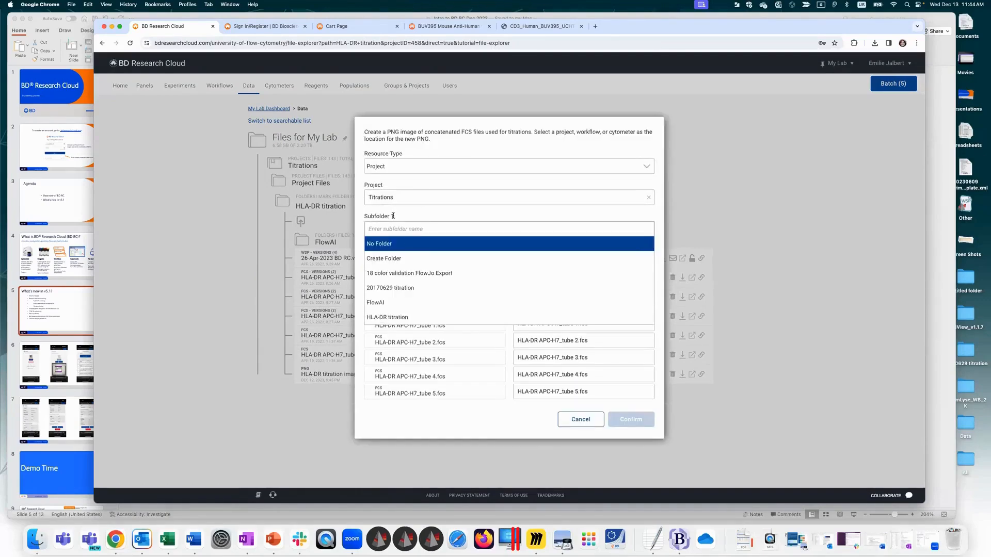
left_click(420, 317)
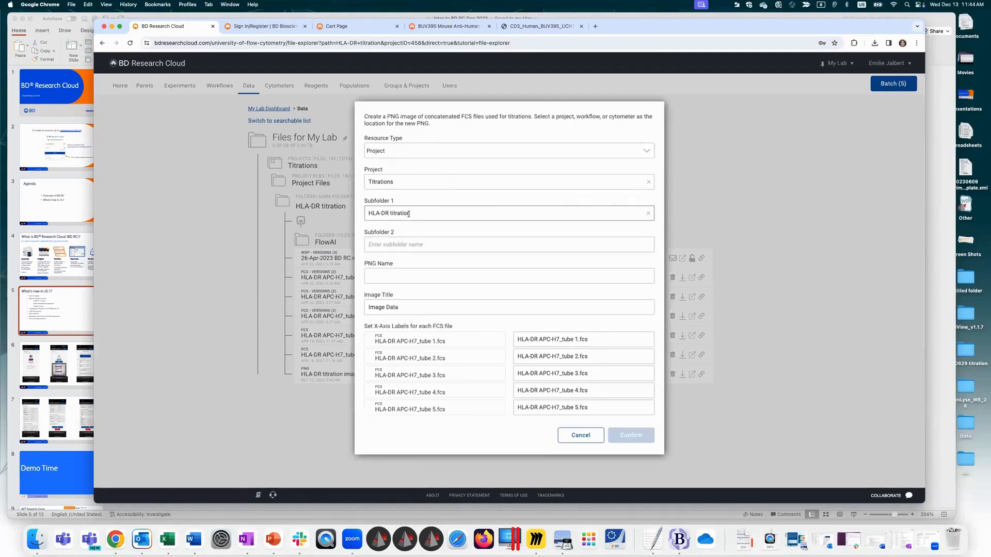
Step: Name the PNG "200231213 Titration image" and set the image title to "HLA-DR APC-H7 lot12345"
left_click(402, 274)
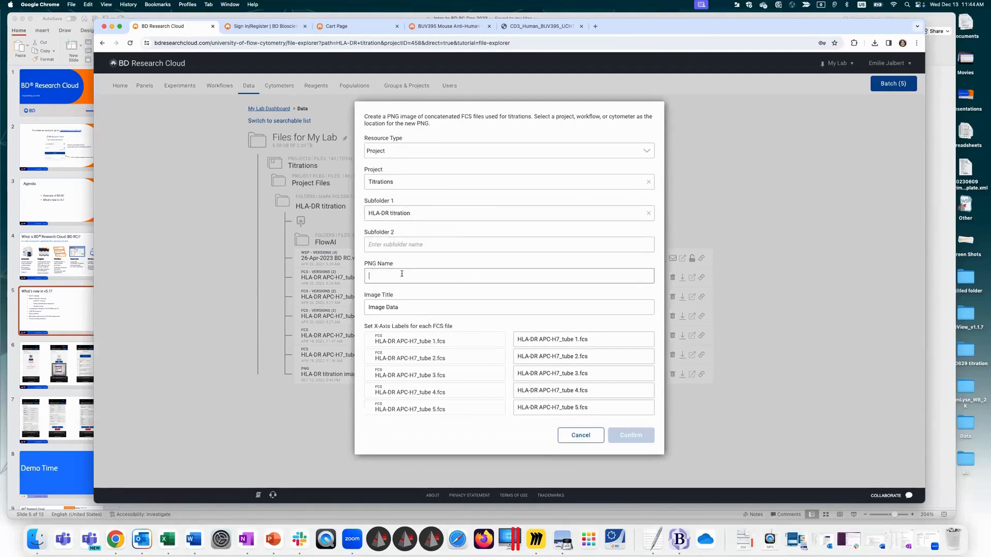
type("200231213")
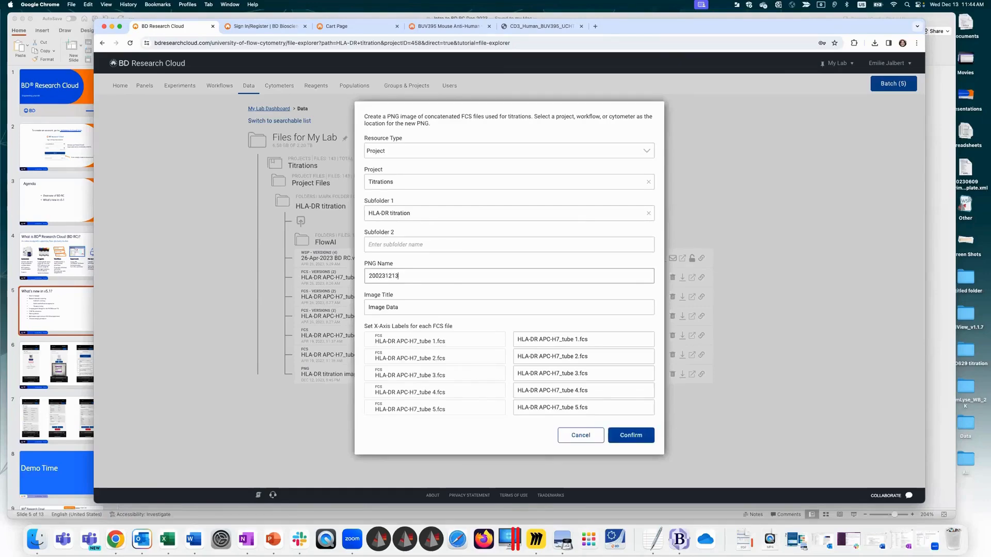
type(" Titration image")
left_click_drag(407, 311, 362, 306)
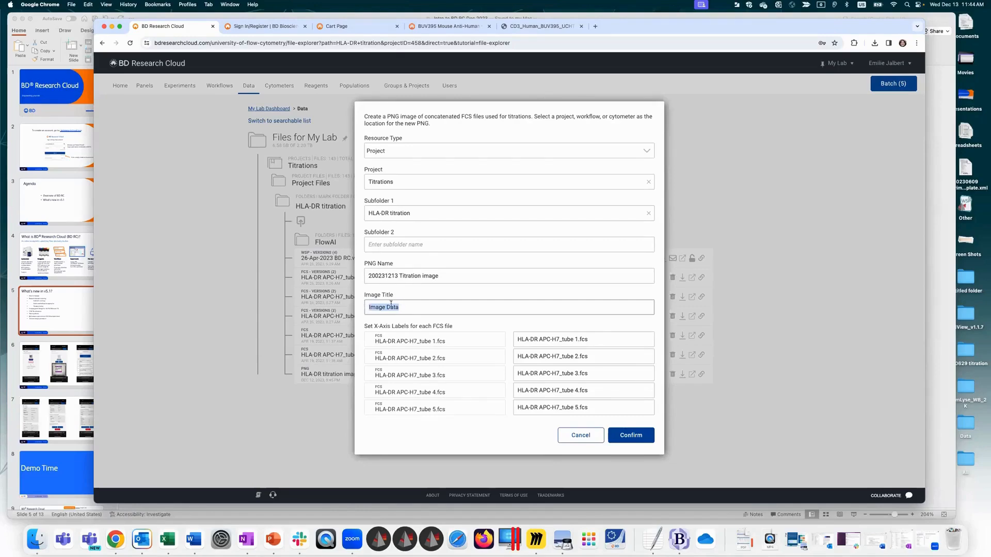
type("HLA-DR APC-H7 lot12345")
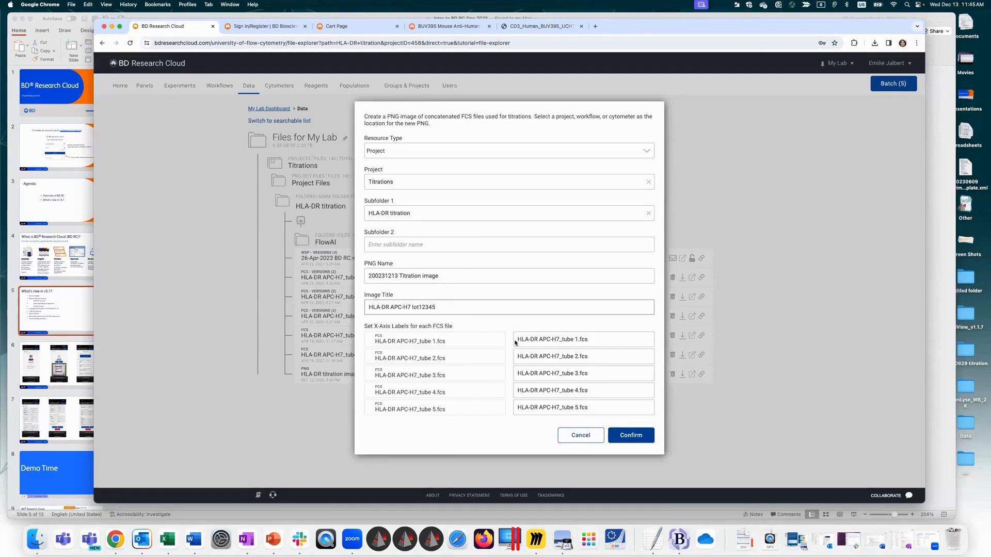
Step: Set the x-axis labels of the tube 1 and tube 2 FCS files to 10ul and 5ul
triple_click(604, 336)
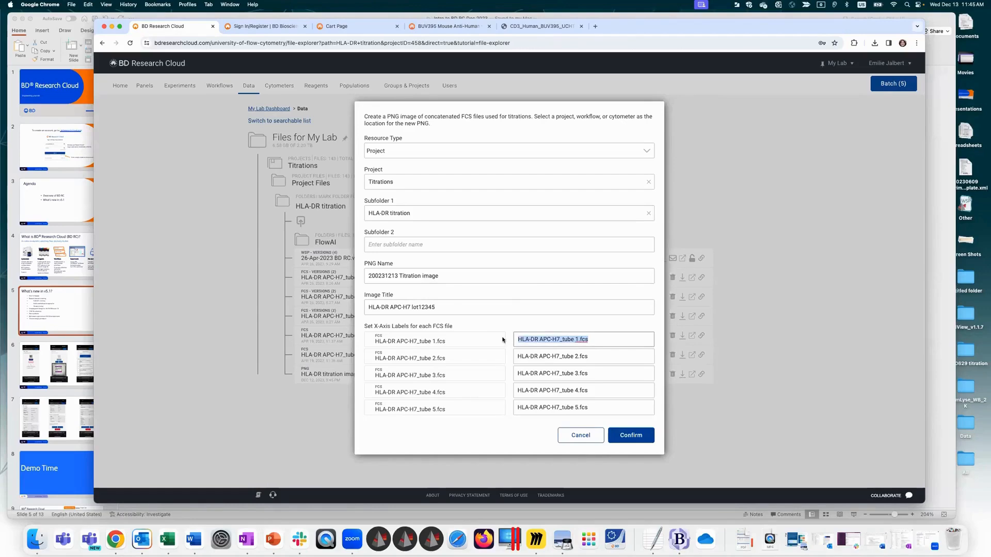
type("5ul")
triple_click(596, 355)
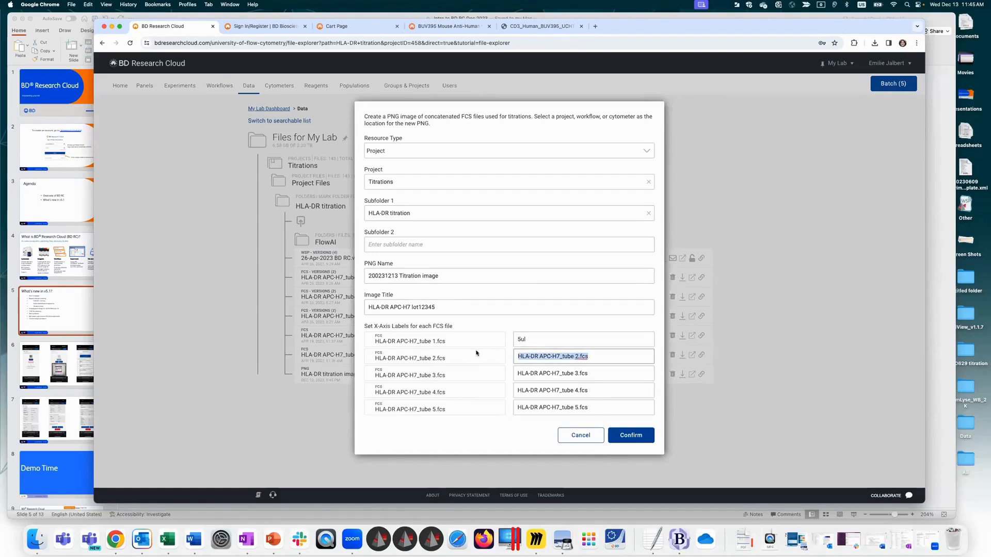
double_click(521, 339)
type("10u")
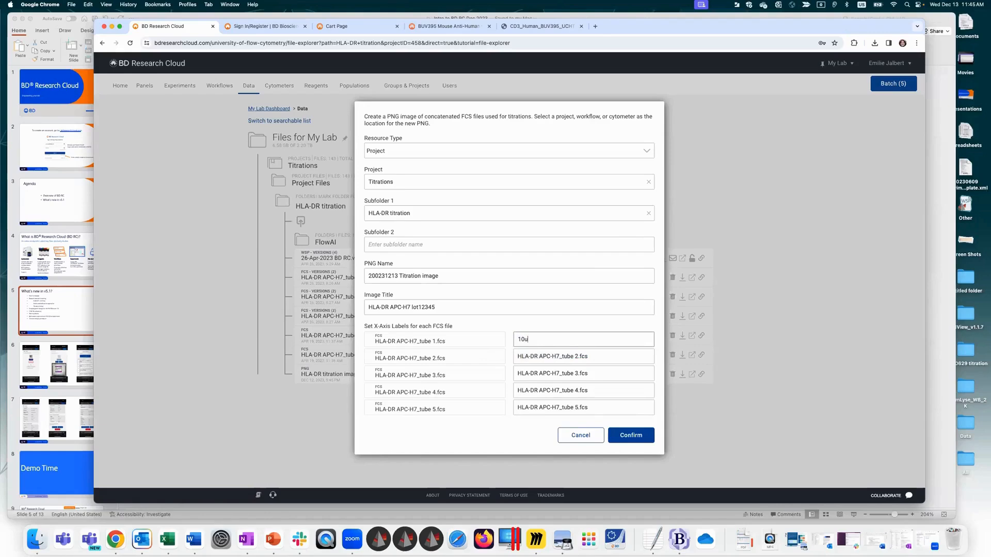
triple_click(593, 355)
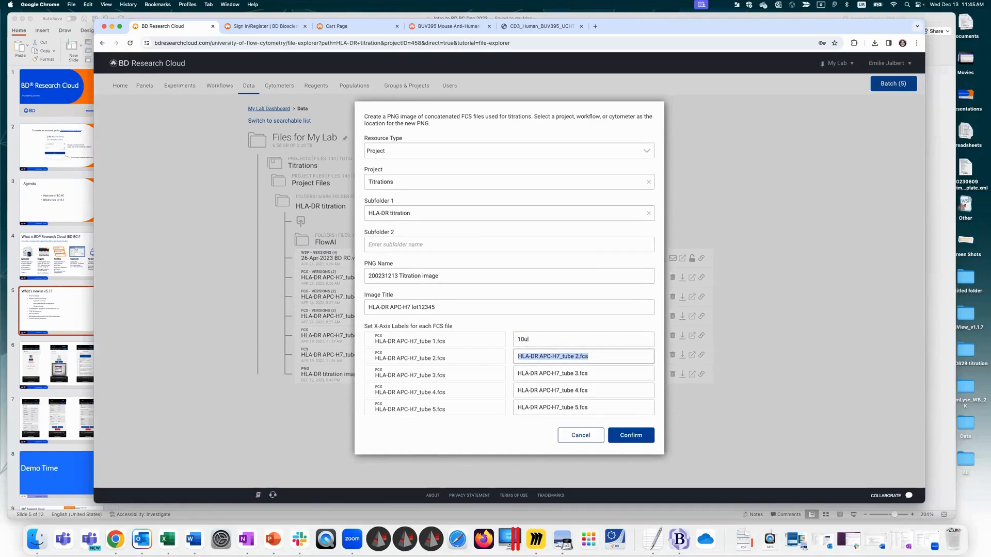
type("5ul")
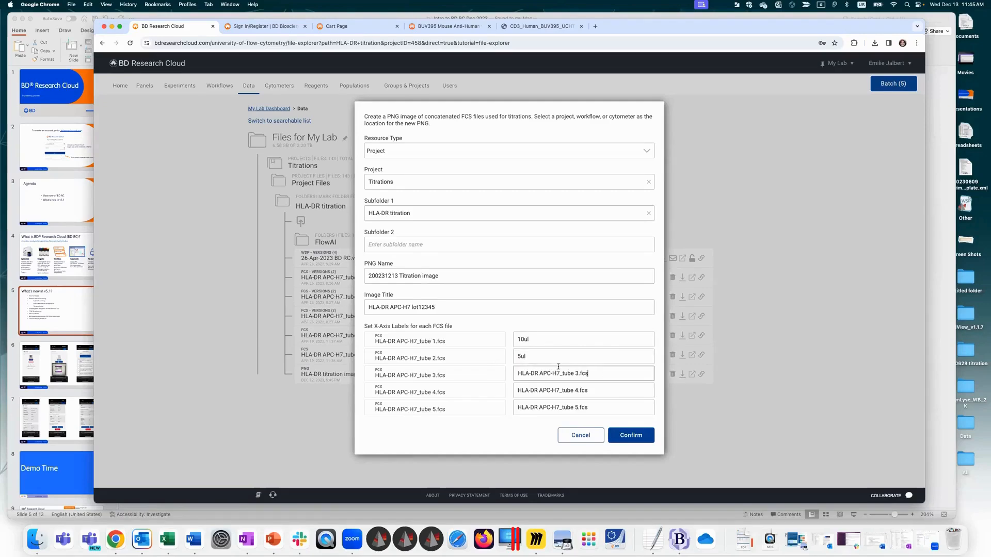
Step: Label the tube 3, 4 and 5 FCS files 2.5ul, 1.25ul and 0.6ul, and generate the titration image
triple_click(607, 373)
type("2.5u")
triple_click(607, 386)
type("1.25ul")
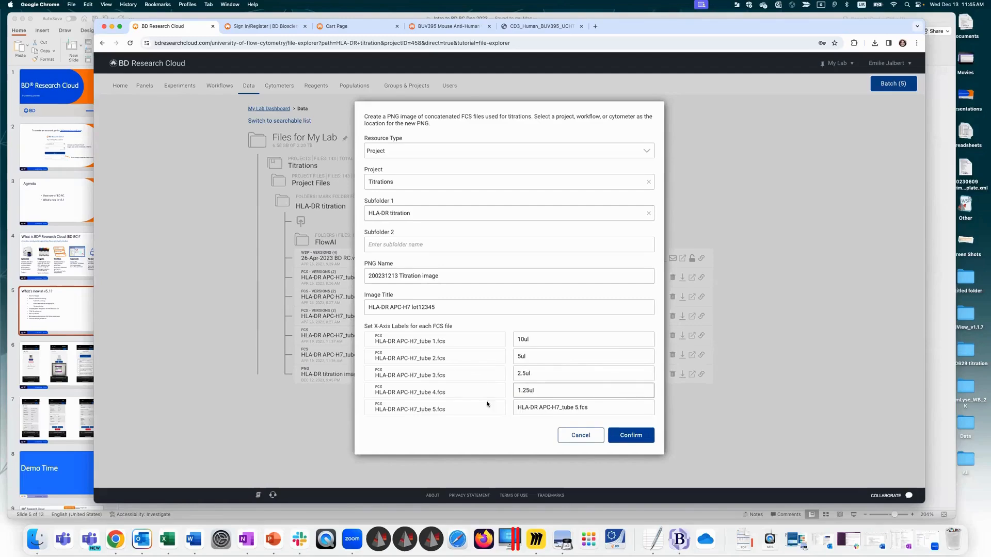
triple_click(605, 408)
type("0.6")
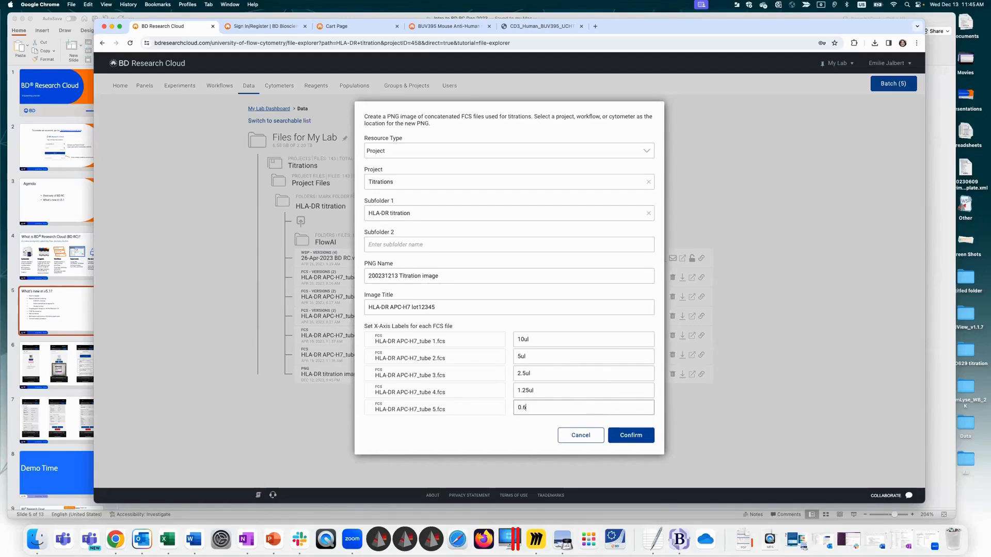
type("ul")
left_click(630, 435)
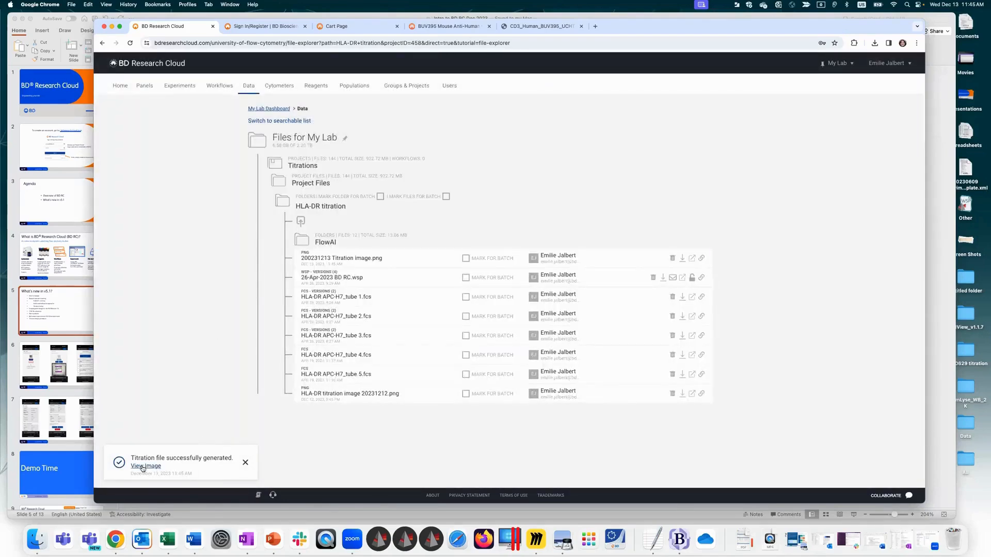
Step: View the generated titration image and close its preview
left_click(143, 467)
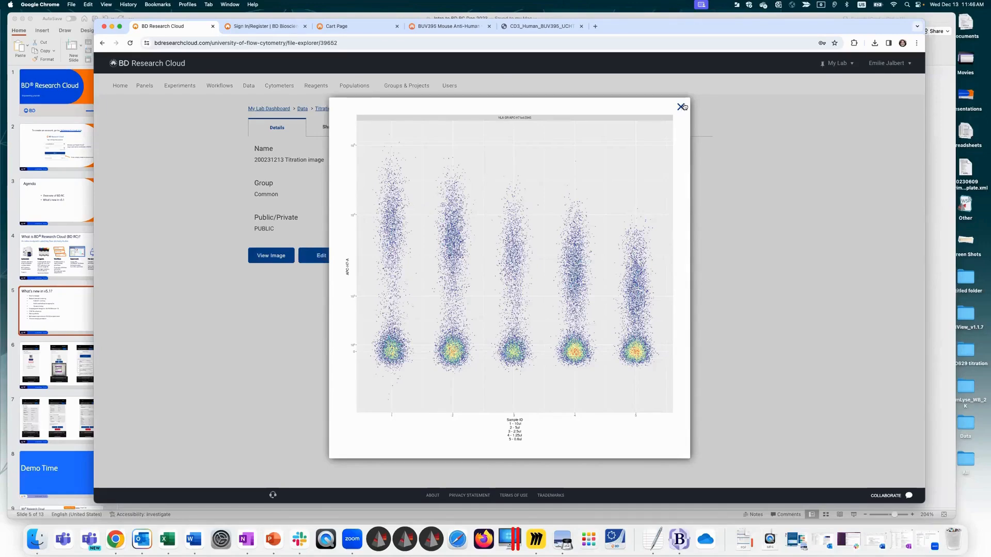
left_click(681, 107)
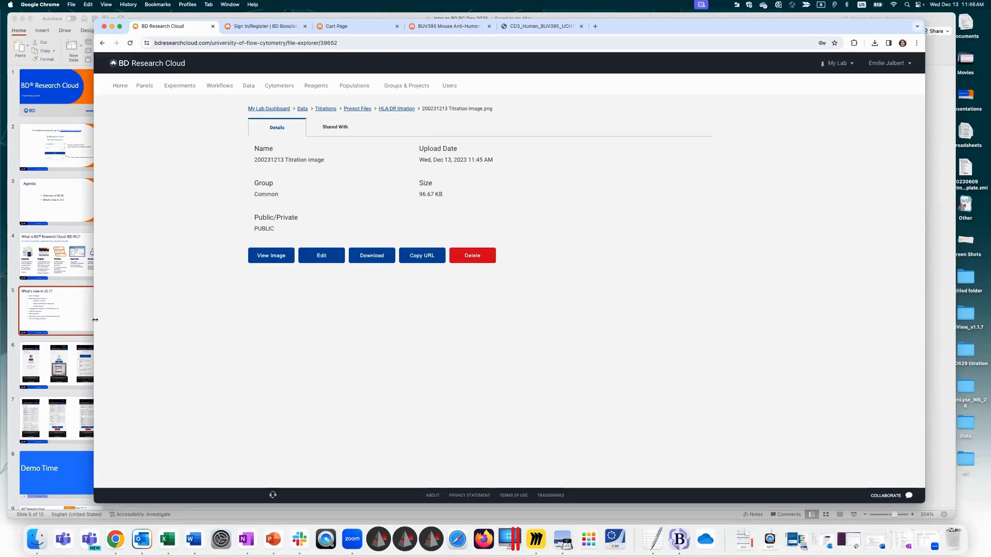
Step: Switch to PowerPoint and highlight the bullet about bulk renaming specimens in a FACSDiva experiment
key("super+Tab")
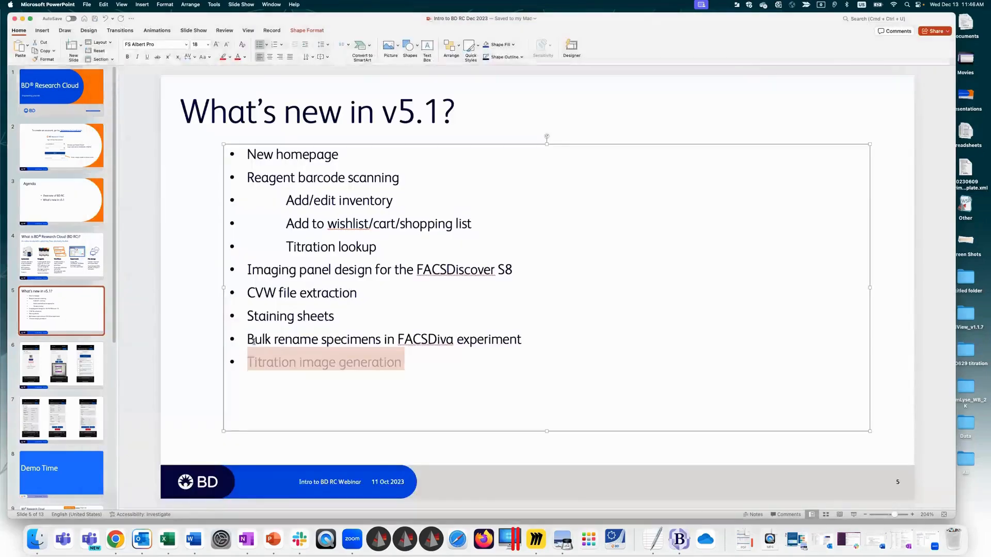
triple_click(253, 339)
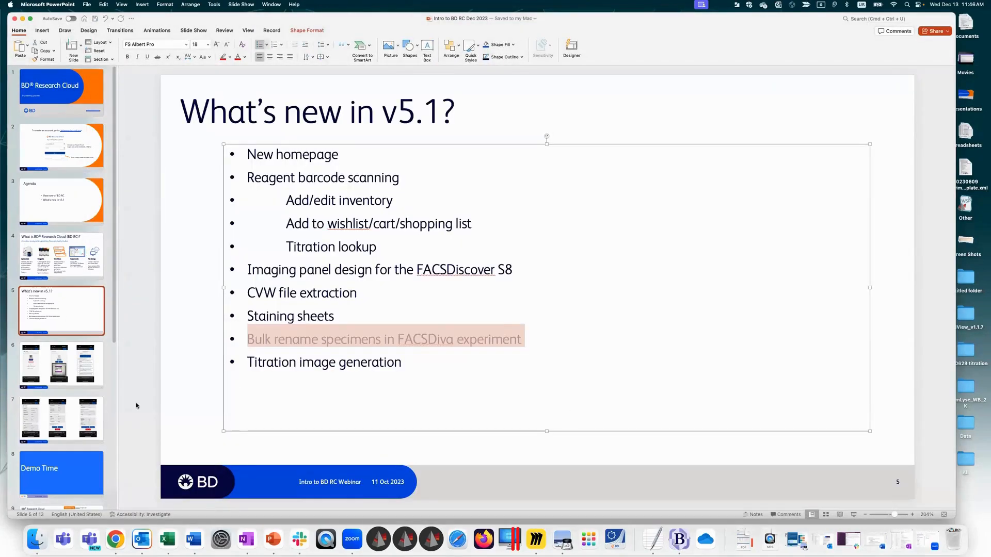
Step: Switch to Chrome, open the 20231011 experiment for editing, and go through its plate and labels to the keywords table
left_click(115, 540)
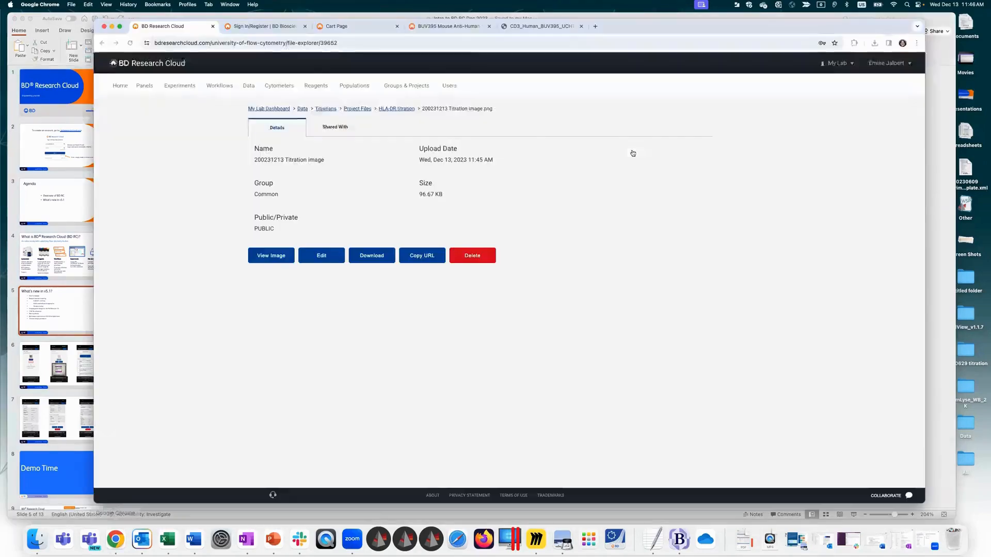
left_click(185, 85)
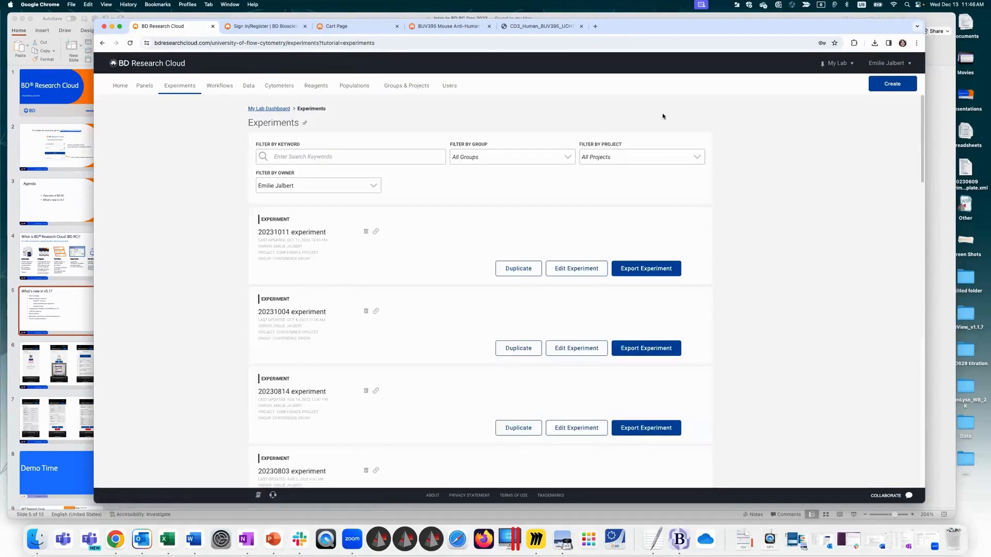
left_click(581, 276)
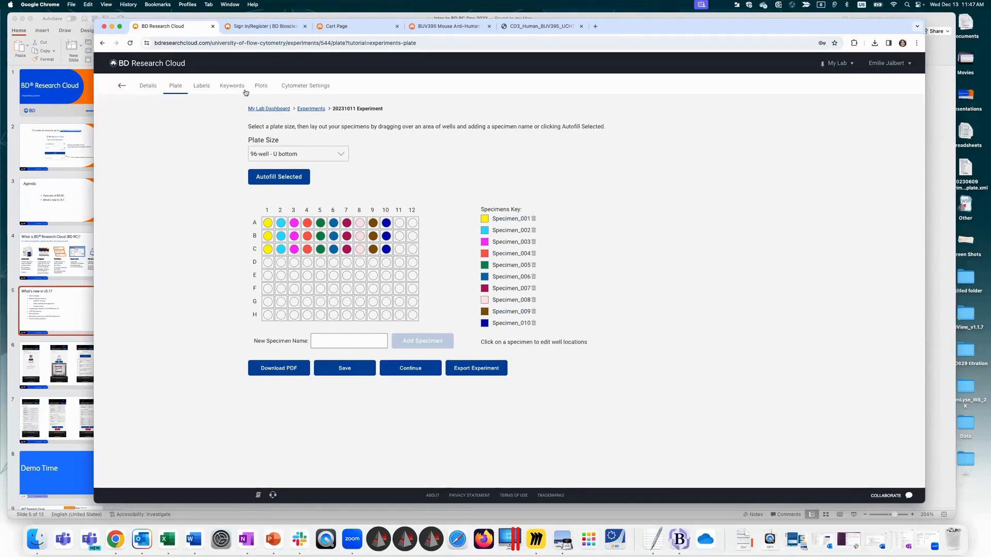
left_click(199, 88)
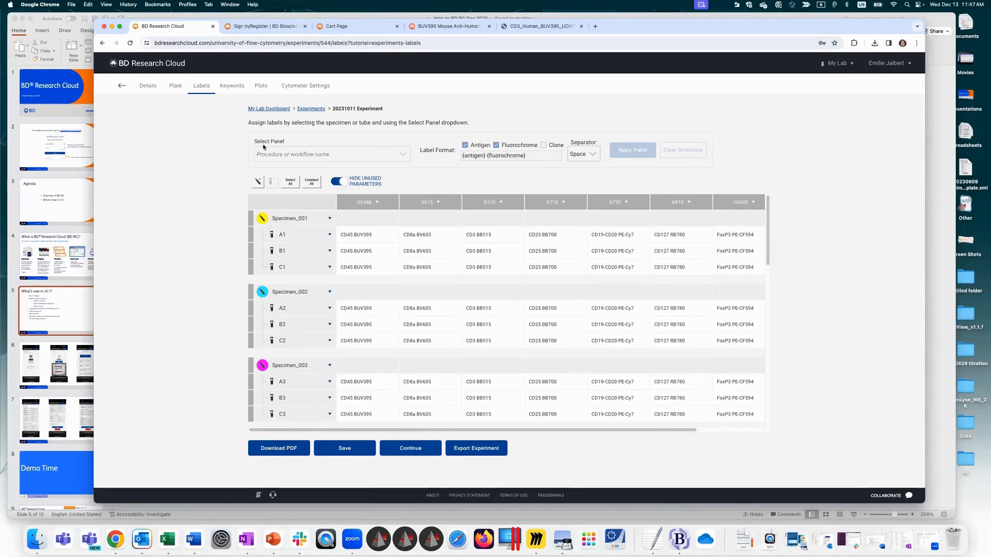
mouse_move(264, 147)
left_click(233, 86)
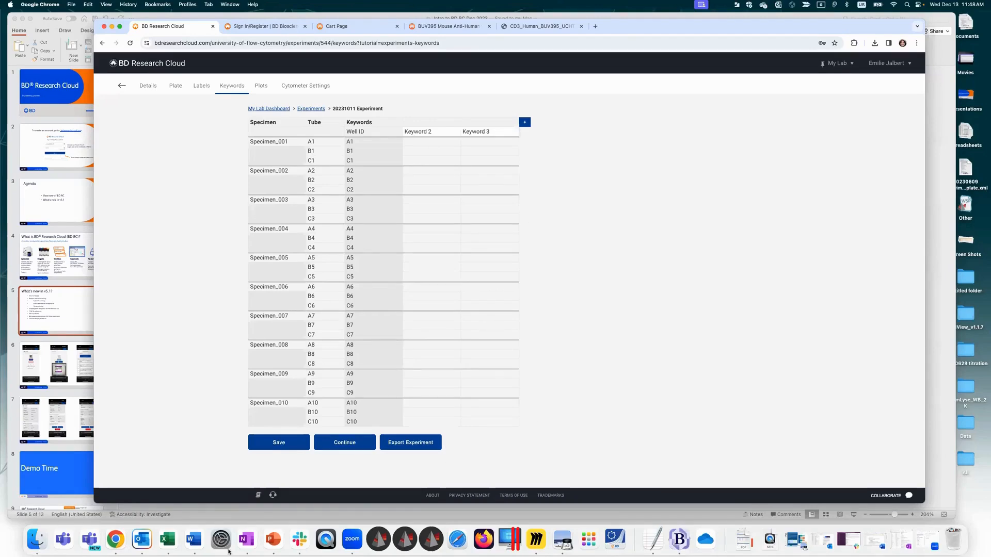
Step: Switch to Excel, create a blank workbook, and place its window beside the experiment's keywords table
left_click(168, 539)
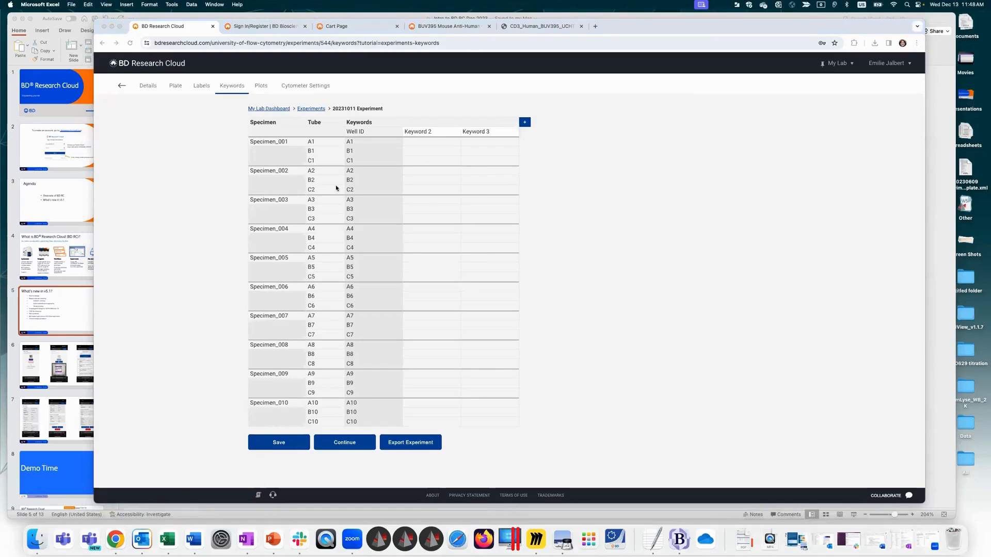
left_click(670, 360)
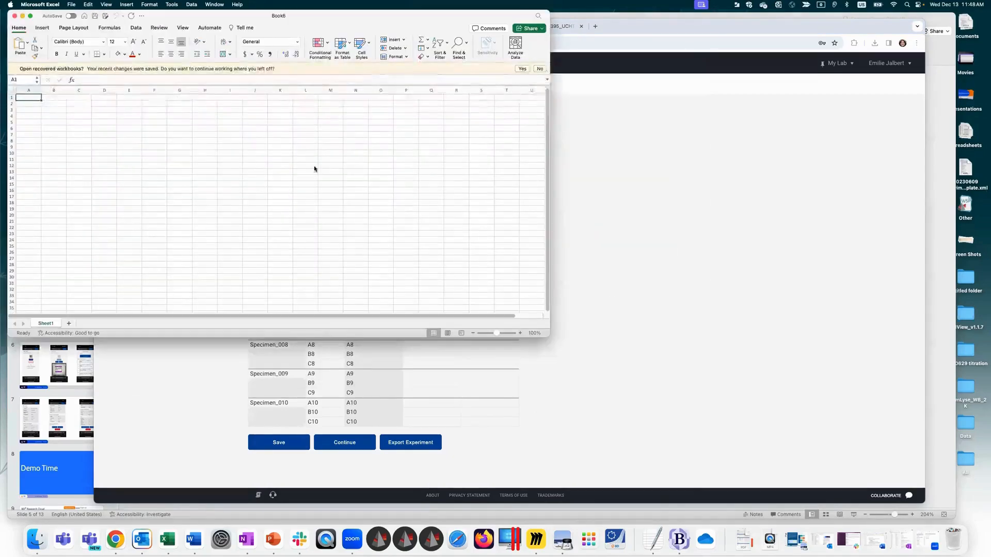
left_click_drag(331, 20, 689, 123)
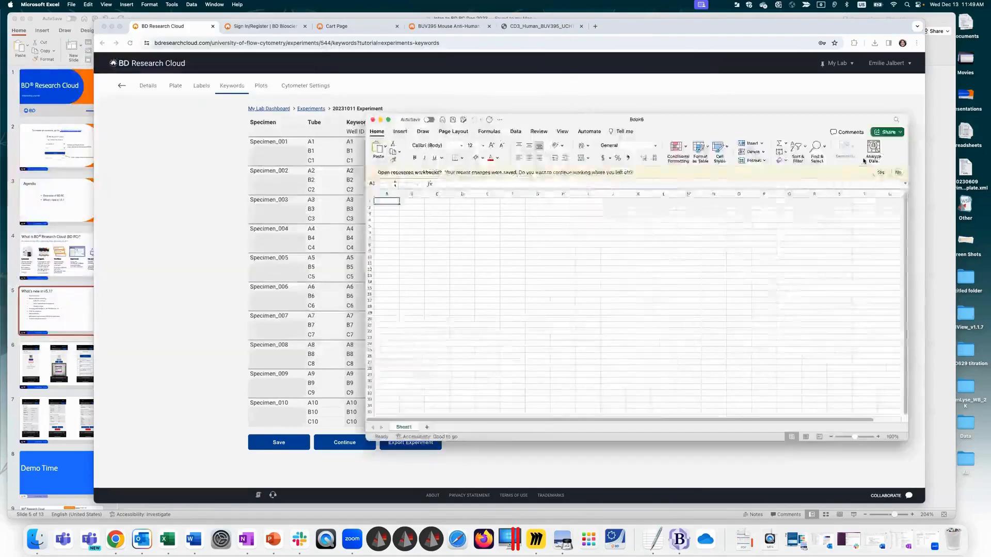
left_click_drag(855, 161, 859, 158)
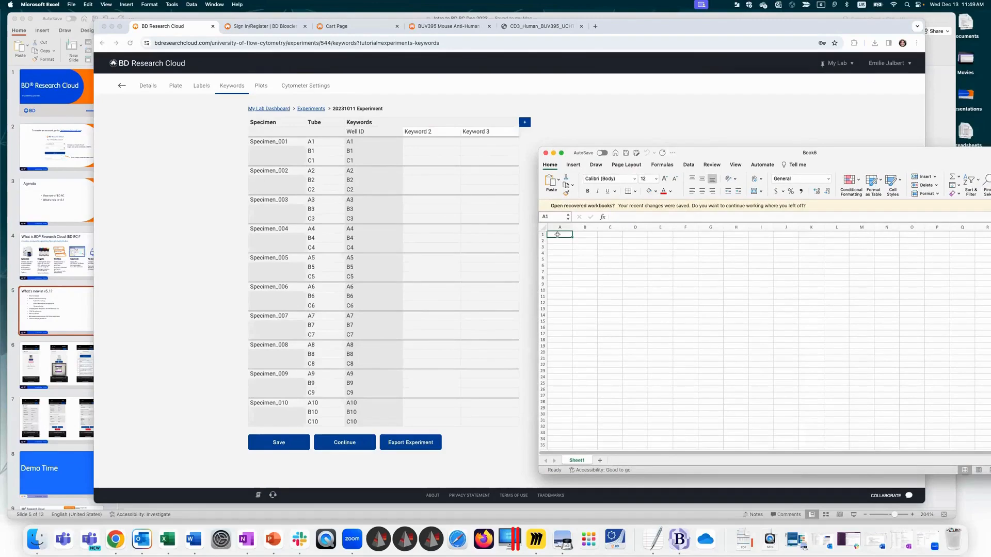
Step: Enter the letters a to j down cells A1 to A10 without a gap
type("a")
key("Return")
type("b")
key("Return")
type("c")
key("Return")
type("d e f g h")
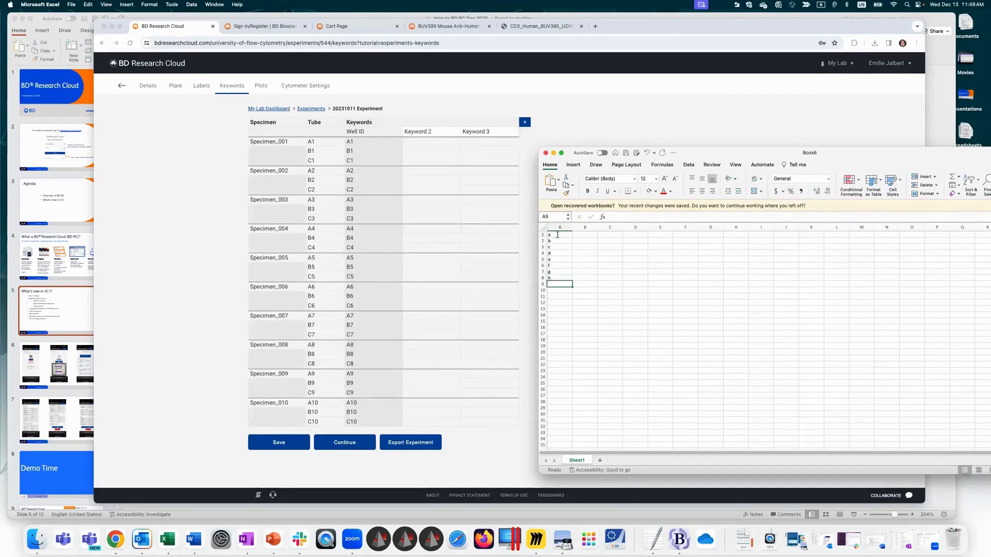
key("Return")
type("i")
key("Return")
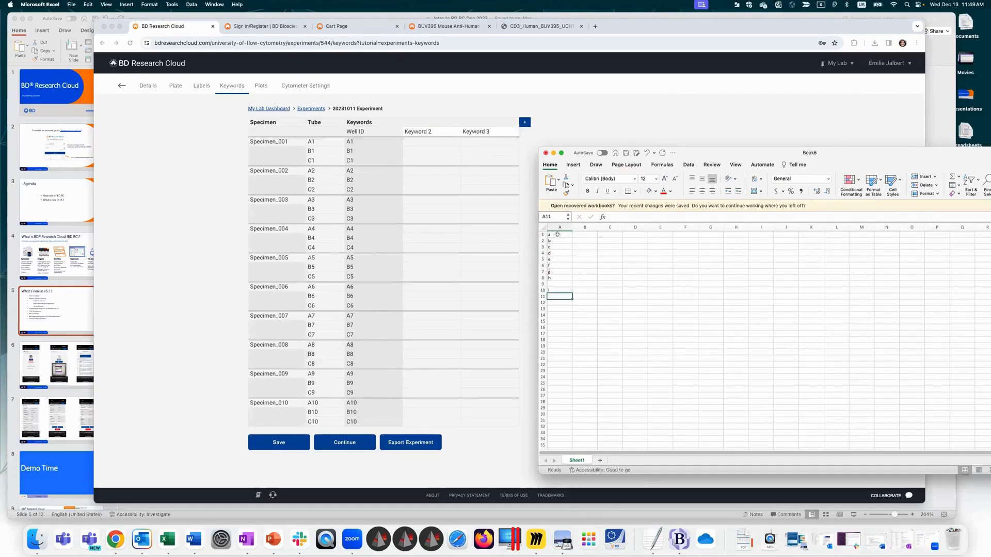
type("j")
left_click(635, 345)
left_click_drag(554, 290, 554, 283)
left_click(600, 301)
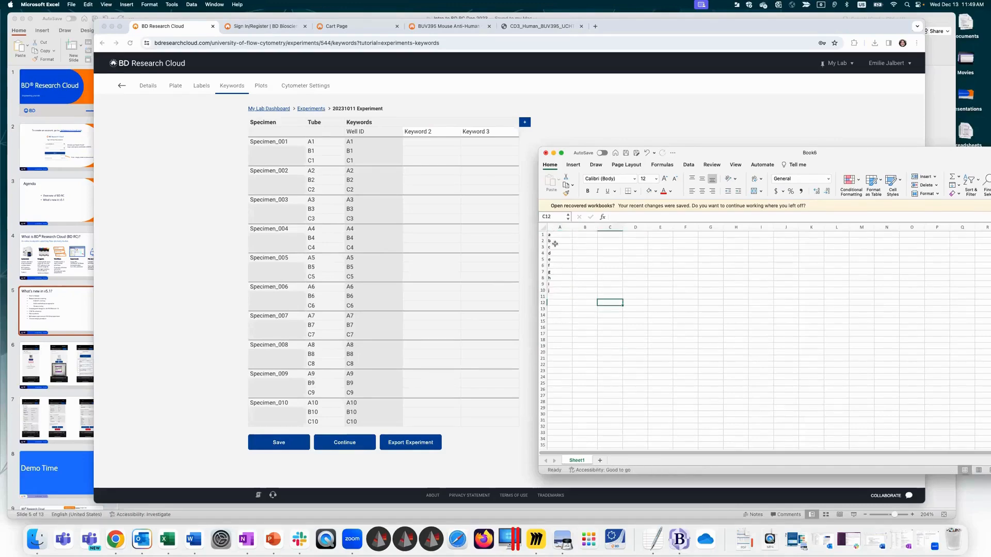
Step: Copy the letters from A1:A10 and paste them over the experiment's specimen names, starting at Specimen_001
left_click_drag(553, 235, 557, 291)
key("super+c")
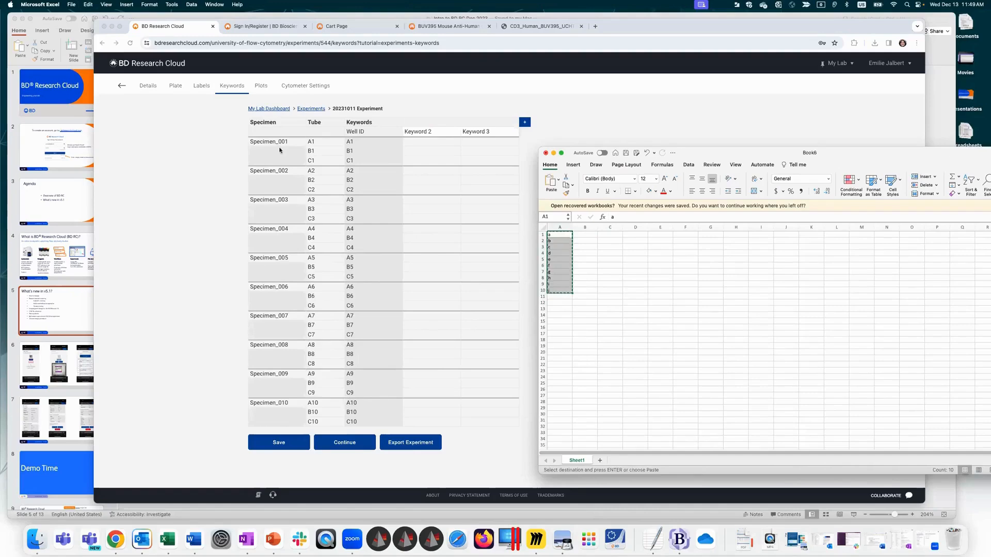
left_click(310, 138)
left_click(297, 143)
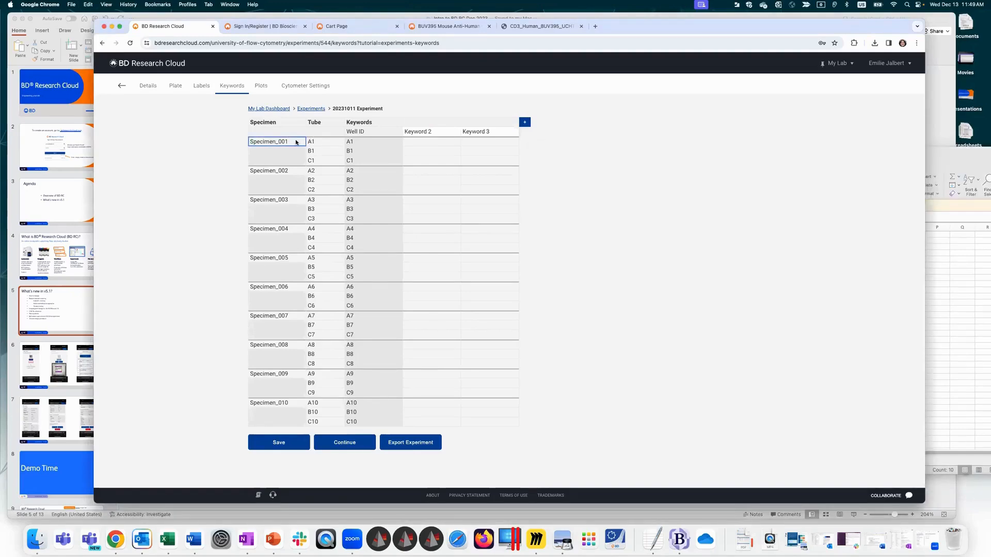
key("super+v")
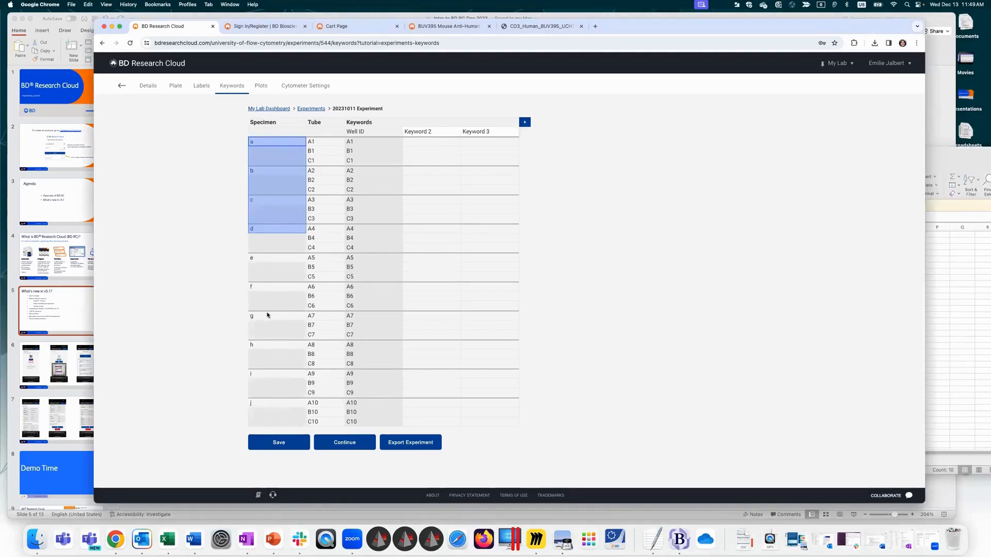
left_click(441, 180)
Step: Enter the numbers 1 to 10 down cells B1 to B10 of the Excel workbook
left_click(954, 289)
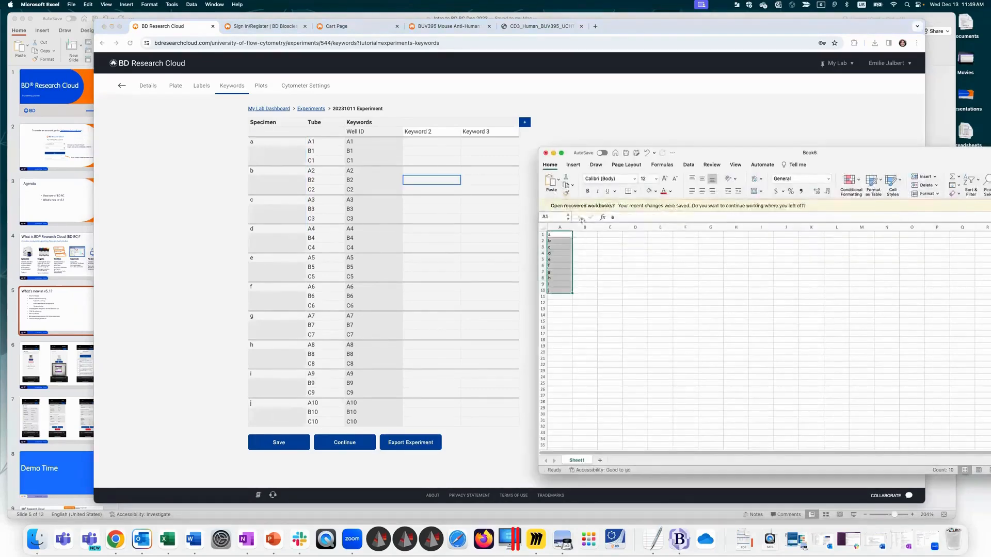
left_click(579, 235)
type("1")
key("Return")
type("2")
key("Return")
type("3")
key("Return")
type("4")
key("Return")
type("5")
key("Return")
type("6")
key("Return")
type("7")
key("Return")
type("8")
key("Return")
type("9")
key("Return")
type("10")
left_click(635, 319)
Step: Copy A1:B10 and paste it into the experiment's Keyword 2 and Keyword 3 columns, starting at tube A1
left_click_drag(557, 235, 594, 289)
key("super+c")
left_click(434, 141)
left_click(417, 142)
key("super+v")
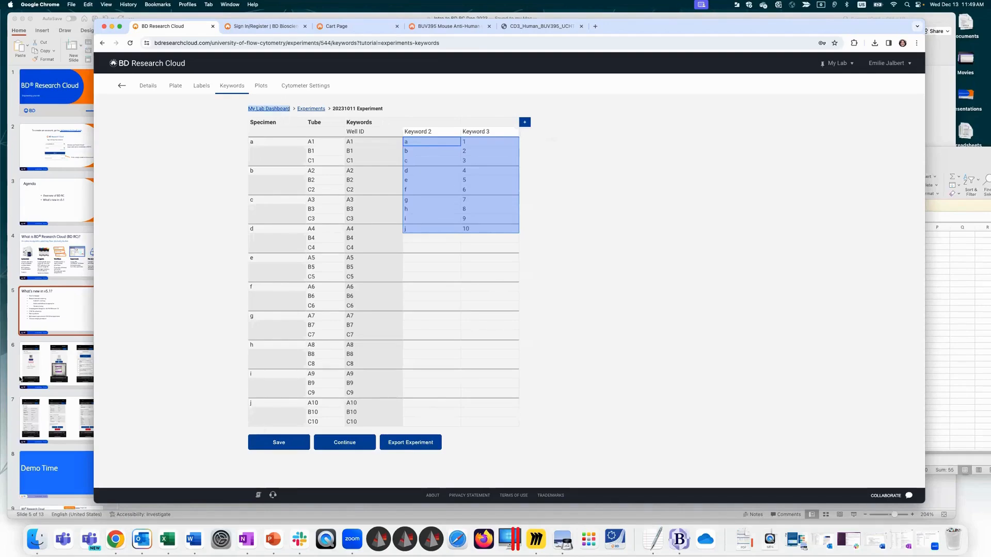
Step: Switch to PowerPoint, clear the text highlight on the What's new in v5.1 slide, and select slide 4
right_click(272, 109)
left_click(84, 310)
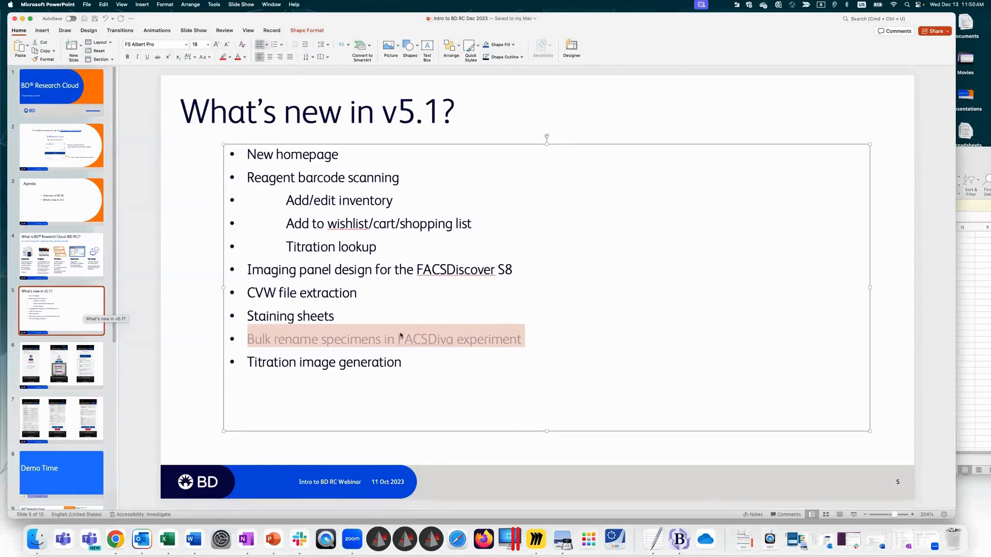
left_click(399, 364)
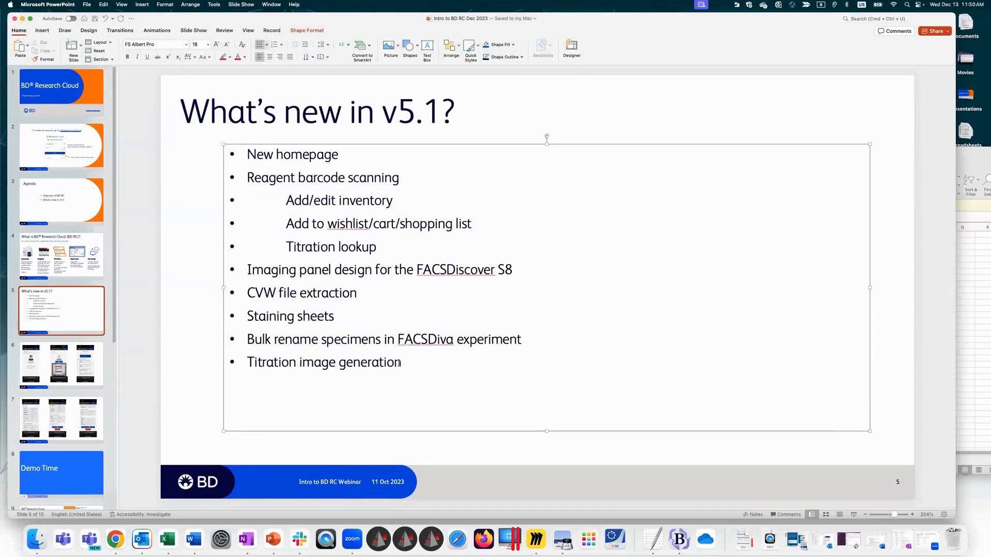
left_click(197, 339)
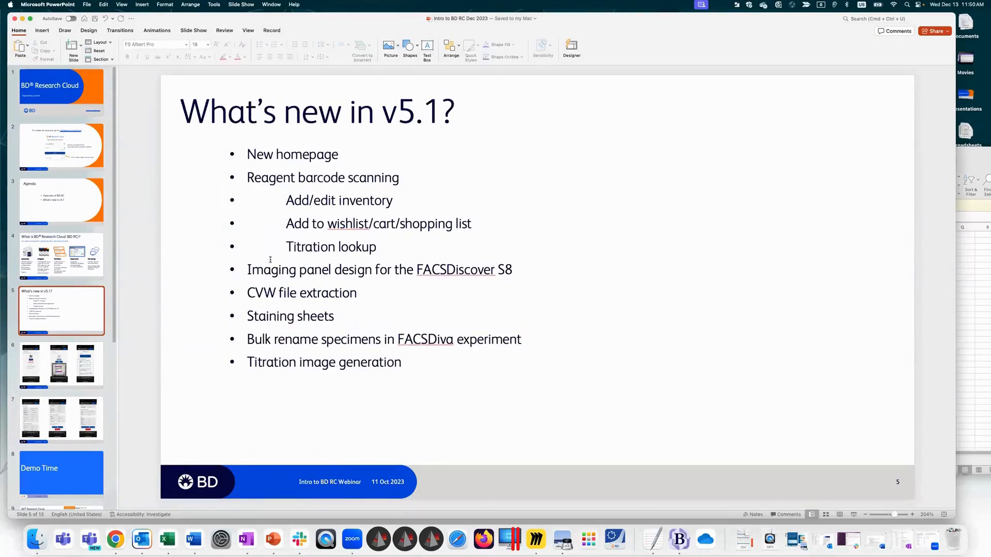
left_click(79, 258)
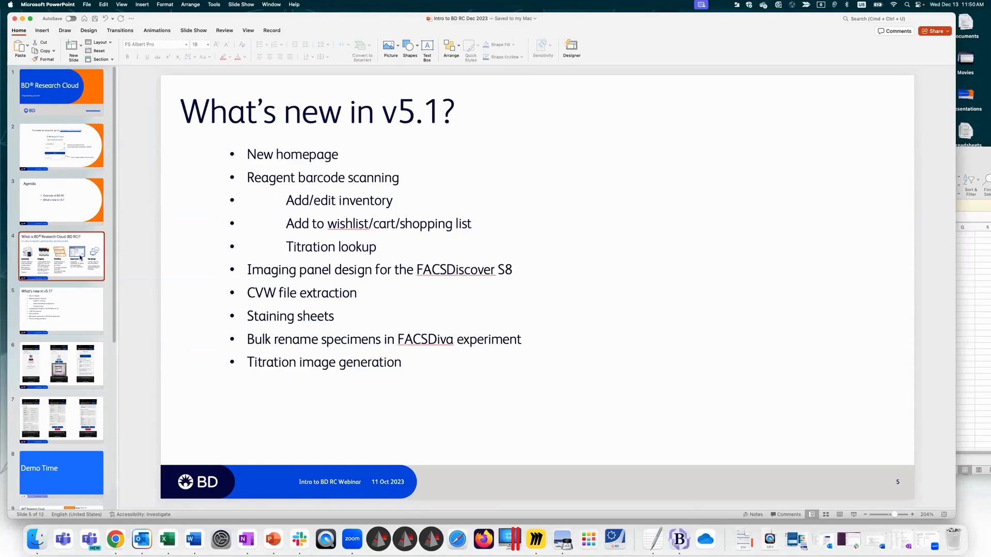